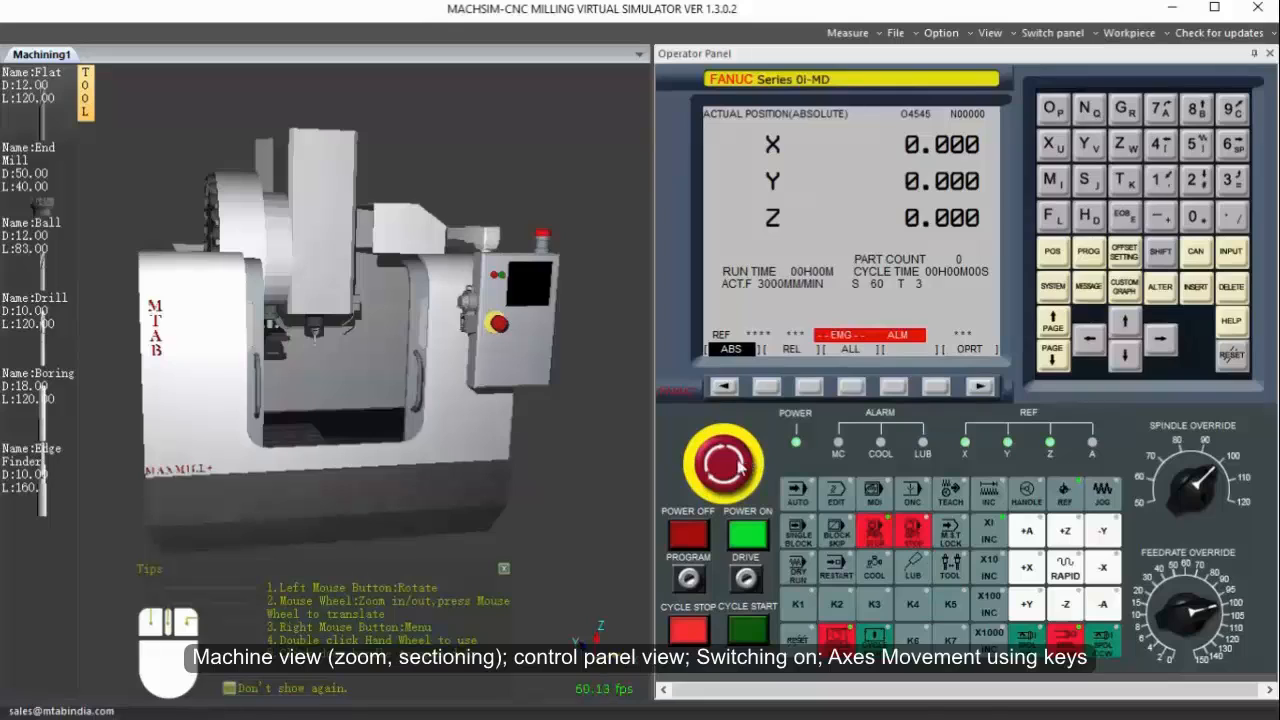
Reset the machine control, close the machine doors, and reopen them.
{"action": "left_click", "coordinate": [735, 468]}
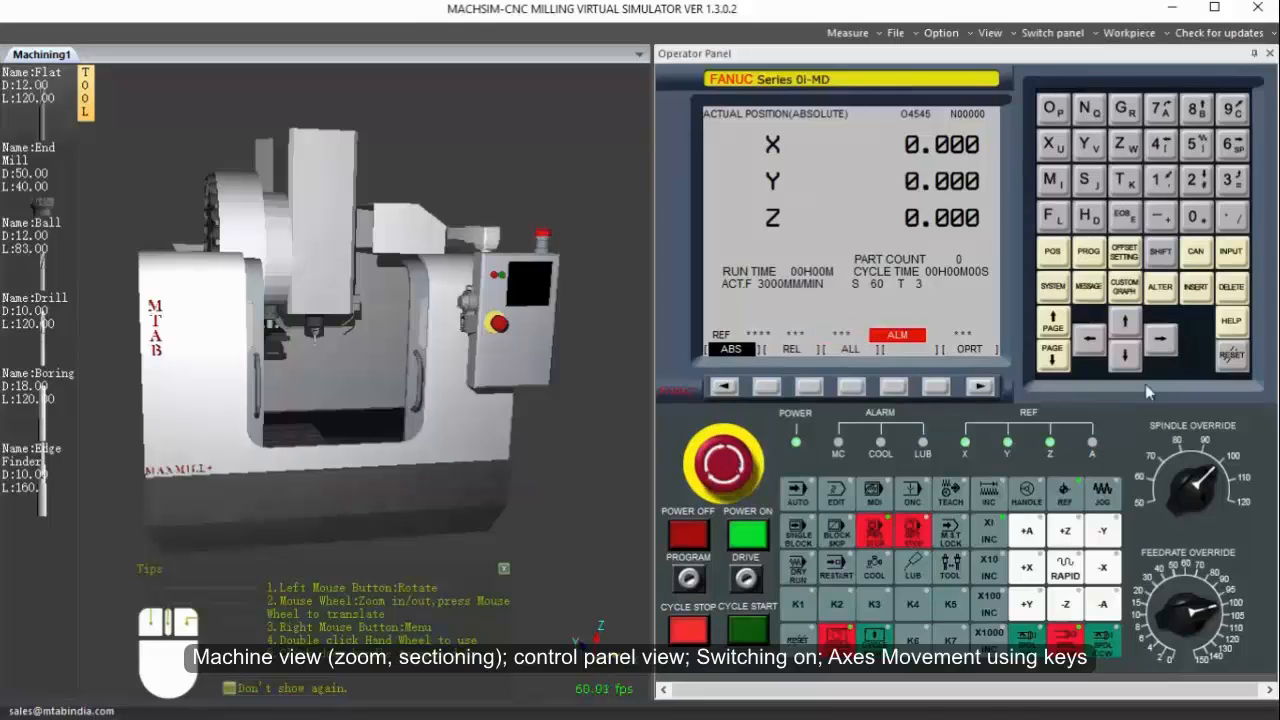
{"action": "left_click", "coordinate": [1230, 358]}
{"action": "left_click", "coordinate": [419, 388]}
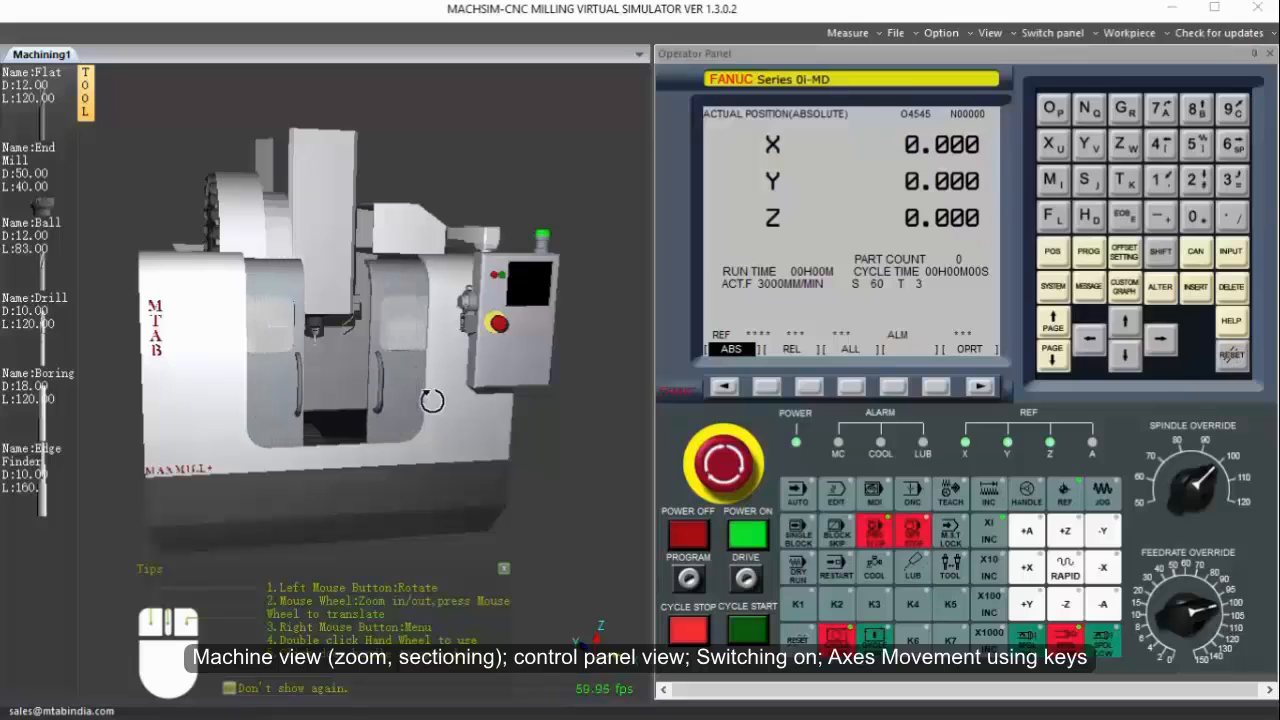
{"action": "left_click", "coordinate": [332, 384]}
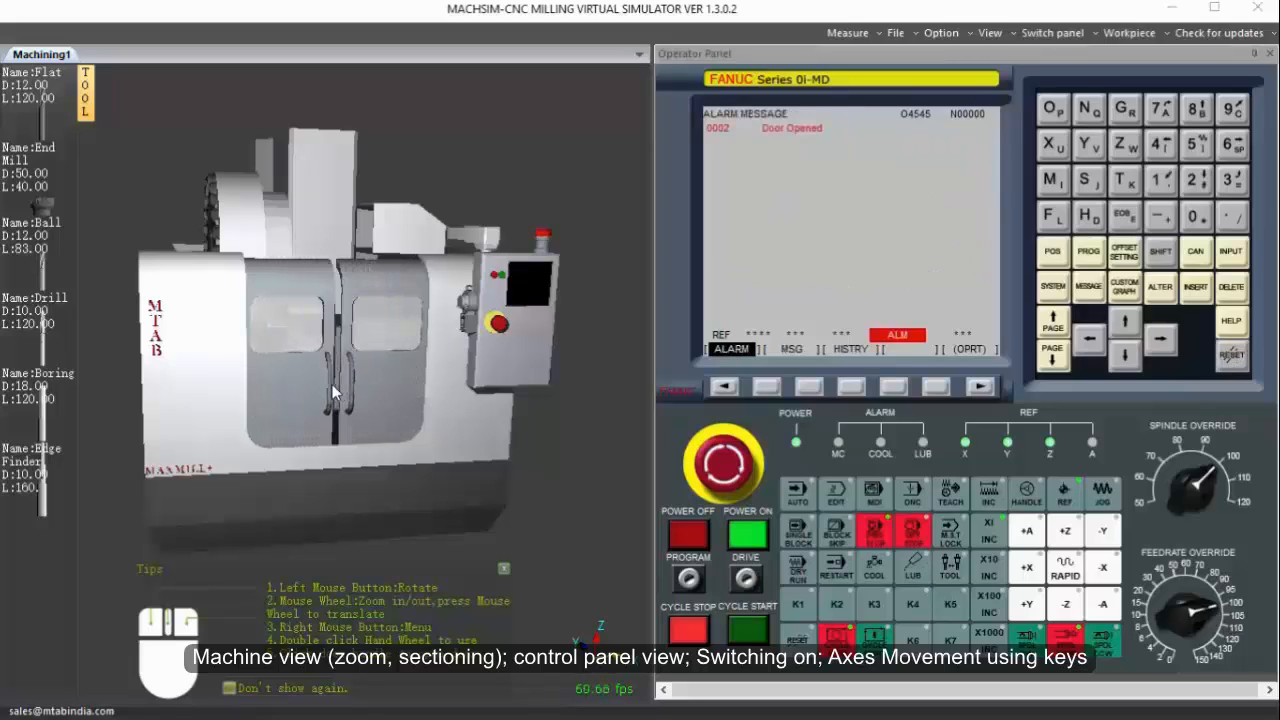
Switch to JOG mode and move the spindle head down and back up along Z, using rapid traverse.
{"action": "left_click", "coordinate": [1111, 505]}
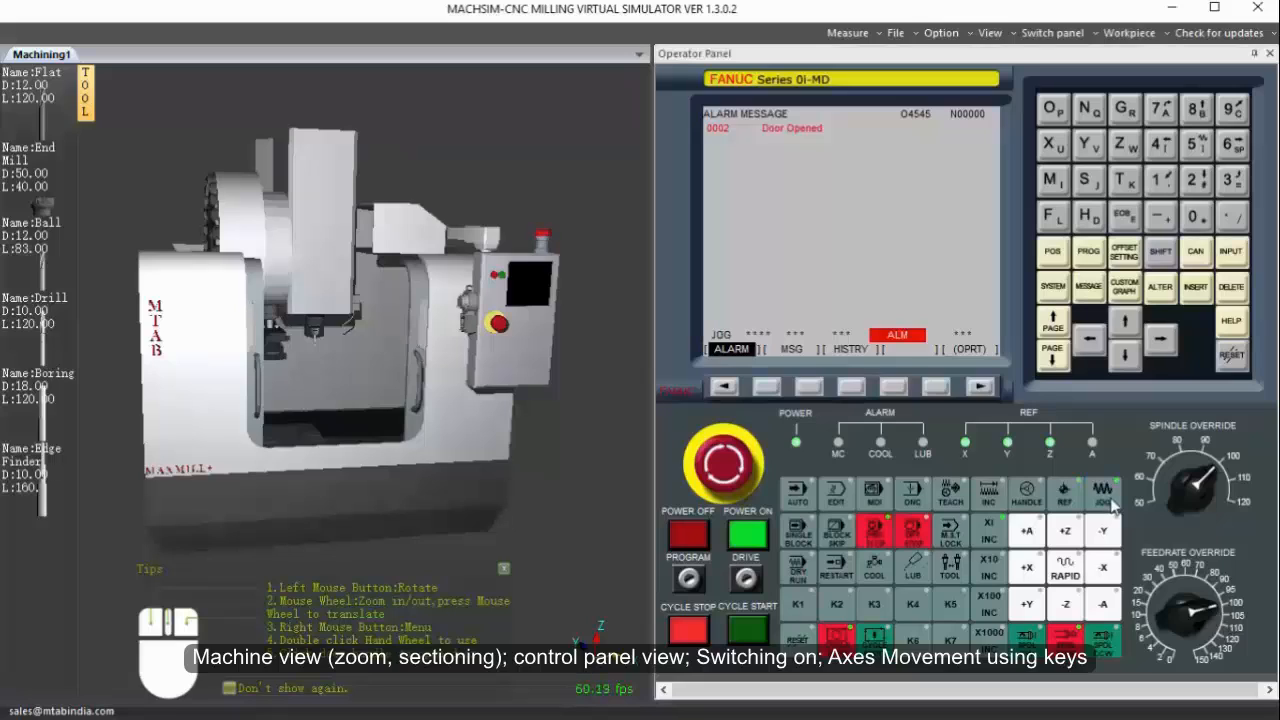
{"action": "left_click", "coordinate": [1068, 608]}
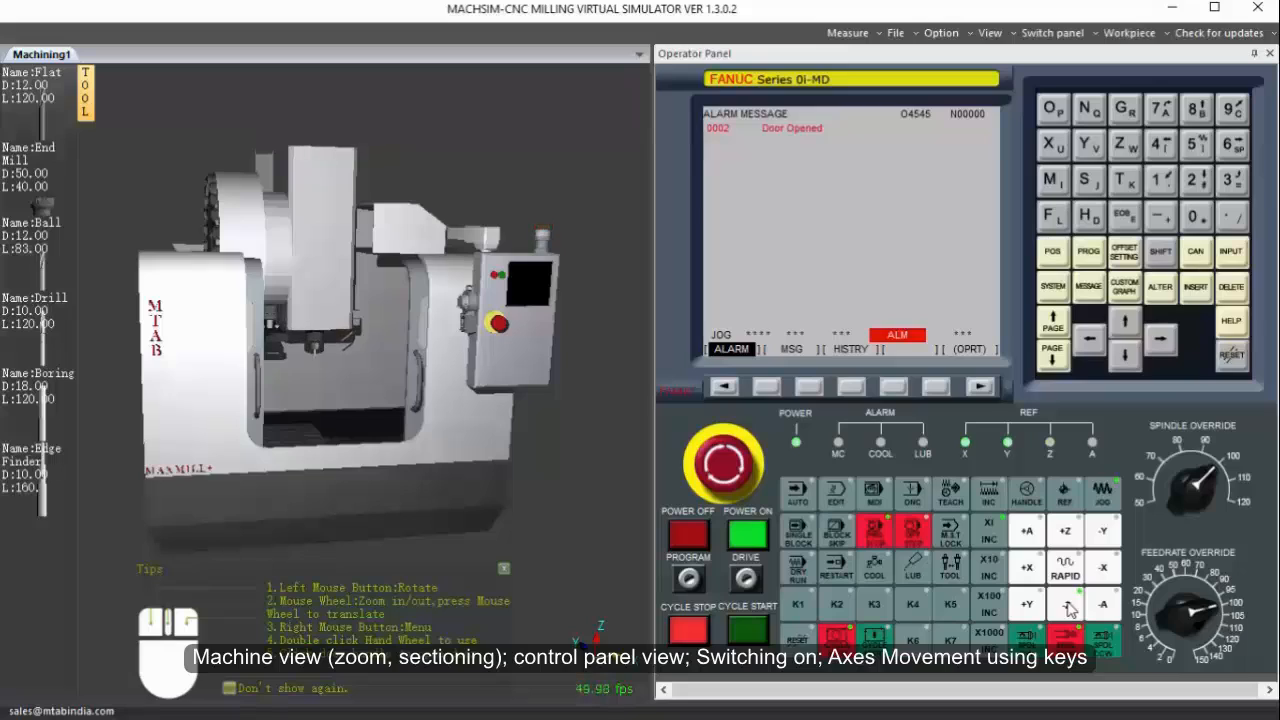
{"action": "left_click", "coordinate": [1068, 604]}
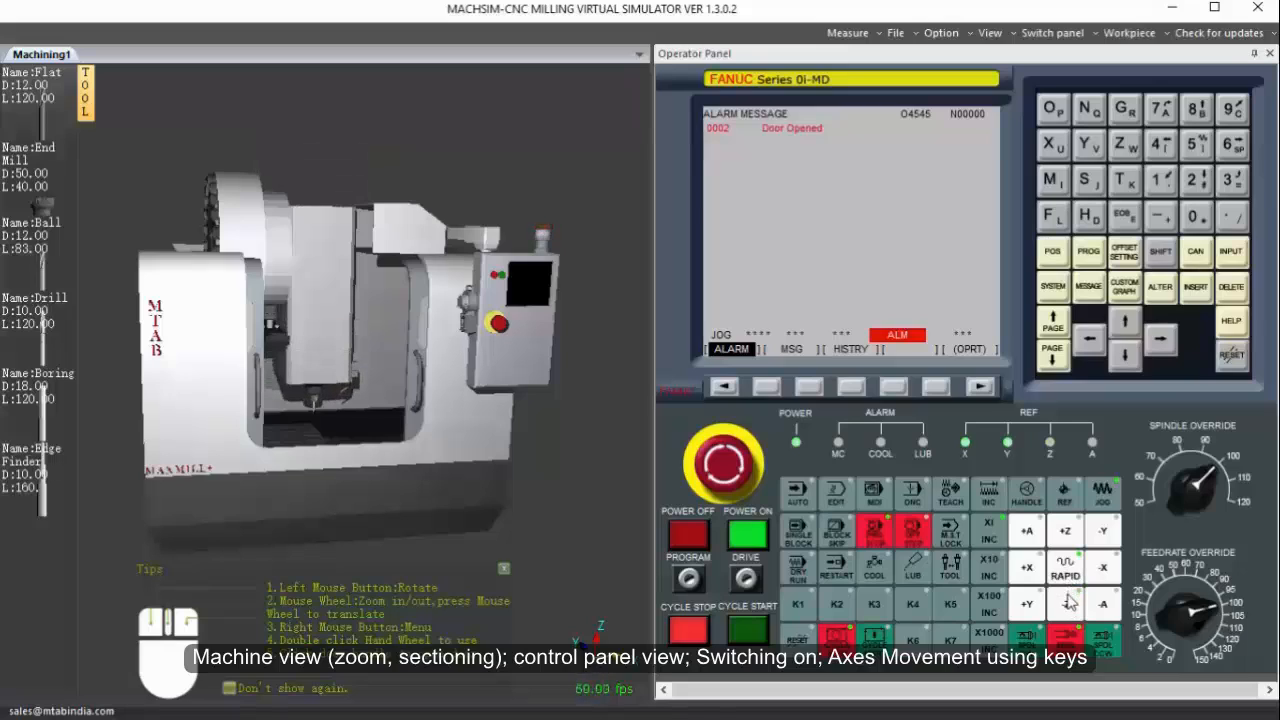
{"action": "left_click", "coordinate": [1072, 540]}
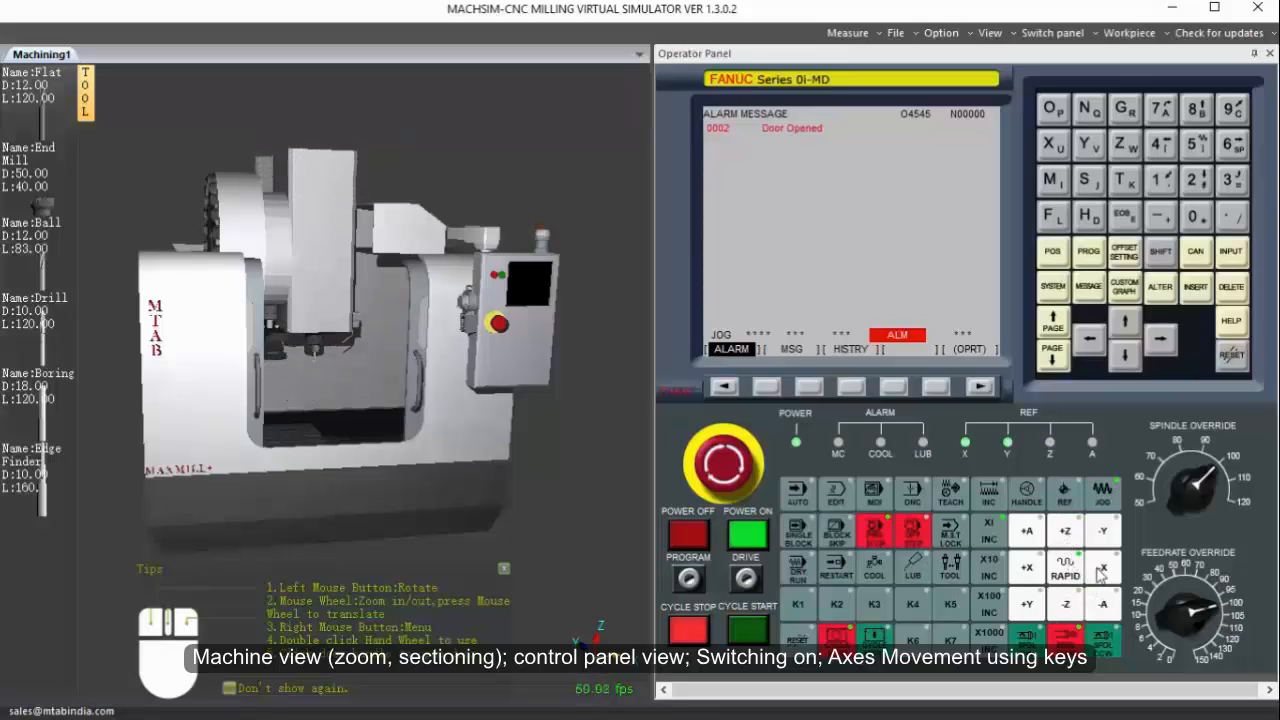
Jog the table at rapid in both directions along the X axis and the Y axis.
{"action": "left_click", "coordinate": [1101, 572]}
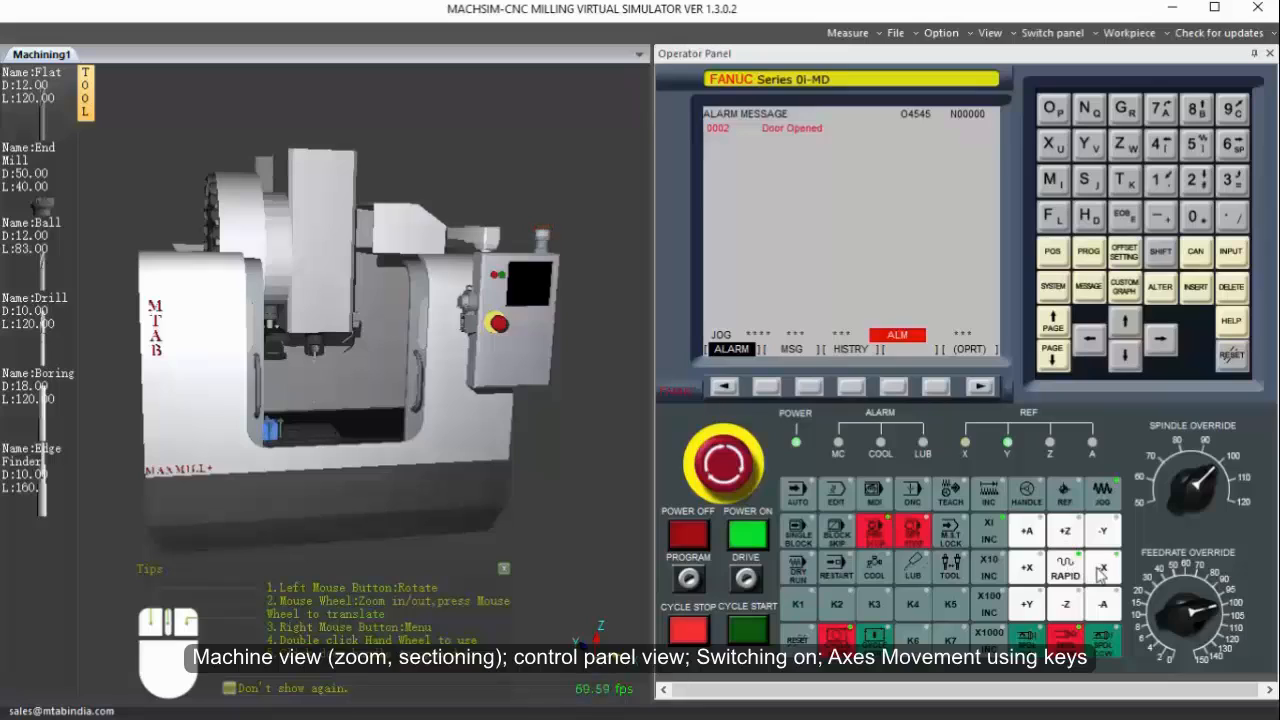
{"action": "left_click", "coordinate": [1030, 568]}
{"action": "left_click", "coordinate": [1098, 577]}
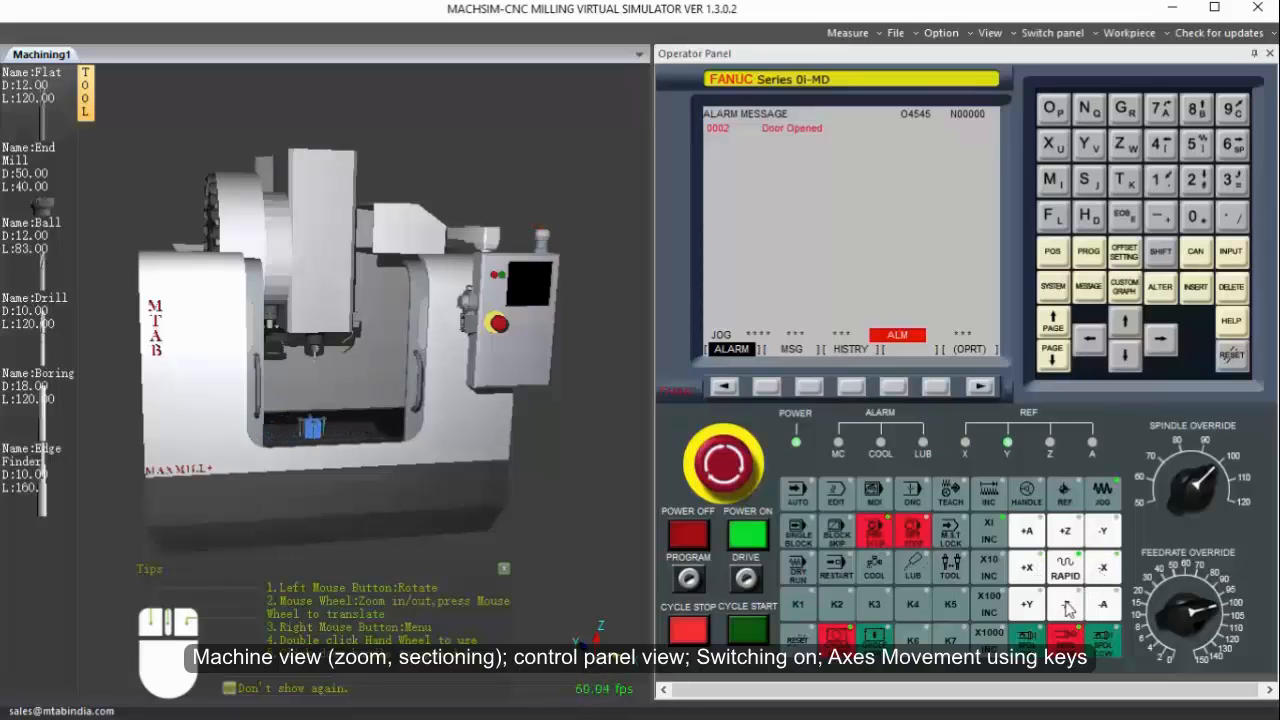
{"action": "left_click", "coordinate": [1103, 533]}
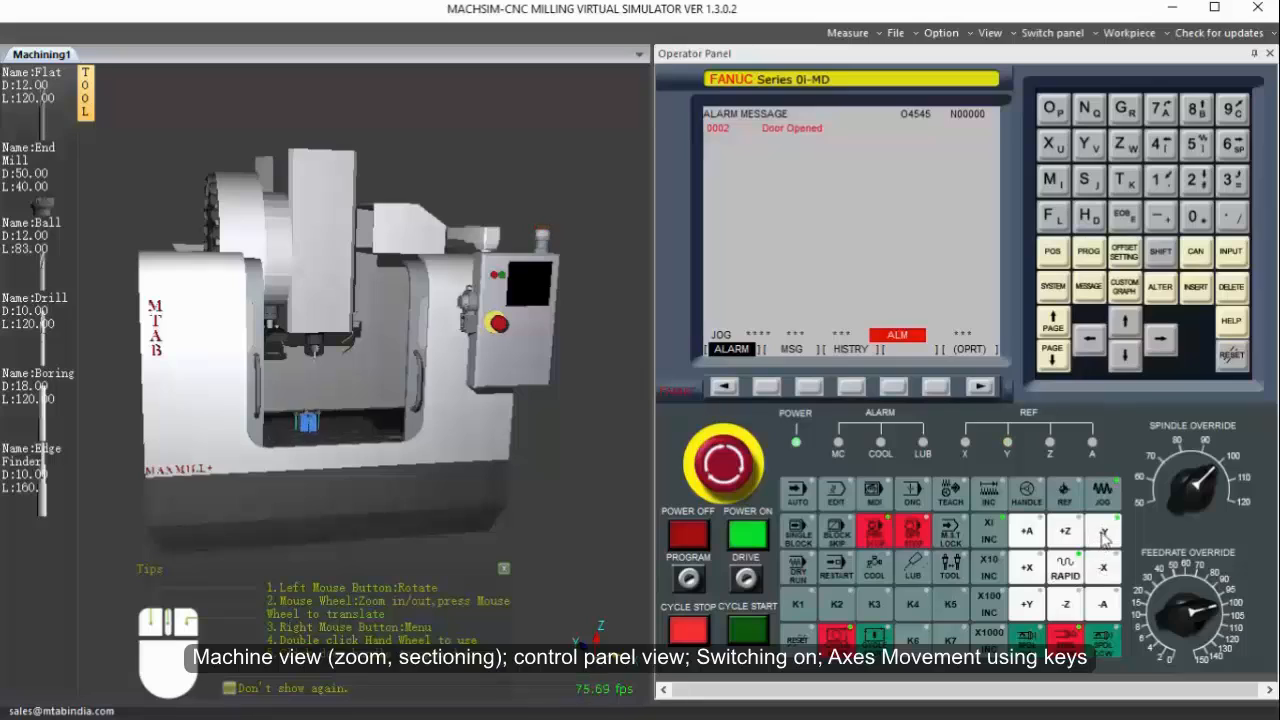
{"action": "left_click", "coordinate": [1038, 600]}
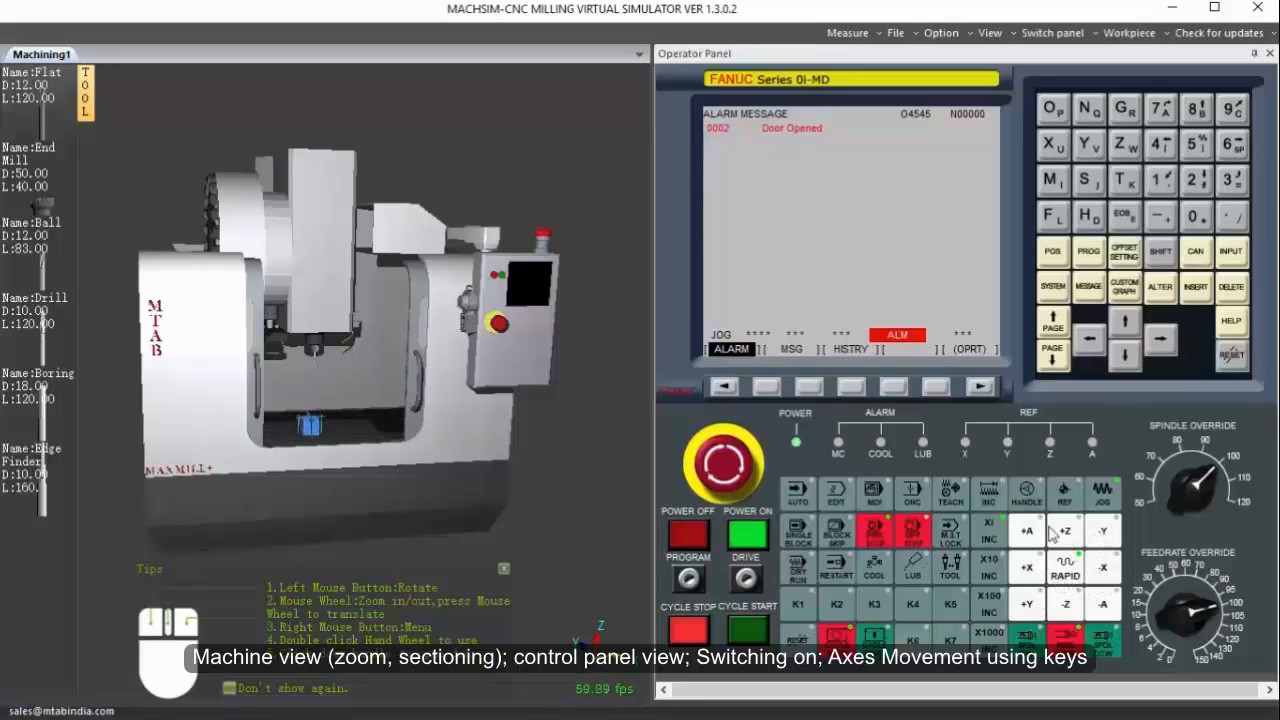
Rapid the X and Y axes to both travel limits, lower the spindle head in Z, and raise it to the +Z limit.
{"action": "left_click", "coordinate": [1028, 570]}
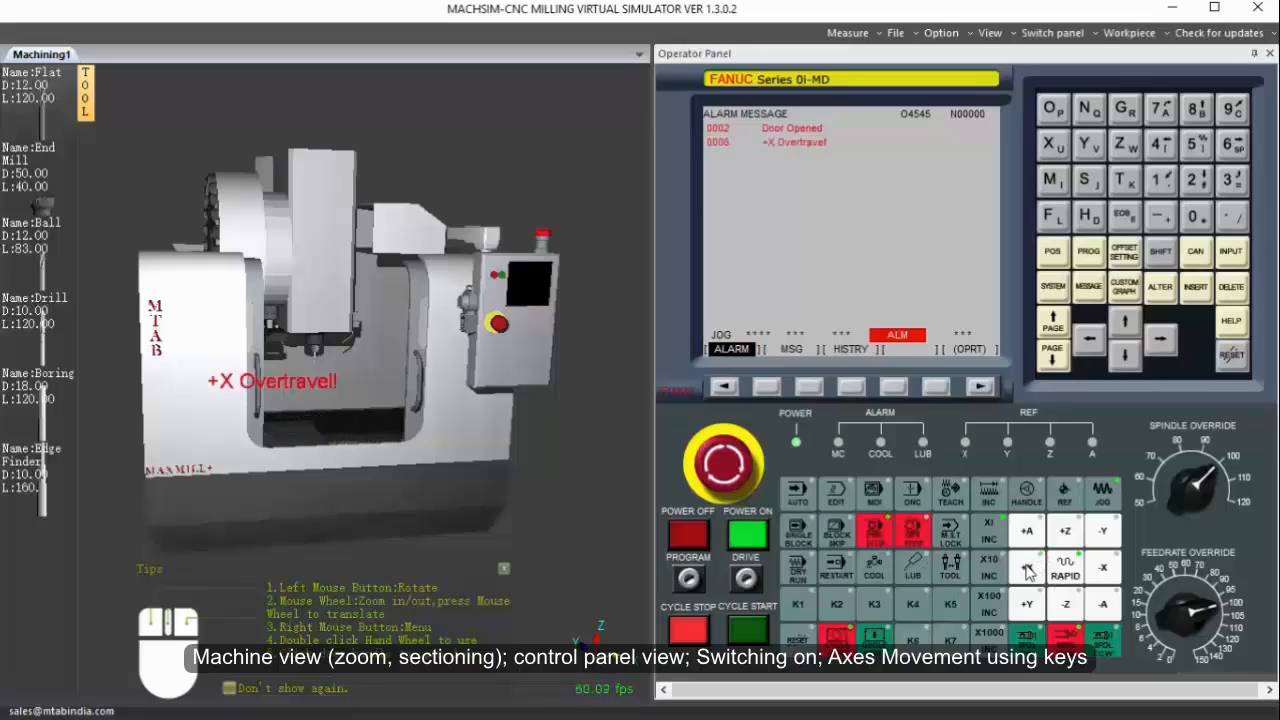
{"action": "left_click", "coordinate": [1104, 570]}
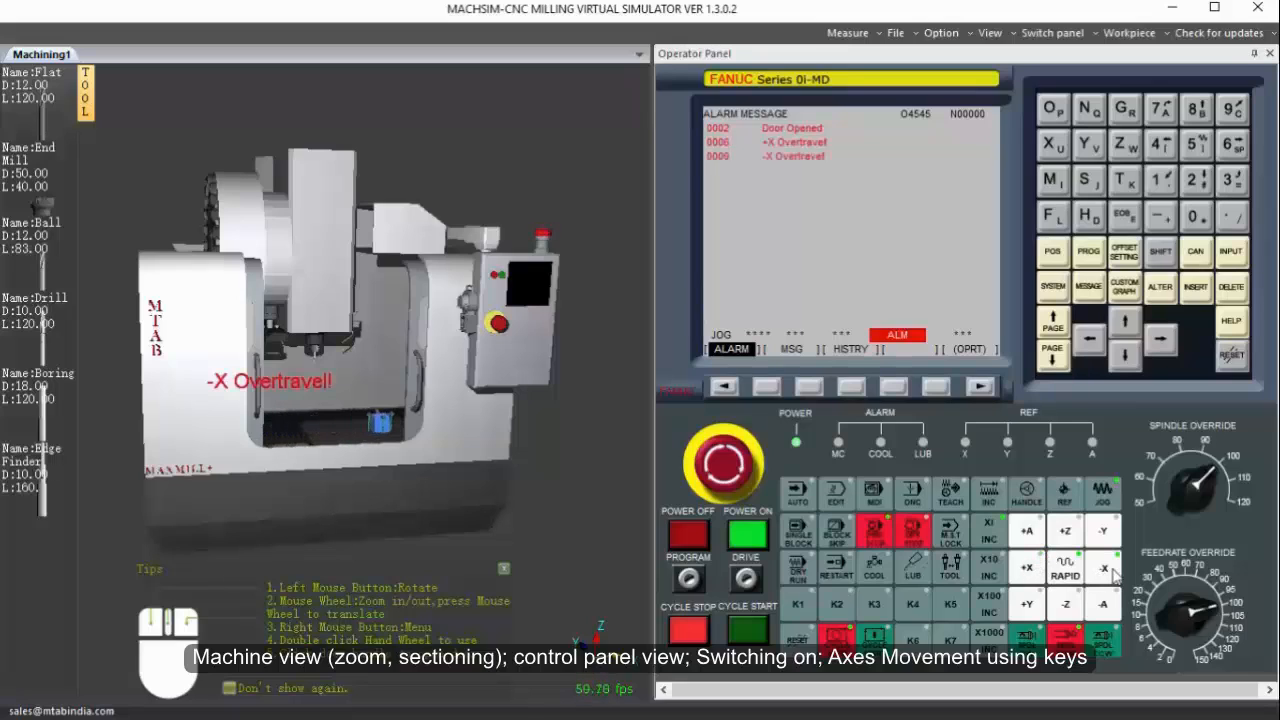
{"action": "left_click", "coordinate": [1030, 606]}
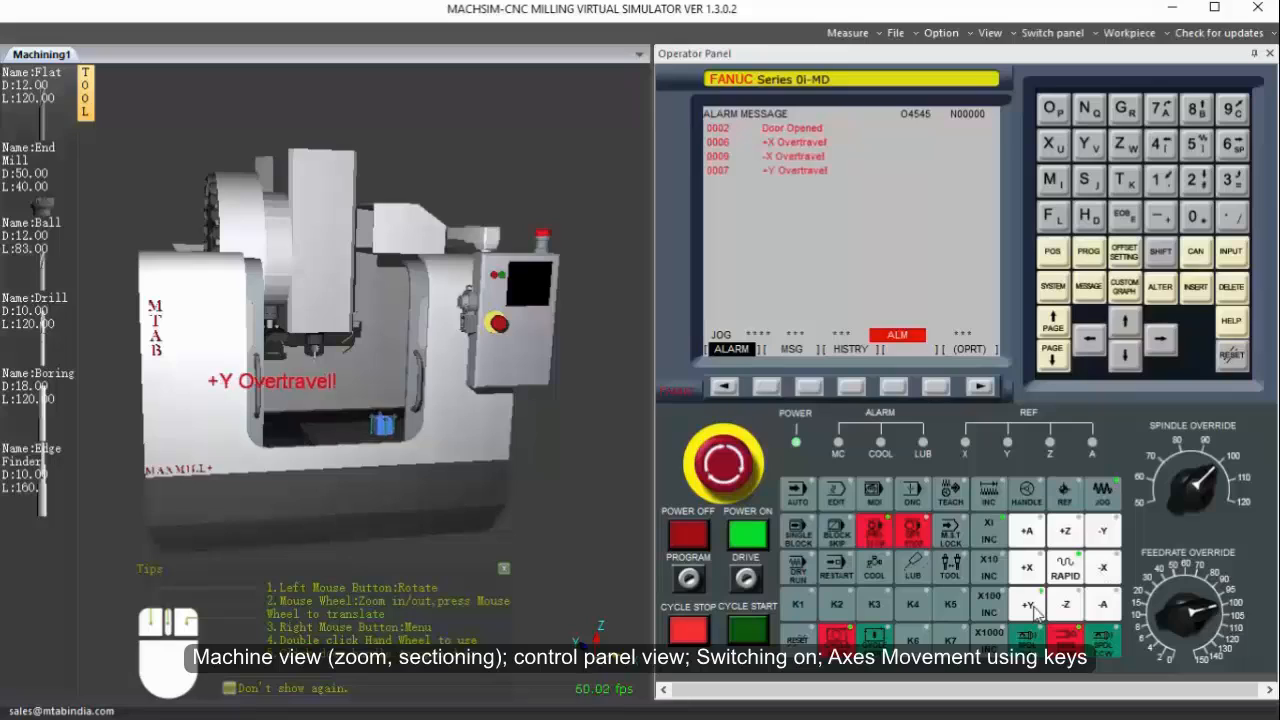
{"action": "left_click", "coordinate": [1103, 531]}
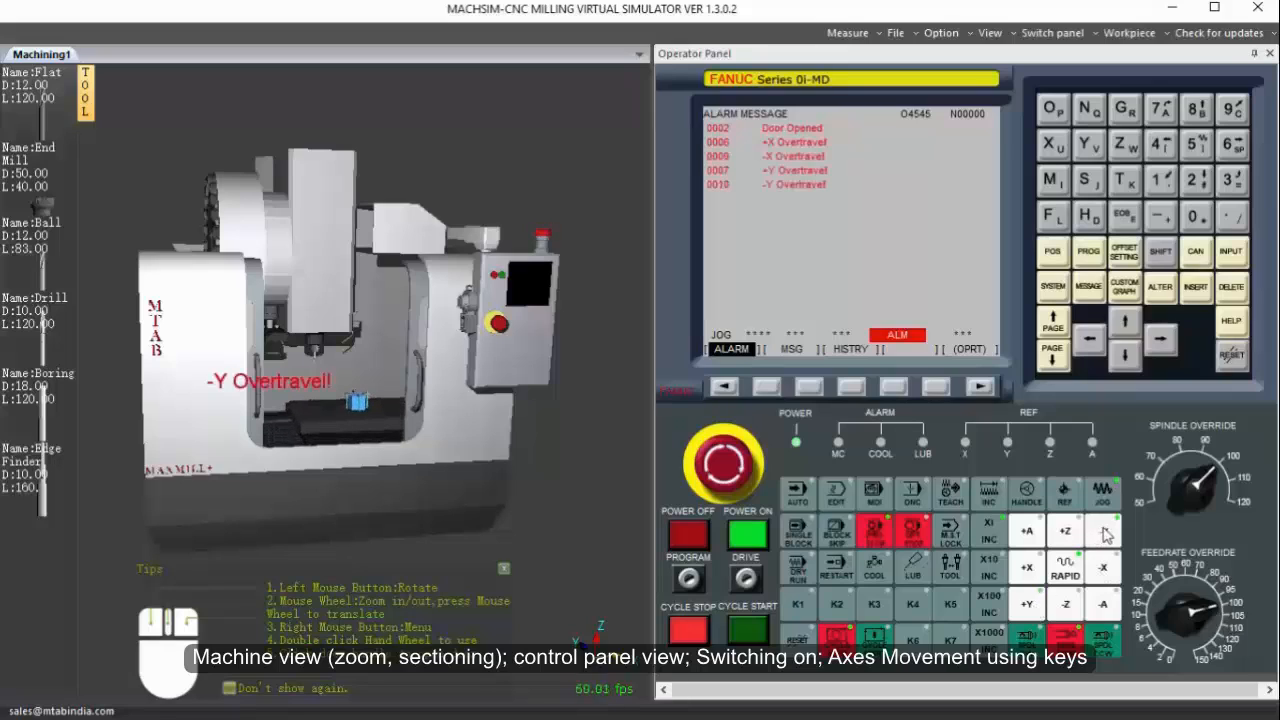
{"action": "left_click", "coordinate": [1069, 606]}
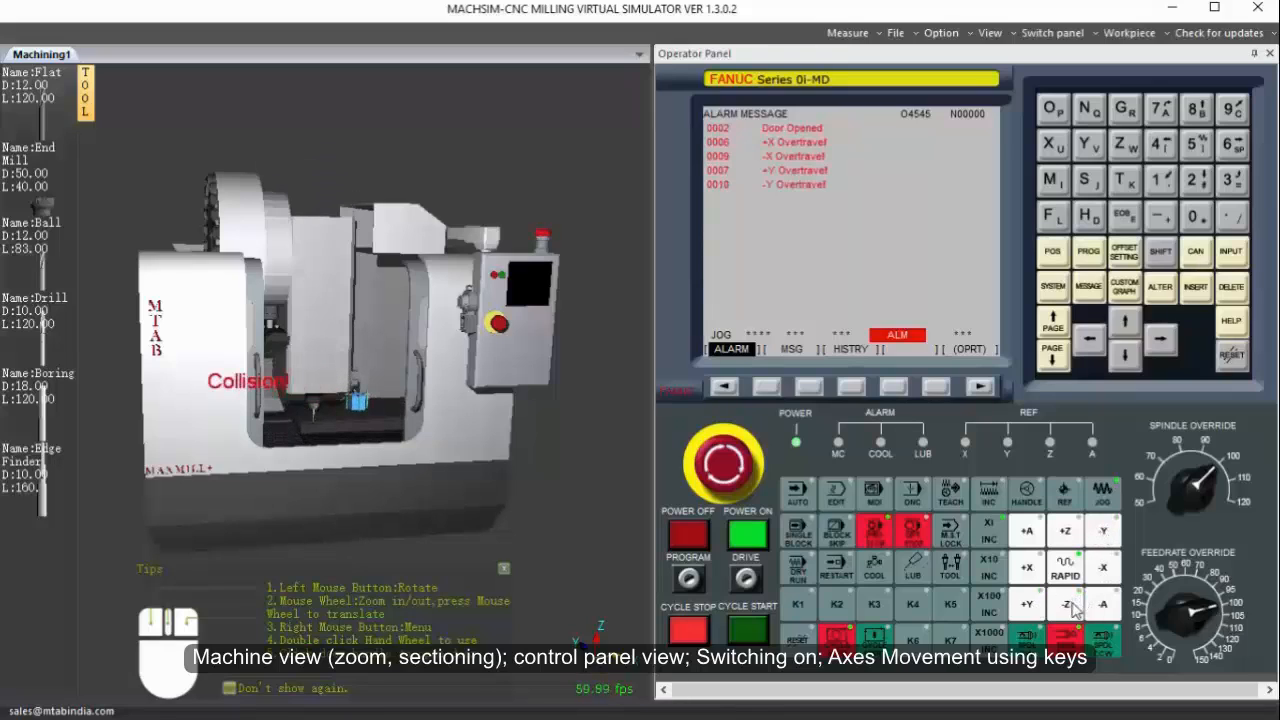
{"action": "left_click", "coordinate": [1066, 533]}
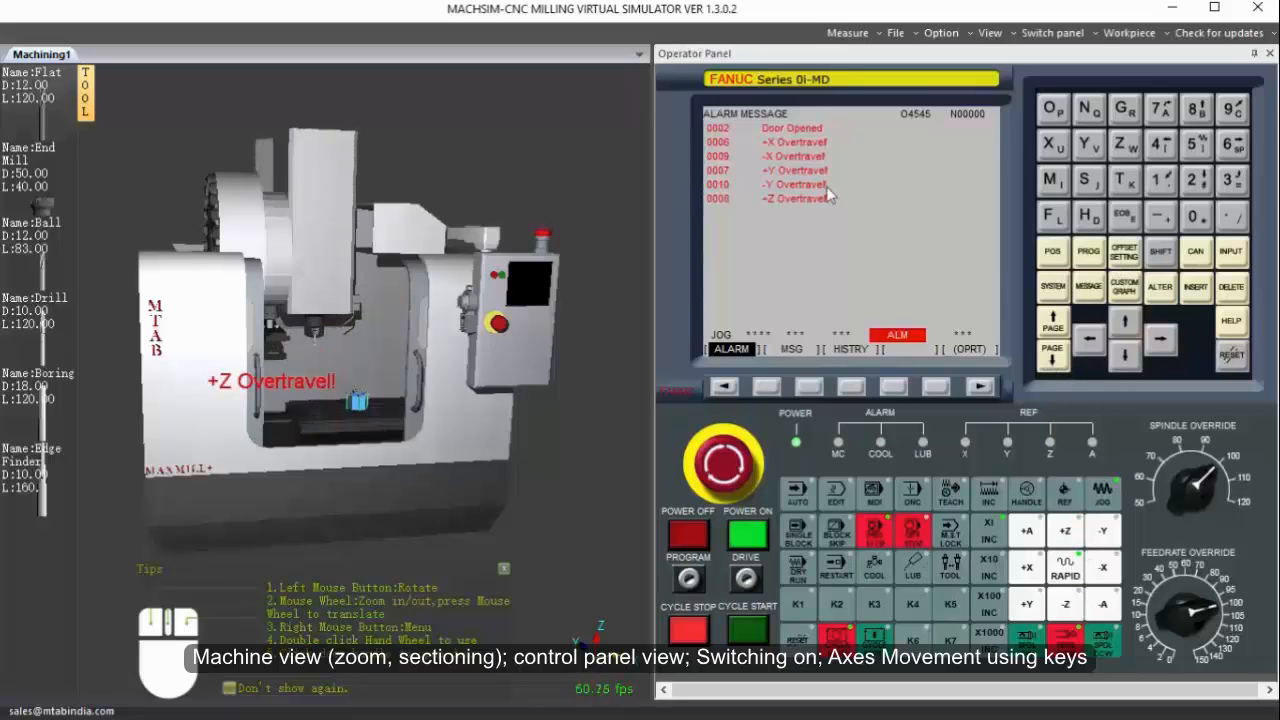
Review the alarm history, return to the alarm messages, and reset the overtravel alarms.
{"action": "left_click", "coordinate": [853, 389]}
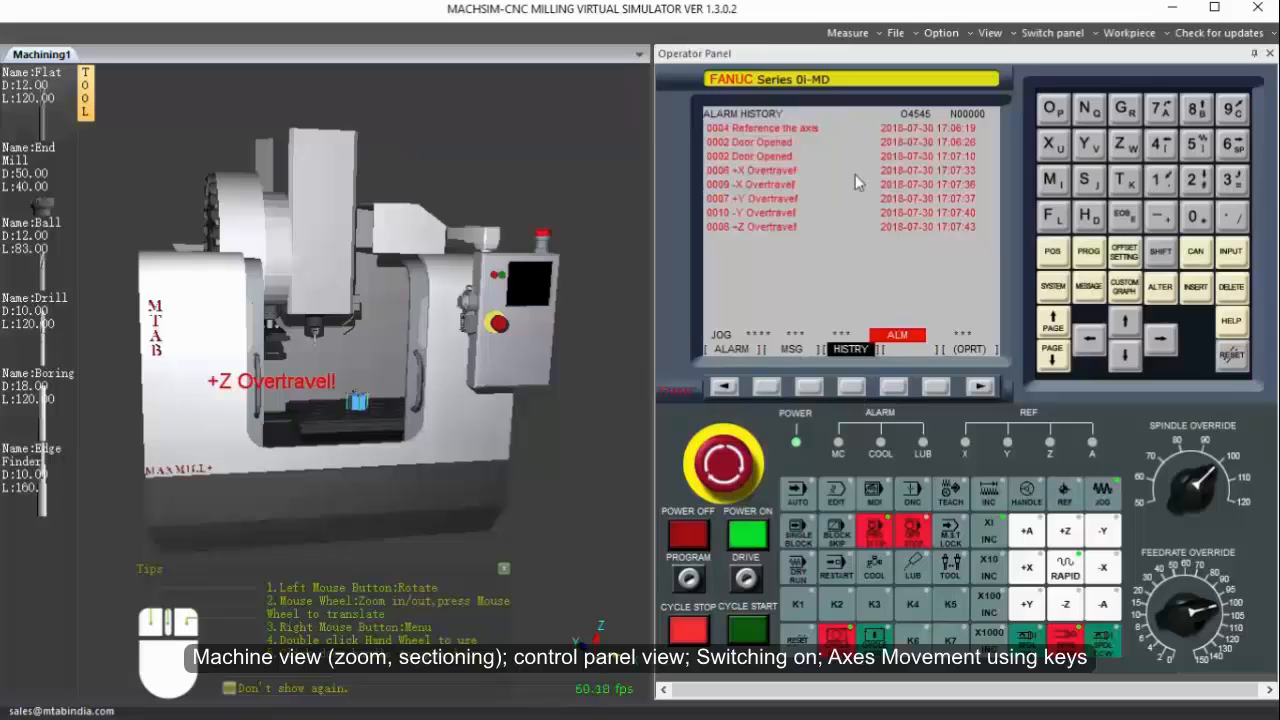
{"action": "left_click", "coordinate": [766, 388]}
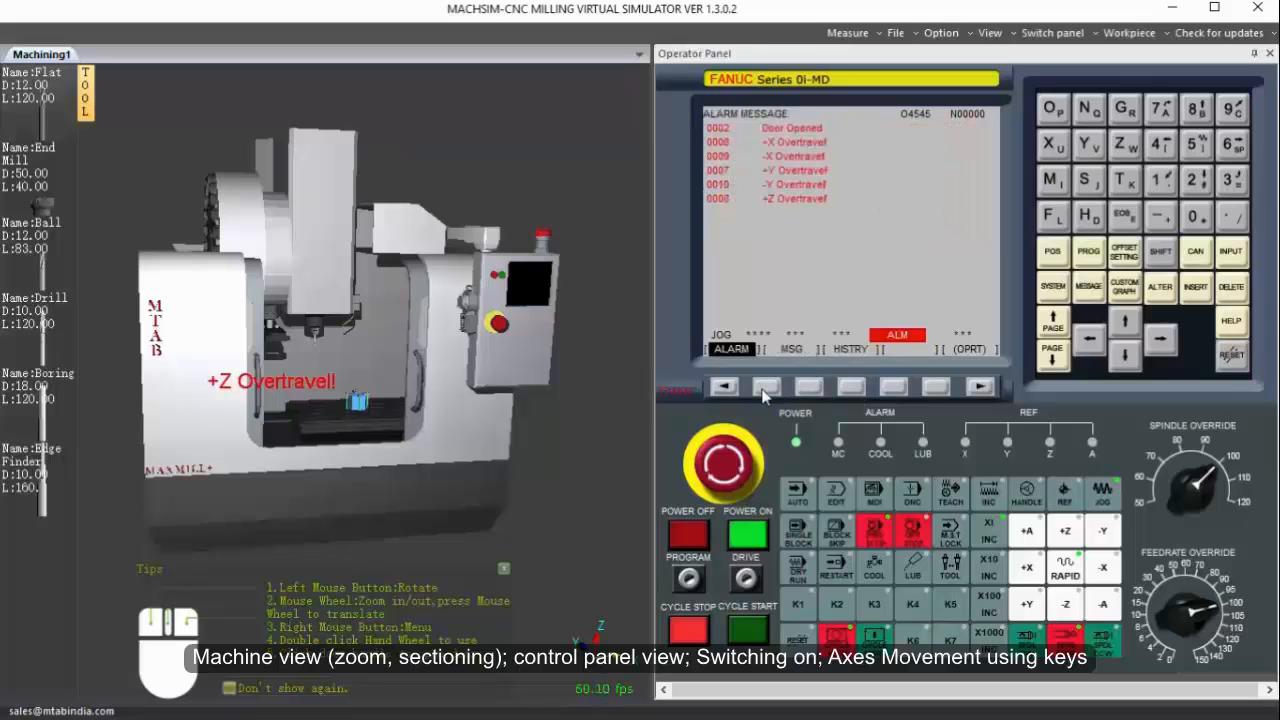
{"action": "left_click", "coordinate": [1232, 355]}
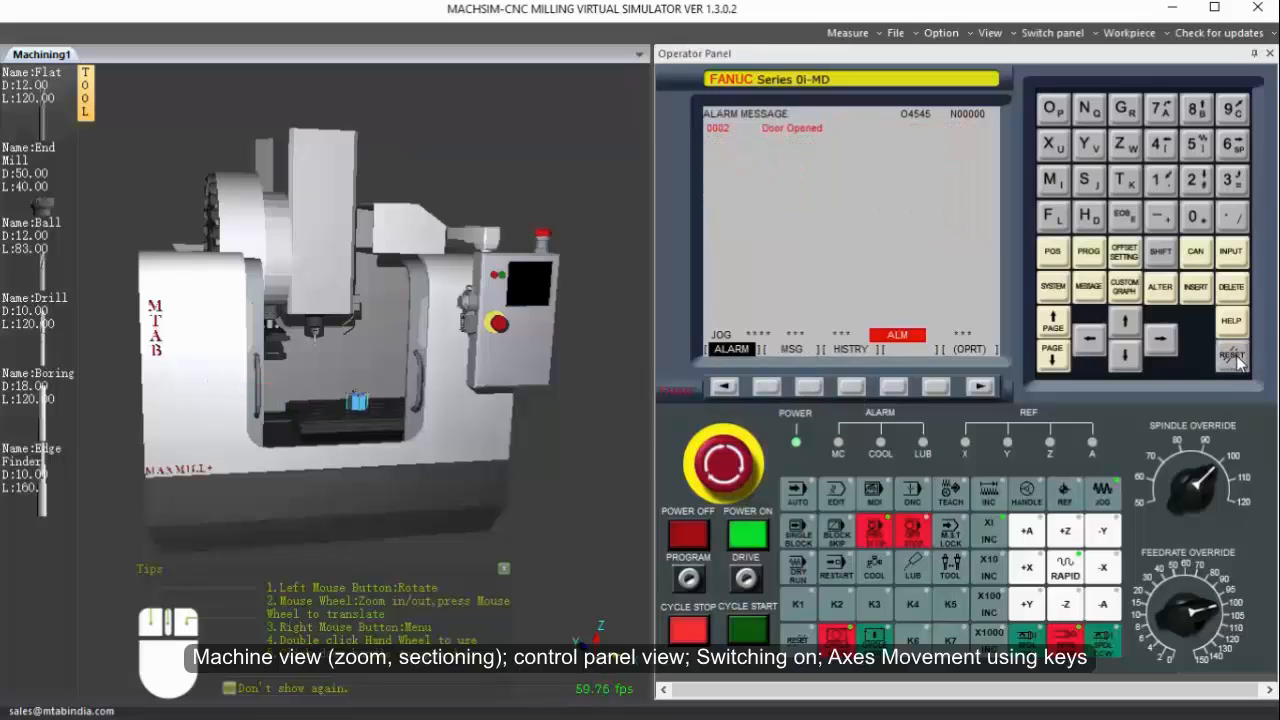
Jog the table in the +X direction, away from the -X travel limit.
{"action": "left_click", "coordinate": [1028, 568]}
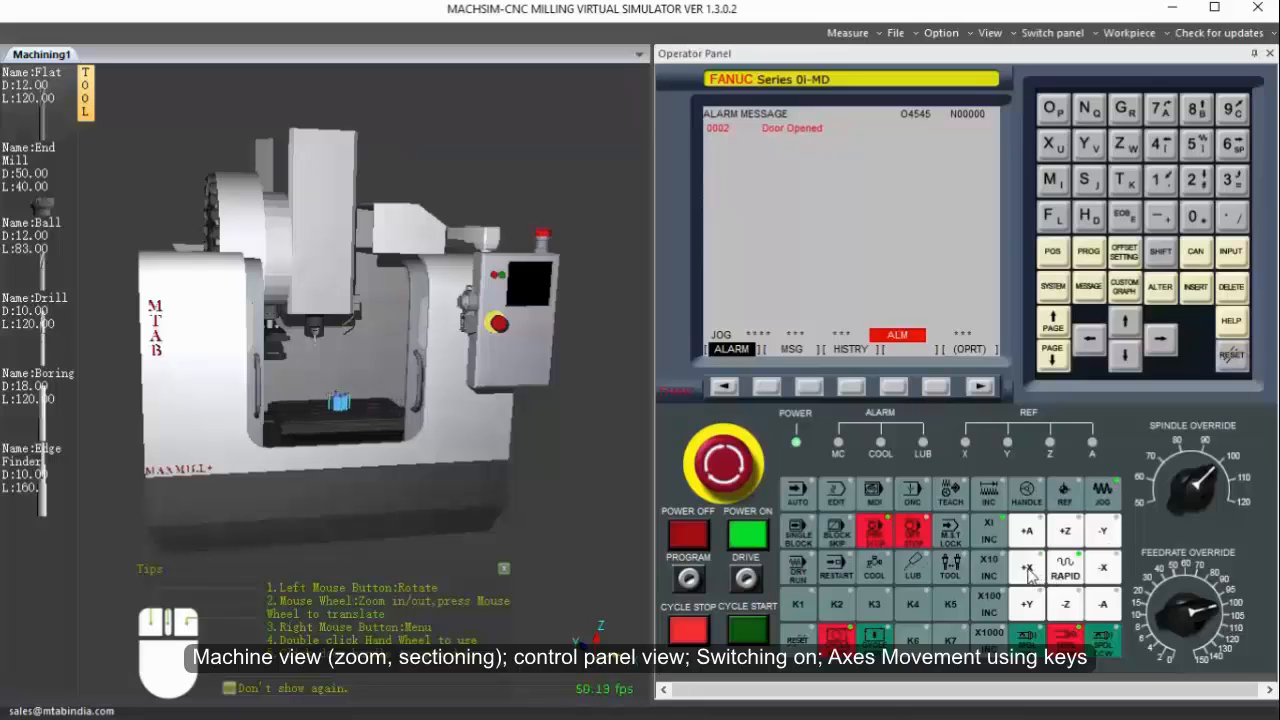
{"action": "left_click", "coordinate": [1030, 572]}
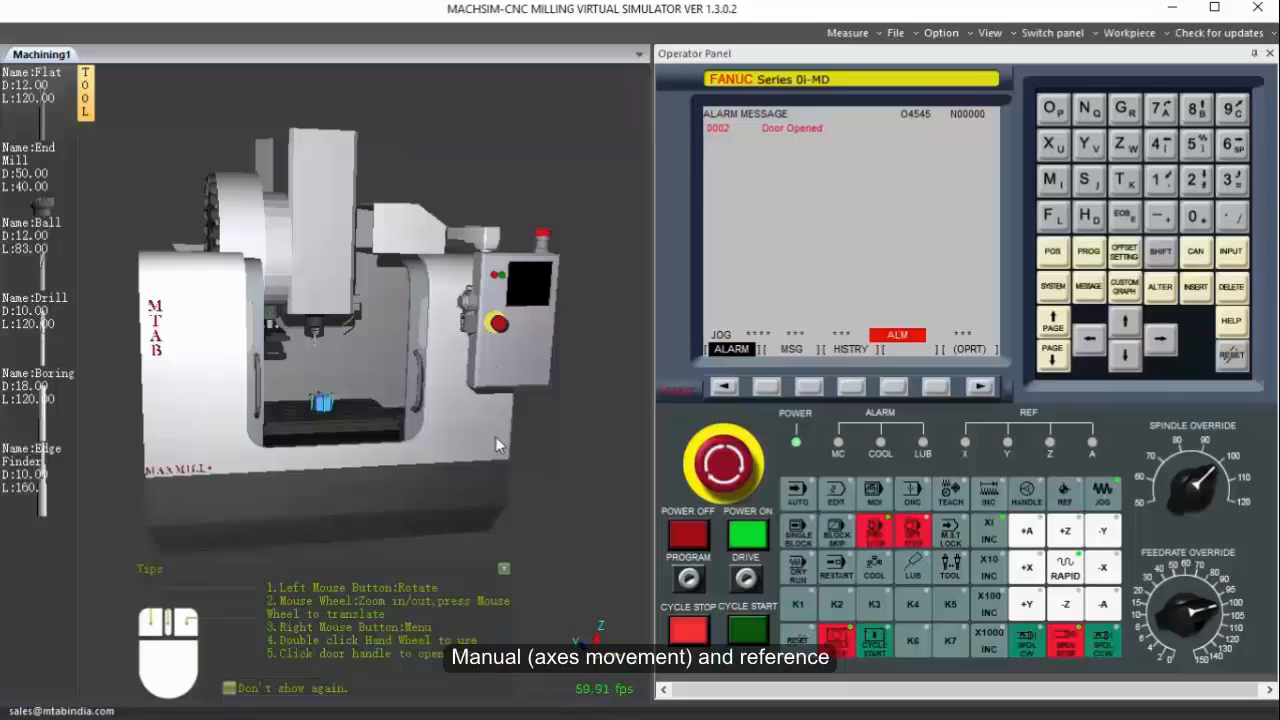
Bring up the handwheel, switch to HANDLE mode, and lower the spindle head to about Z -180 with it.
{"action": "left_click_drag", "start_coordinate": [498, 446], "coordinate": [494, 335]}
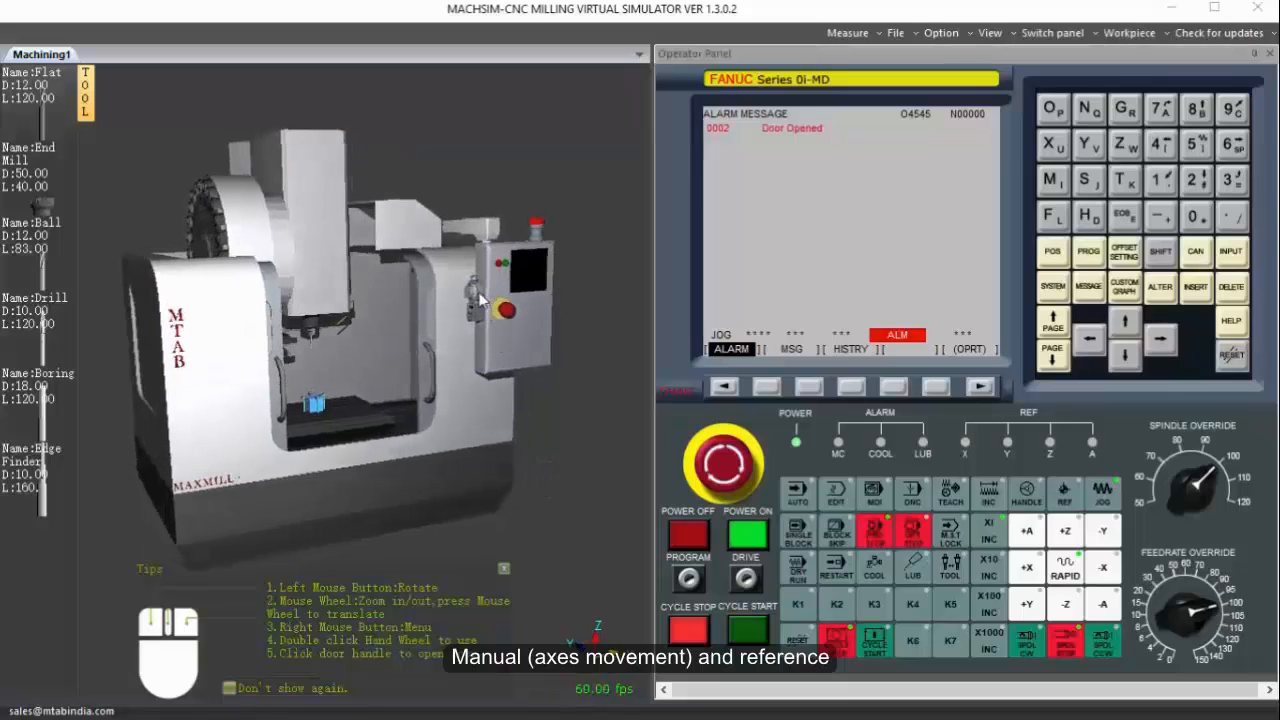
{"action": "double_click", "coordinate": [474, 298]}
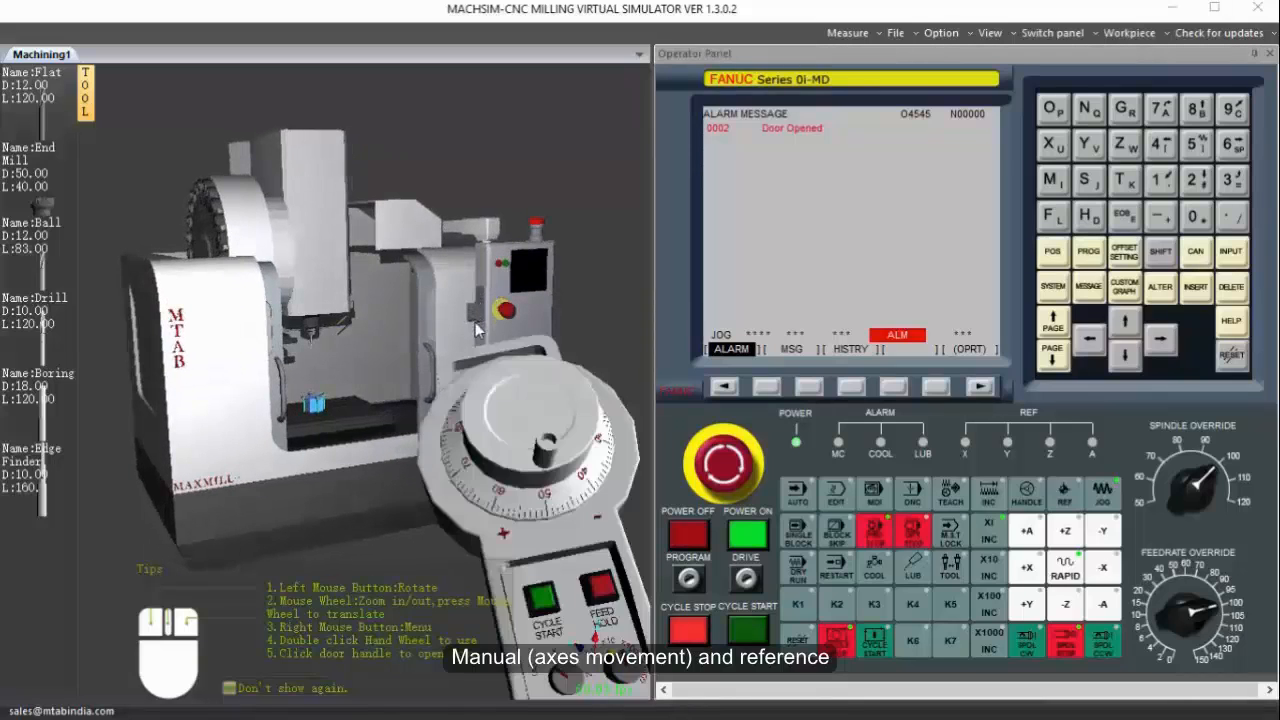
{"action": "left_click", "coordinate": [1030, 493]}
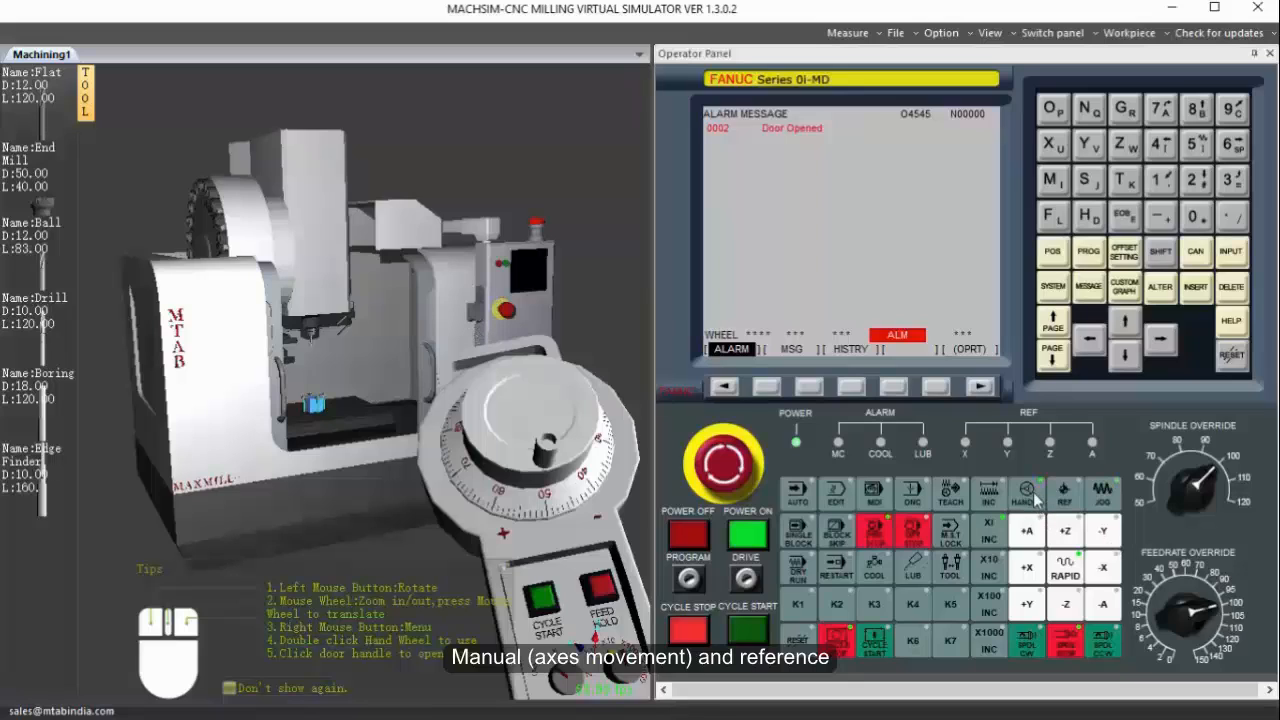
{"action": "left_click", "coordinate": [563, 678]}
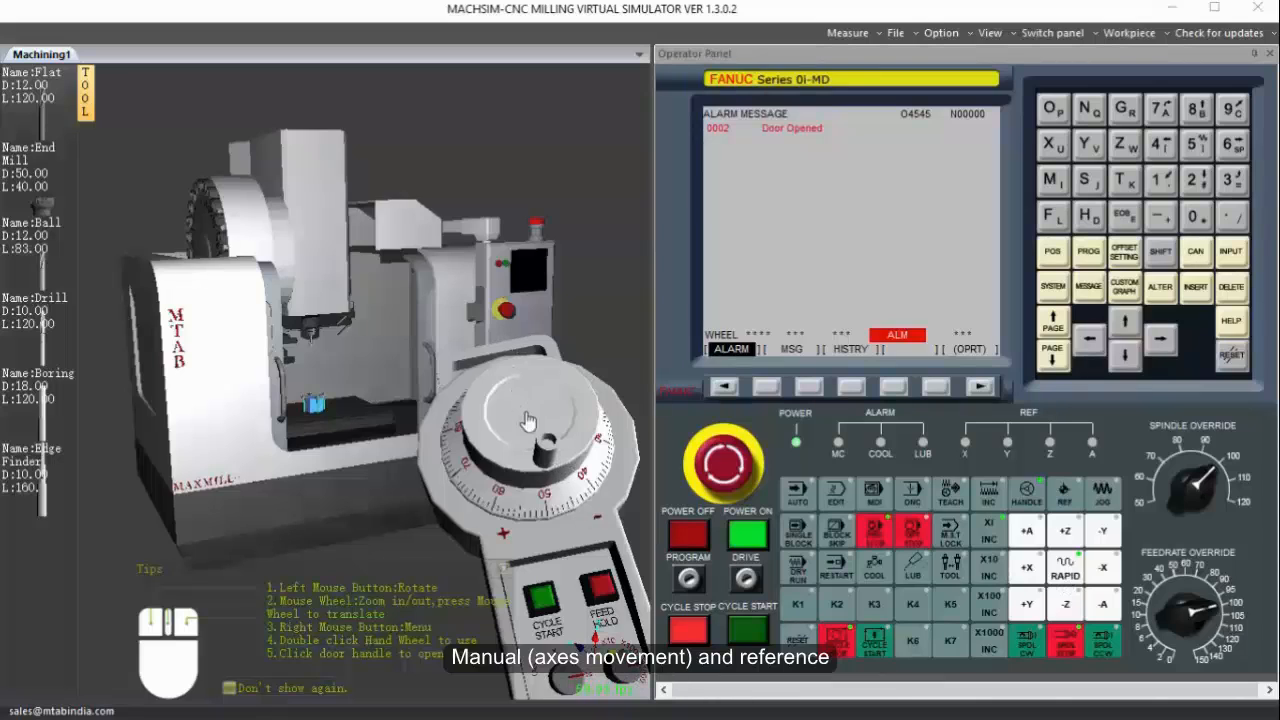
{"action": "left_click_drag", "start_coordinate": [528, 422], "coordinate": [584, 610]}
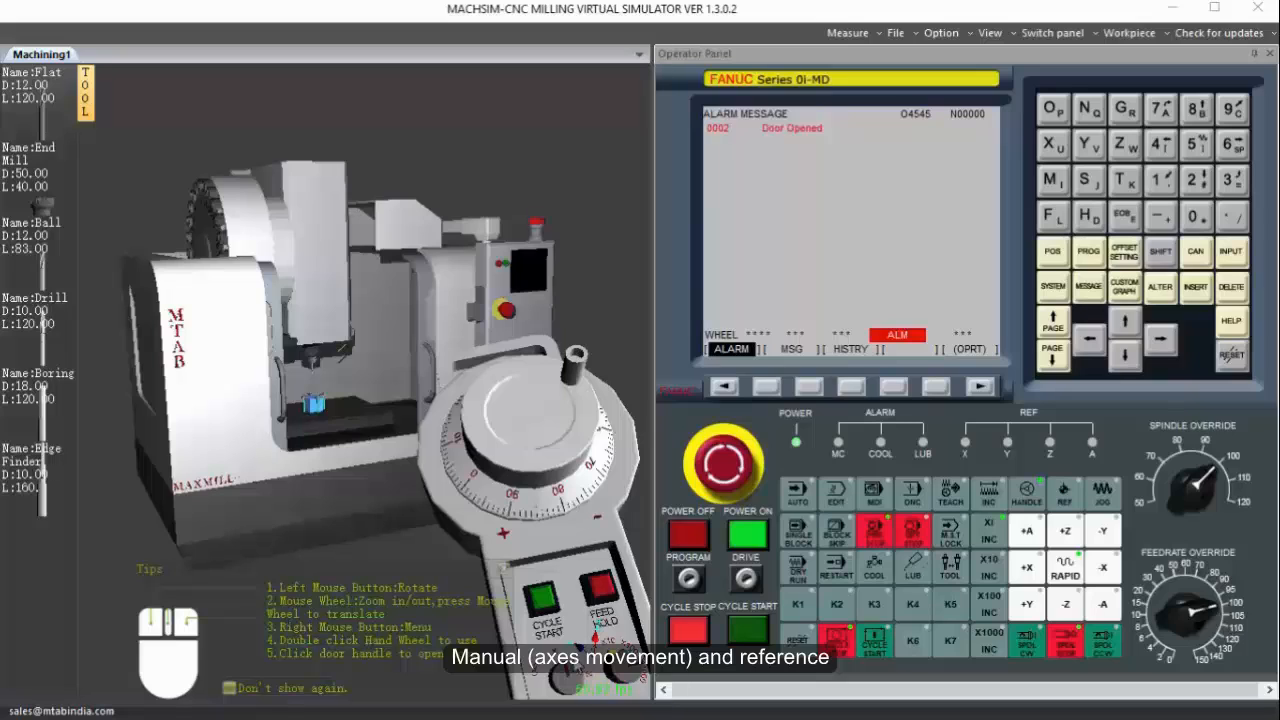
Shift the table with the handwheel and display the absolute axis positions while moving it.
{"action": "left_click_drag", "start_coordinate": [567, 423], "coordinate": [472, 410]}
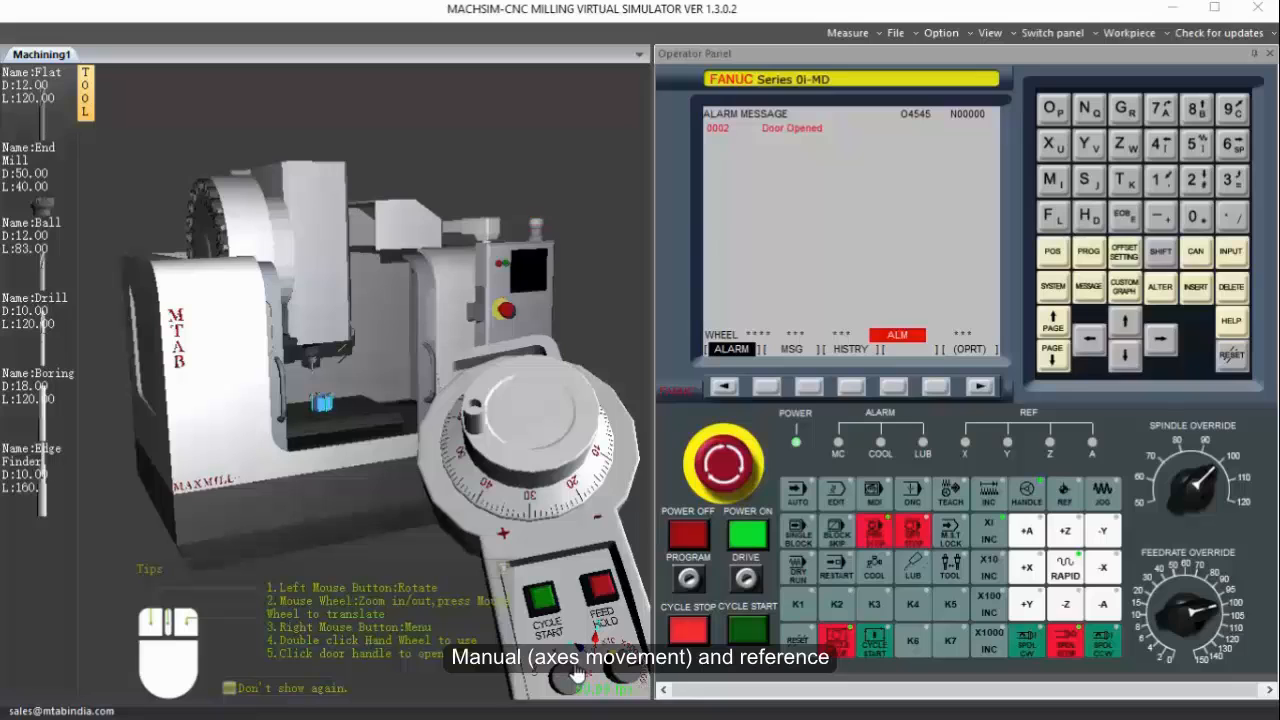
{"action": "left_click_drag", "start_coordinate": [563, 487], "coordinate": [558, 381]}
{"action": "left_click", "coordinate": [1238, 356]}
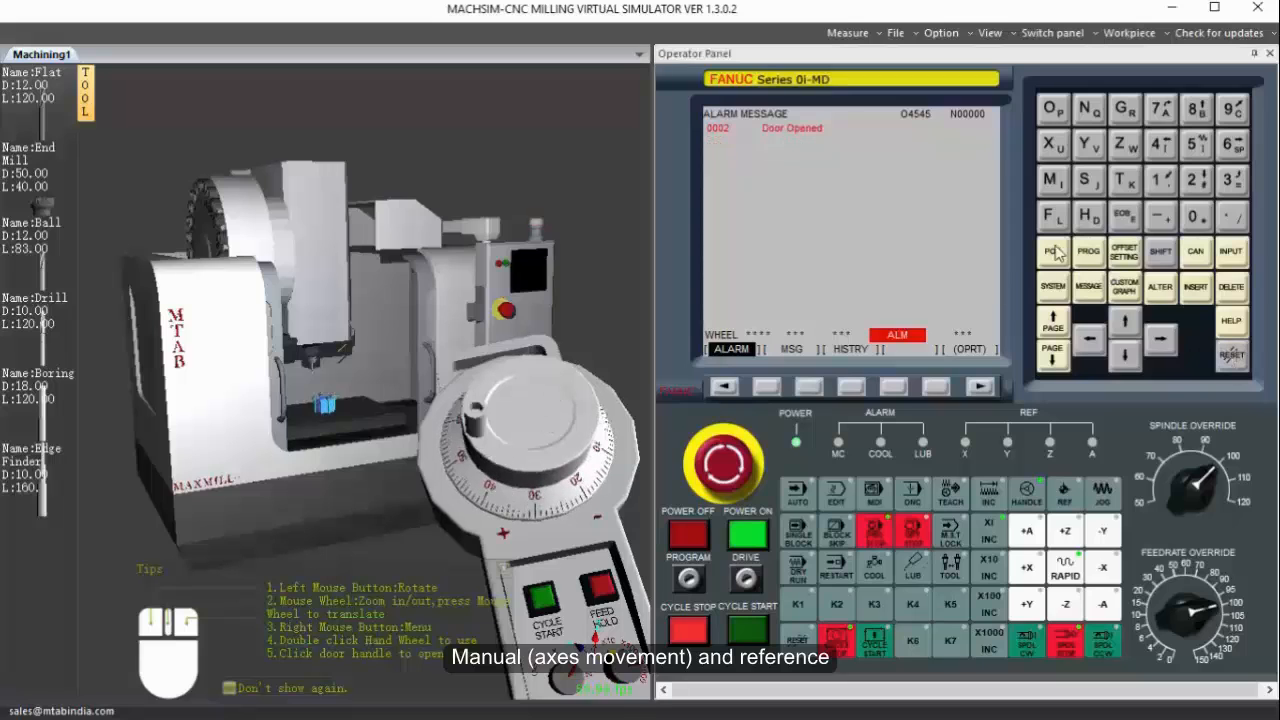
{"action": "left_click", "coordinate": [1058, 252]}
{"action": "left_click_drag", "start_coordinate": [583, 410], "coordinate": [515, 405]}
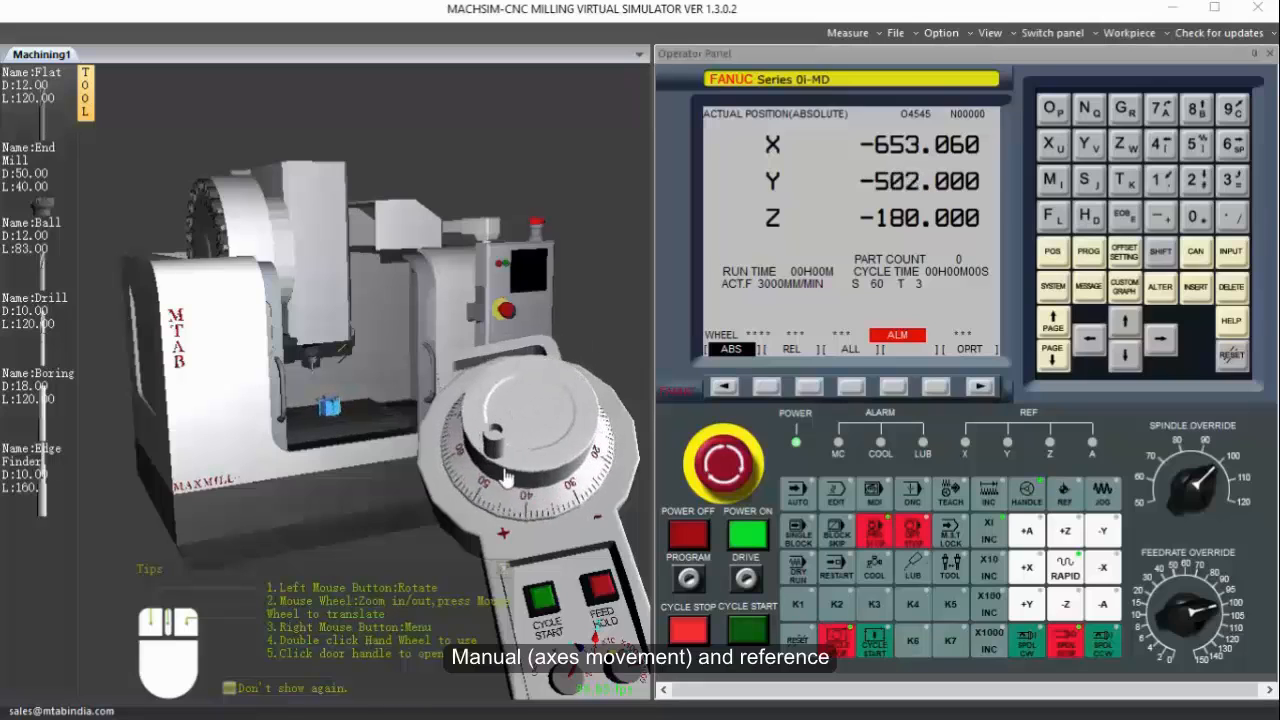
{"action": "left_click_drag", "start_coordinate": [626, 440], "coordinate": [533, 485]}
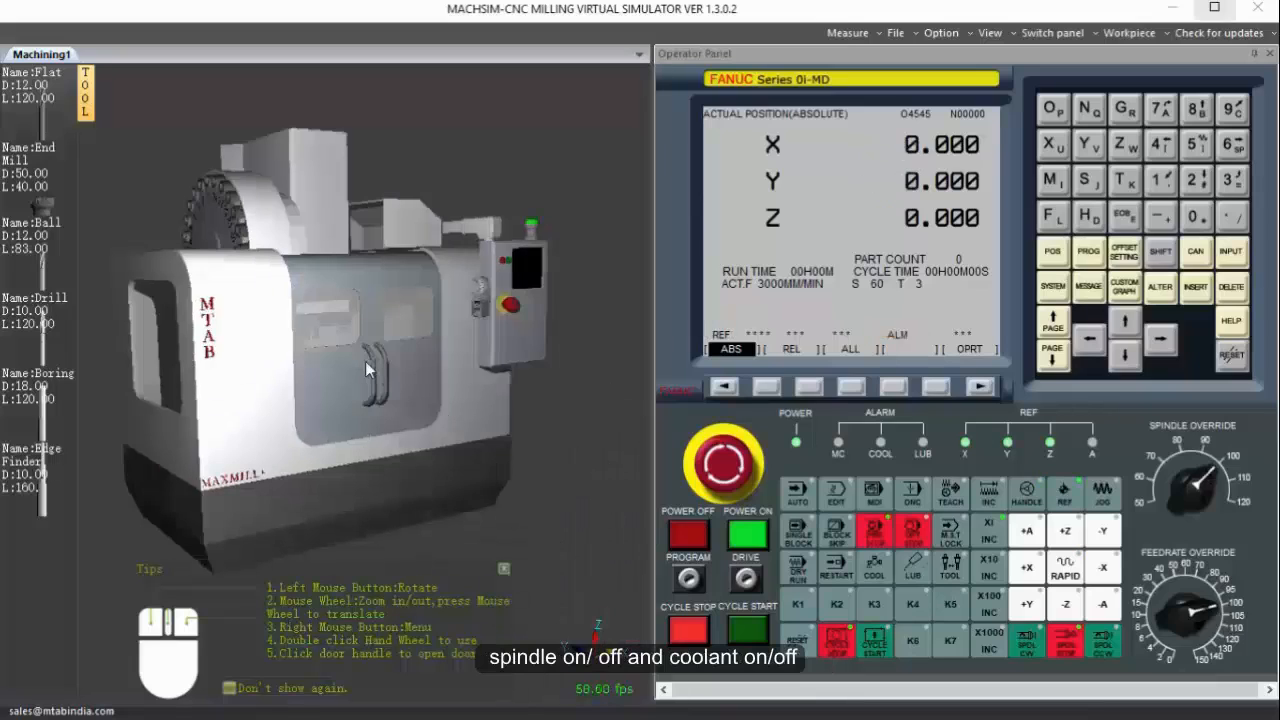
Hide the machine body and show a close-up of the spindle and its tool.
{"action": "right_click", "coordinate": [368, 369]}
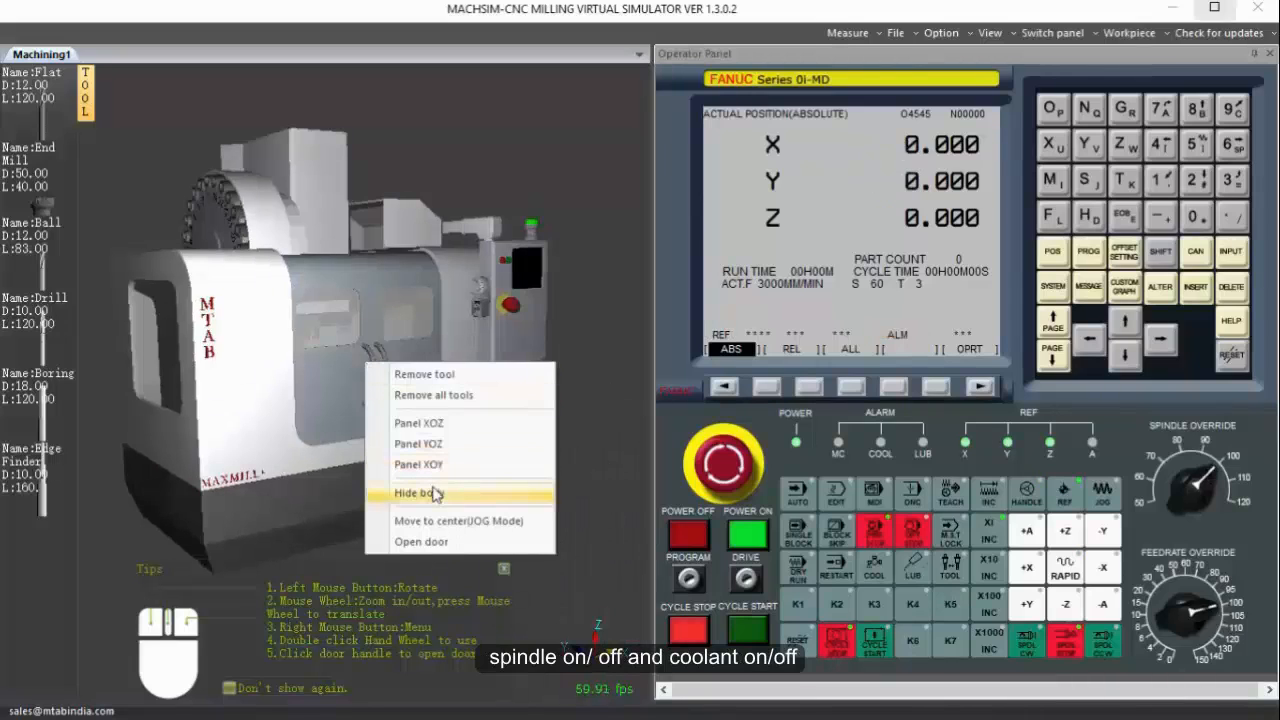
{"action": "left_click", "coordinate": [434, 493]}
{"action": "scroll", "coordinate": [330, 359], "scroll_direction": "up", "scroll_amount": 6}
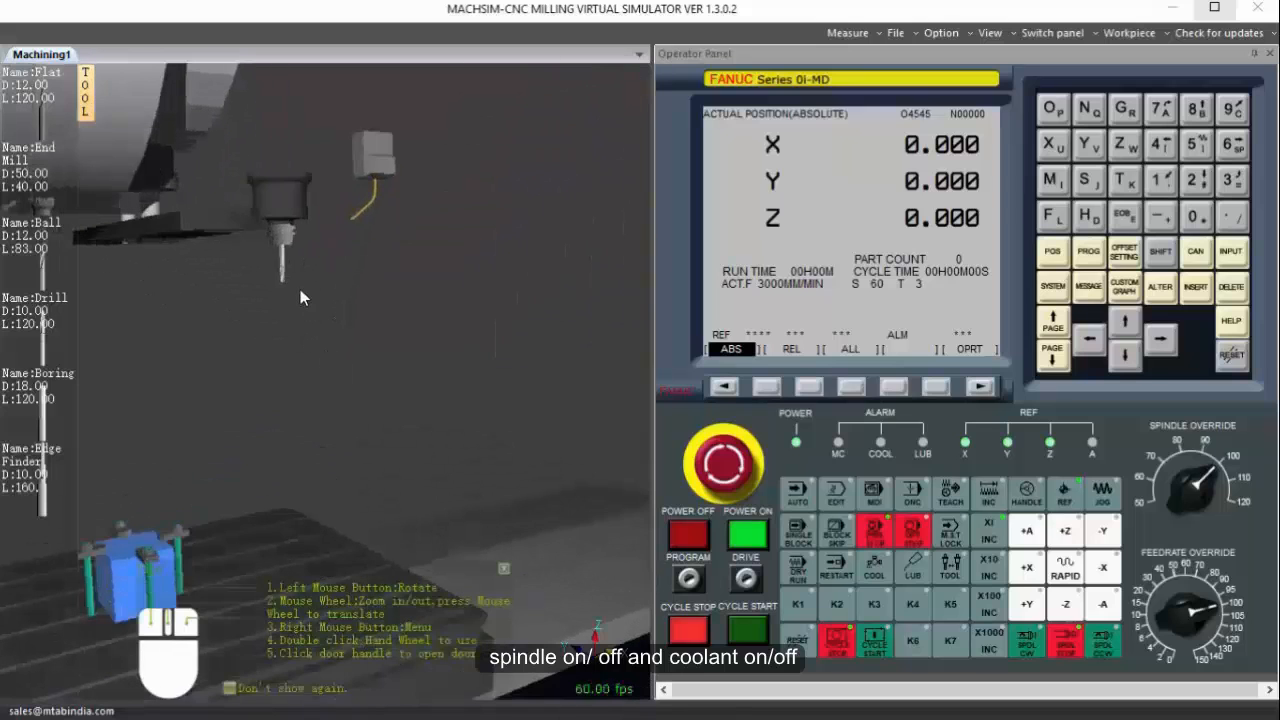
{"action": "scroll", "coordinate": [314, 330], "scroll_direction": "up", "scroll_amount": 3}
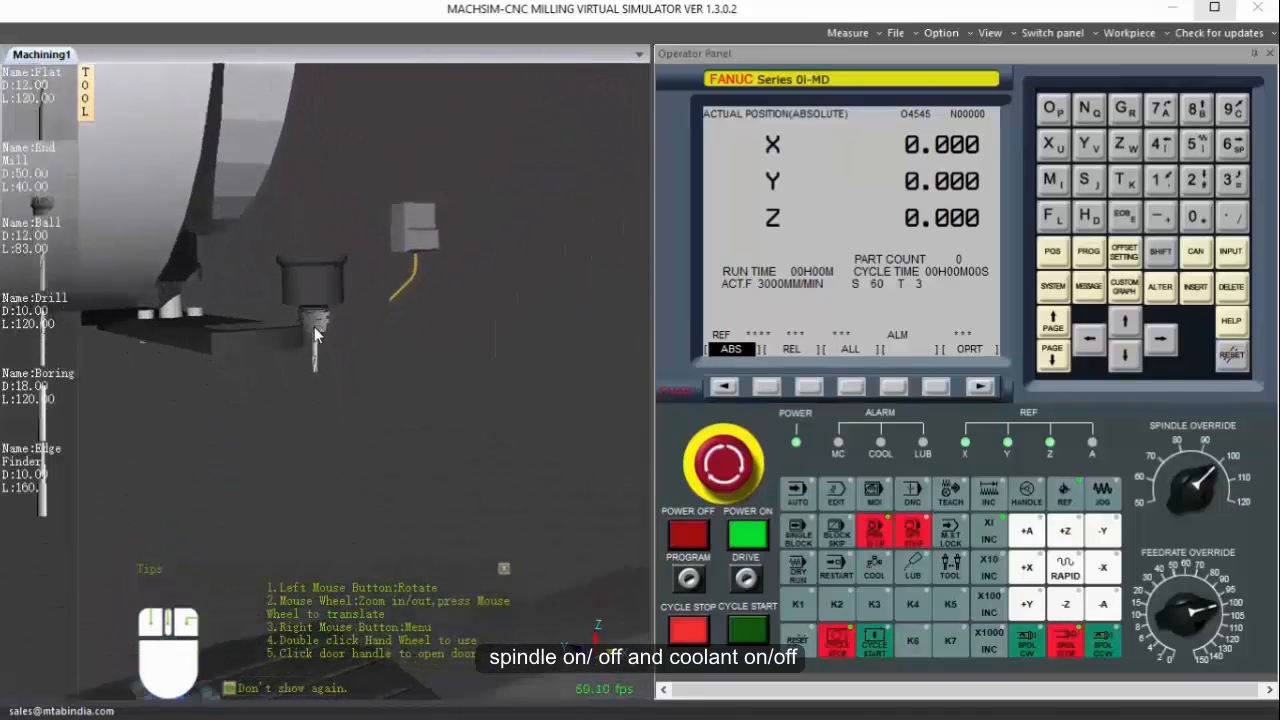
{"action": "scroll", "coordinate": [314, 327], "scroll_direction": "up", "scroll_amount": 2}
{"action": "scroll", "coordinate": [314, 327], "scroll_direction": "down", "scroll_amount": 1}
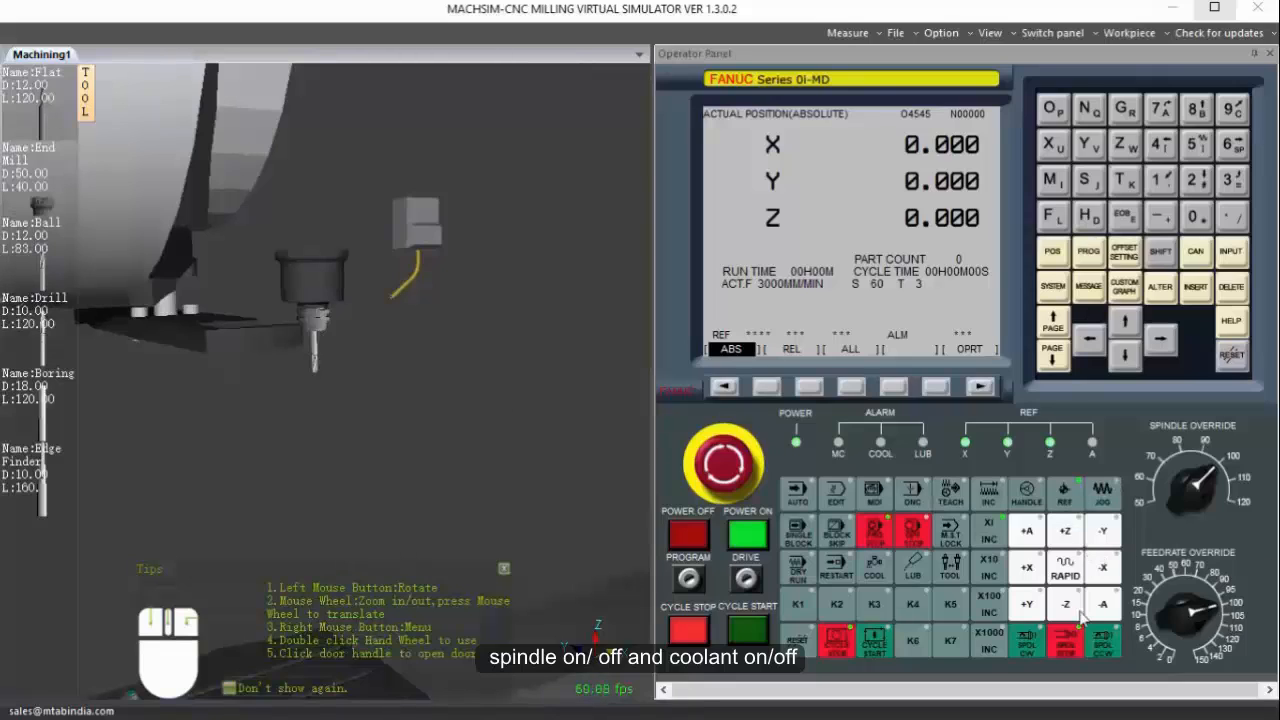
Start the spindle clockwise, show a close-up of the rotating tool, and stop the spindle.
{"action": "left_click", "coordinate": [1032, 645]}
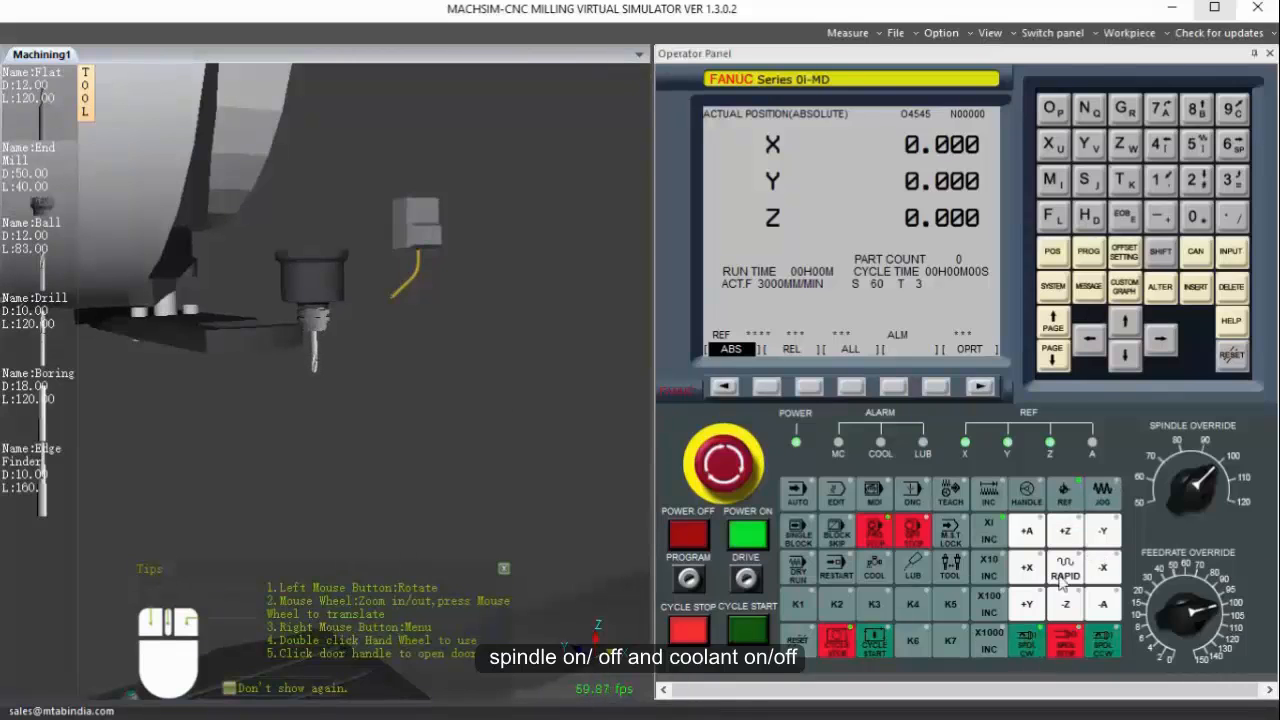
{"action": "scroll", "coordinate": [332, 319], "scroll_direction": "up", "scroll_amount": 5}
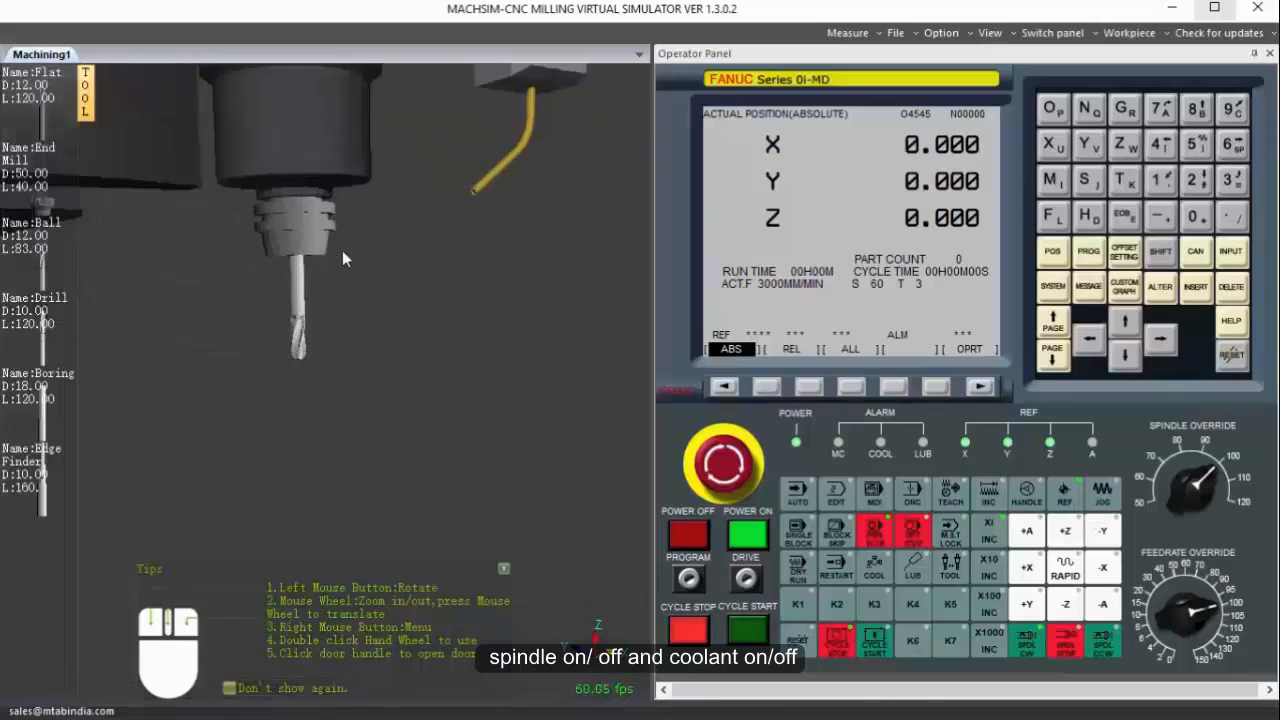
{"action": "scroll", "coordinate": [346, 312], "scroll_direction": "up", "scroll_amount": 2}
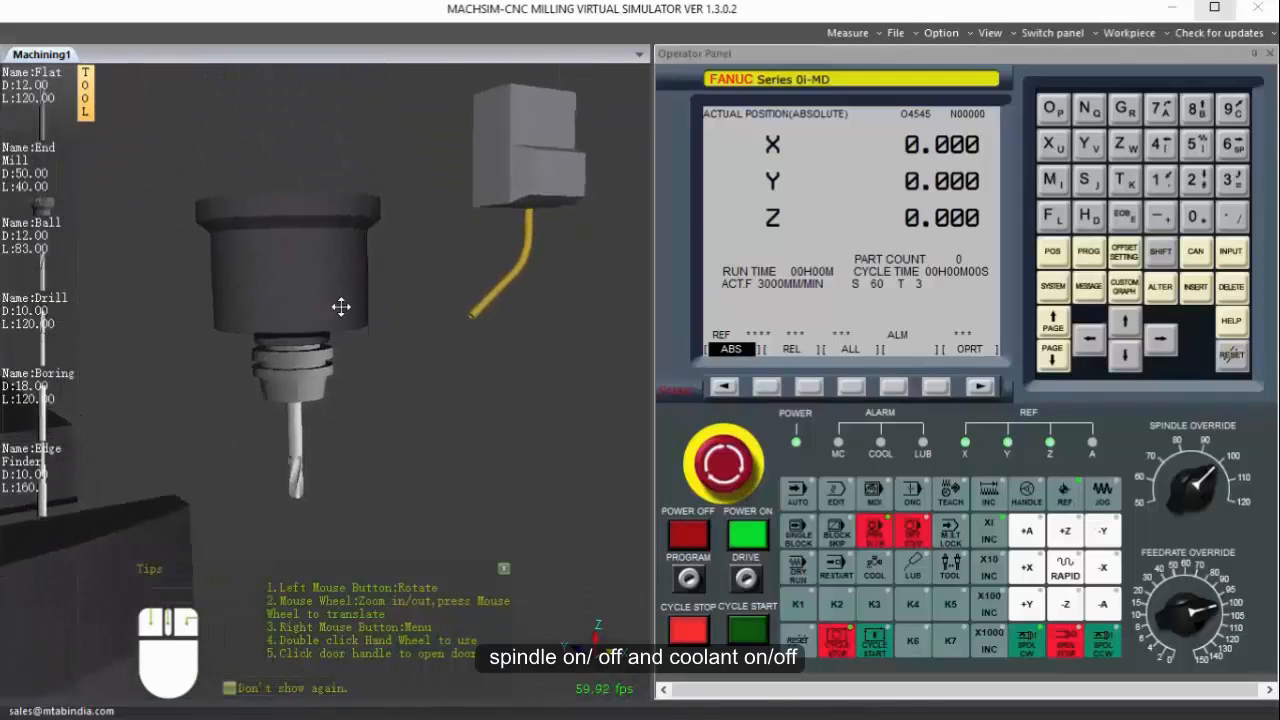
{"action": "left_click", "coordinate": [1066, 643]}
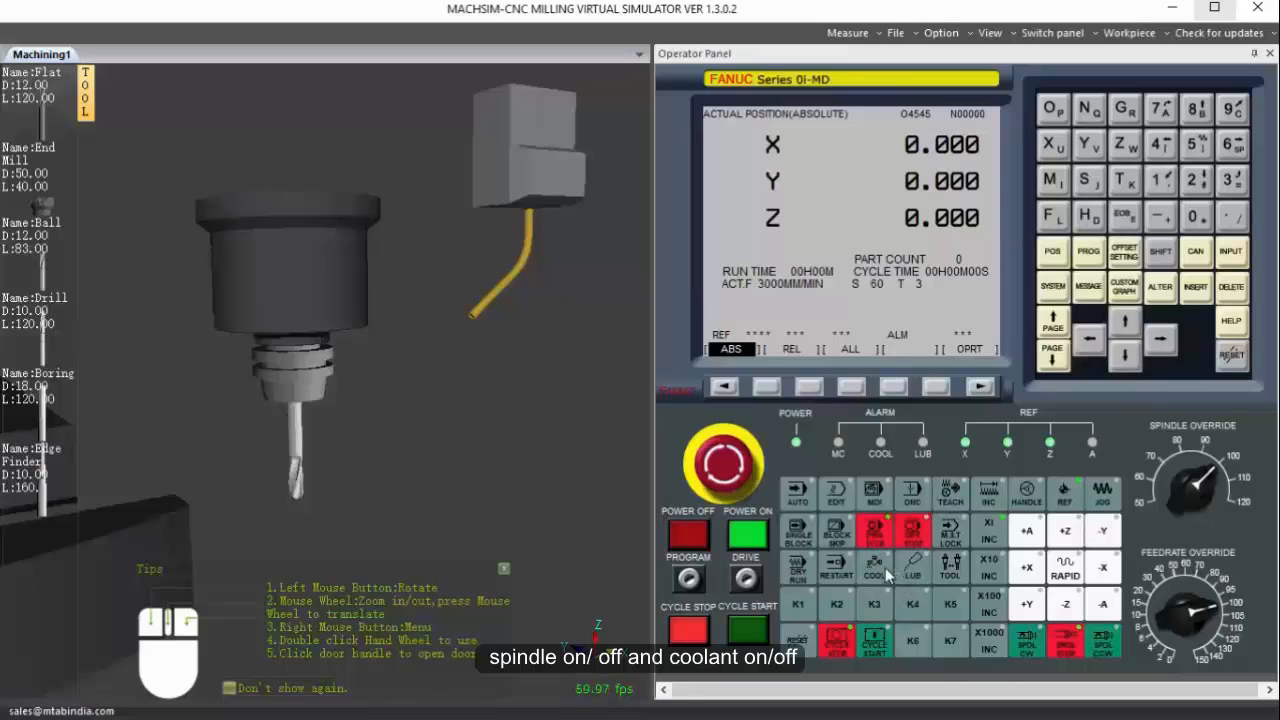
Switch to JOG mode and turn the coolant on and off again.
{"action": "left_click", "coordinate": [1102, 500]}
{"action": "left_click", "coordinate": [862, 570]}
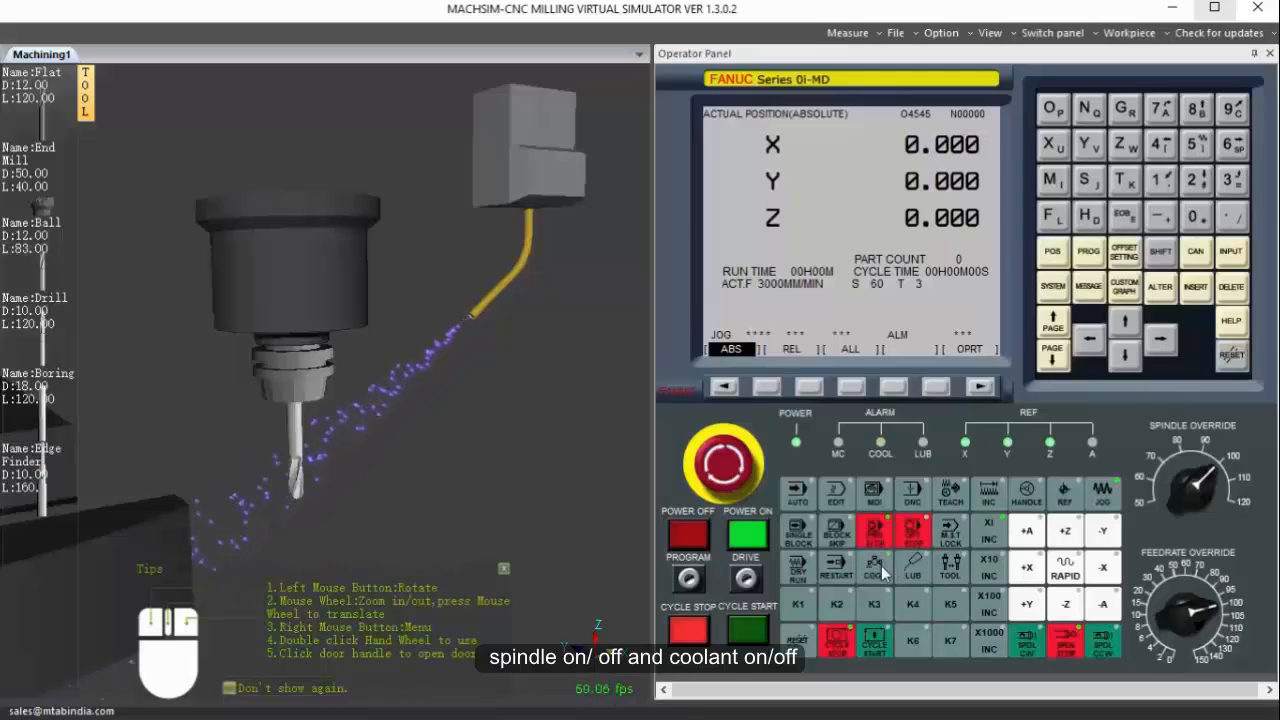
{"action": "left_click", "coordinate": [884, 570]}
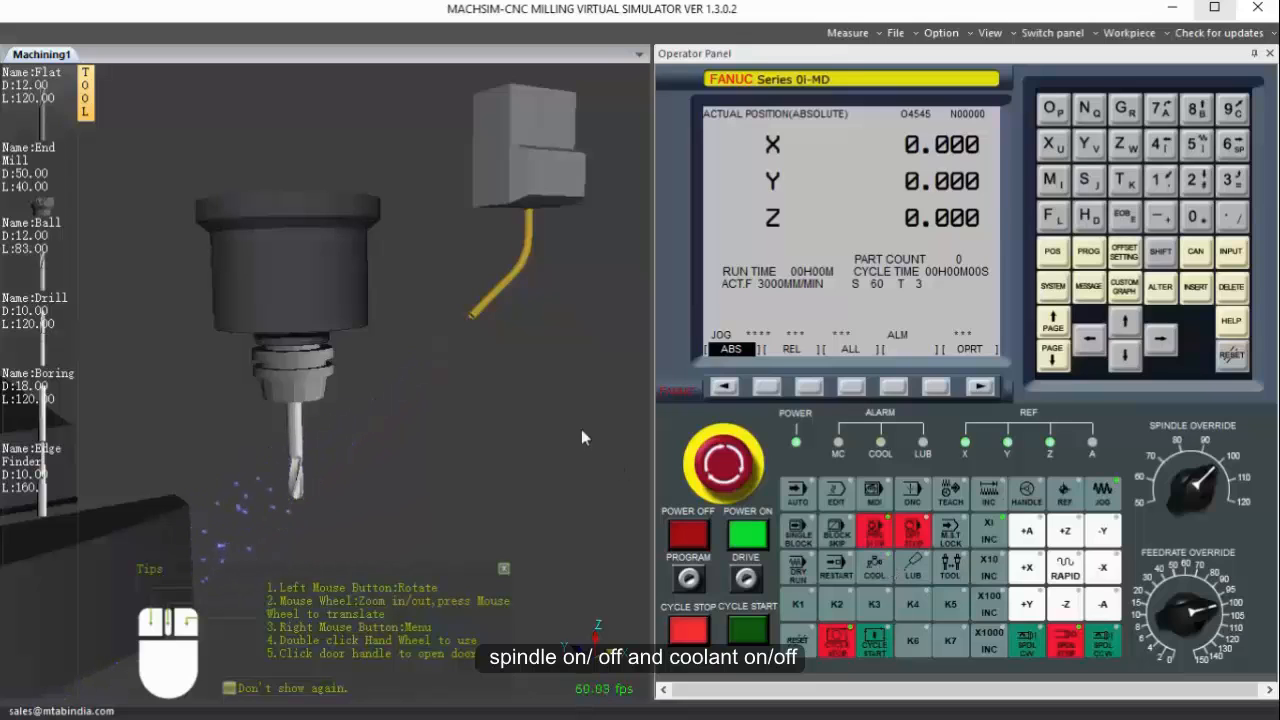
Bring the numbered face of the tool magazine into view and rotate the magazine manually.
{"action": "scroll", "coordinate": [417, 360], "scroll_direction": "down", "scroll_amount": 5}
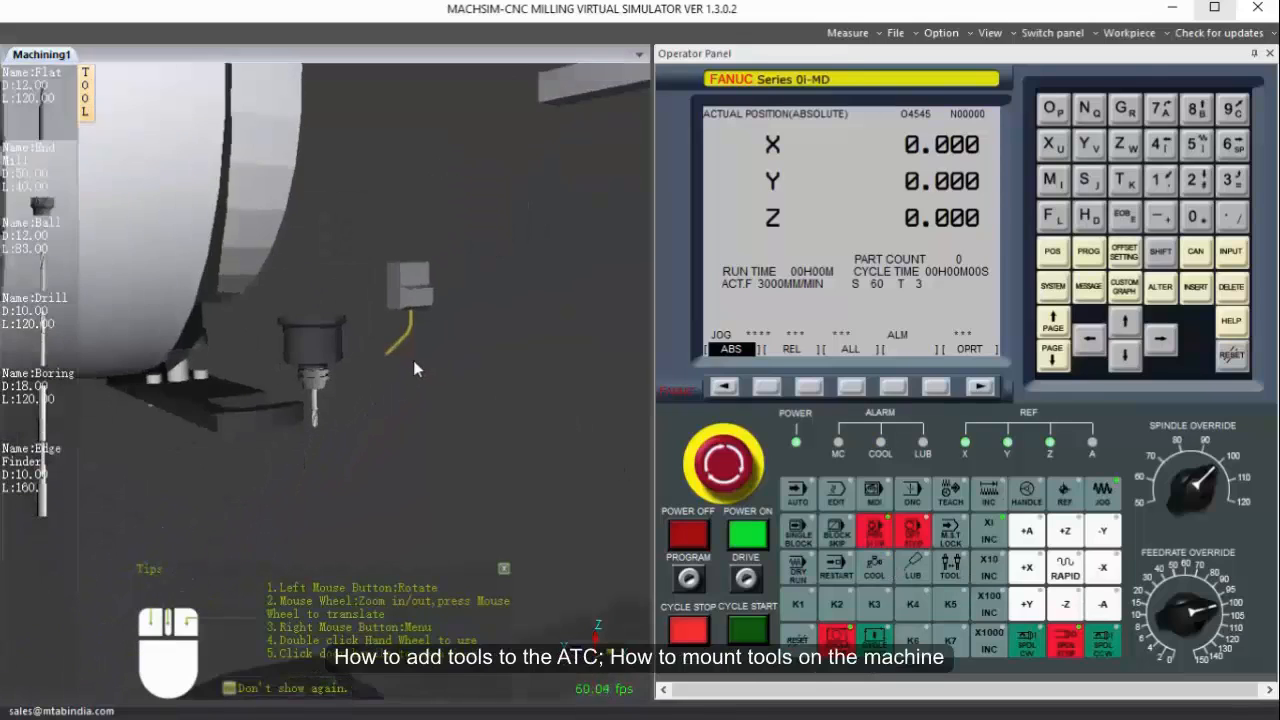
{"action": "left_click_drag", "start_coordinate": [380, 368], "coordinate": [460, 367]}
{"action": "middle_click_drag", "start_coordinate": [401, 244], "coordinate": [408, 288]}
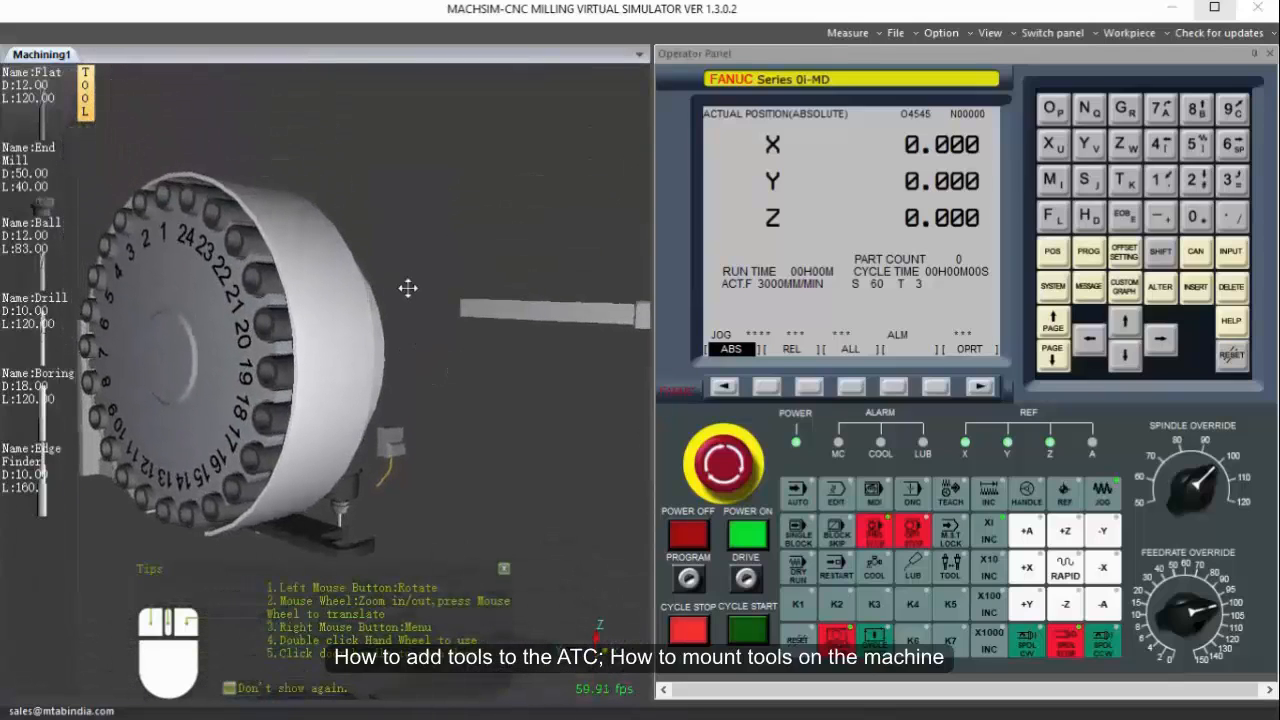
{"action": "left_click", "coordinate": [953, 570]}
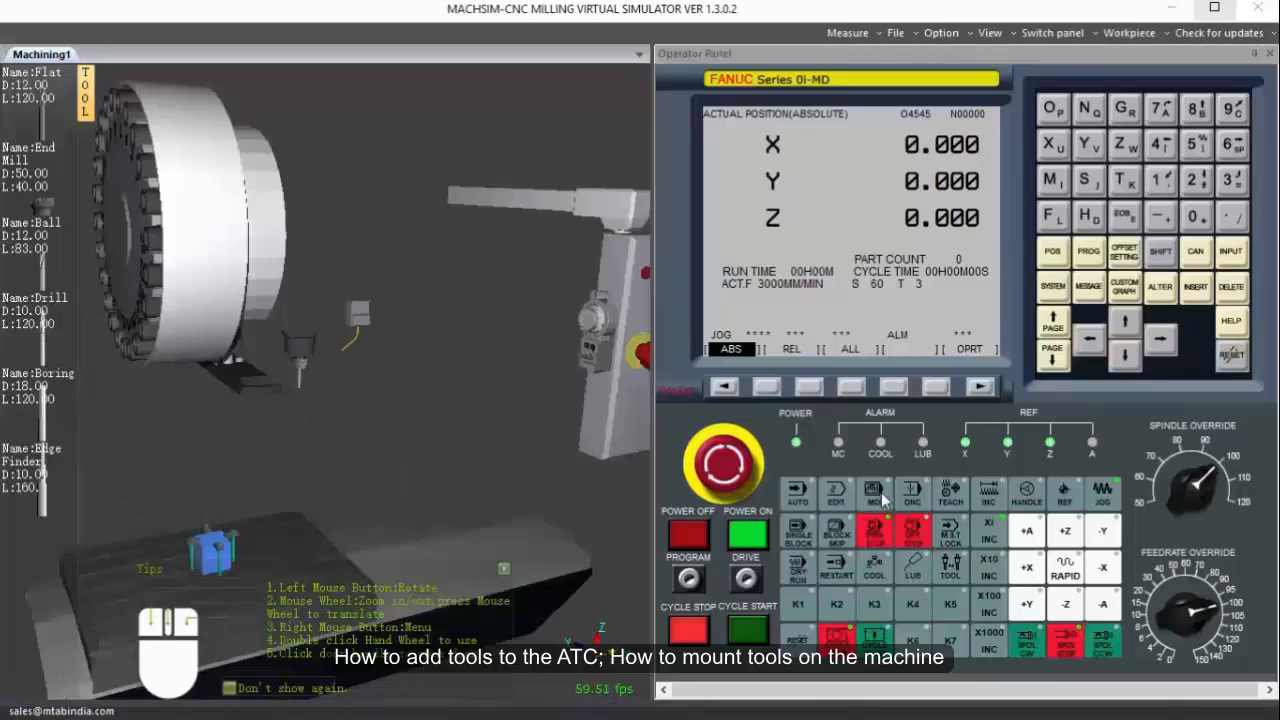
Switch to MDI mode, show the MDI program page, and insert the block M03 S1500 with an end of block.
{"action": "left_click", "coordinate": [878, 492]}
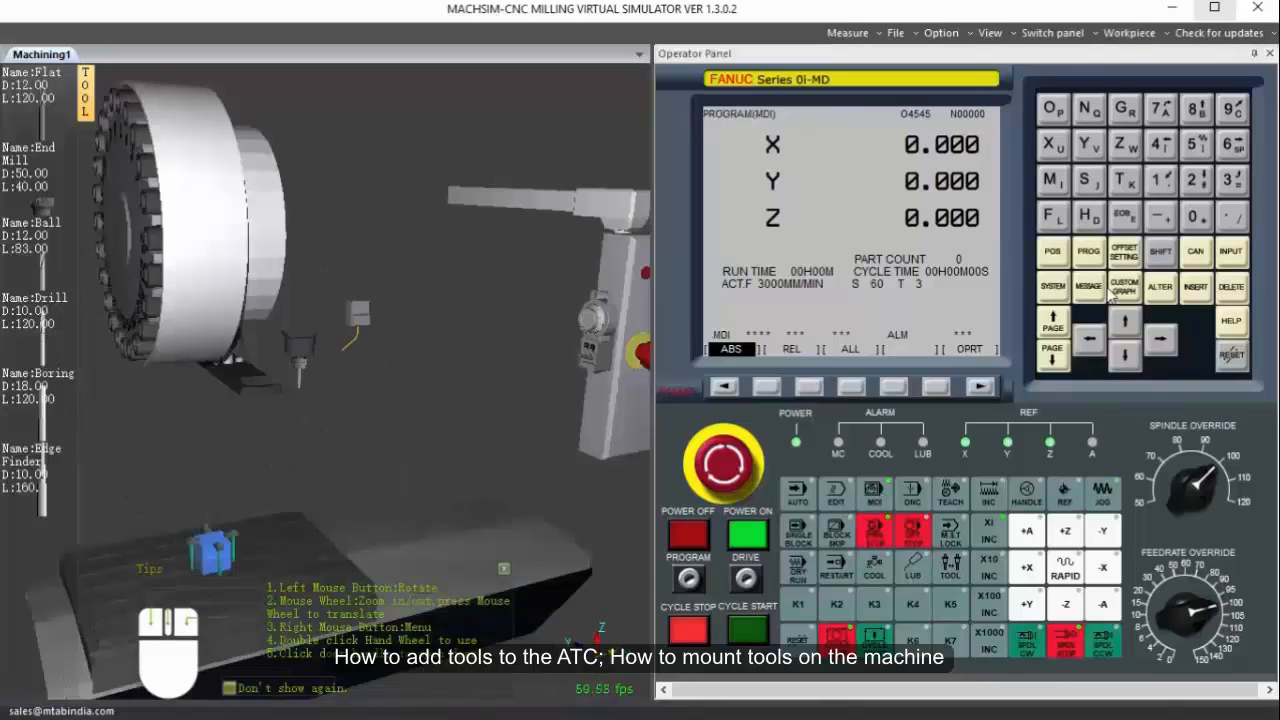
{"action": "left_click", "coordinate": [1088, 251]}
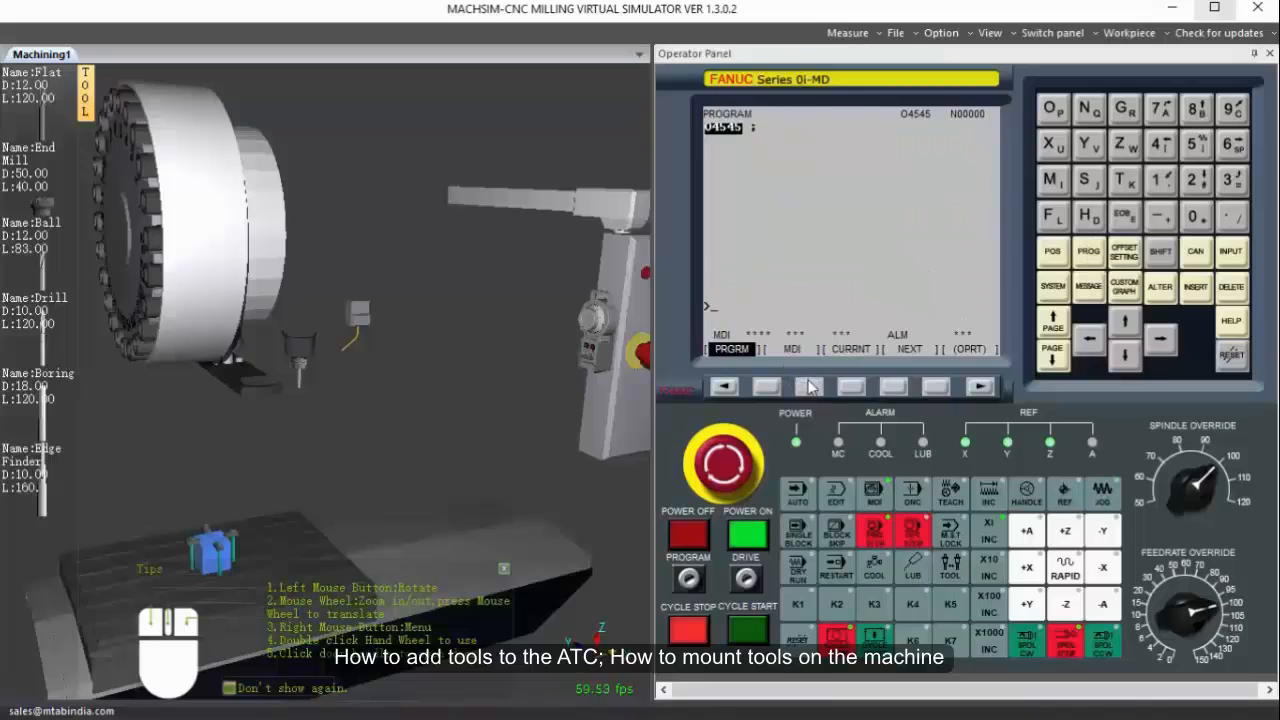
{"action": "left_click", "coordinate": [809, 387]}
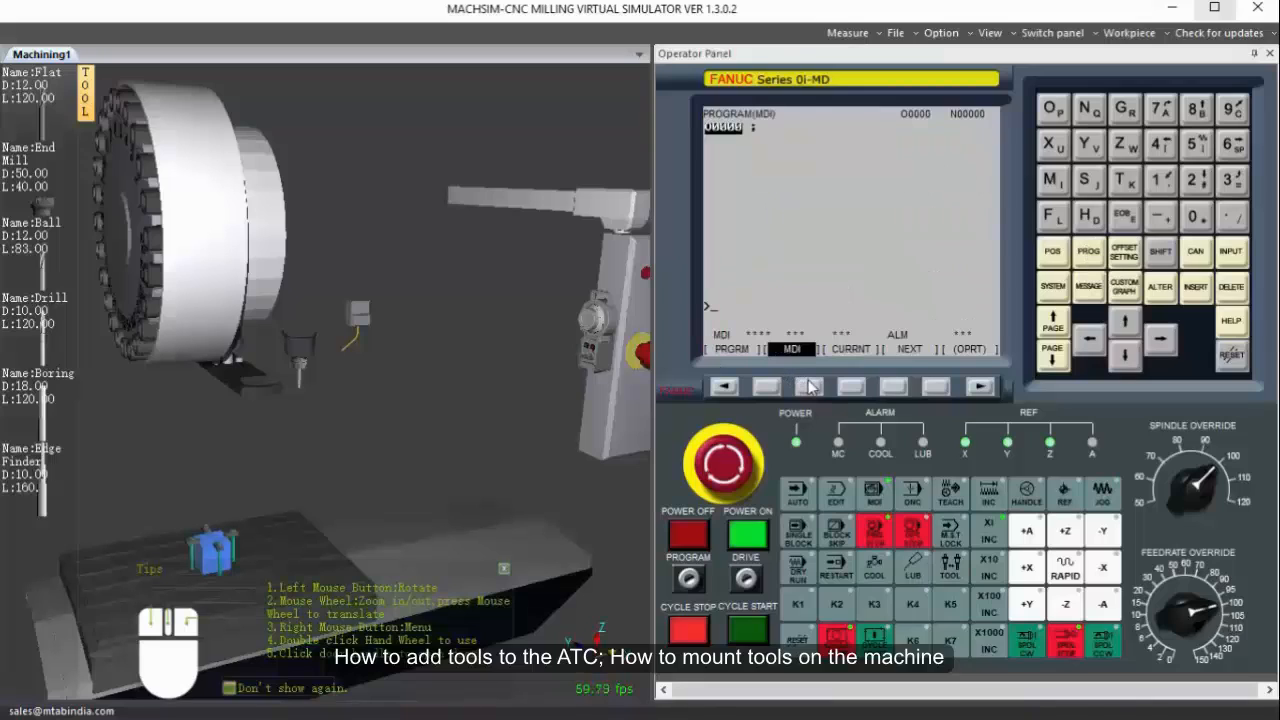
{"action": "left_click", "coordinate": [1064, 184]}
{"action": "left_click", "coordinate": [1228, 184]}
{"action": "left_click", "coordinate": [1198, 145]}
{"action": "left_click", "coordinate": [1196, 216]}
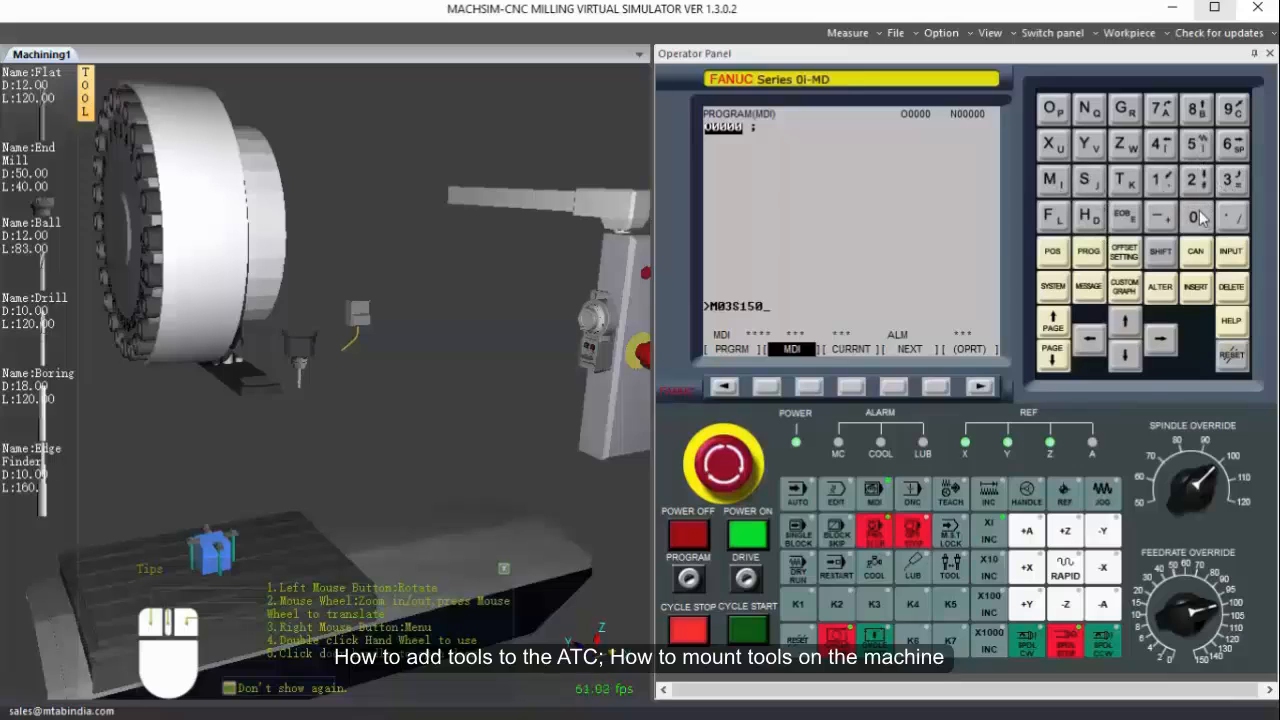
{"action": "left_click", "coordinate": [1196, 216]}
{"action": "left_click", "coordinate": [1124, 220]}
{"action": "left_click", "coordinate": [1196, 287]}
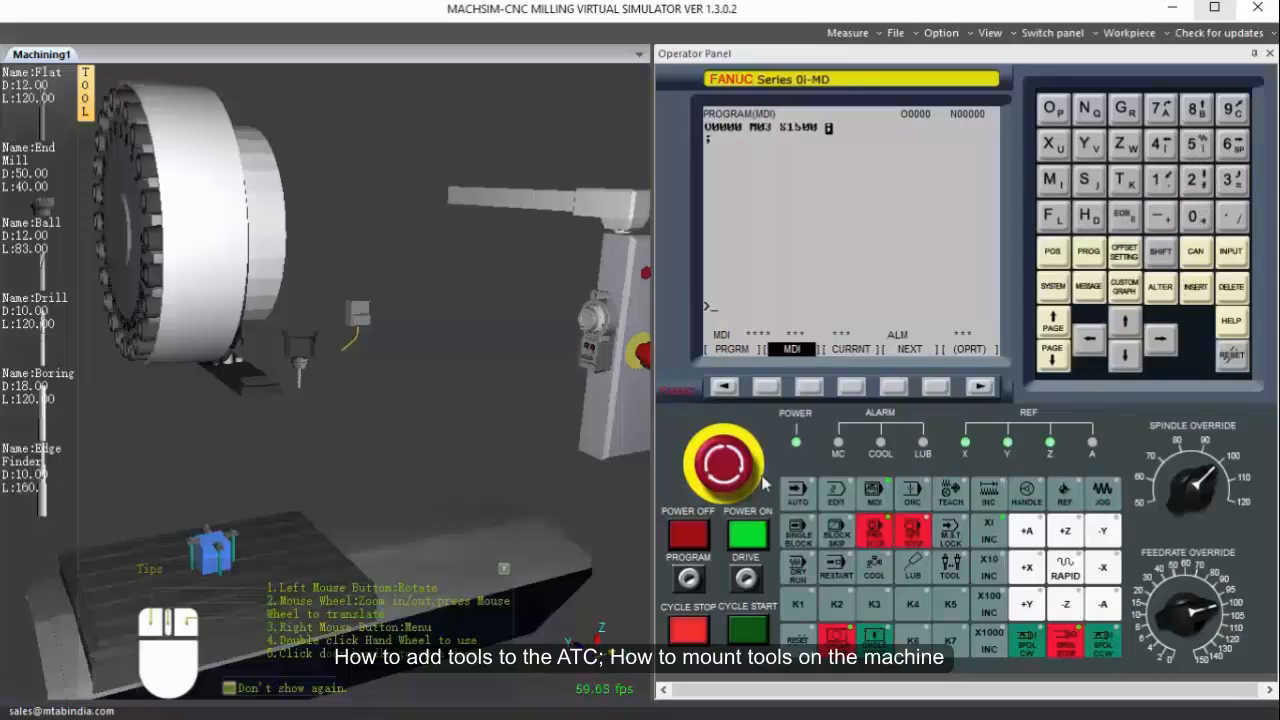
Execute the MDI spindle block, show the tool up close, and adjust the feedrate override.
{"action": "left_click", "coordinate": [750, 628]}
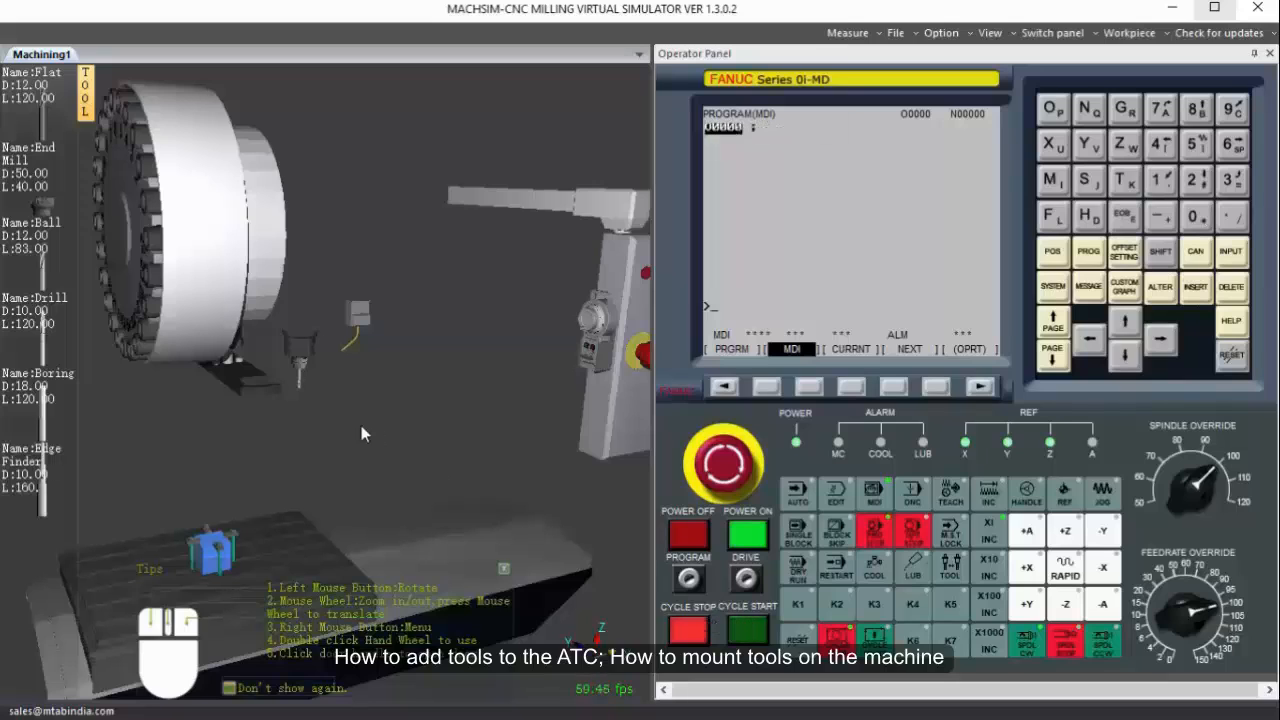
{"action": "scroll", "coordinate": [319, 360], "scroll_direction": "up", "scroll_amount": 5}
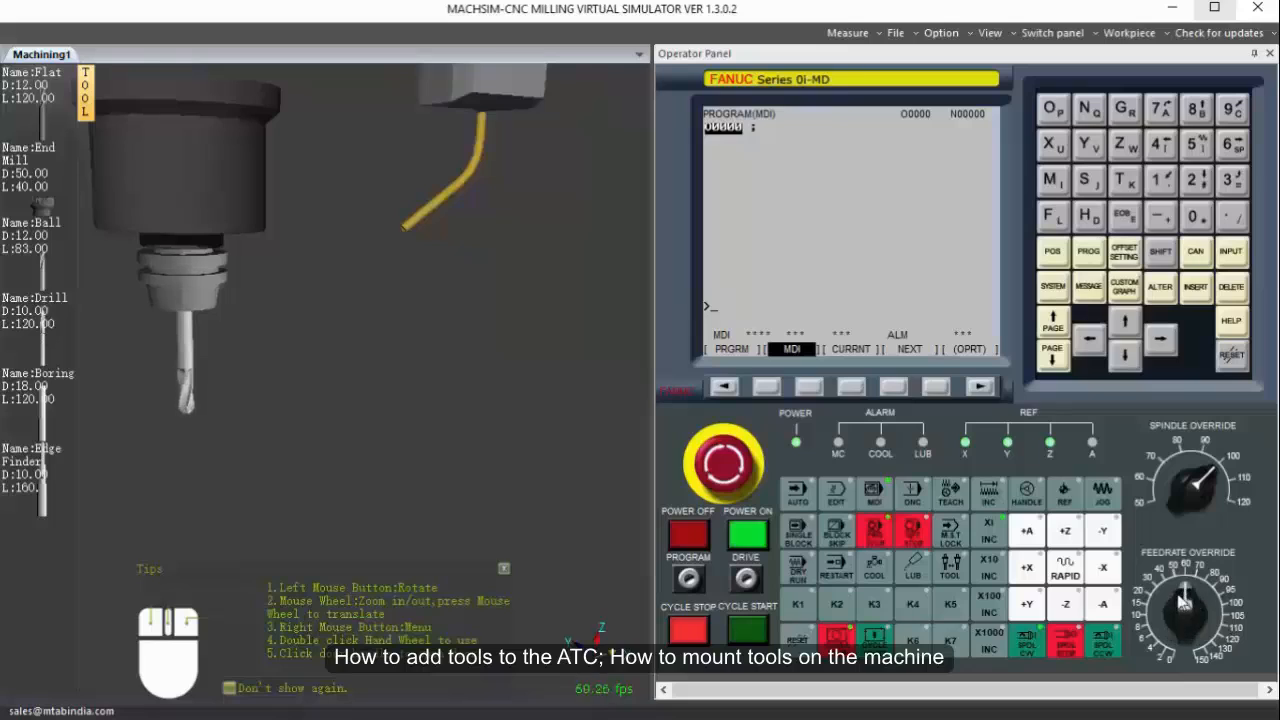
{"action": "left_click_drag", "start_coordinate": [1184, 598], "coordinate": [1227, 607]}
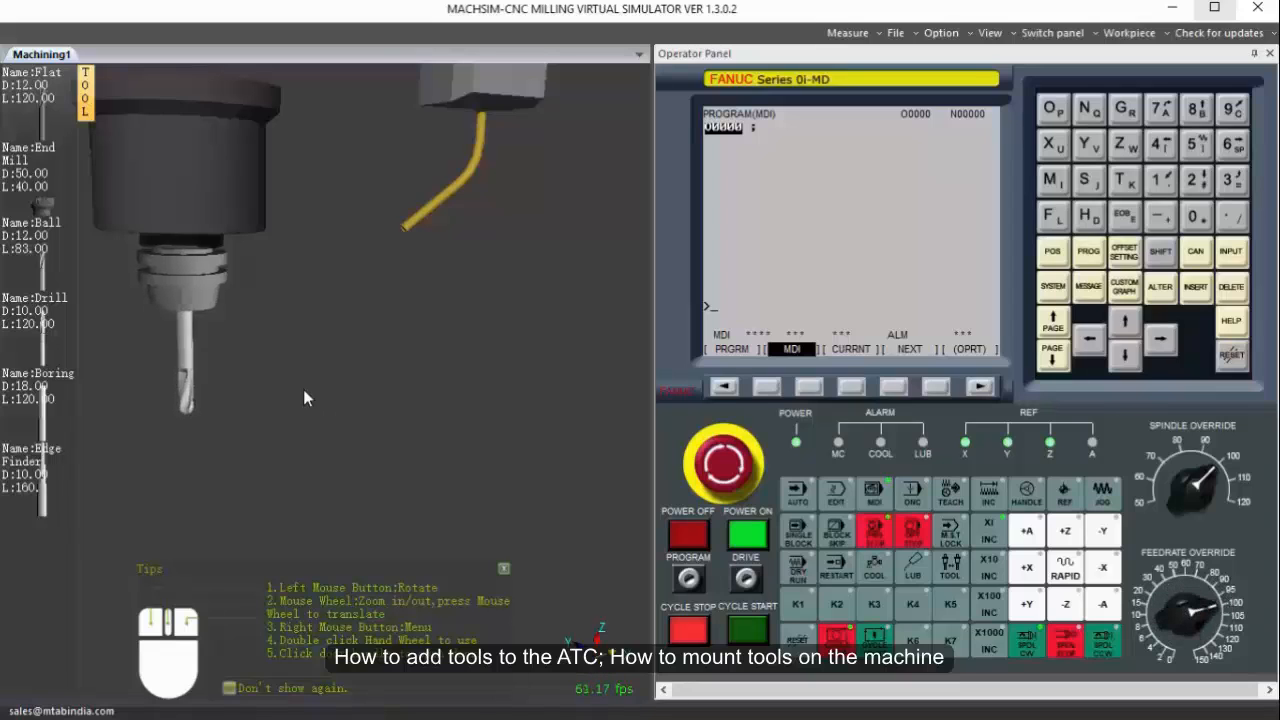
Close the mouse tips overlay and remove all tools from the tool magazine.
{"action": "scroll", "coordinate": [290, 393], "scroll_direction": "down", "scroll_amount": 6}
{"action": "left_click_drag", "start_coordinate": [276, 412], "coordinate": [514, 581]}
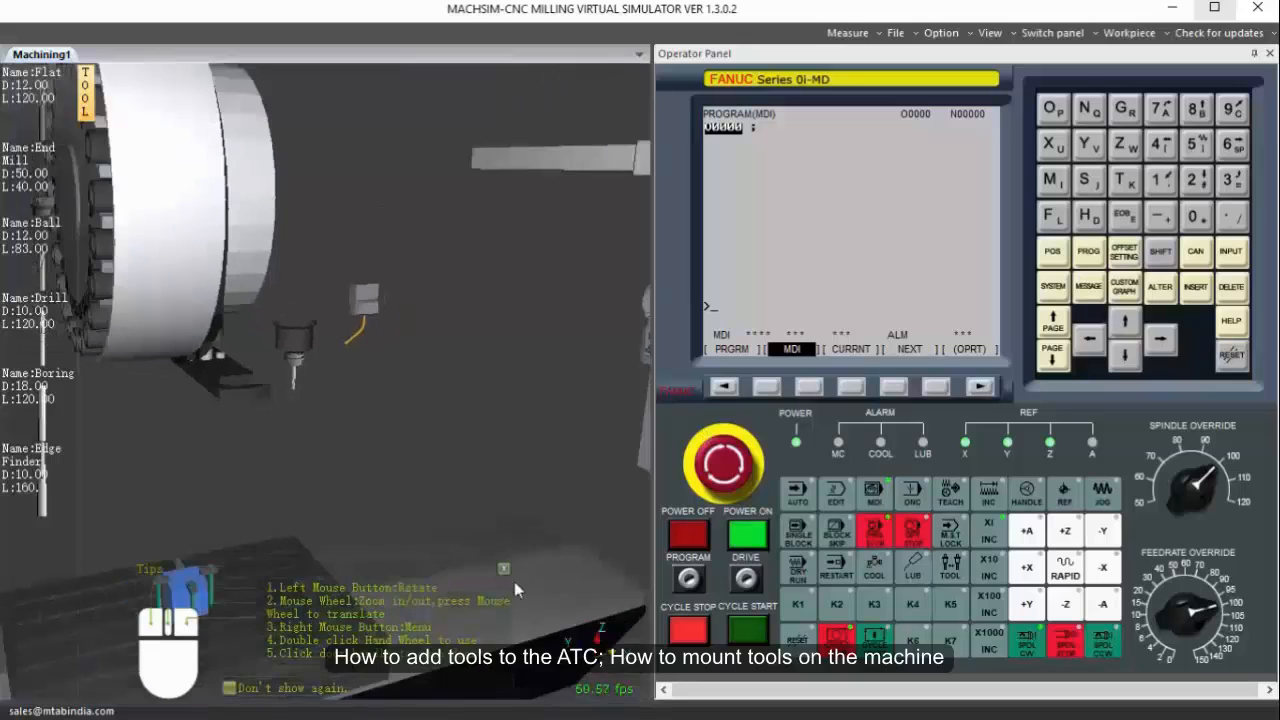
{"action": "left_click", "coordinate": [504, 568]}
{"action": "scroll", "coordinate": [333, 414], "scroll_direction": "down", "scroll_amount": 4}
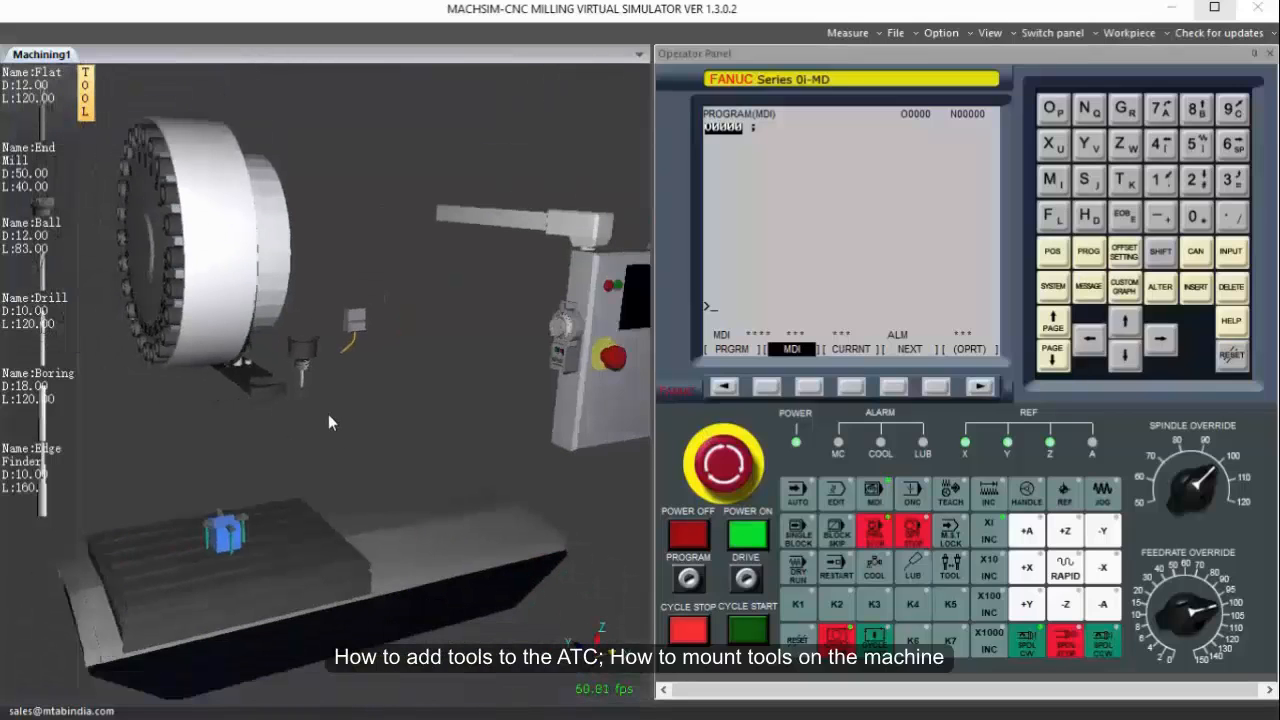
{"action": "left_click_drag", "start_coordinate": [328, 414], "coordinate": [335, 407]}
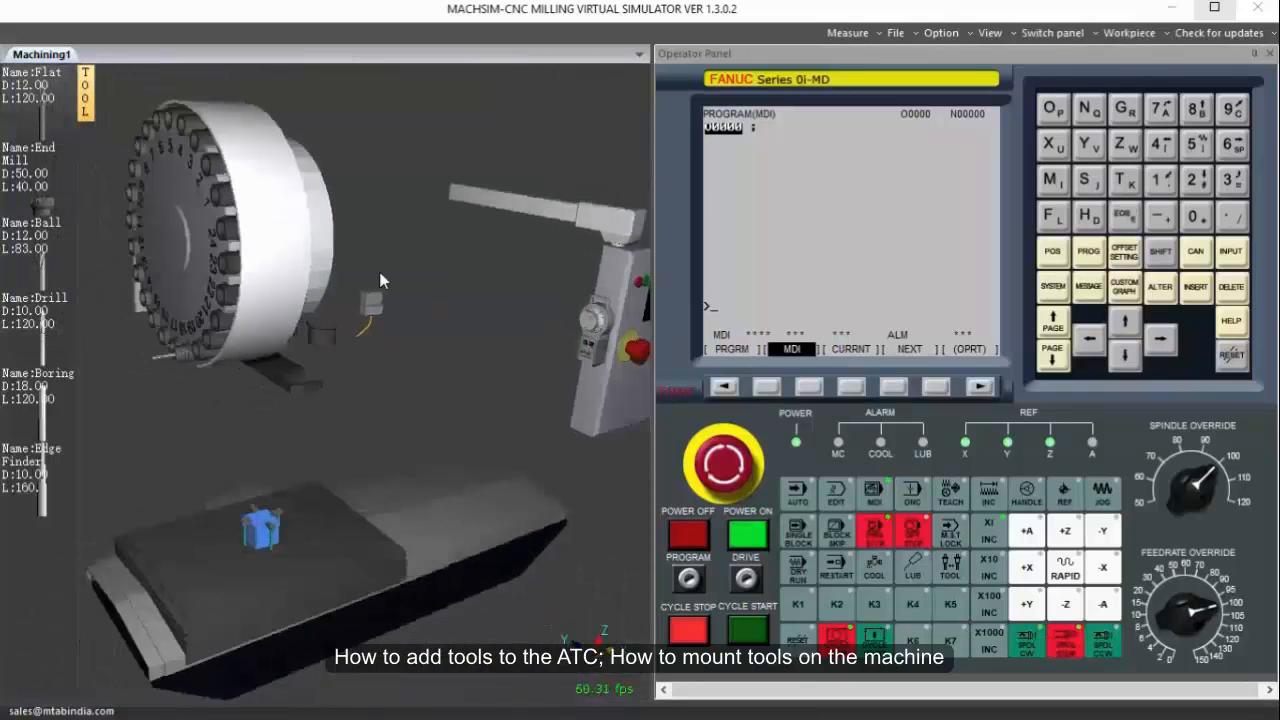
{"action": "right_click", "coordinate": [204, 281]}
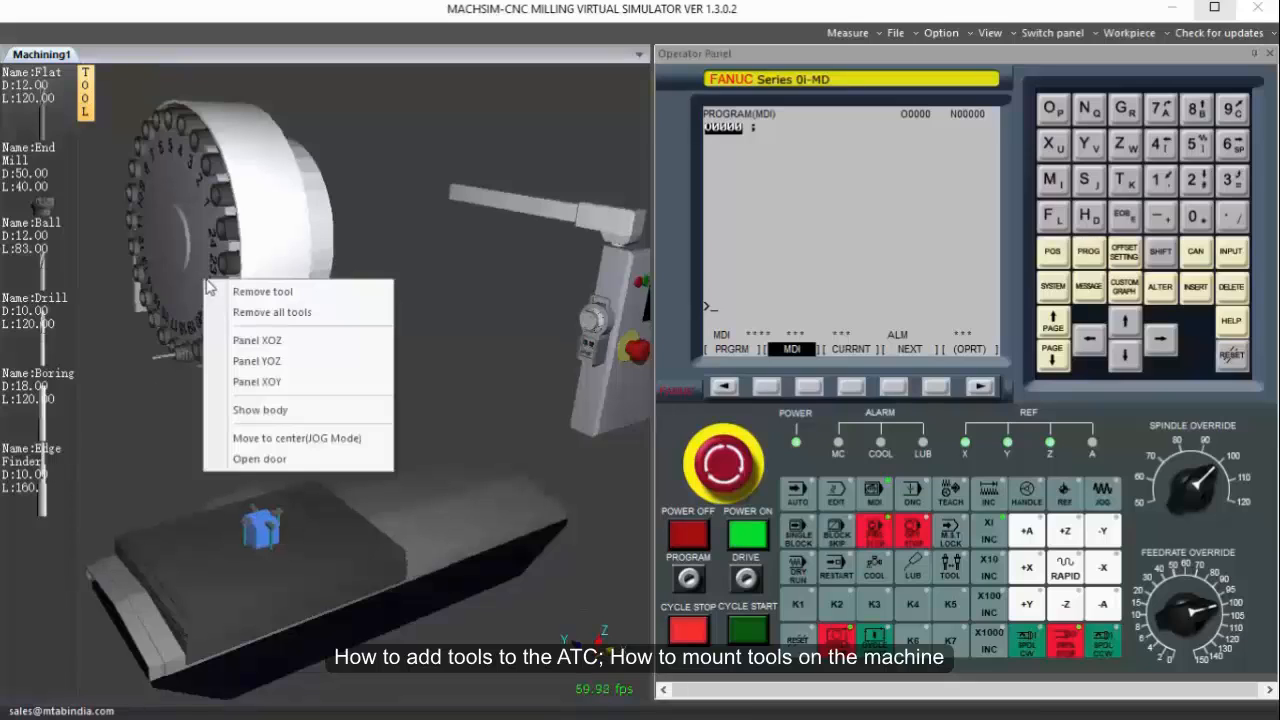
{"action": "left_click", "coordinate": [251, 318]}
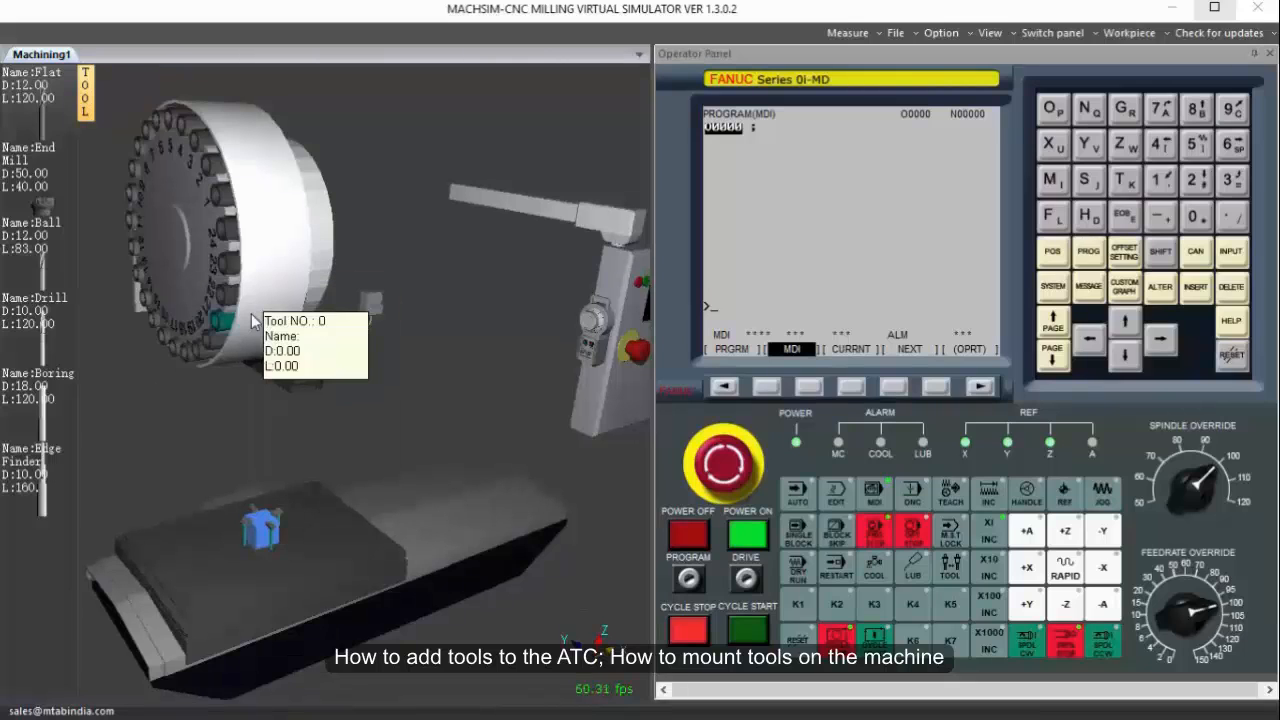
Add the first Flat tool to the magazine as tool number 1, with diameter 10 and length 100.
{"action": "left_click", "coordinate": [55, 108]}
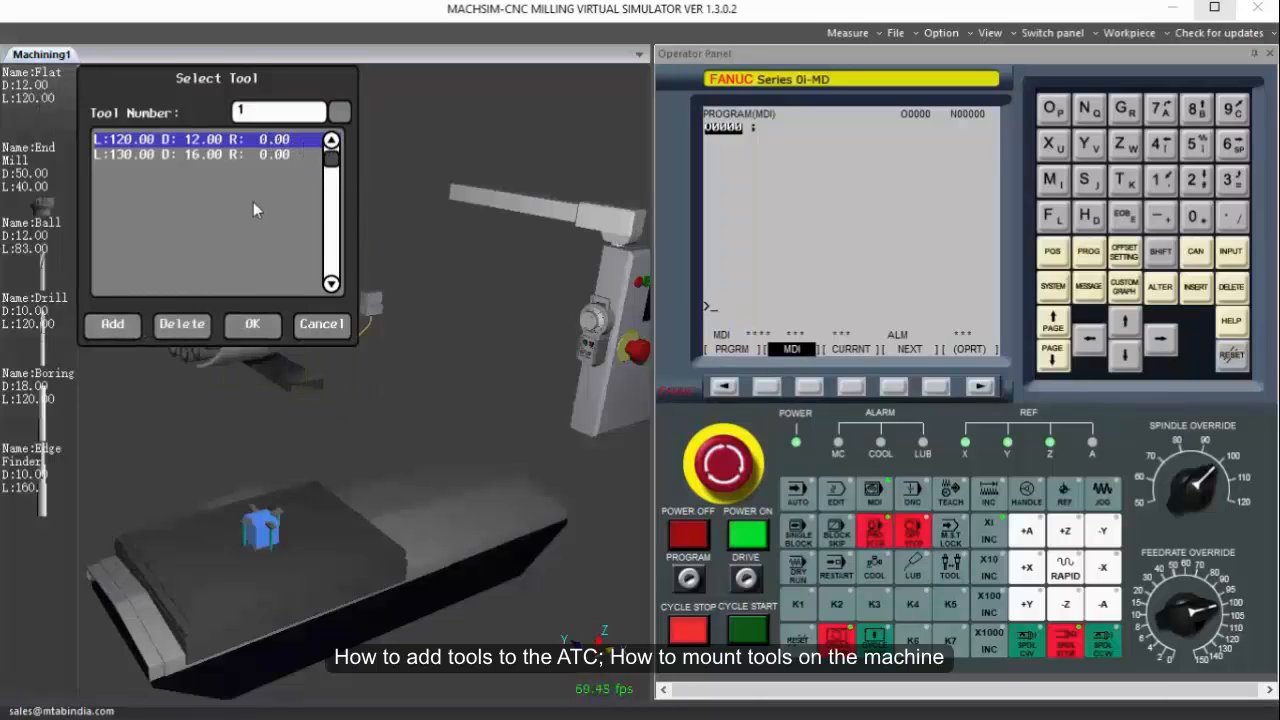
{"action": "double_click", "coordinate": [236, 141]}
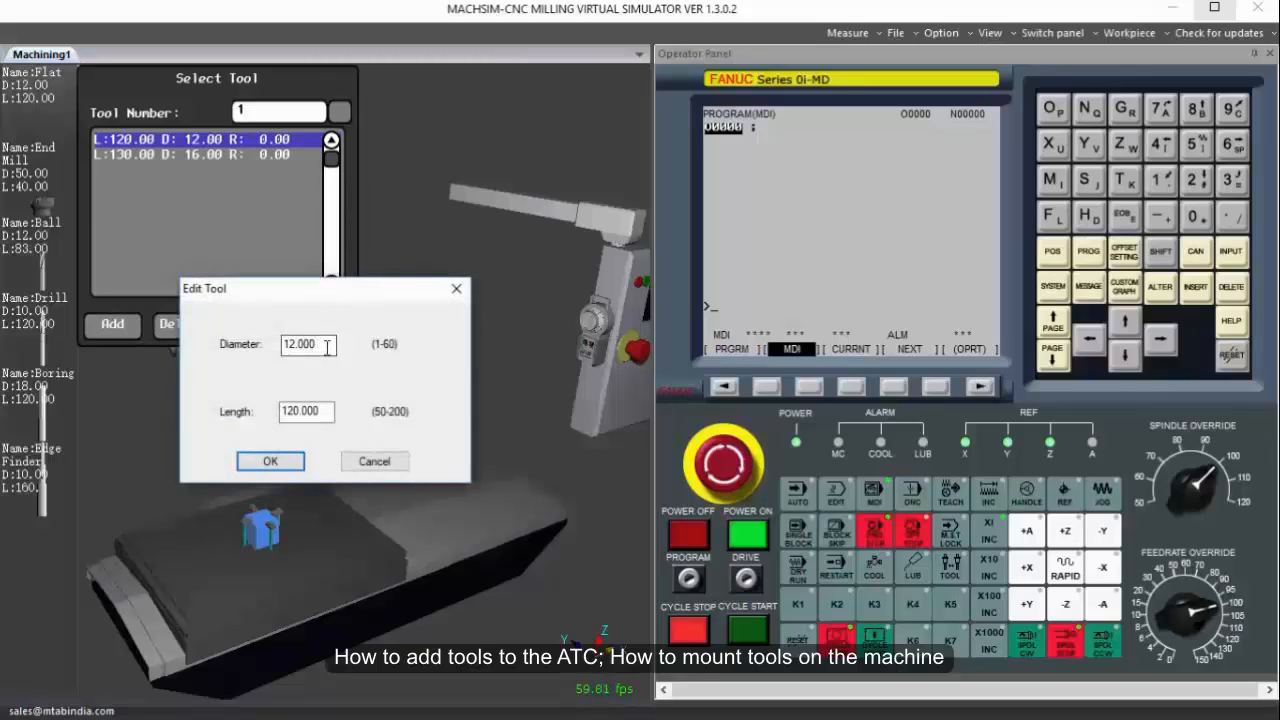
{"action": "left_click_drag", "start_coordinate": [320, 344], "coordinate": [243, 347]}
{"action": "type", "text": "10"}
{"action": "left_click_drag", "start_coordinate": [320, 411], "coordinate": [166, 414]}
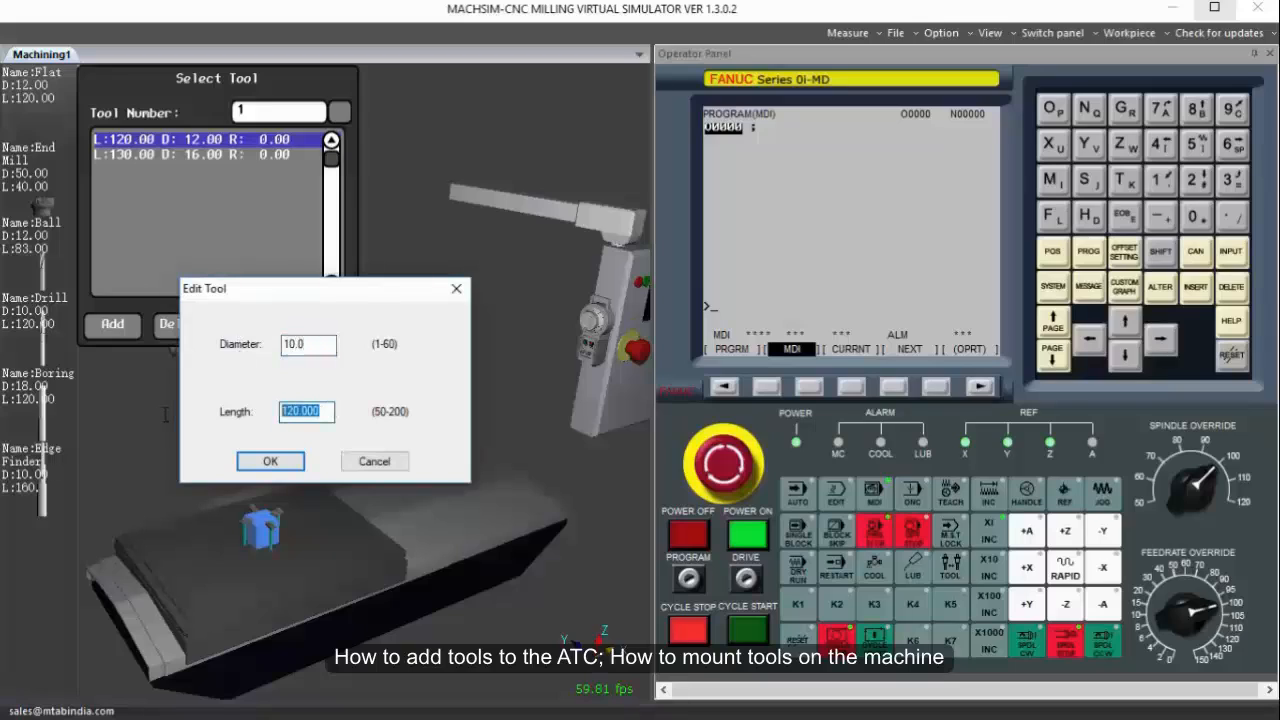
{"action": "type", "text": "100"}
{"action": "left_click", "coordinate": [270, 461]}
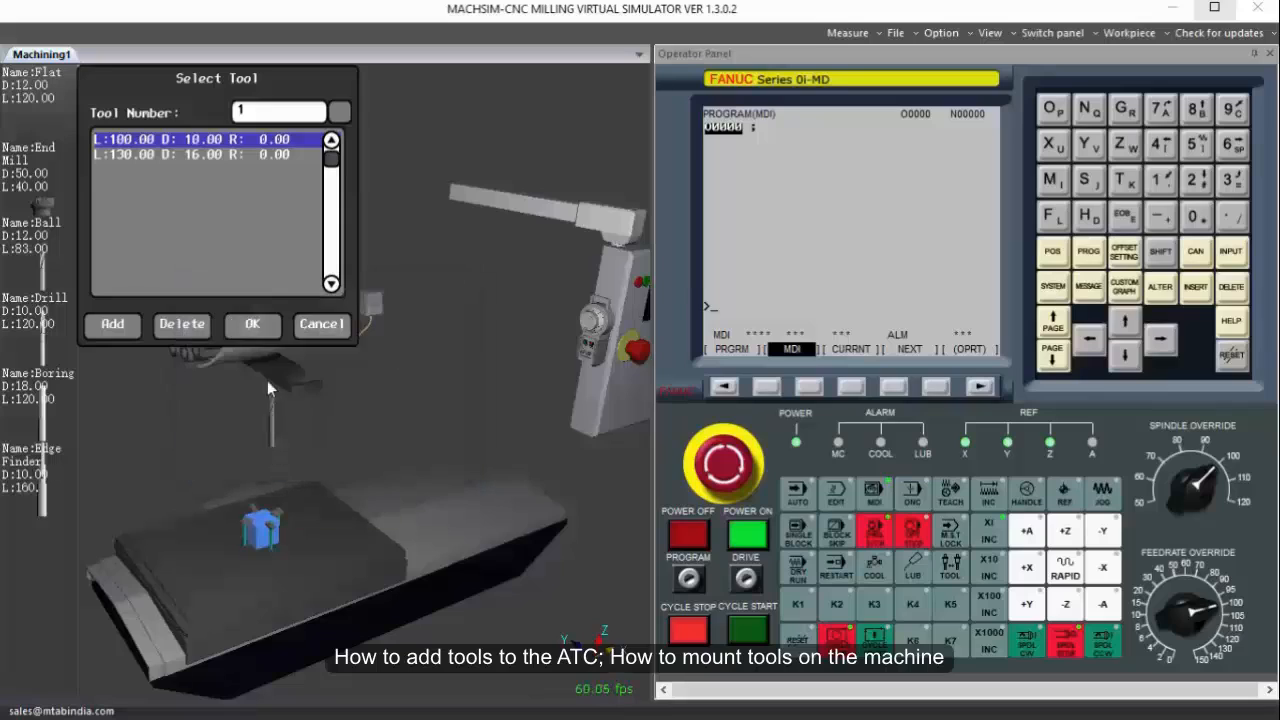
{"action": "left_click", "coordinate": [253, 324]}
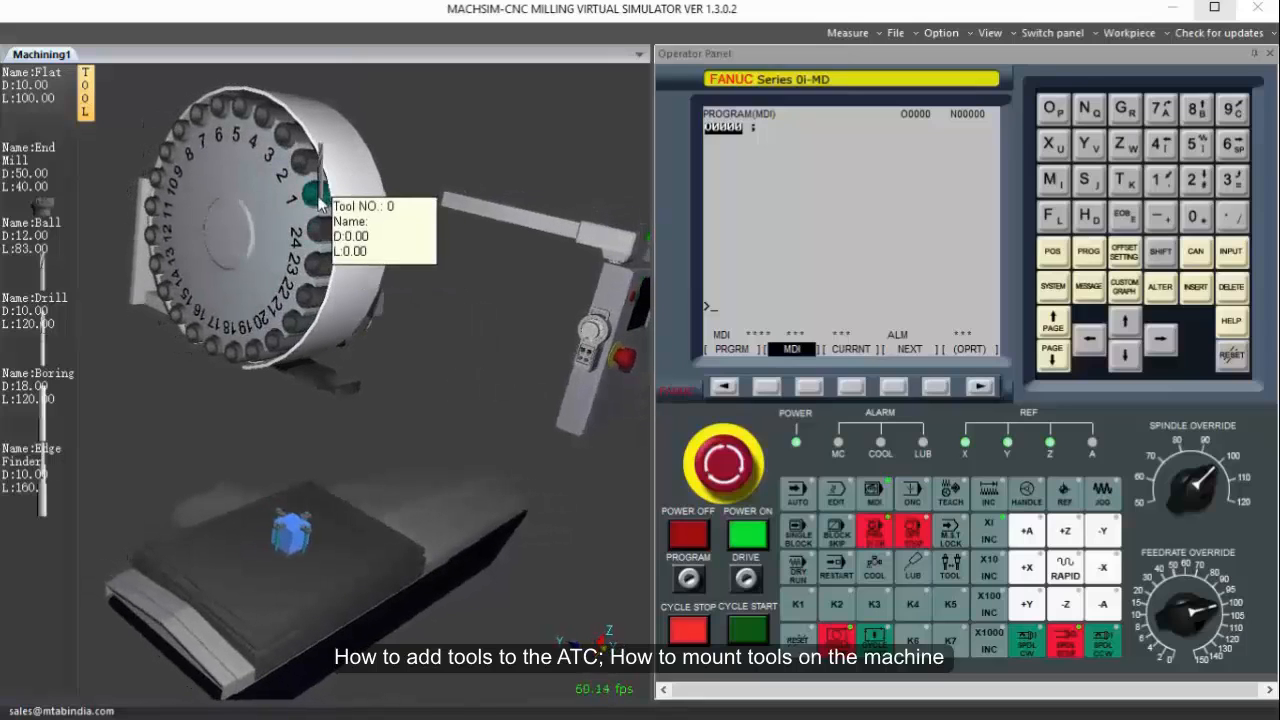
{"action": "left_click", "coordinate": [320, 203]}
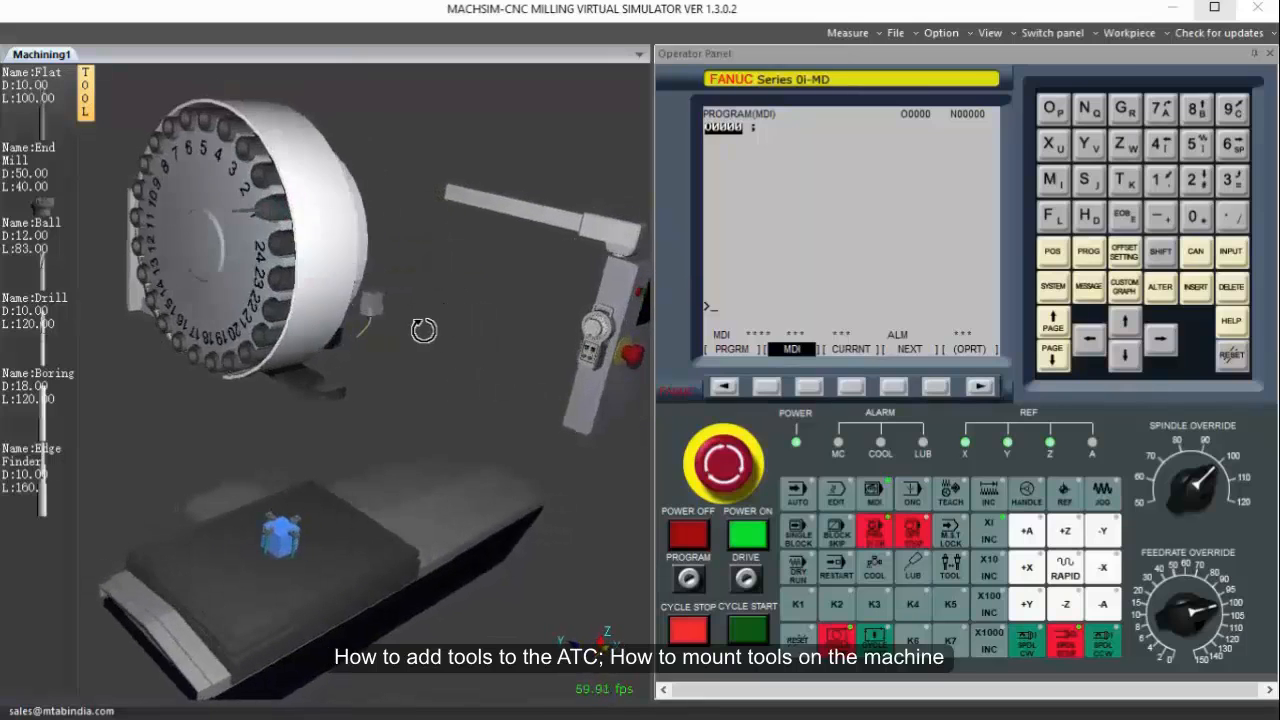
Add the first End Mill to the magazine as tool number 2, with its diameter set to 6.
{"action": "left_click", "coordinate": [65, 244]}
{"action": "left_click", "coordinate": [29, 171]}
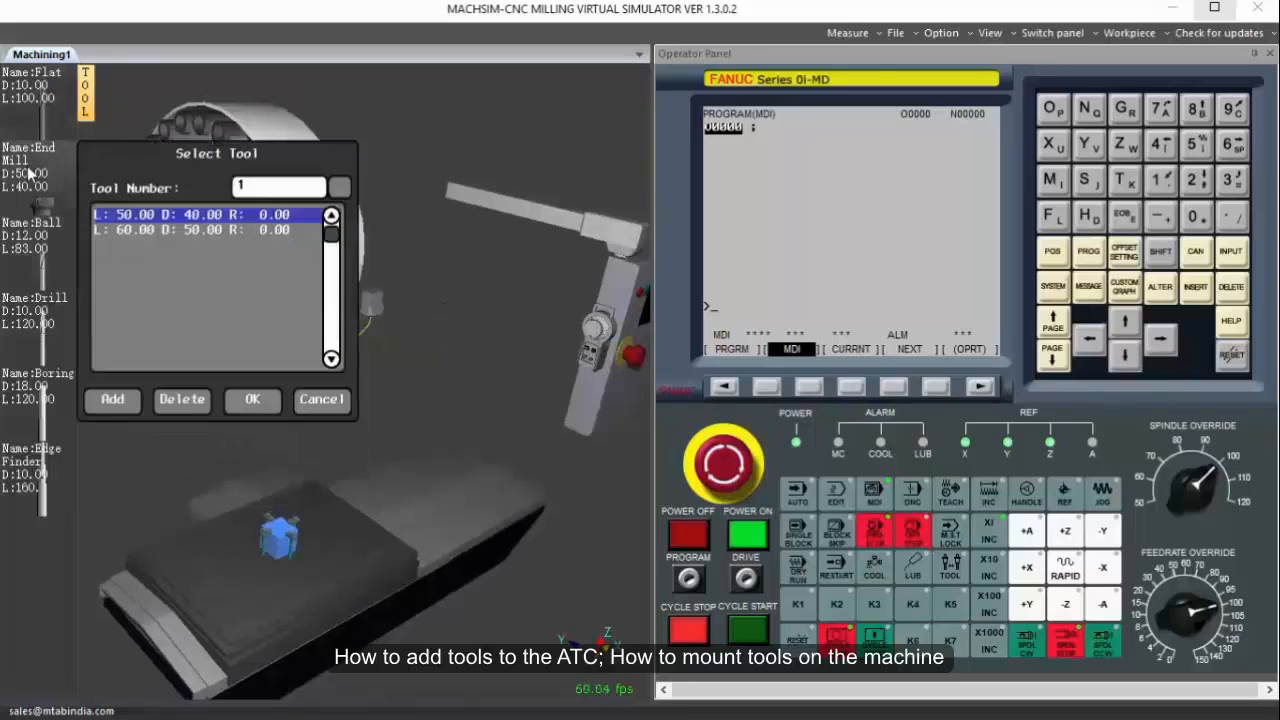
{"action": "left_click", "coordinate": [340, 187]}
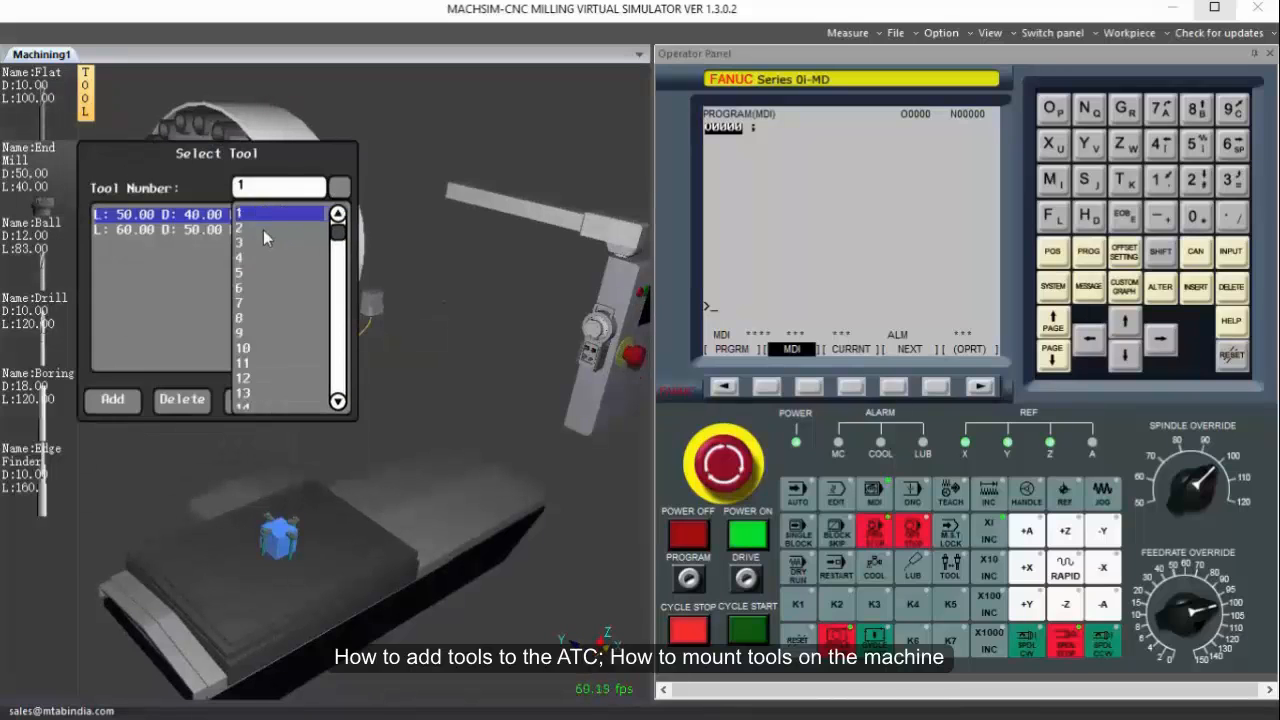
{"action": "left_click", "coordinate": [263, 230]}
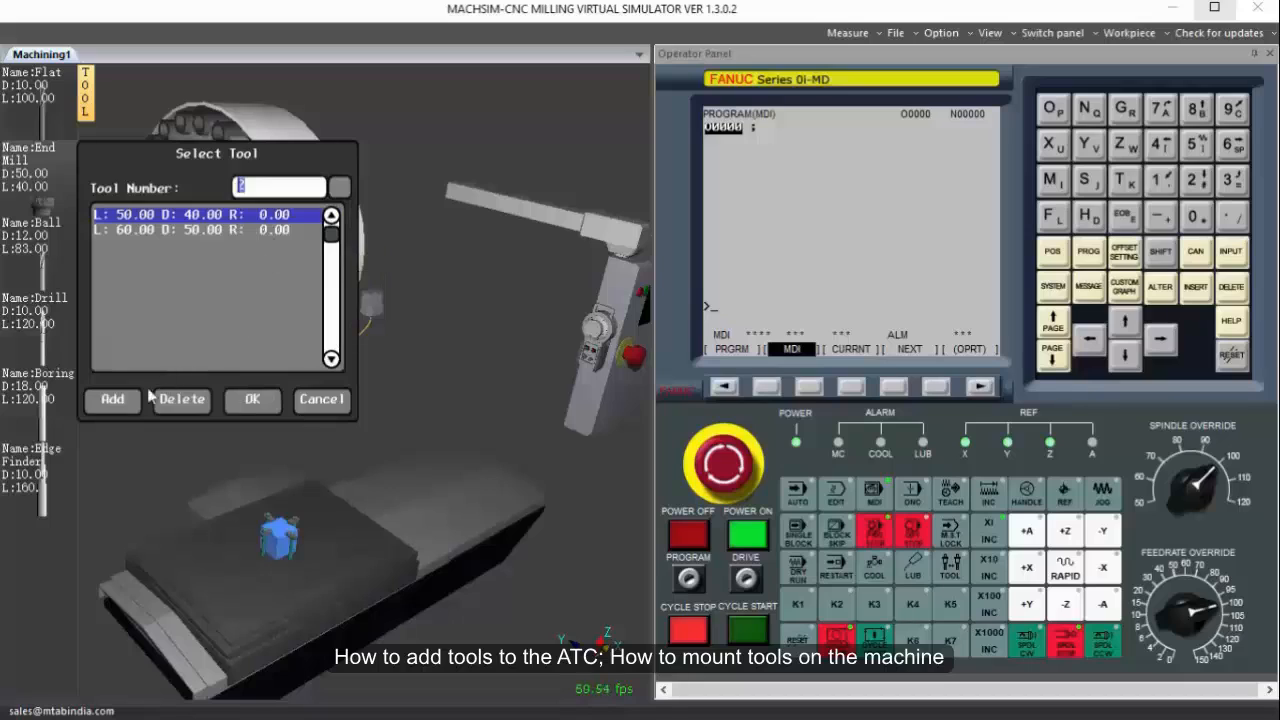
{"action": "double_click", "coordinate": [185, 218]}
{"action": "left_click_drag", "start_coordinate": [329, 344], "coordinate": [192, 366]}
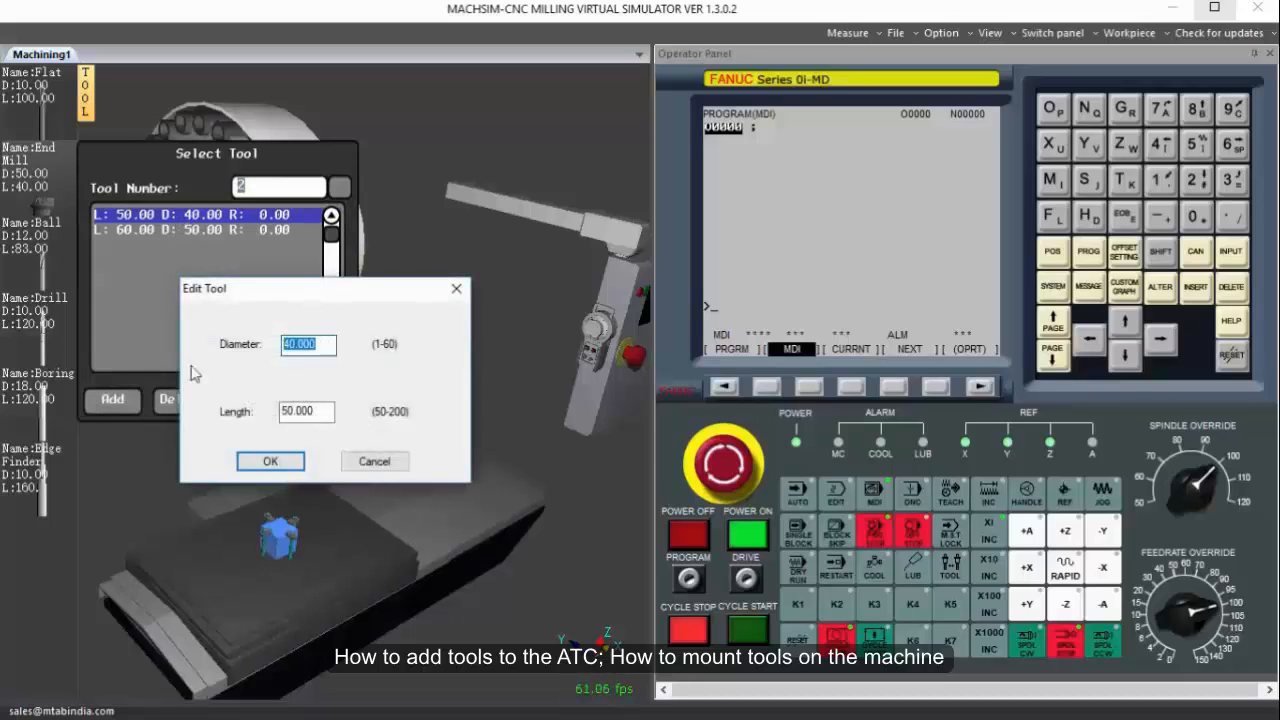
{"action": "type", "text": "5"}
{"action": "left_click", "coordinate": [258, 460]}
{"action": "left_click", "coordinate": [275, 403]}
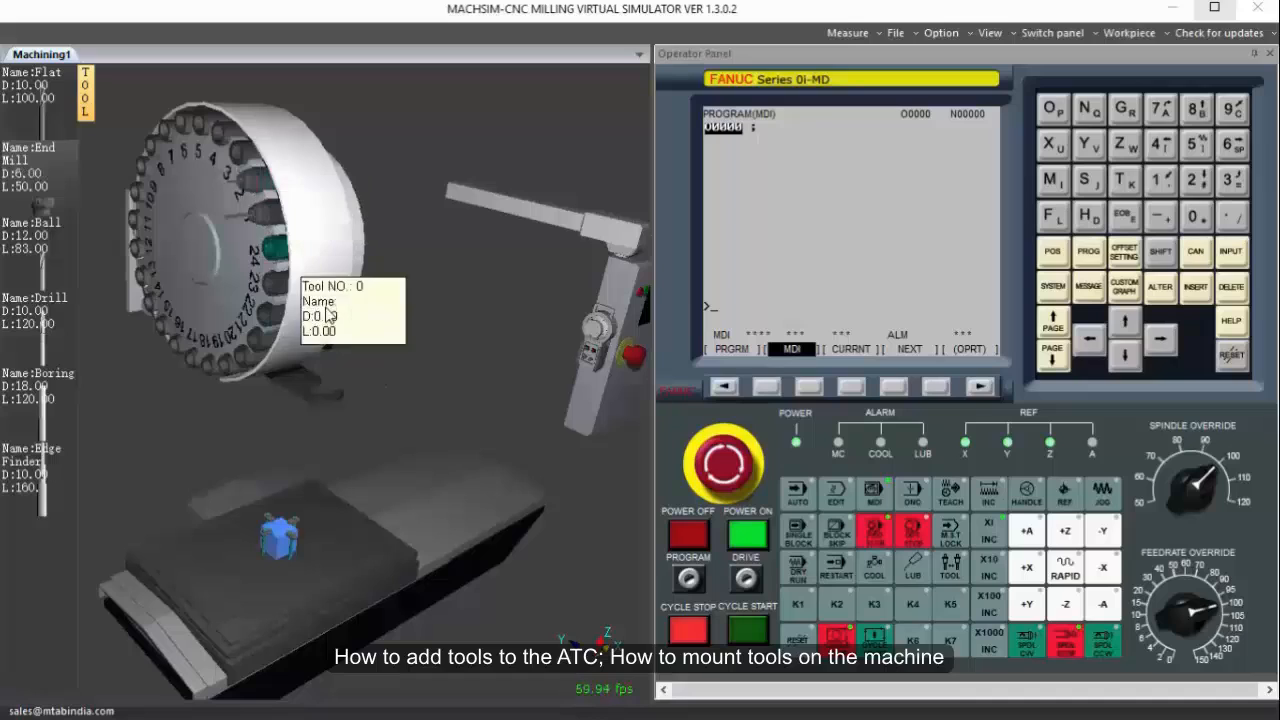
Add the first Drill to the magazine as tool number 3, with diameter 8.5 and length 50.
{"action": "left_click", "coordinate": [40, 330]}
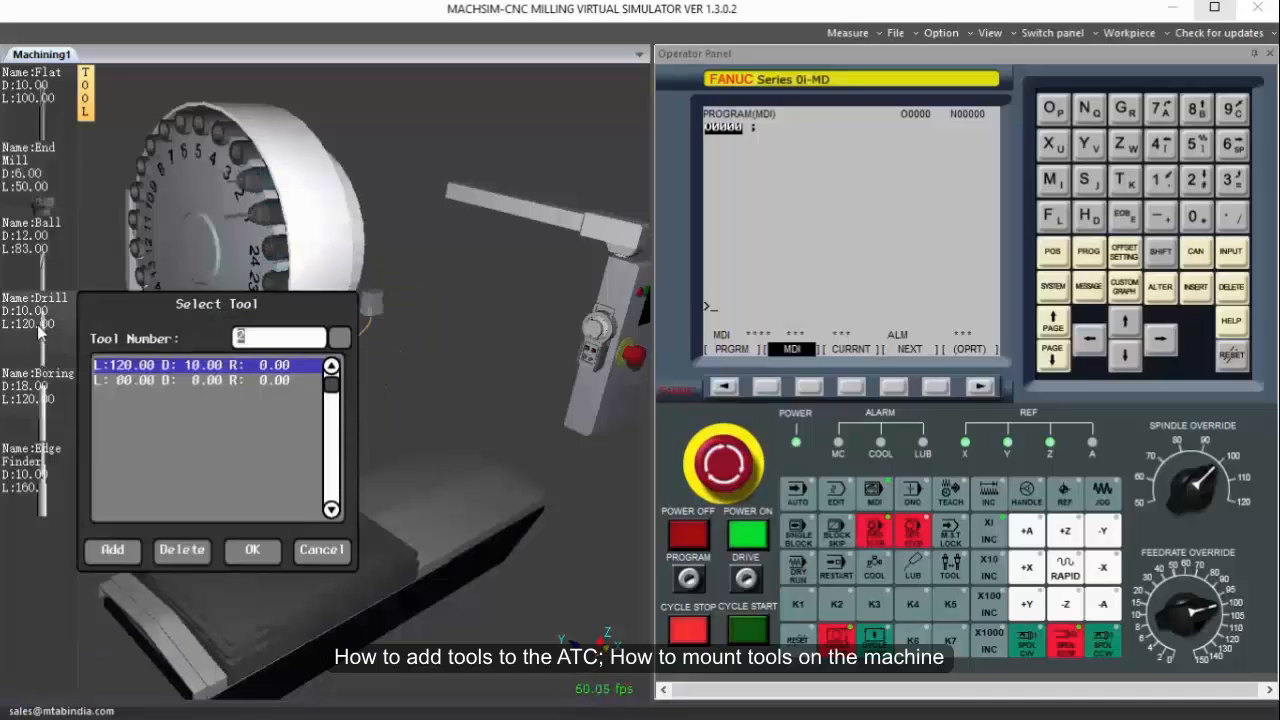
{"action": "left_click", "coordinate": [340, 338]}
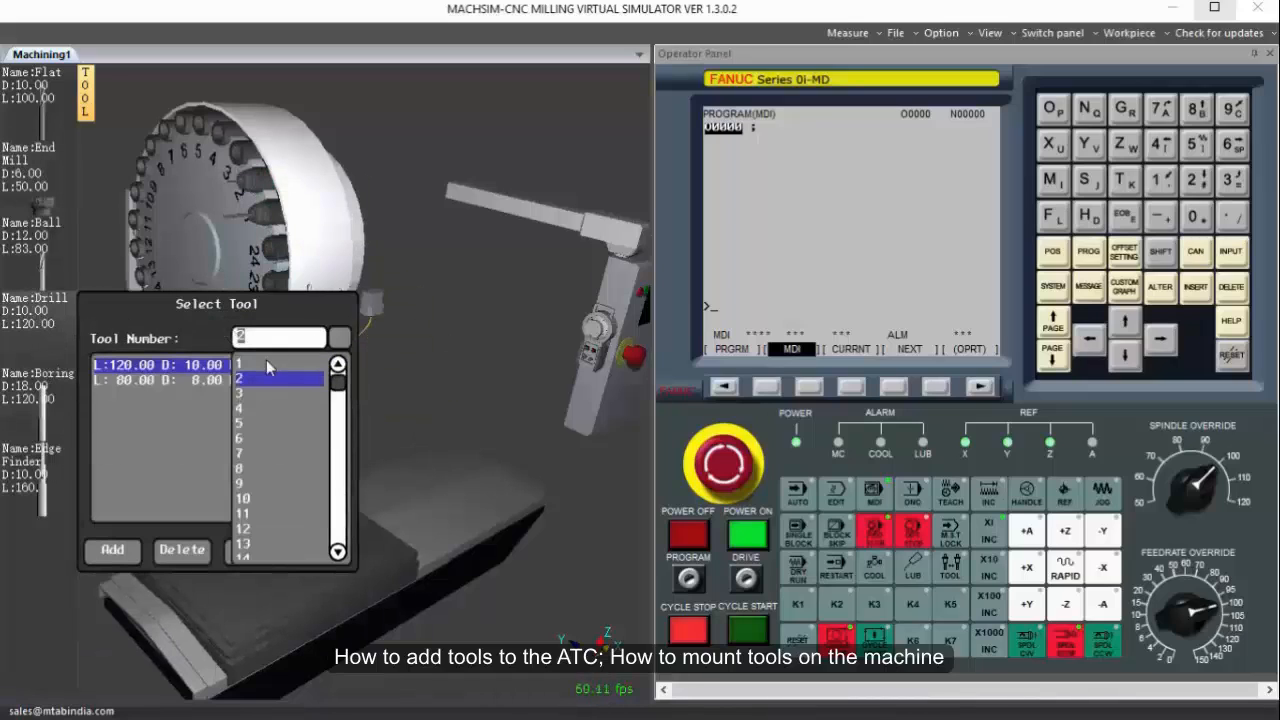
{"action": "left_click", "coordinate": [247, 391]}
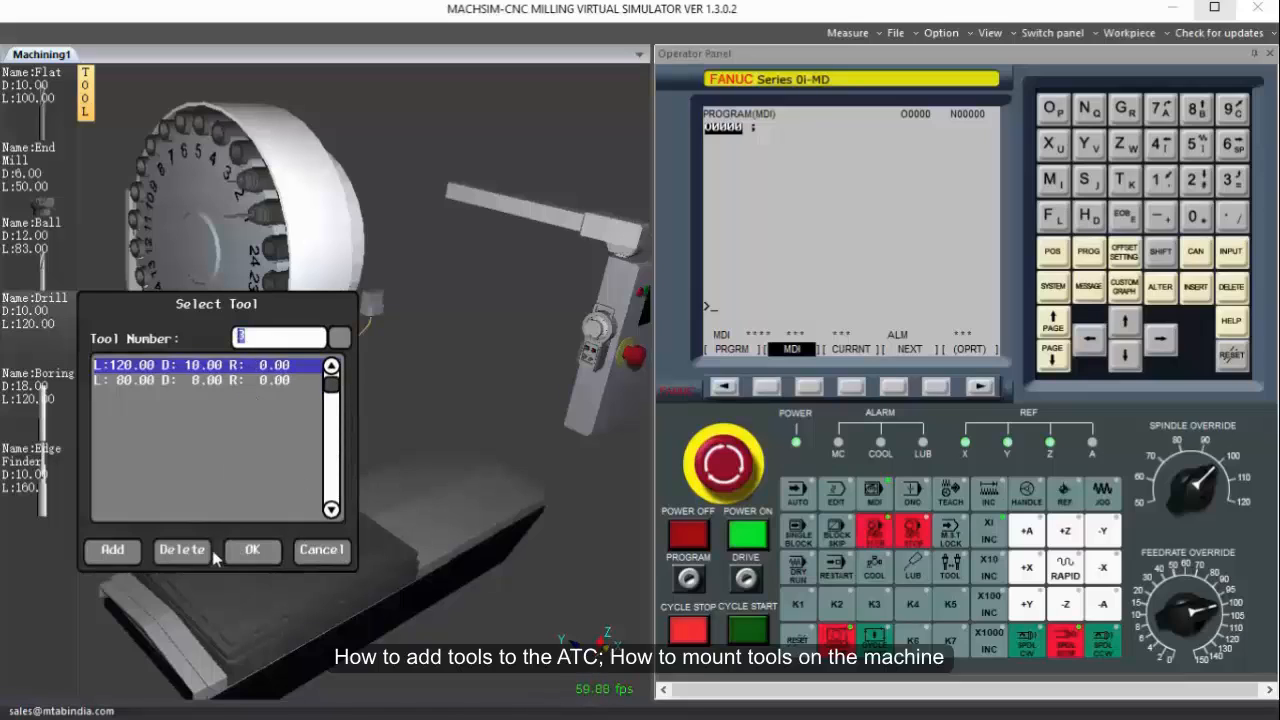
{"action": "double_click", "coordinate": [221, 368]}
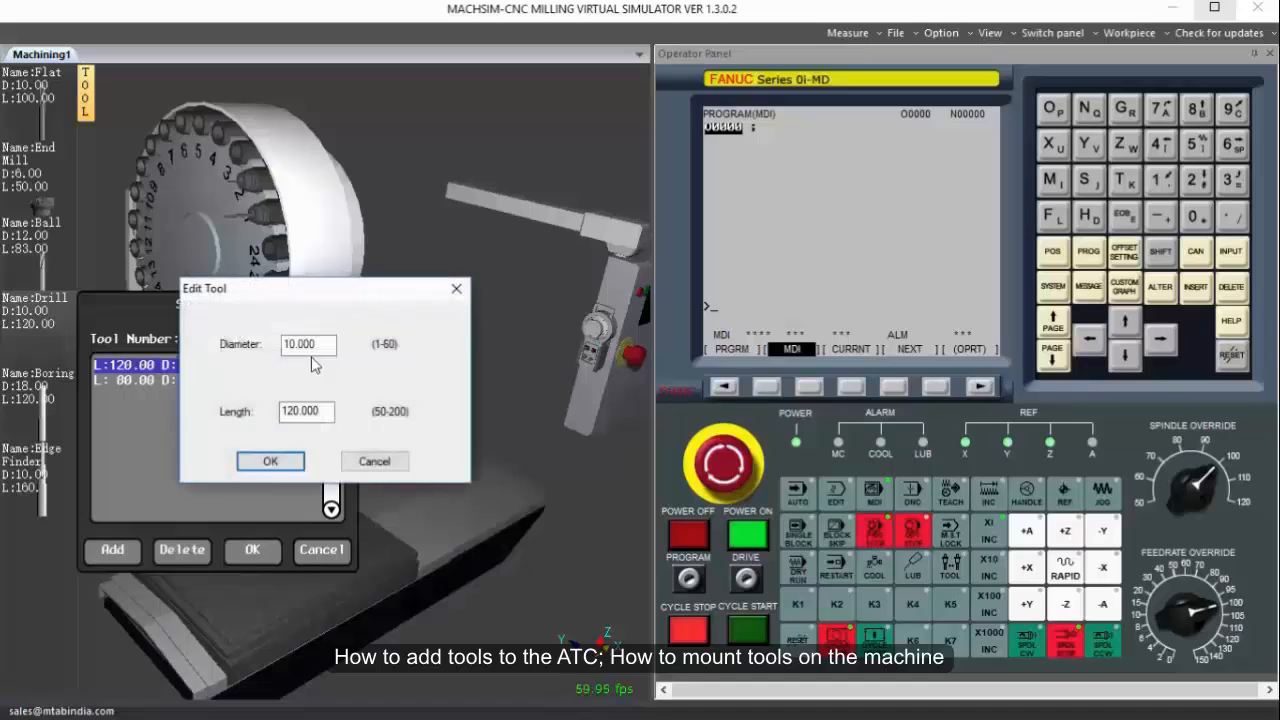
{"action": "type", "text": "8.5"}
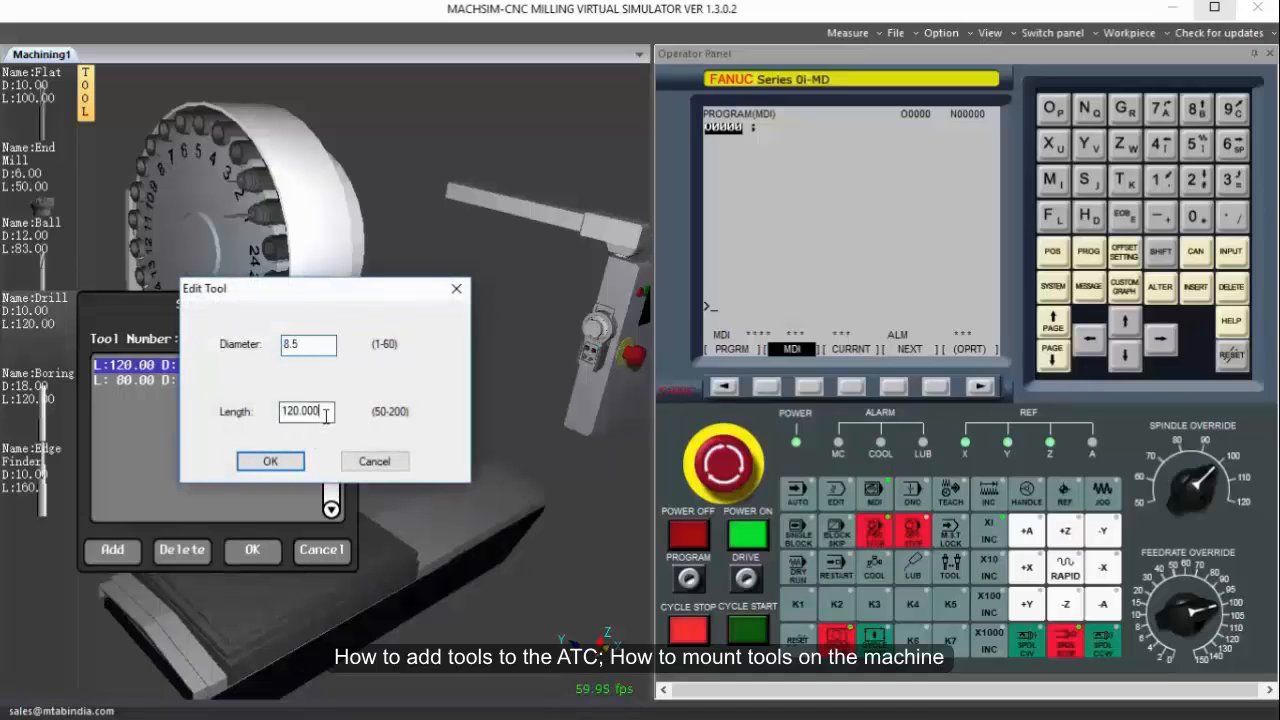
{"action": "double_click", "coordinate": [325, 416]}
{"action": "type", "text": "50"}
{"action": "left_click", "coordinate": [284, 466]}
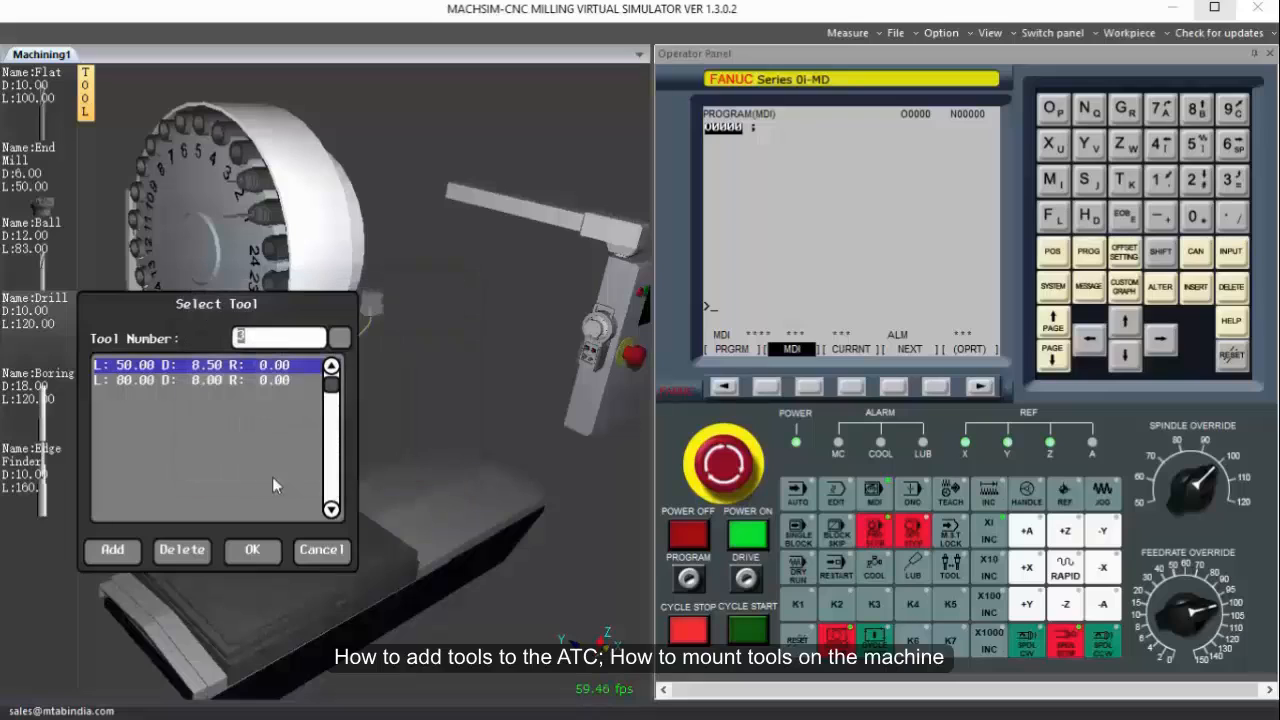
{"action": "left_click", "coordinate": [254, 551]}
{"action": "mouse_move", "coordinate": [249, 163]}
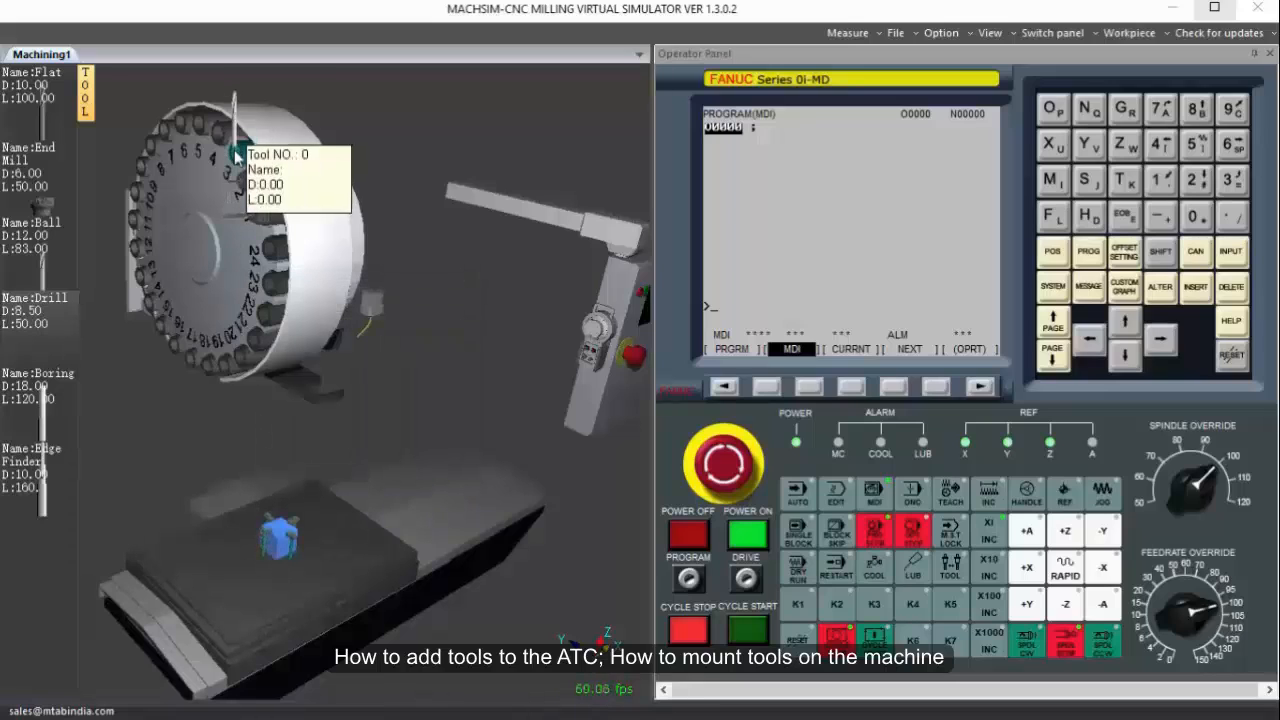
Enter and execute the MDI block M06 T01 to mount tool 1 in the spindle.
{"action": "left_click_drag", "start_coordinate": [396, 150], "coordinate": [354, 131]}
{"action": "left_click_drag", "start_coordinate": [487, 533], "coordinate": [490, 479]}
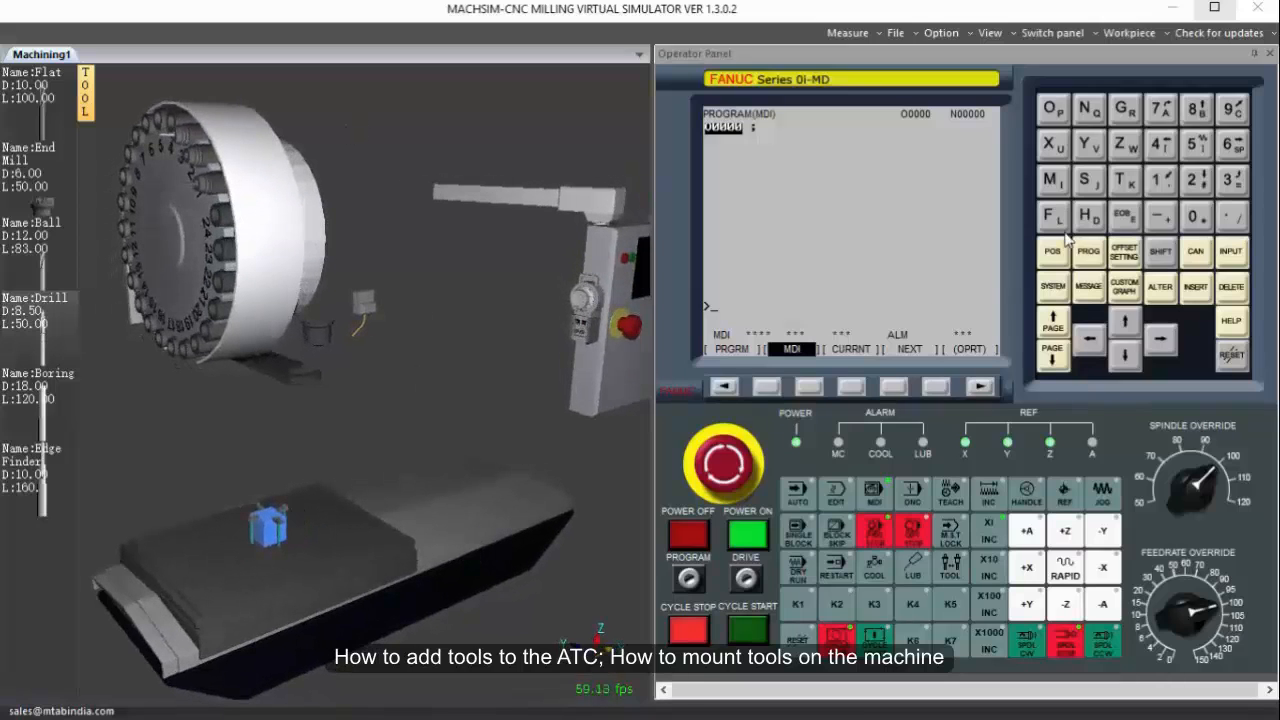
{"action": "left_click", "coordinate": [1066, 185]}
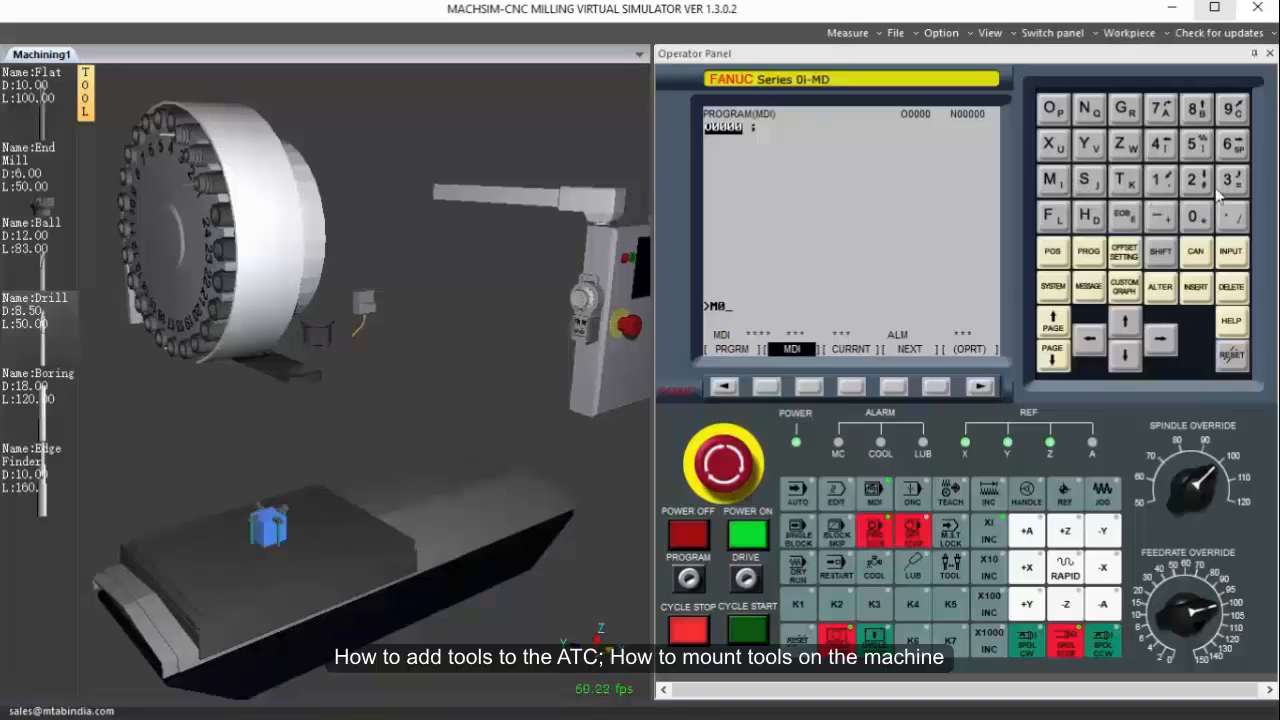
{"action": "left_click", "coordinate": [1232, 143]}
{"action": "left_click", "coordinate": [1124, 180]}
{"action": "left_click", "coordinate": [1160, 180]}
{"action": "left_click", "coordinate": [1199, 288]}
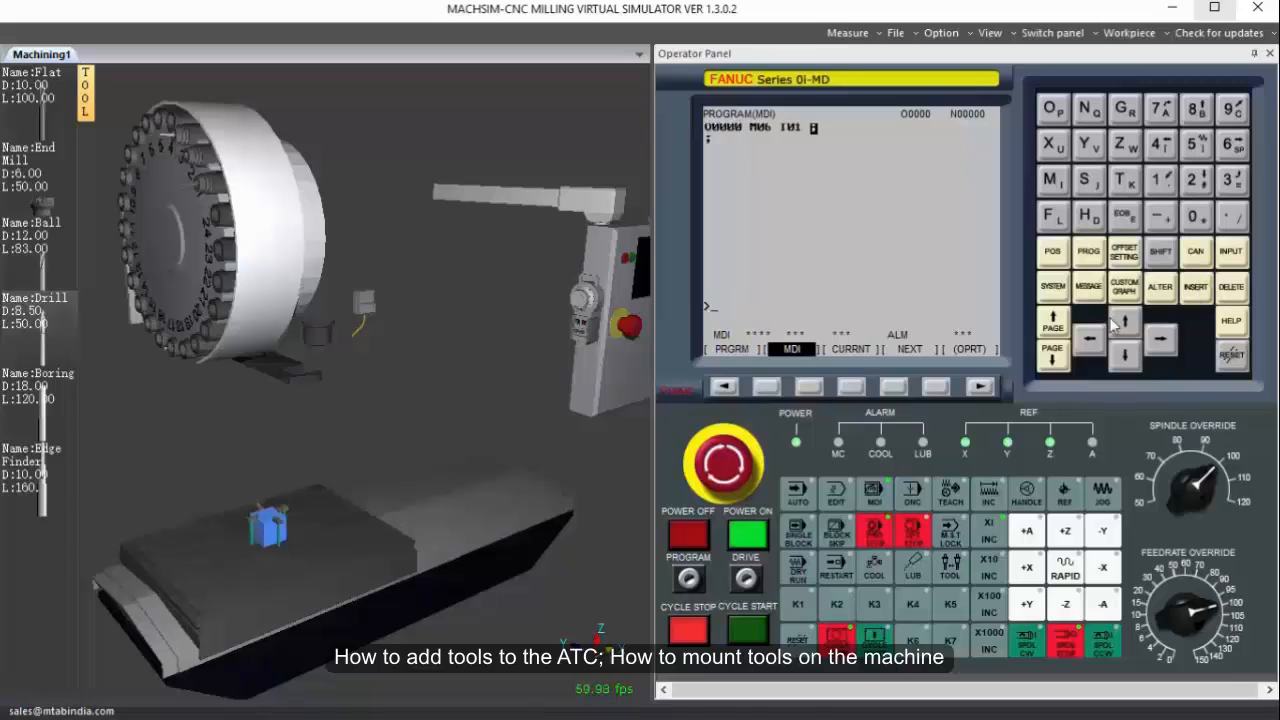
{"action": "left_click", "coordinate": [746, 628]}
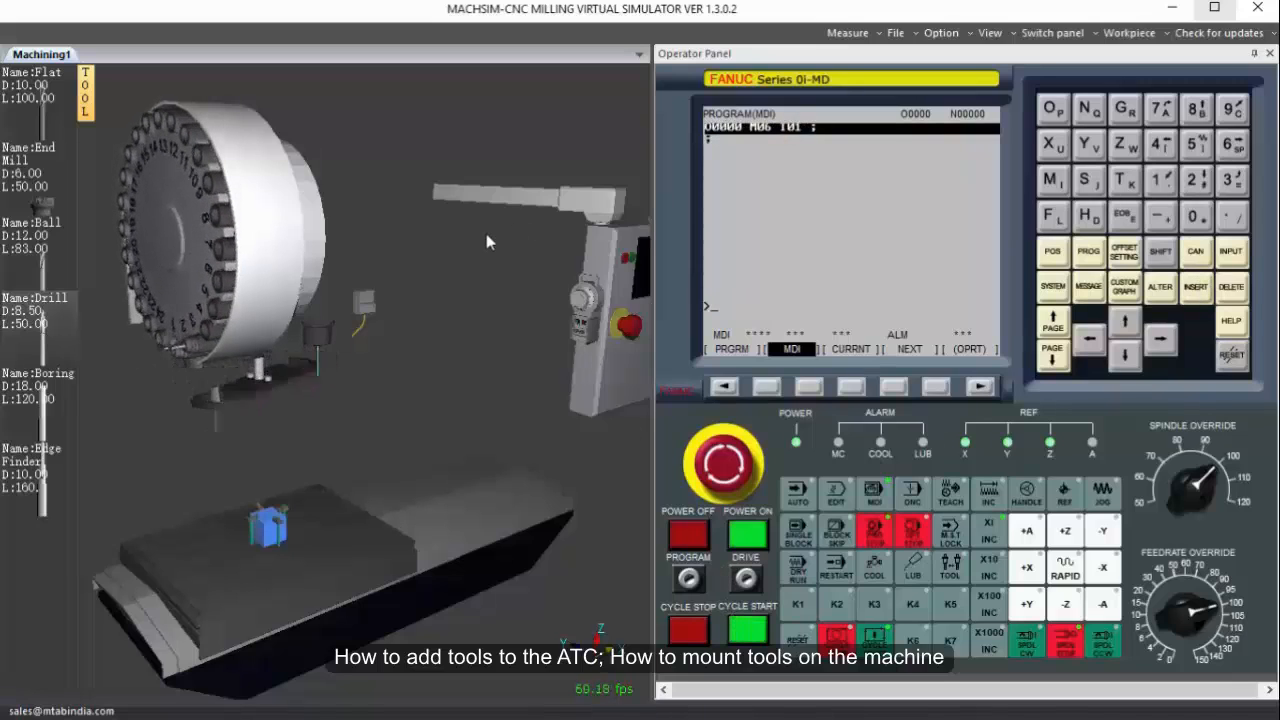
Check the tool in the spindle up close, and enter and execute the MDI block M06 T03 to mount tool 3.
{"action": "mouse_move", "coordinate": [411, 277]}
{"action": "middle_mouse_down"}
{"action": "mouse_move", "coordinate": [391, 280]}
{"action": "mouse_move", "coordinate": [400, 269]}
{"action": "middle_mouse_up"}
{"action": "scroll", "coordinate": [317, 315], "scroll_direction": "up", "scroll_amount": 2}
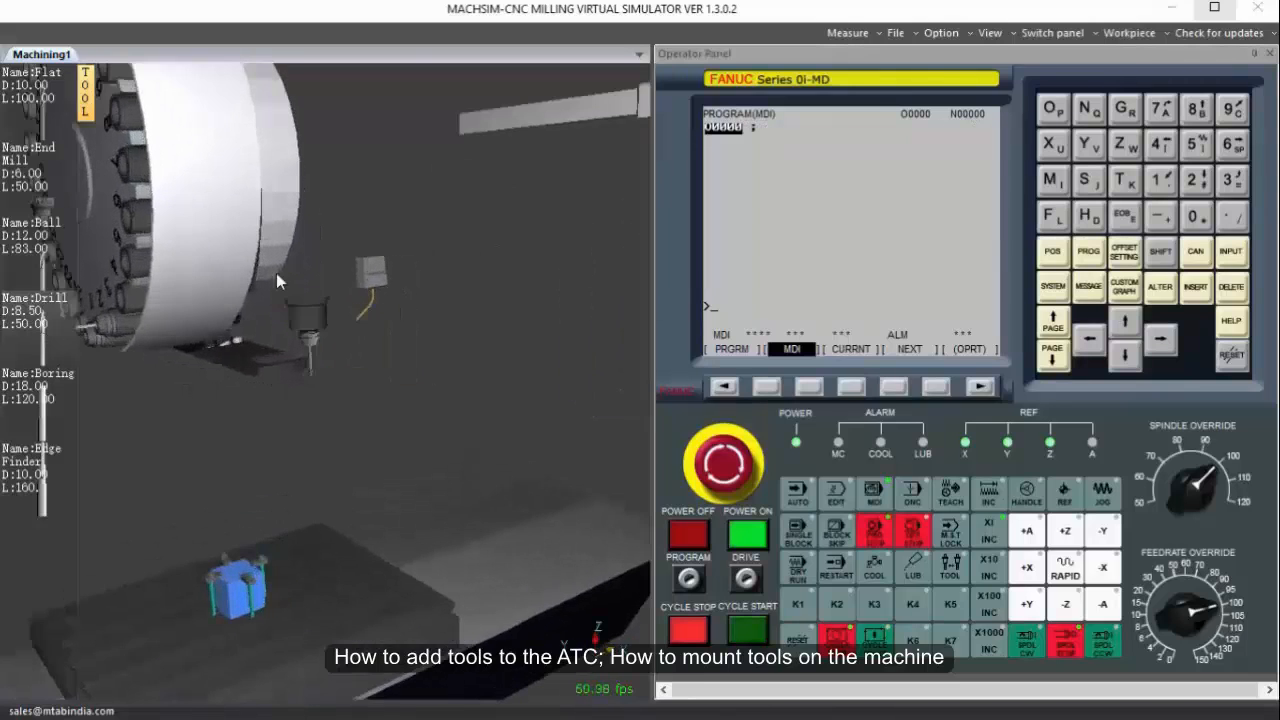
{"action": "middle_click_drag", "start_coordinate": [275, 248], "coordinate": [313, 270]}
{"action": "scroll", "coordinate": [368, 304], "scroll_direction": "up", "scroll_amount": 3}
{"action": "scroll", "coordinate": [368, 304], "scroll_direction": "down", "scroll_amount": 2}
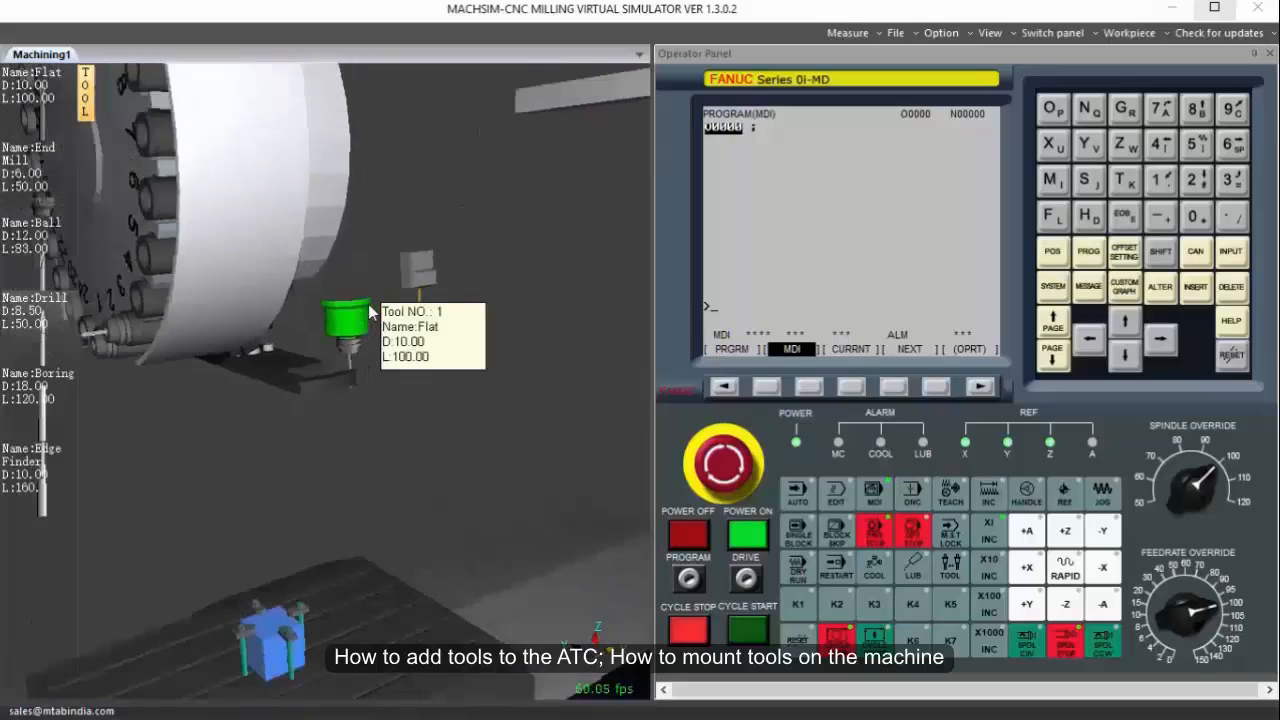
{"action": "mouse_move", "coordinate": [403, 446]}
{"action": "middle_mouse_down"}
{"action": "mouse_move", "coordinate": [346, 466]}
{"action": "mouse_move", "coordinate": [403, 456]}
{"action": "middle_mouse_up"}
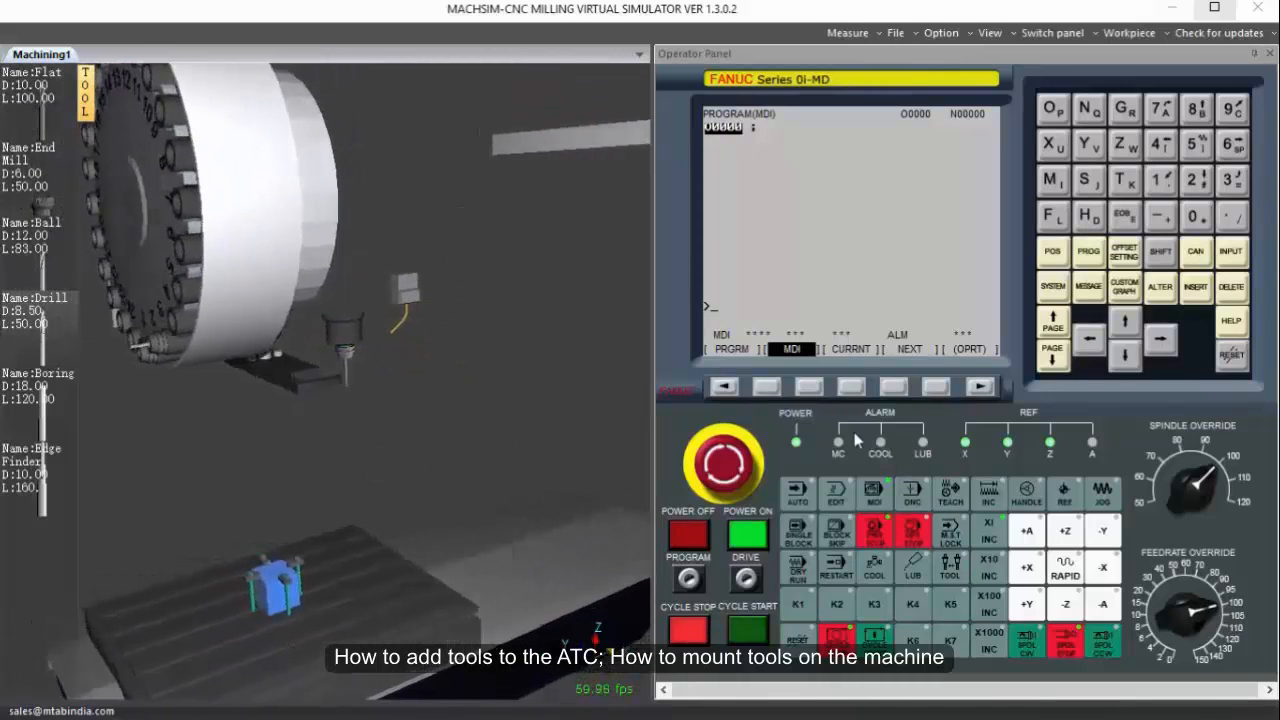
{"action": "left_click", "coordinate": [1054, 180]}
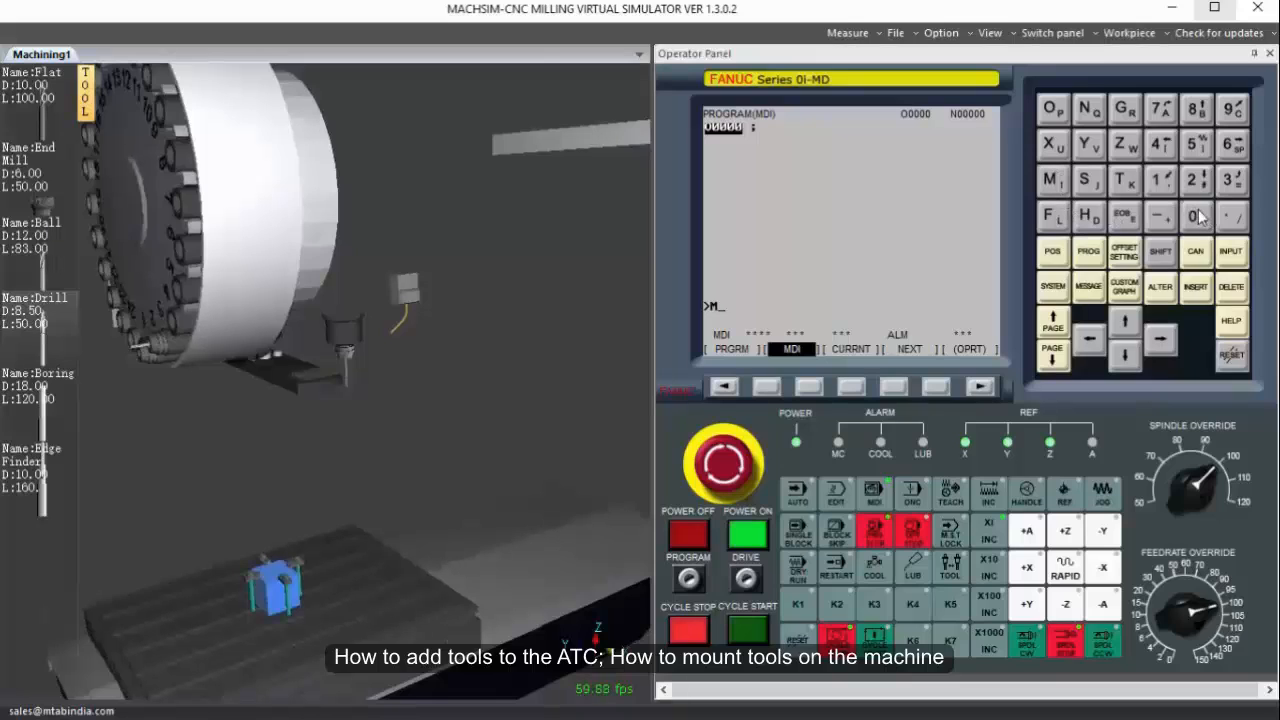
{"action": "left_click", "coordinate": [1122, 186]}
{"action": "left_click", "coordinate": [1196, 216]}
{"action": "left_click", "coordinate": [1233, 180]}
{"action": "left_click", "coordinate": [1208, 290]}
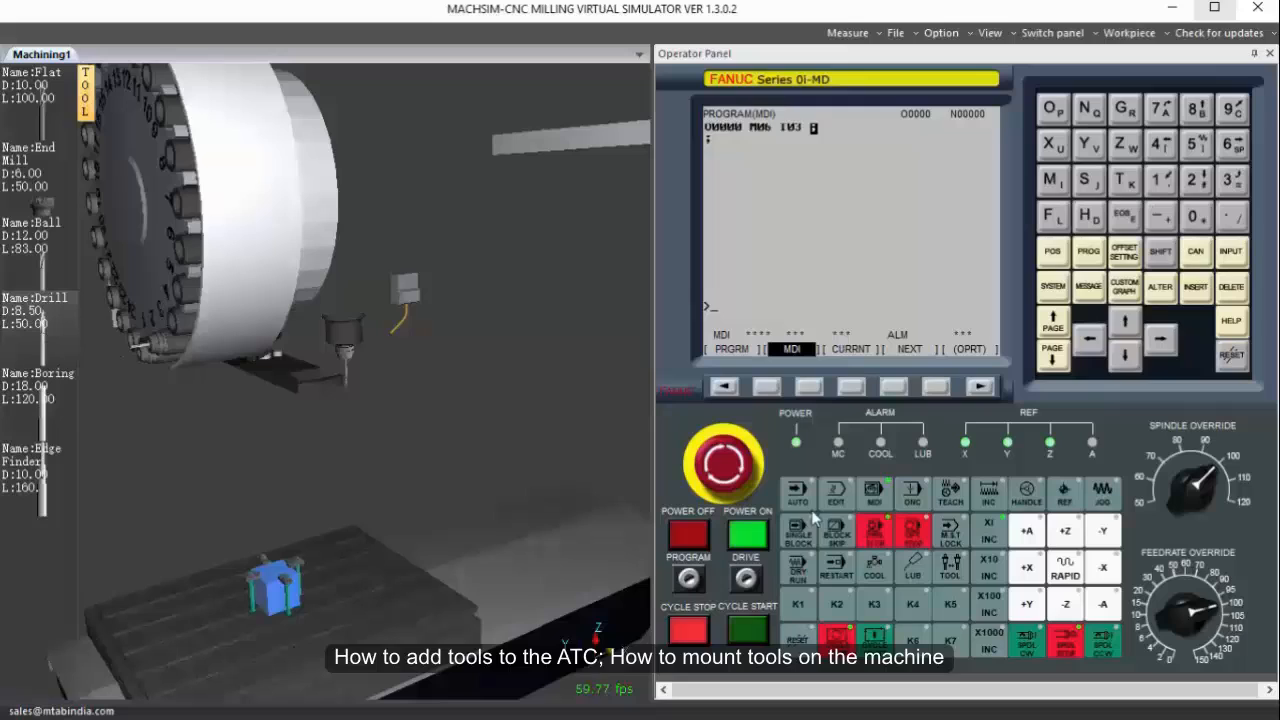
{"action": "left_click", "coordinate": [764, 630]}
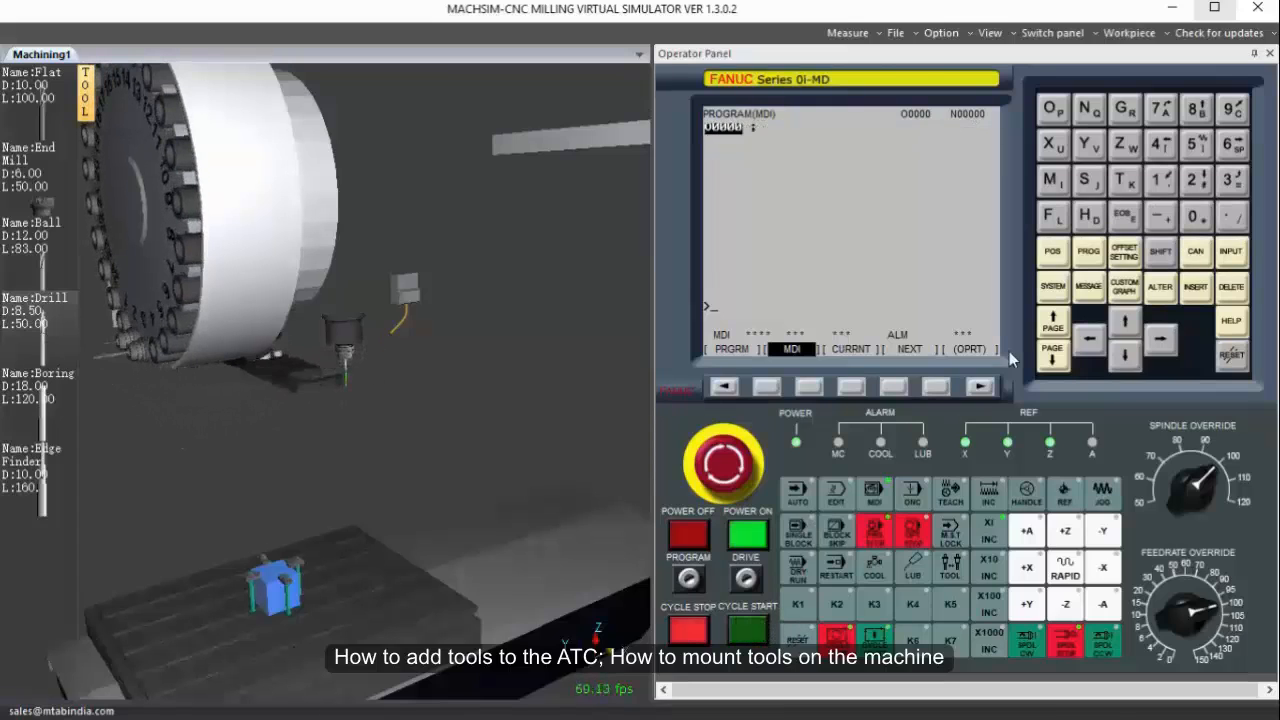
Enter and execute the MDI block M06 T02 to change to tool 2.
{"action": "left_click", "coordinate": [1052, 180]}
{"action": "left_click", "coordinate": [1194, 216]}
{"action": "left_click", "coordinate": [1233, 144]}
{"action": "left_click", "coordinate": [1124, 180]}
{"action": "left_click", "coordinate": [1194, 216]}
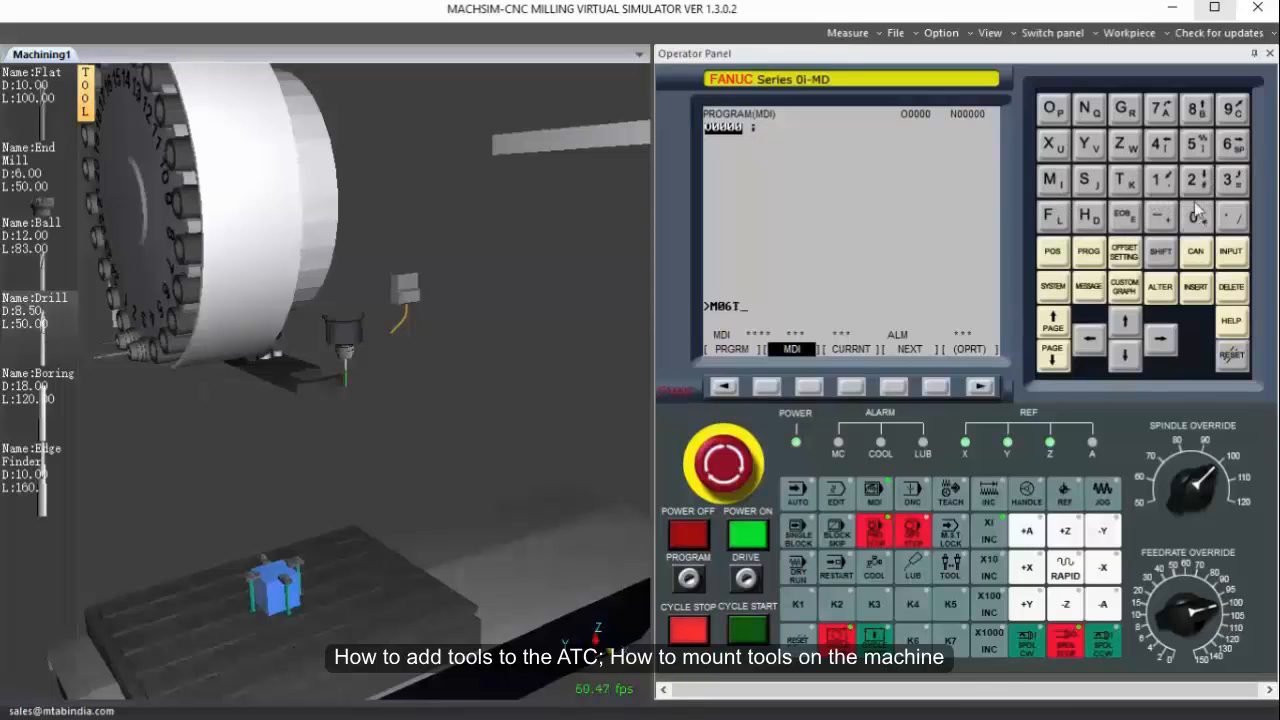
{"action": "left_click", "coordinate": [1194, 180]}
{"action": "left_click", "coordinate": [1195, 287]}
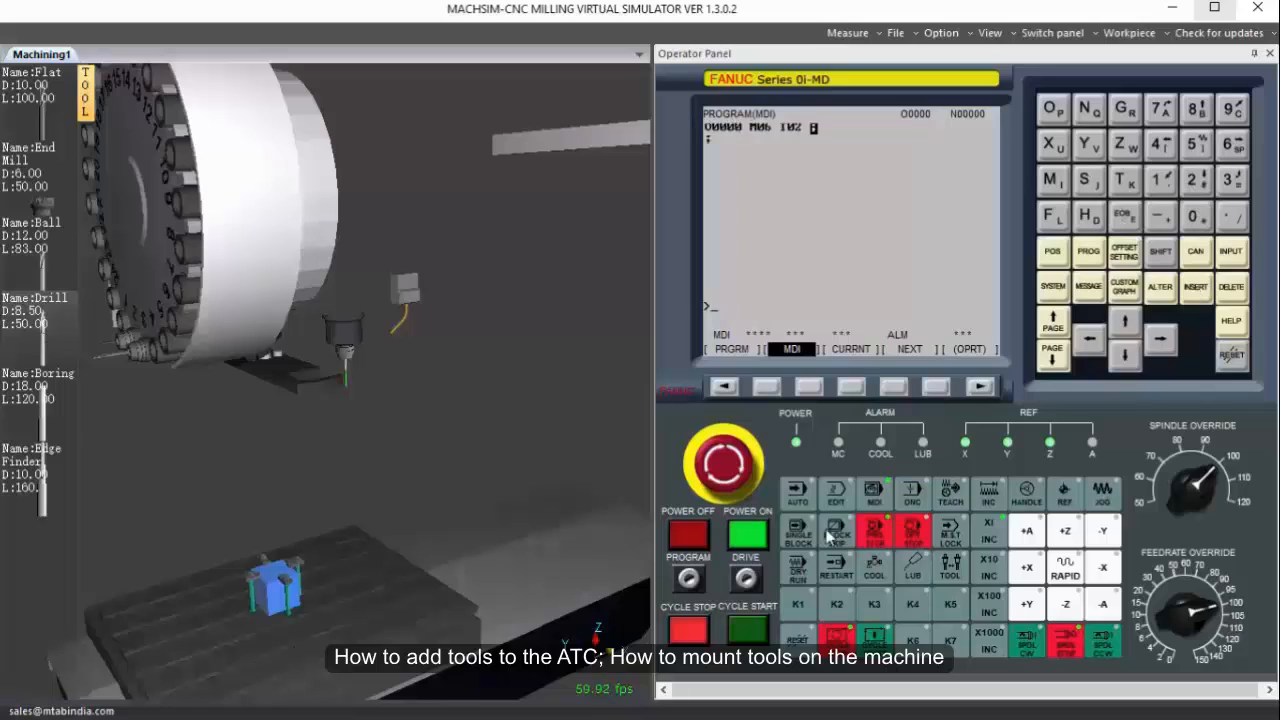
{"action": "left_click", "coordinate": [765, 628]}
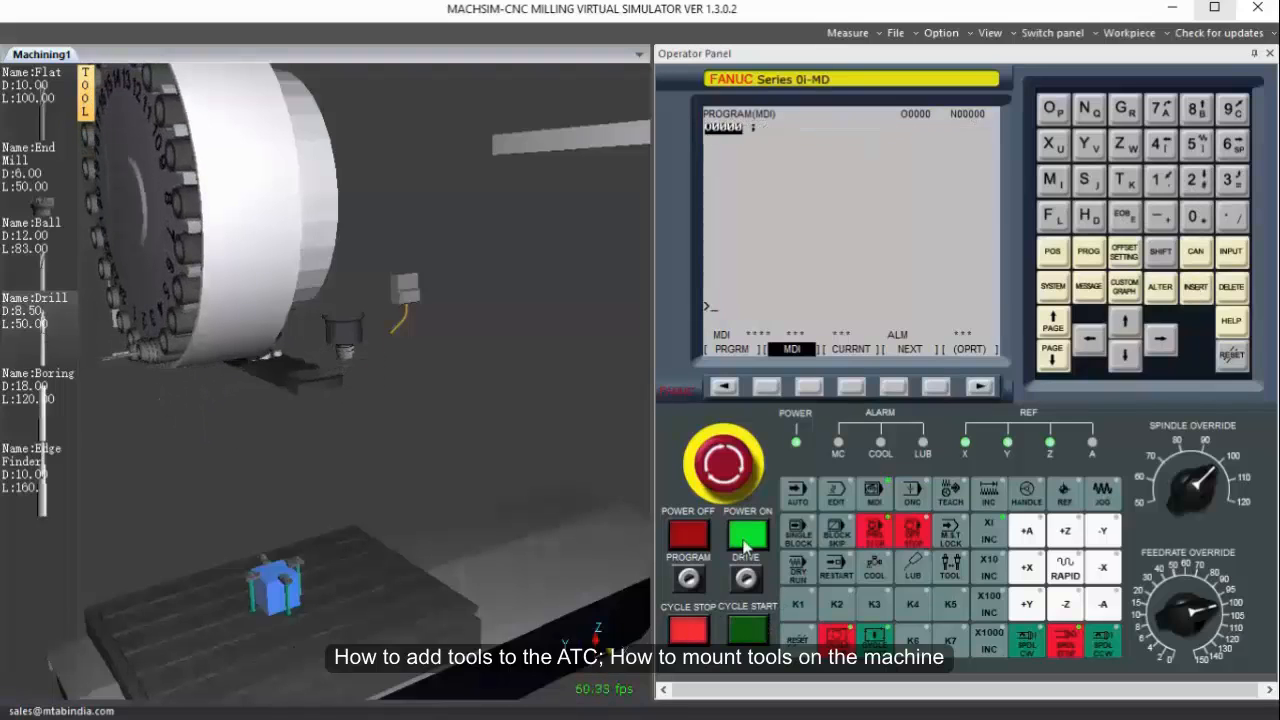
Enter and execute the MDI block M06 T04 to change to tool position 4.
{"action": "scroll", "coordinate": [400, 318], "scroll_direction": "down", "scroll_amount": 3}
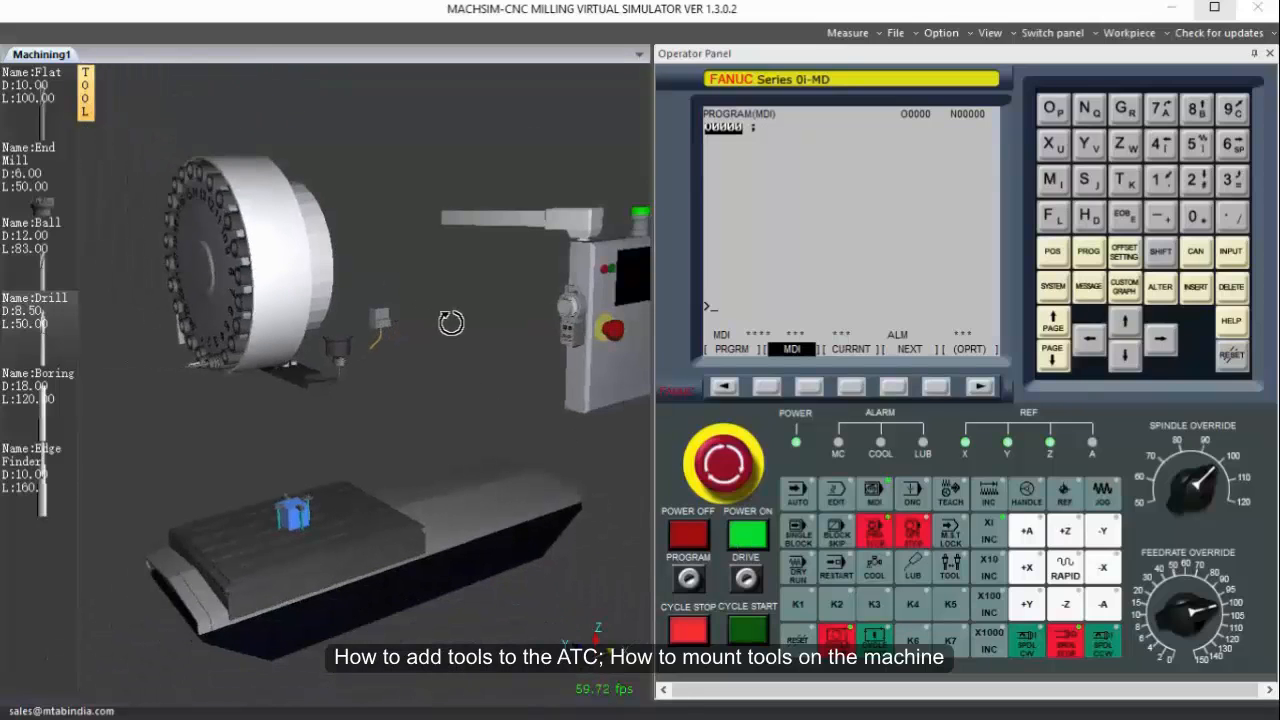
{"action": "middle_click_drag", "start_coordinate": [451, 323], "coordinate": [458, 320]}
{"action": "scroll", "coordinate": [228, 366], "scroll_direction": "up", "scroll_amount": 4}
{"action": "middle_click_drag", "start_coordinate": [228, 366], "coordinate": [326, 337]}
{"action": "left_click", "coordinate": [1053, 181]}
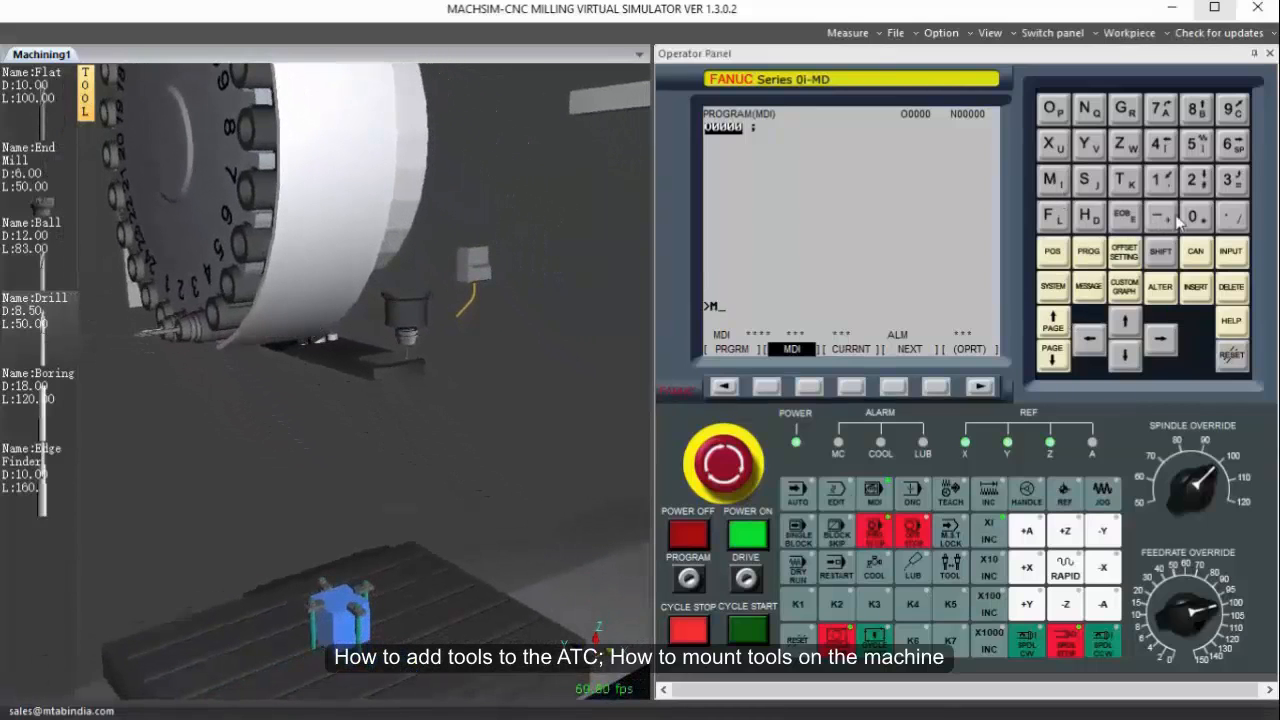
{"action": "left_click", "coordinate": [1194, 216]}
{"action": "left_click", "coordinate": [1231, 144]}
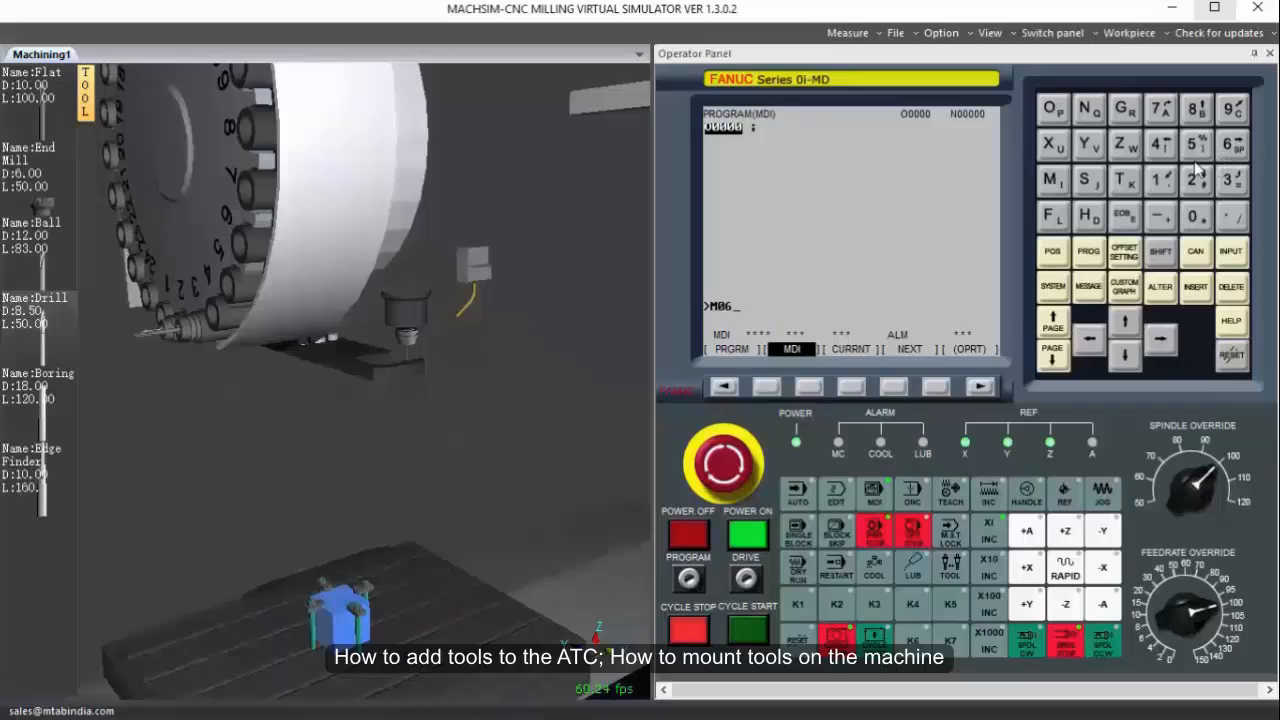
{"action": "left_click", "coordinate": [1134, 179]}
{"action": "left_click", "coordinate": [1195, 287]}
{"action": "left_click", "coordinate": [744, 634]}
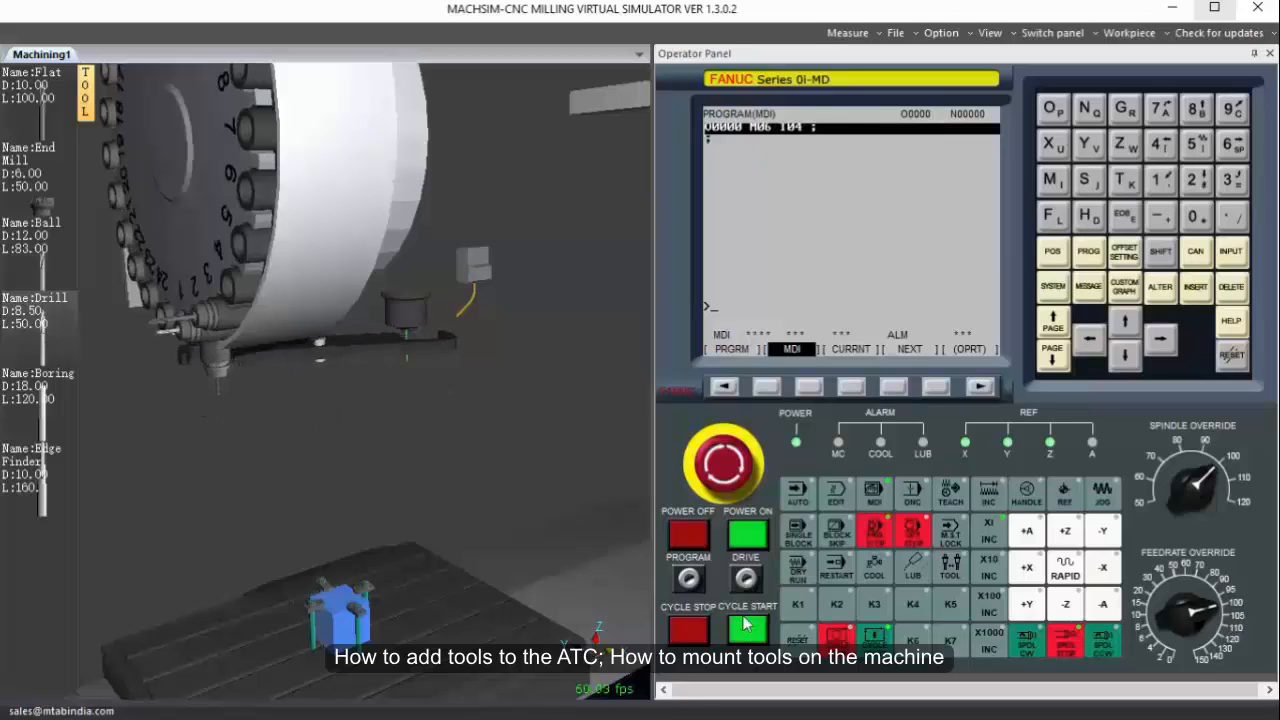
Mount the Edge Finder from the tool list directly in the spindle and view it up close.
{"action": "middle_click_drag", "start_coordinate": [450, 570], "coordinate": [387, 598]}
{"action": "middle_click_drag", "start_coordinate": [366, 110], "coordinate": [320, 117]}
{"action": "left_click_drag", "start_coordinate": [42, 508], "coordinate": [432, 332]}
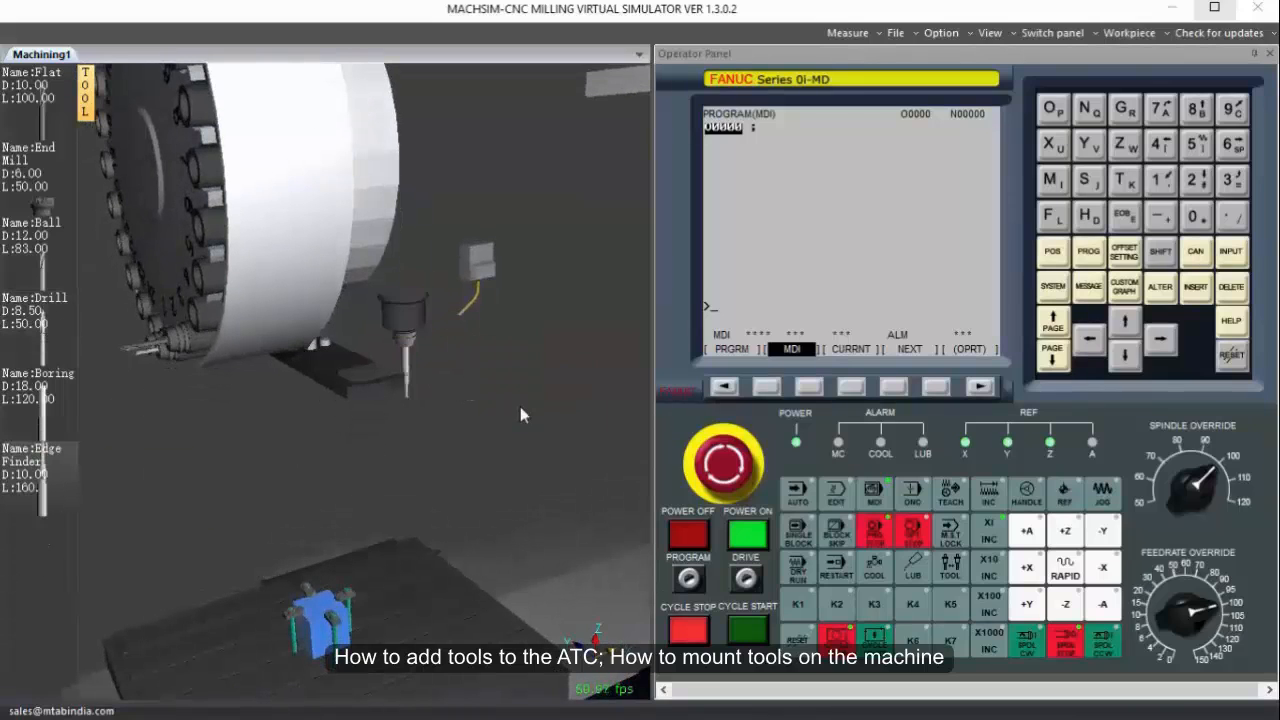
{"action": "middle_click_drag", "start_coordinate": [396, 474], "coordinate": [409, 601]}
{"action": "middle_click_drag", "start_coordinate": [390, 194], "coordinate": [383, 237]}
{"action": "scroll", "coordinate": [383, 235], "scroll_direction": "up", "scroll_amount": 3}
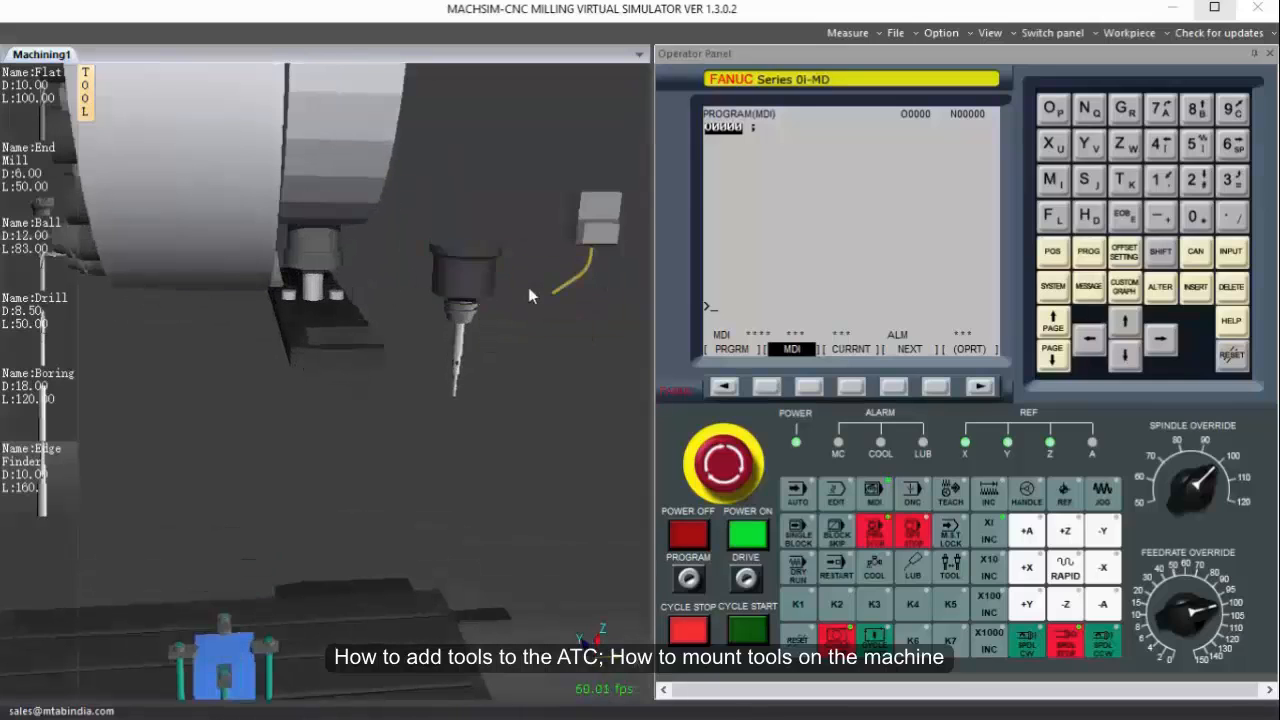
{"action": "middle_click_drag", "start_coordinate": [530, 292], "coordinate": [533, 300]}
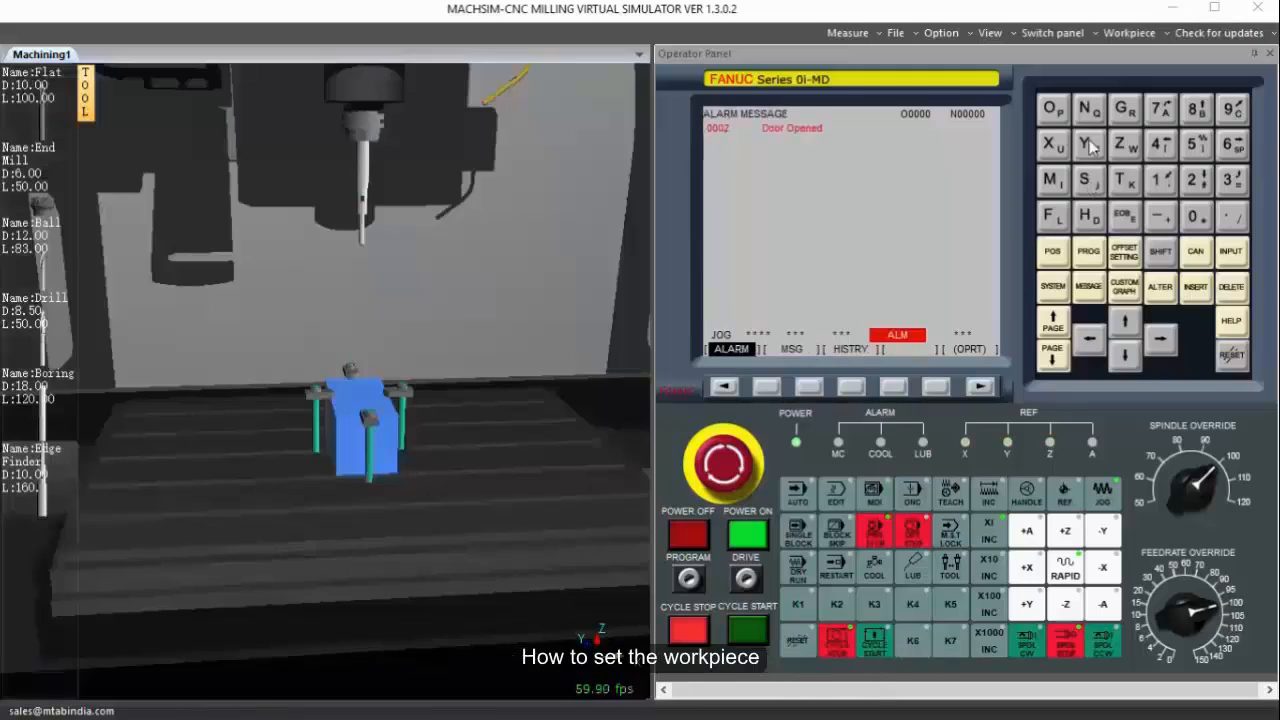
Set the box workpiece's length to 100 and apply the new size.
{"action": "left_click", "coordinate": [1129, 33]}
{"action": "left_click", "coordinate": [1133, 53]}
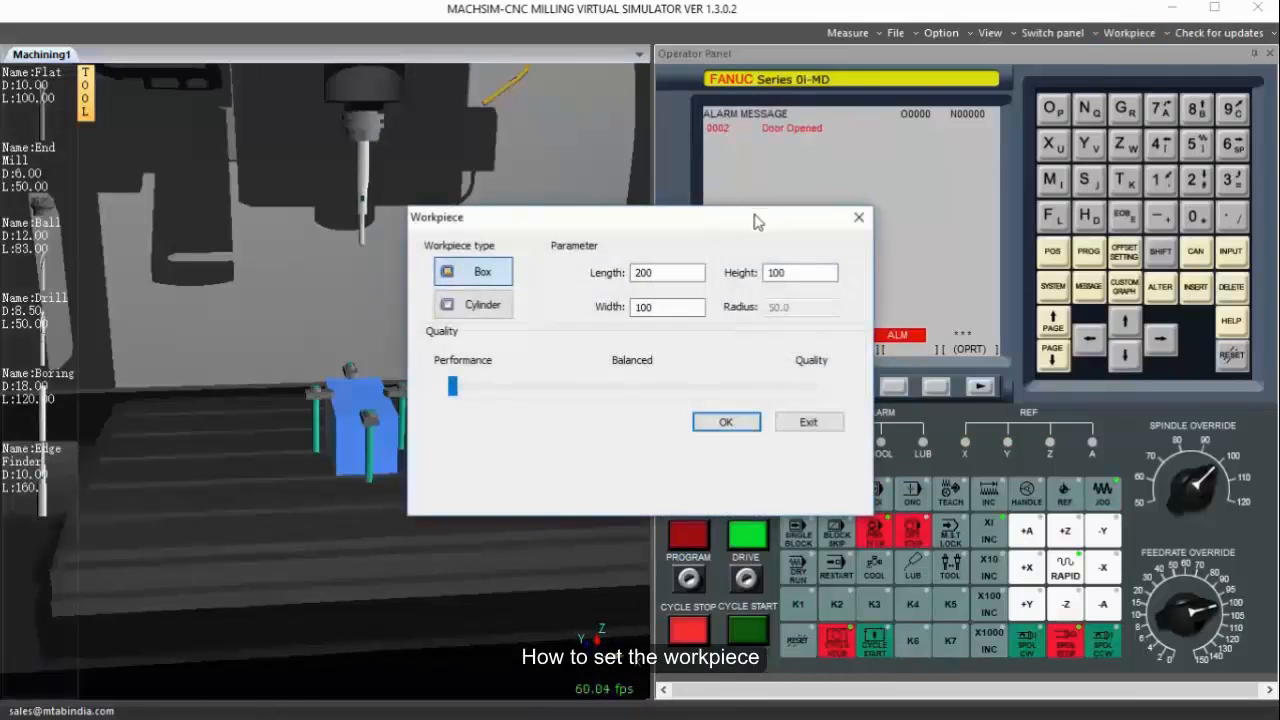
{"action": "left_click_drag", "start_coordinate": [757, 221], "coordinate": [942, 122]}
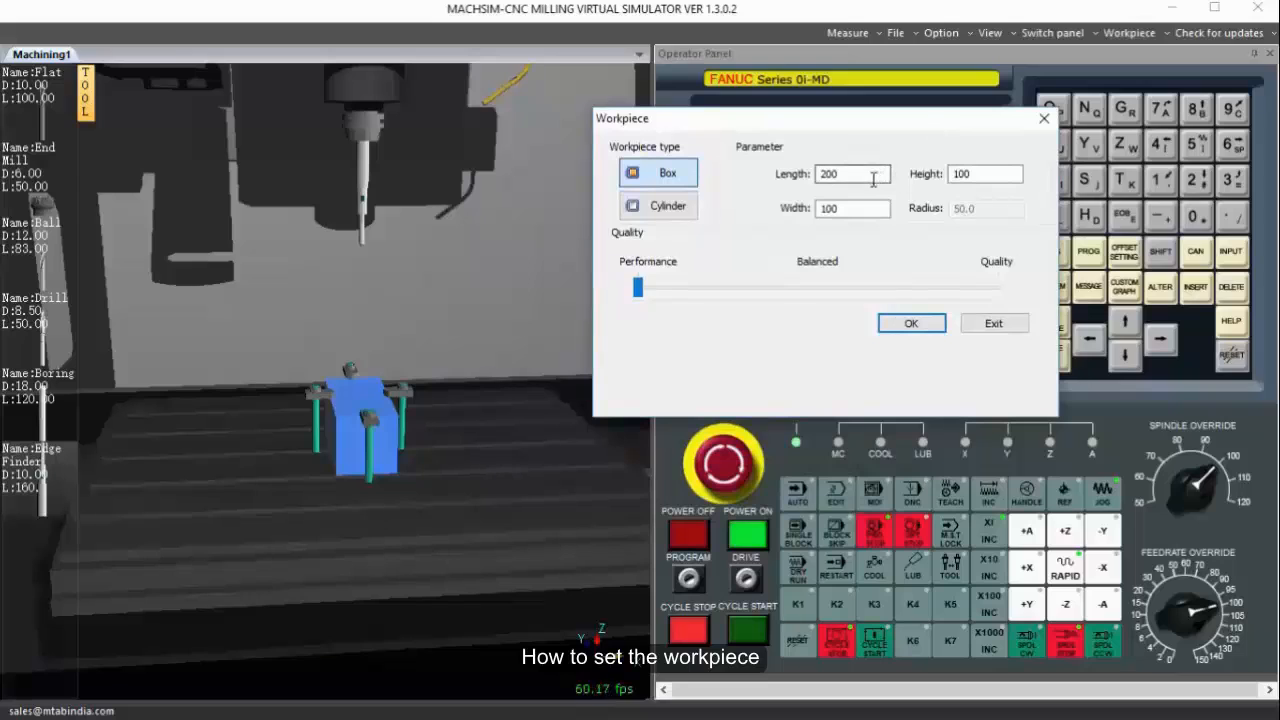
{"action": "left_click_drag", "start_coordinate": [873, 178], "coordinate": [742, 182]}
{"action": "left_click", "coordinate": [921, 324]}
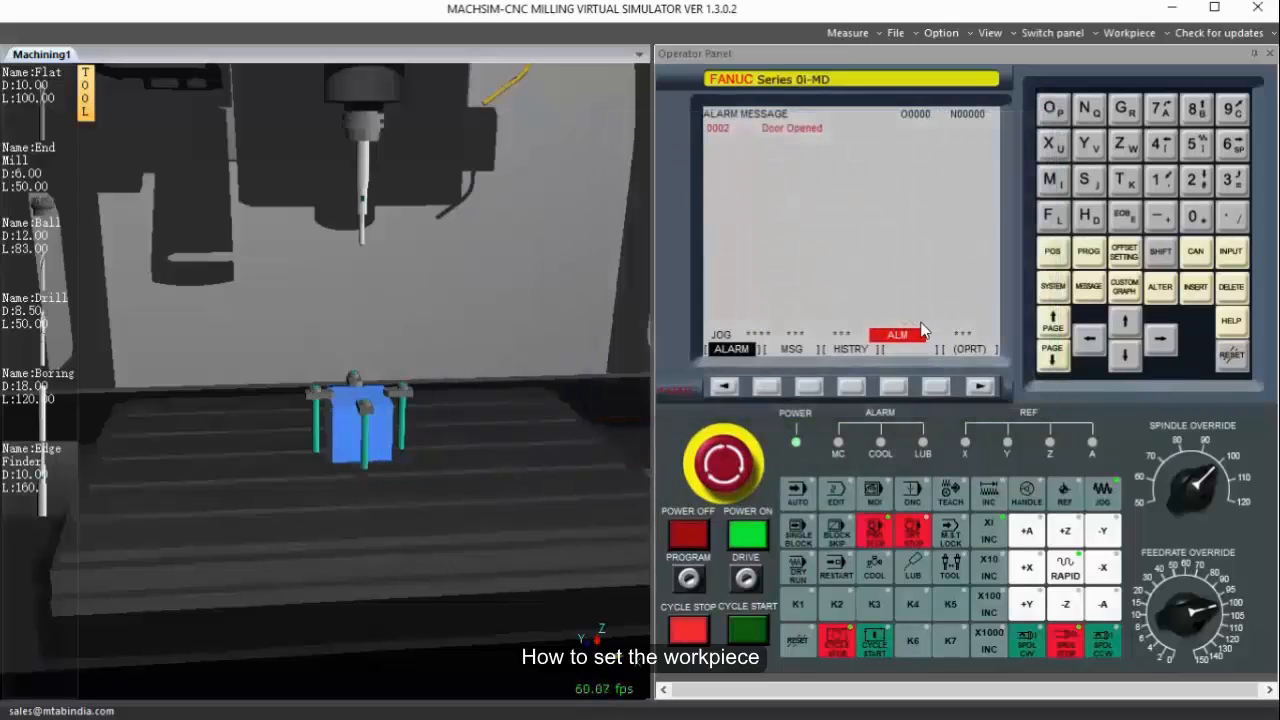
Set the box workpiece's length to 300 and height to 50, keeping the width at 100, and apply the size.
{"action": "left_click", "coordinate": [1129, 32]}
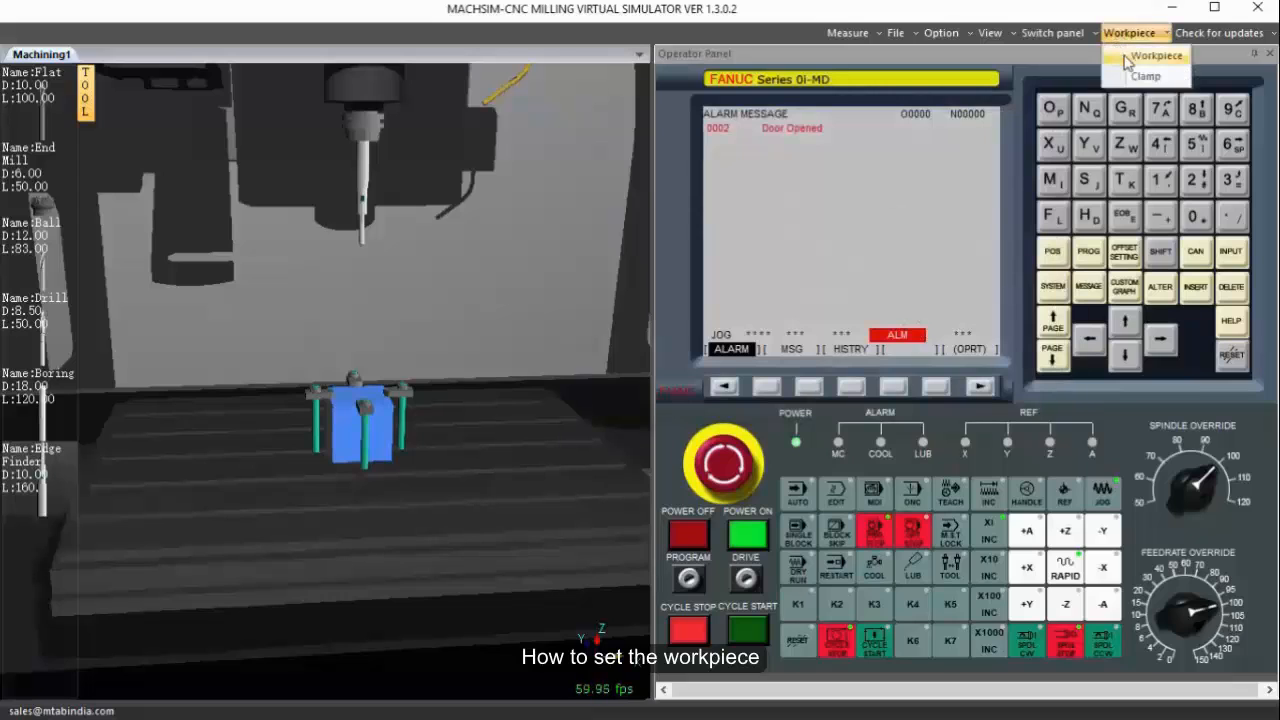
{"action": "left_click", "coordinate": [1150, 54]}
{"action": "left_click_drag", "start_coordinate": [791, 275], "coordinate": [688, 281]}
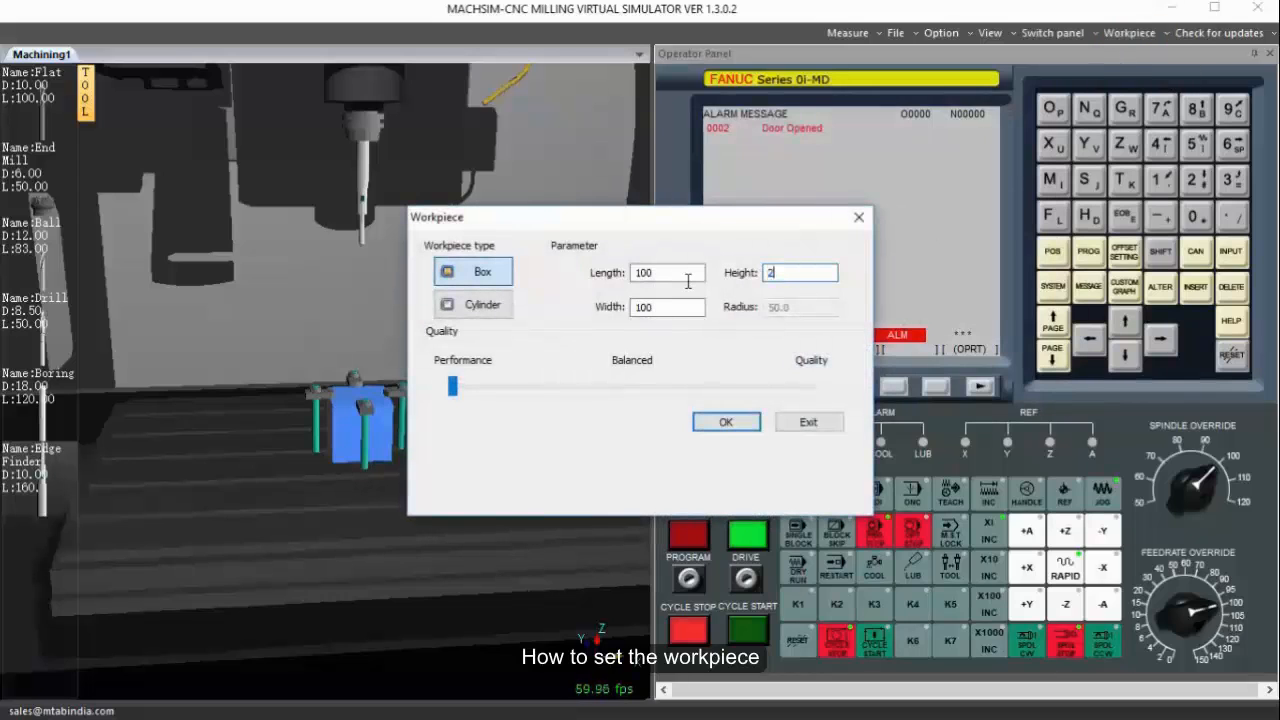
{"action": "type", "text": "200"}
{"action": "double_click", "coordinate": [667, 308]}
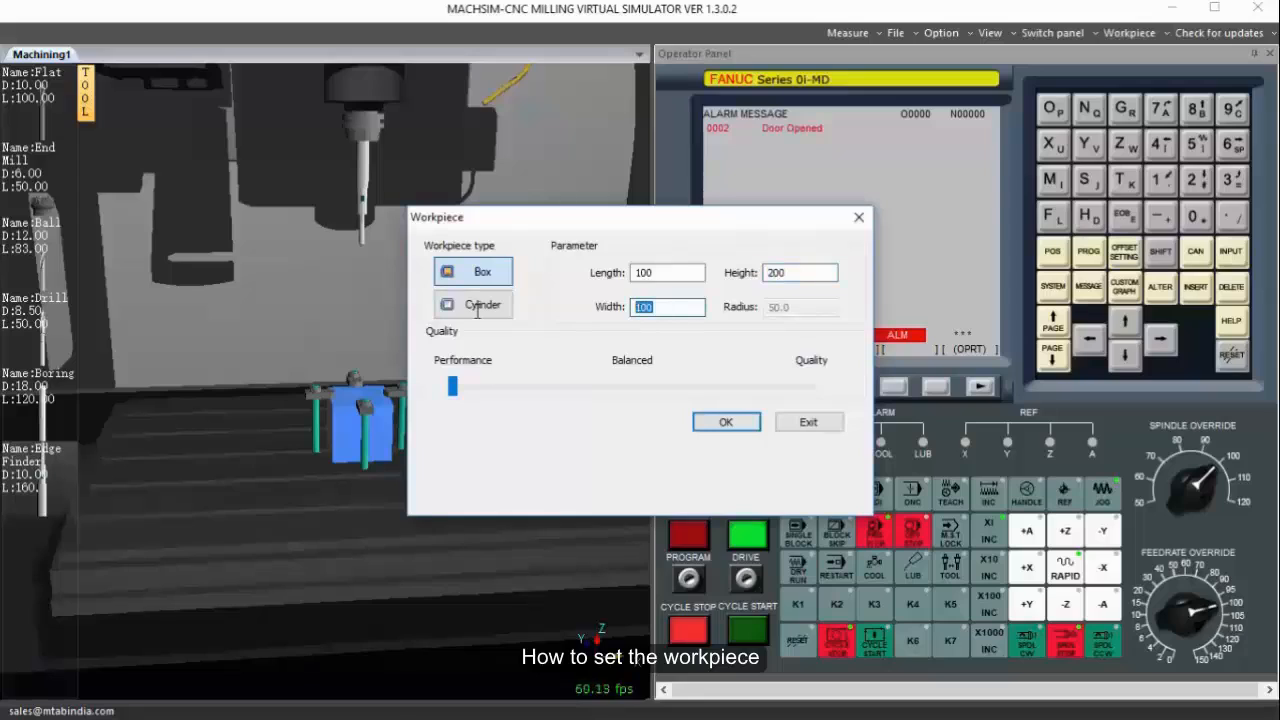
{"action": "left_click_drag", "start_coordinate": [779, 280], "coordinate": [692, 286]}
{"action": "left_click_drag", "start_coordinate": [706, 279], "coordinate": [519, 275]}
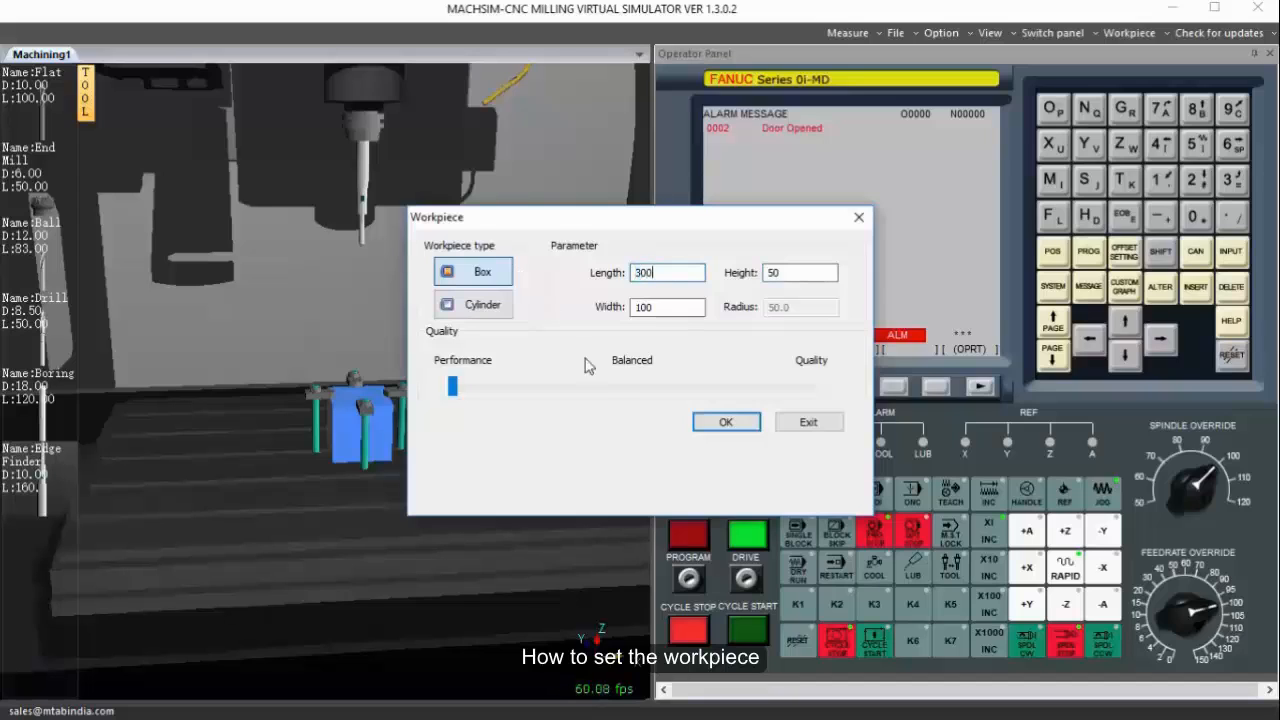
{"action": "left_click", "coordinate": [730, 422]}
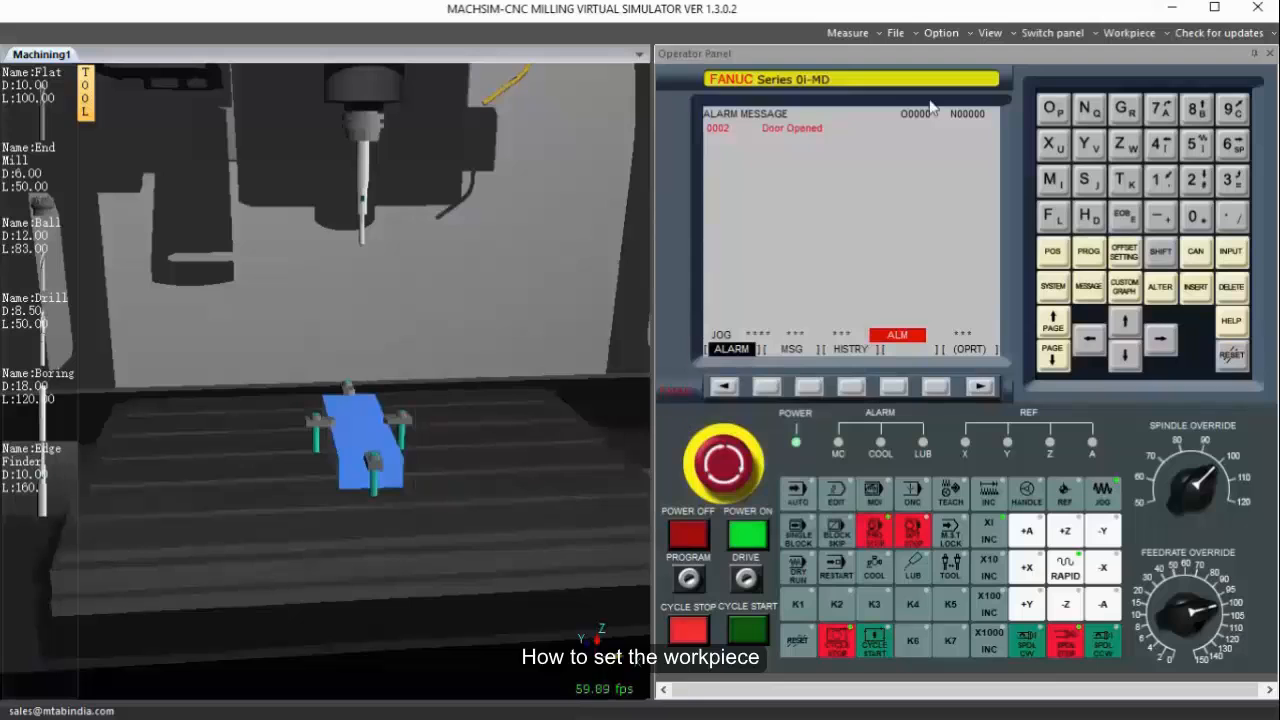
Change the workpiece type to a cylinder with height 50 and radius 50.0, and apply it.
{"action": "left_click", "coordinate": [1125, 34]}
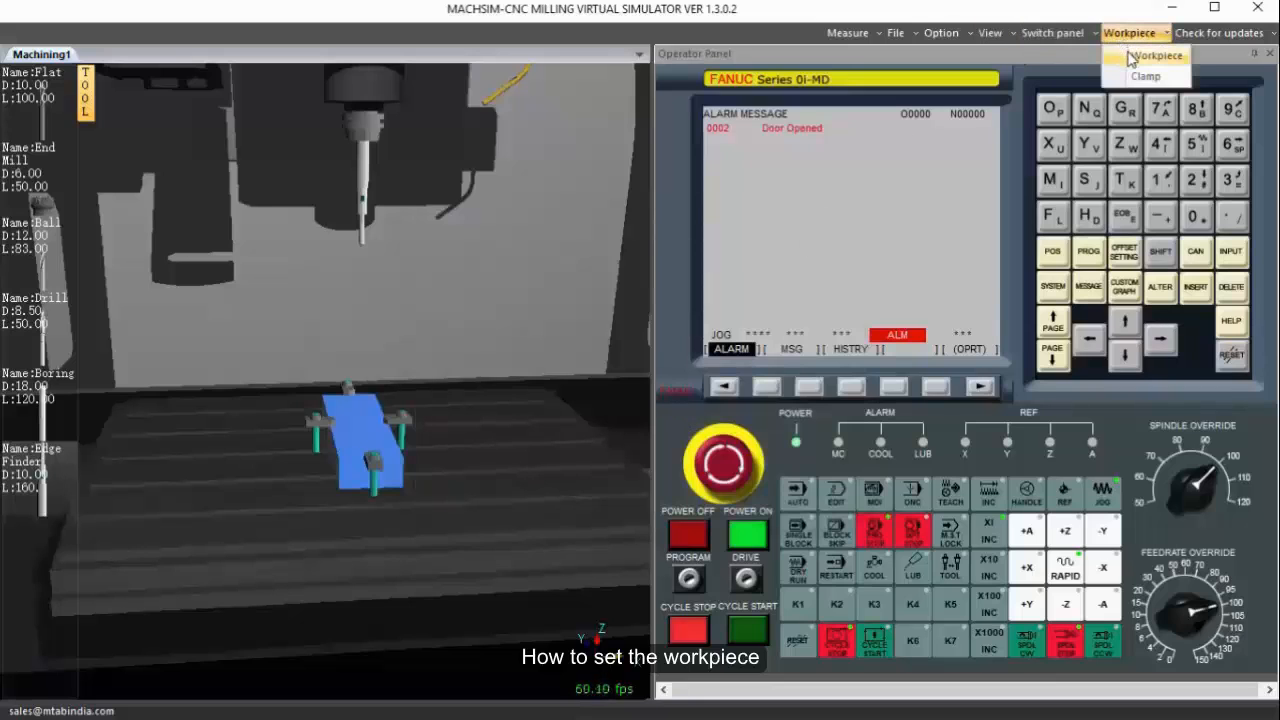
{"action": "left_click", "coordinate": [1130, 58]}
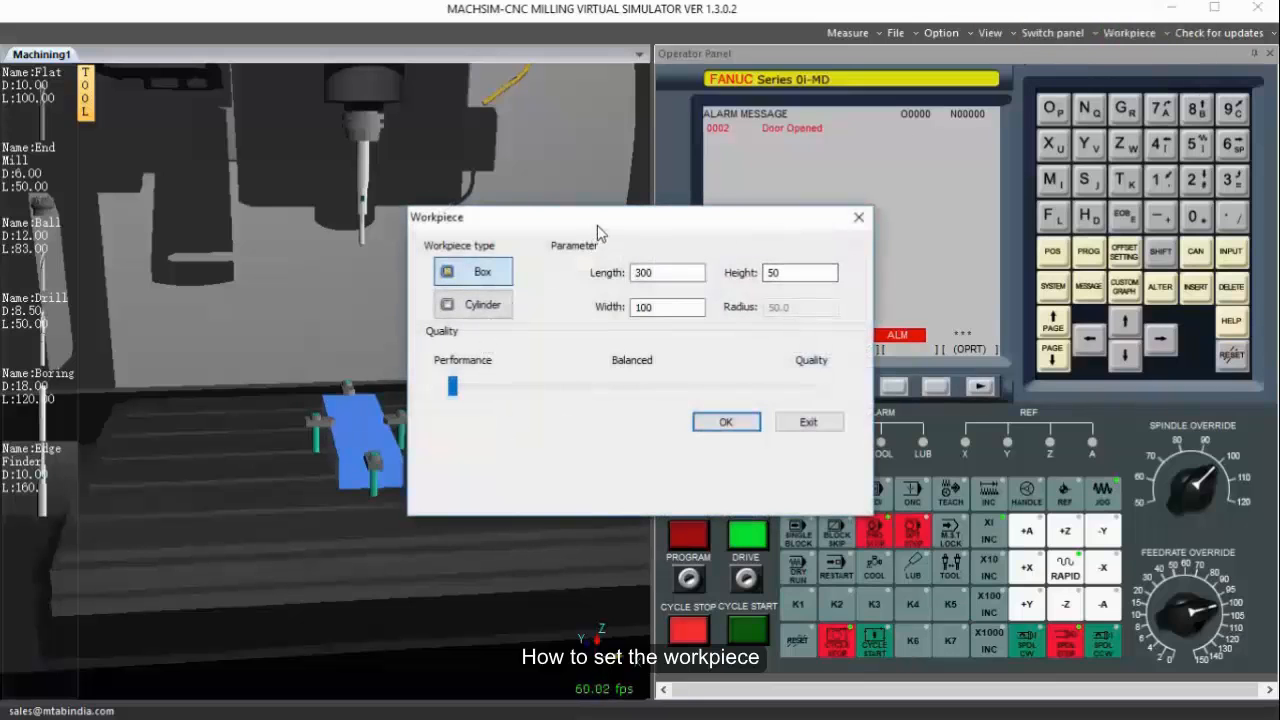
{"action": "left_click_drag", "start_coordinate": [597, 222], "coordinate": [690, 210]}
{"action": "left_click", "coordinate": [571, 289]}
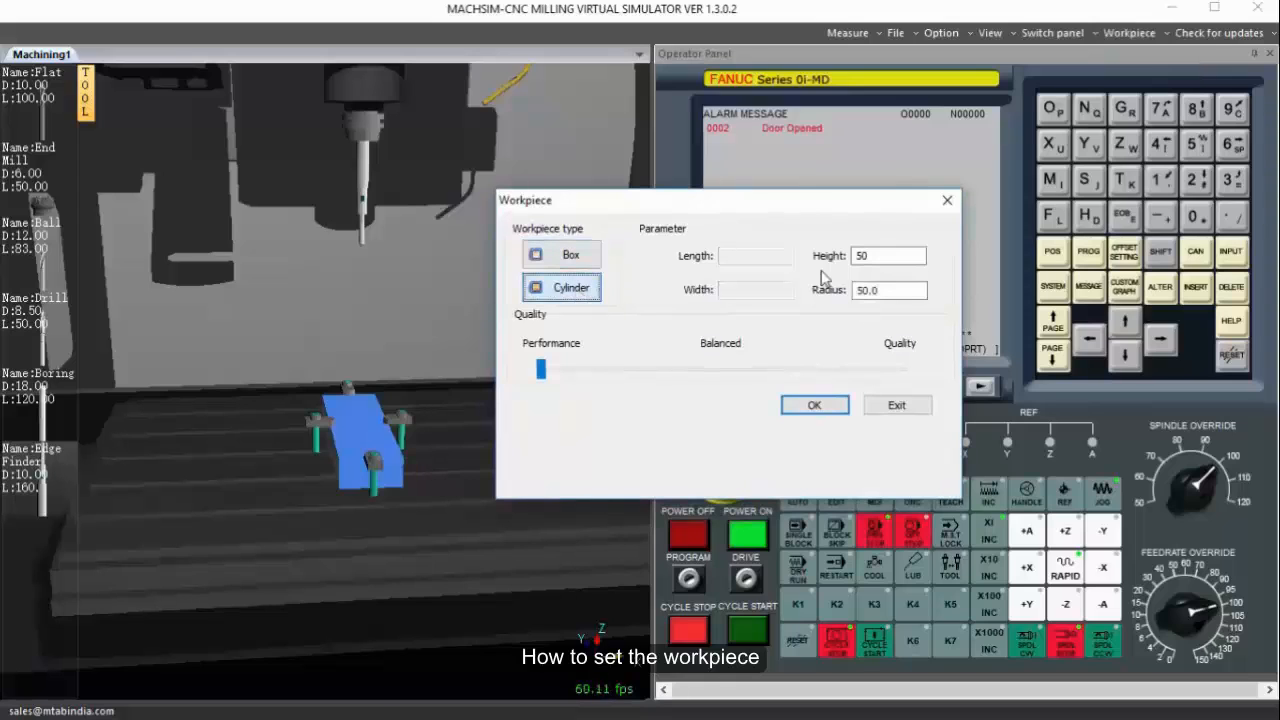
{"action": "left_click", "coordinate": [829, 406]}
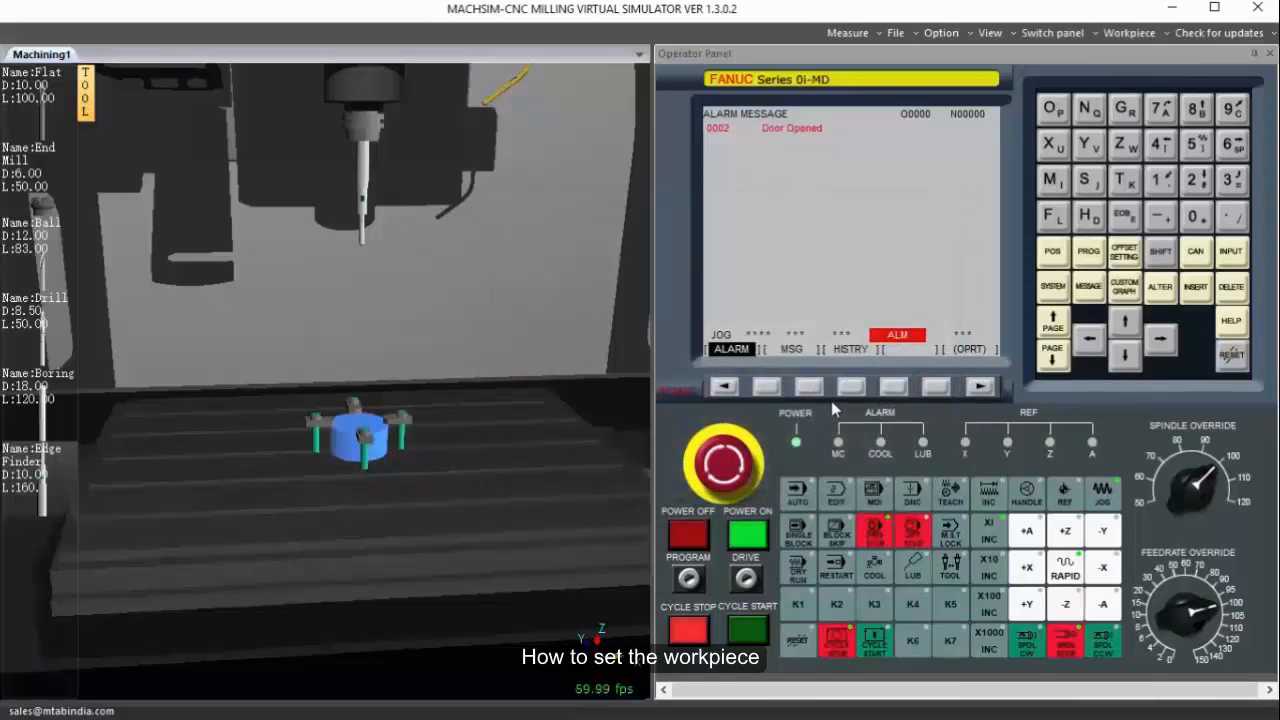
Shift the clamped workpiece to -7 in the X direction and 2 in the Y direction in the clamp settings.
{"action": "left_click", "coordinate": [1133, 35]}
{"action": "left_click", "coordinate": [1141, 75]}
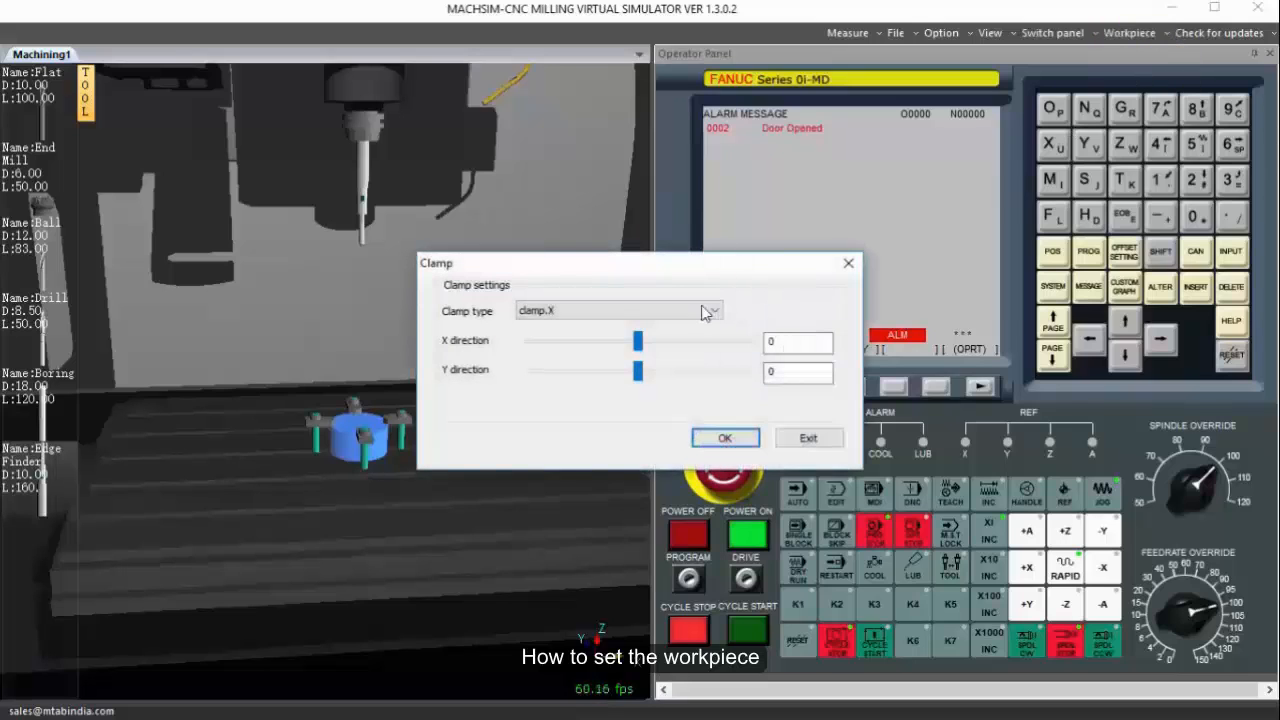
{"action": "left_click_drag", "start_coordinate": [706, 264], "coordinate": [874, 160]}
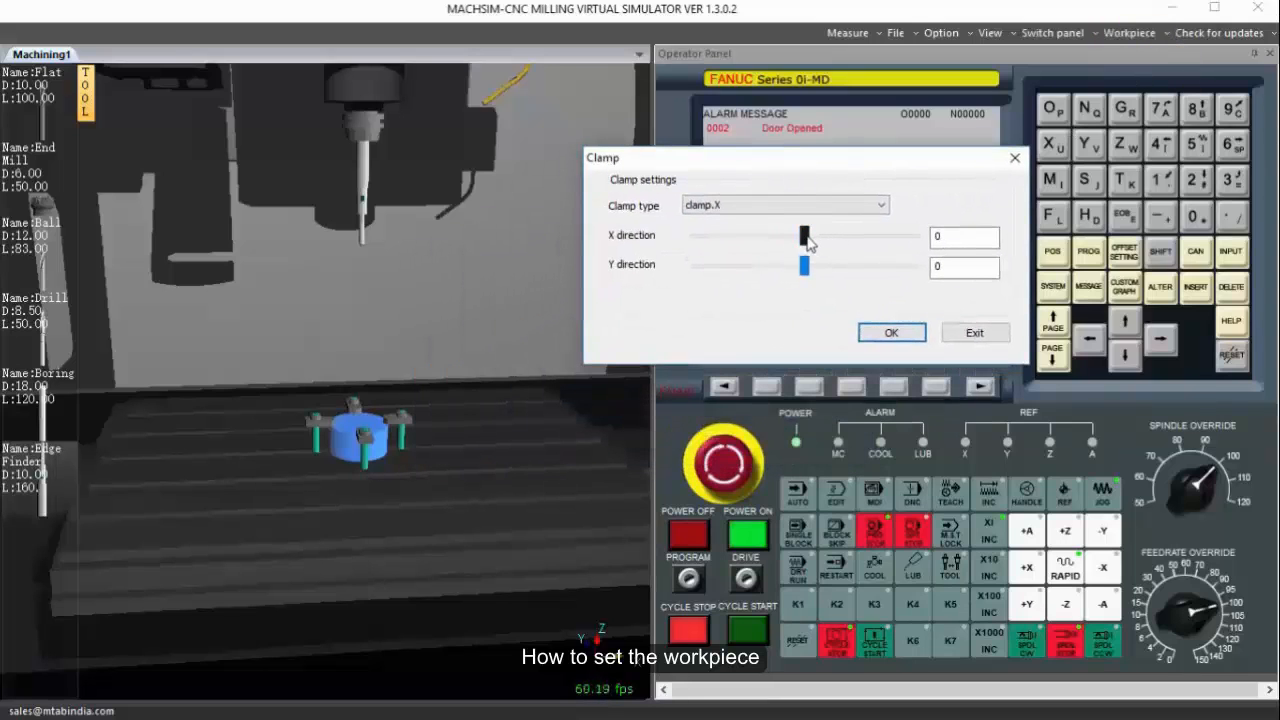
{"action": "left_click_drag", "start_coordinate": [804, 238], "coordinate": [806, 278]}
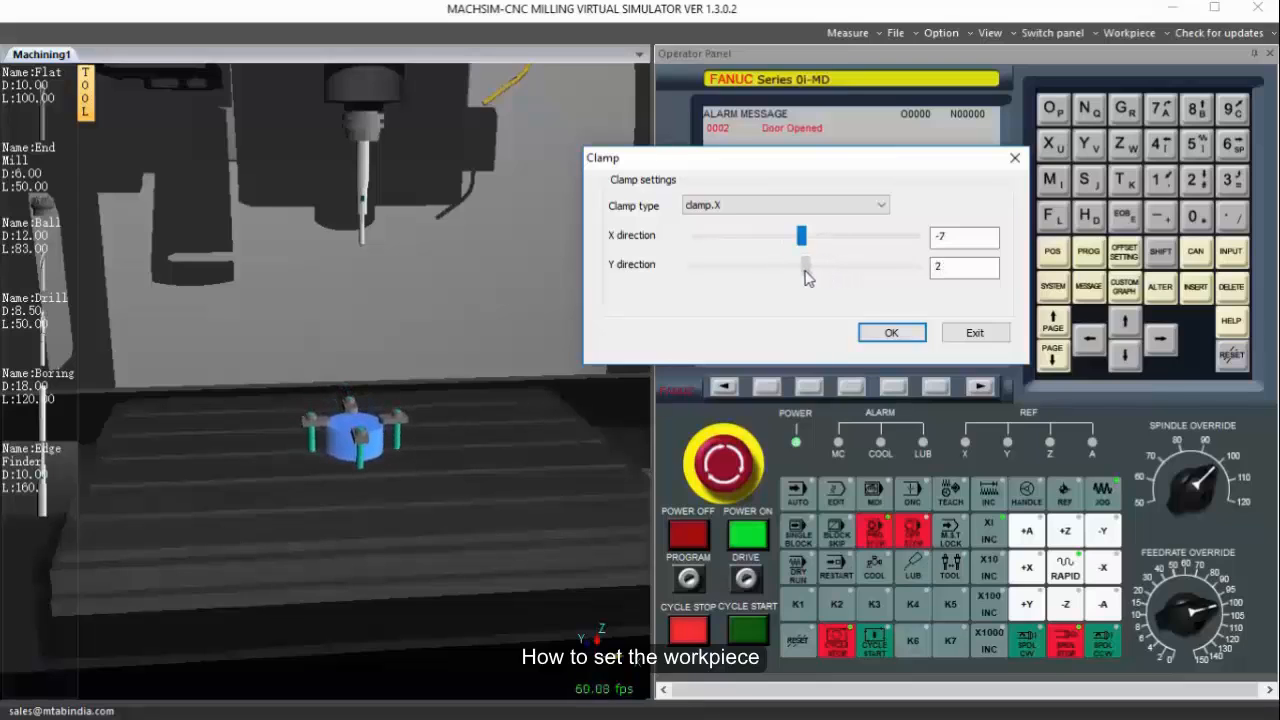
Switch the clamp type to vice.x, apply it, and raise the spindle in Z clear of the workpiece.
{"action": "left_click", "coordinate": [832, 206]}
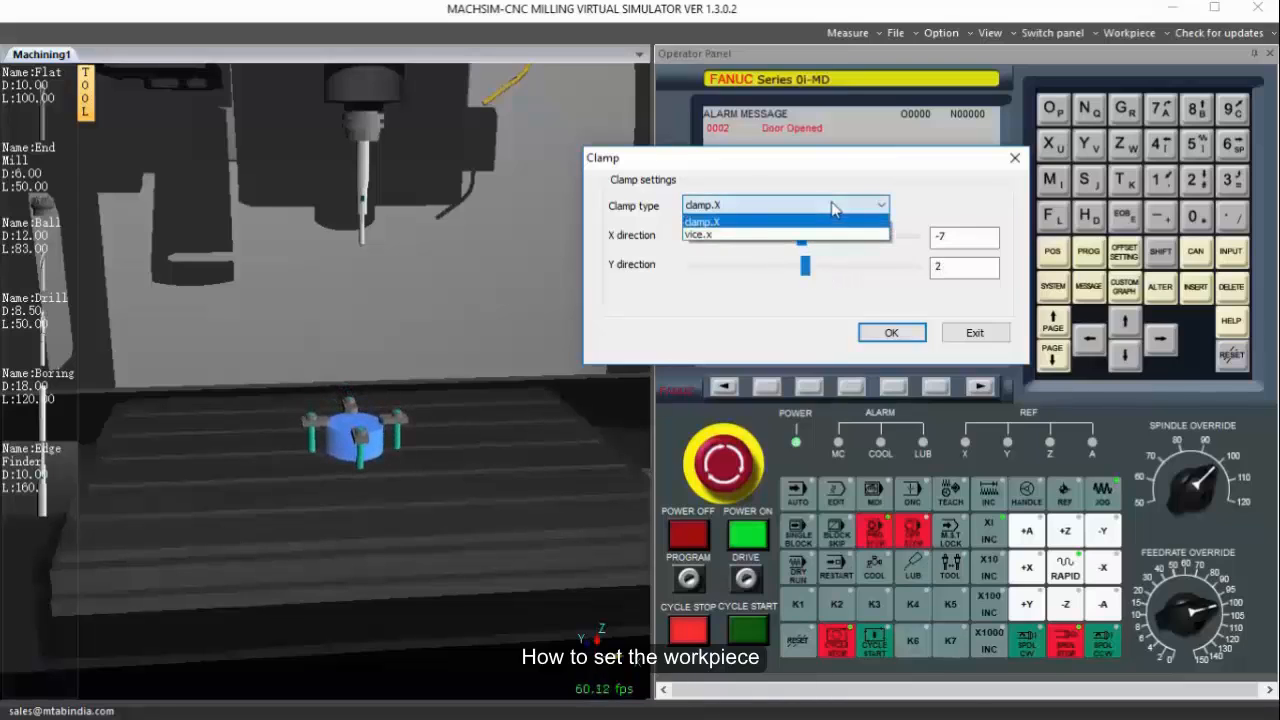
{"action": "left_click", "coordinate": [749, 239]}
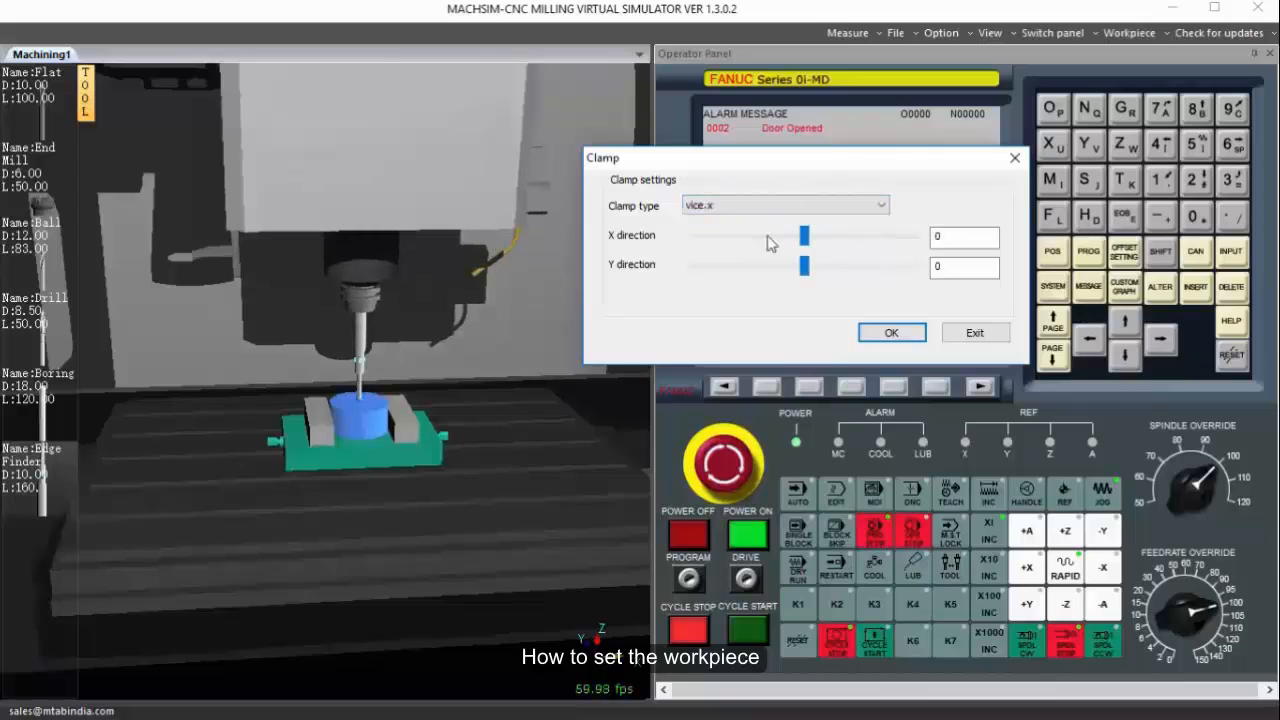
{"action": "left_click", "coordinate": [891, 333]}
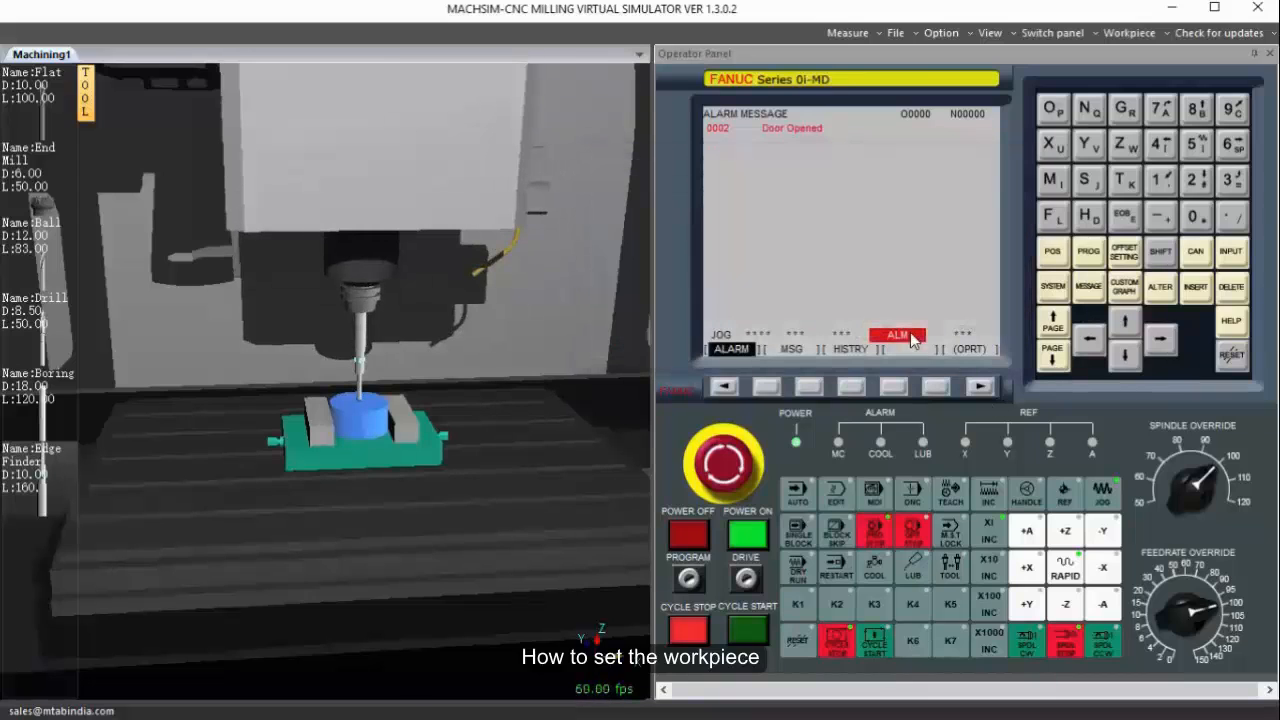
{"action": "left_click", "coordinate": [1071, 533]}
Shift the vice to 15 in the X direction and 14 in the Y direction, and apply the position.
{"action": "left_click", "coordinate": [1129, 33]}
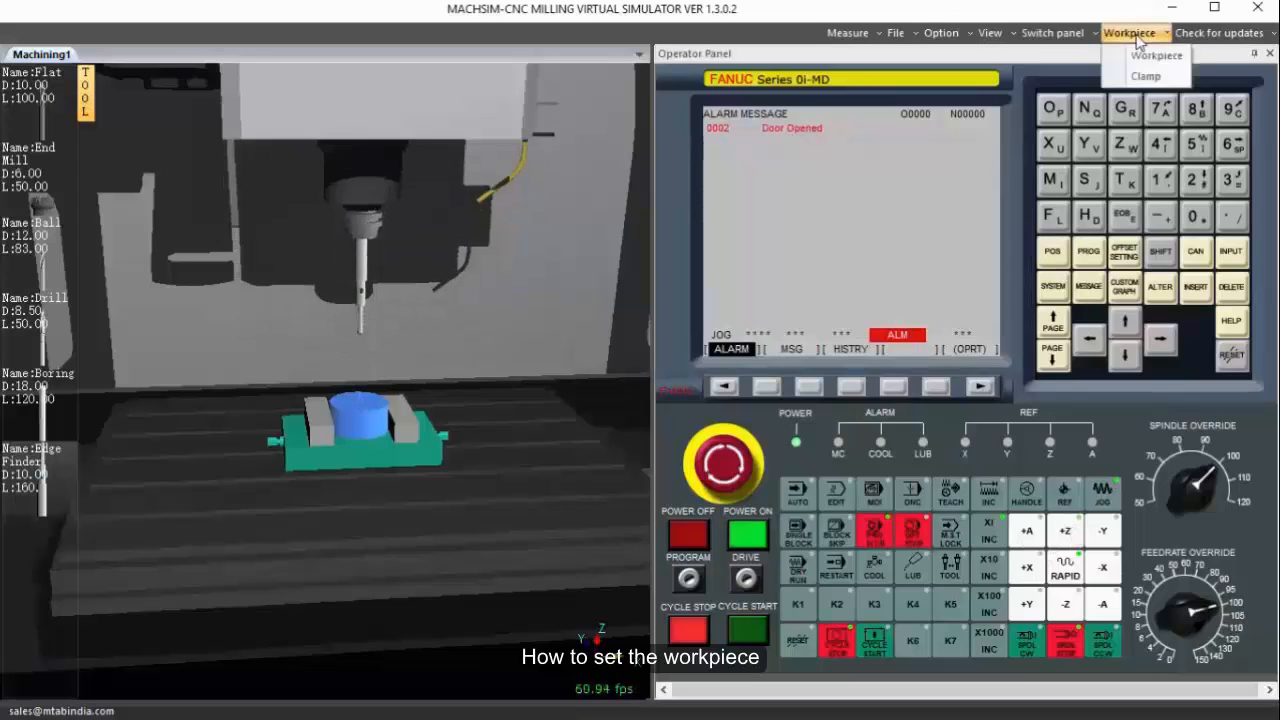
{"action": "left_click", "coordinate": [1140, 72]}
{"action": "left_click_drag", "start_coordinate": [707, 279], "coordinate": [832, 258]}
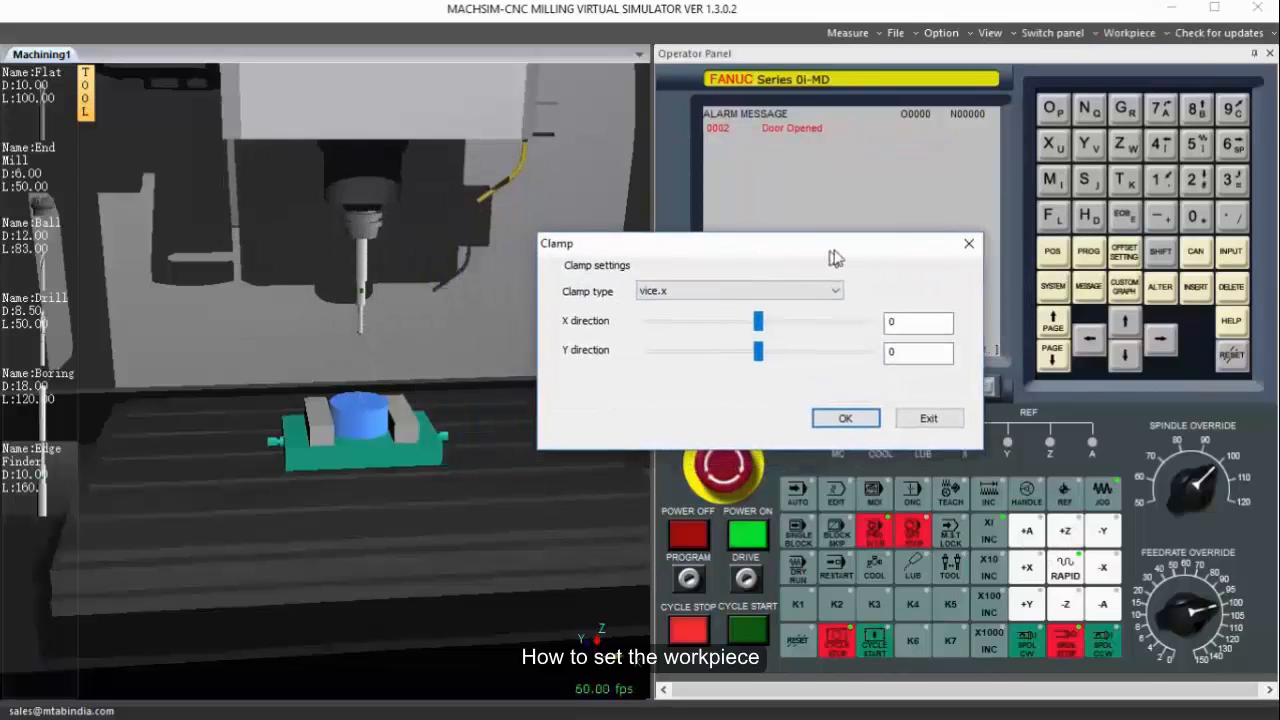
{"action": "left_click_drag", "start_coordinate": [763, 320], "coordinate": [770, 355]}
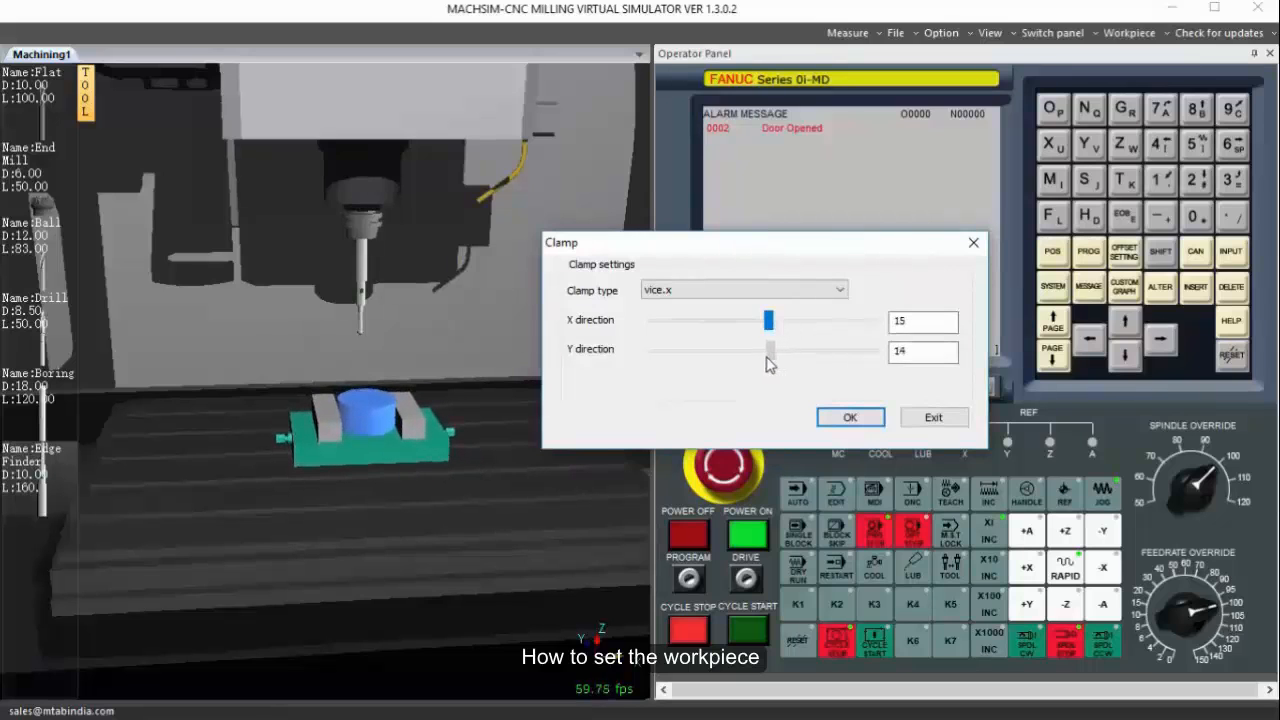
{"action": "left_click", "coordinate": [849, 417]}
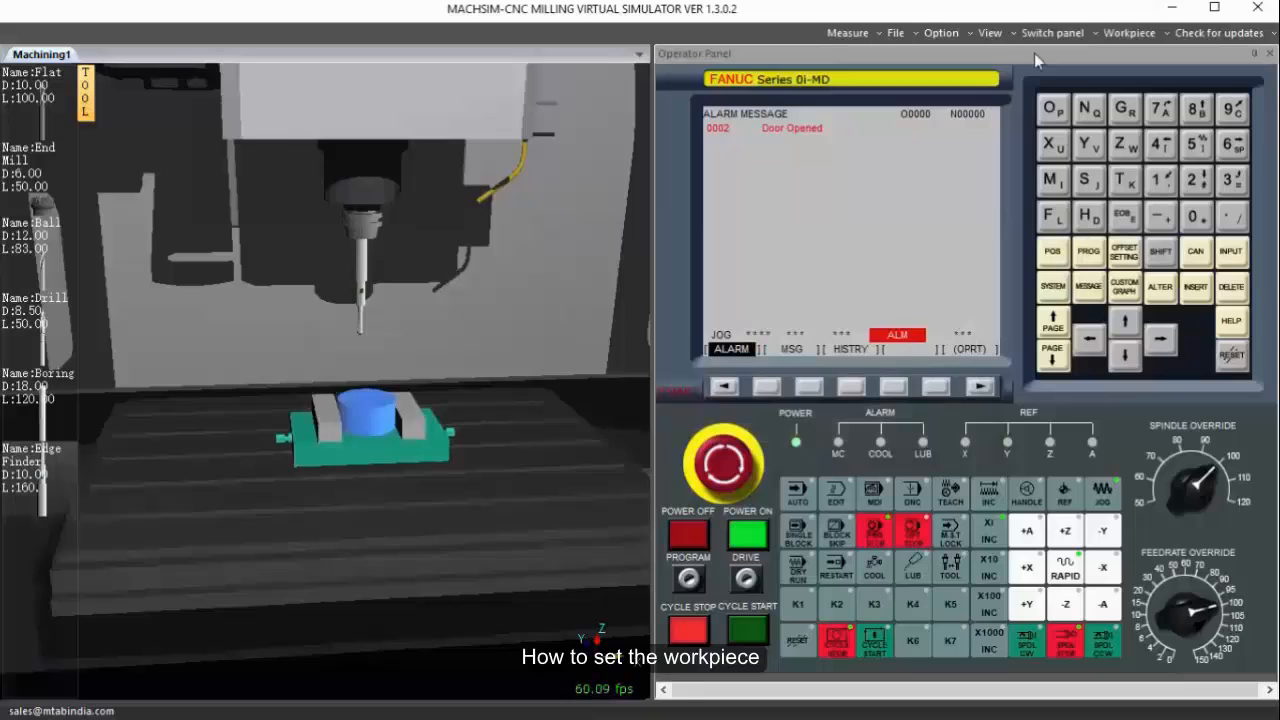
Change the workpiece type from cylinder back to box and apply it.
{"action": "left_click", "coordinate": [1129, 33]}
{"action": "left_click", "coordinate": [1142, 52]}
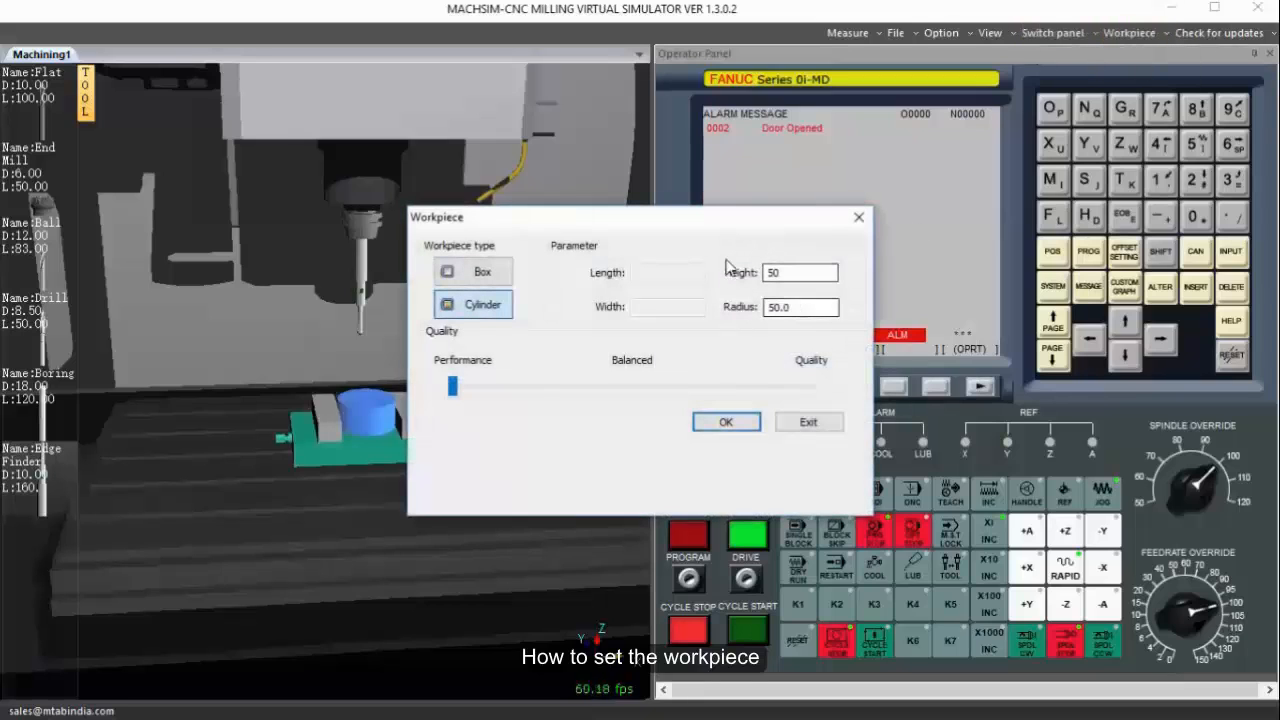
{"action": "left_click_drag", "start_coordinate": [569, 215], "coordinate": [669, 191]}
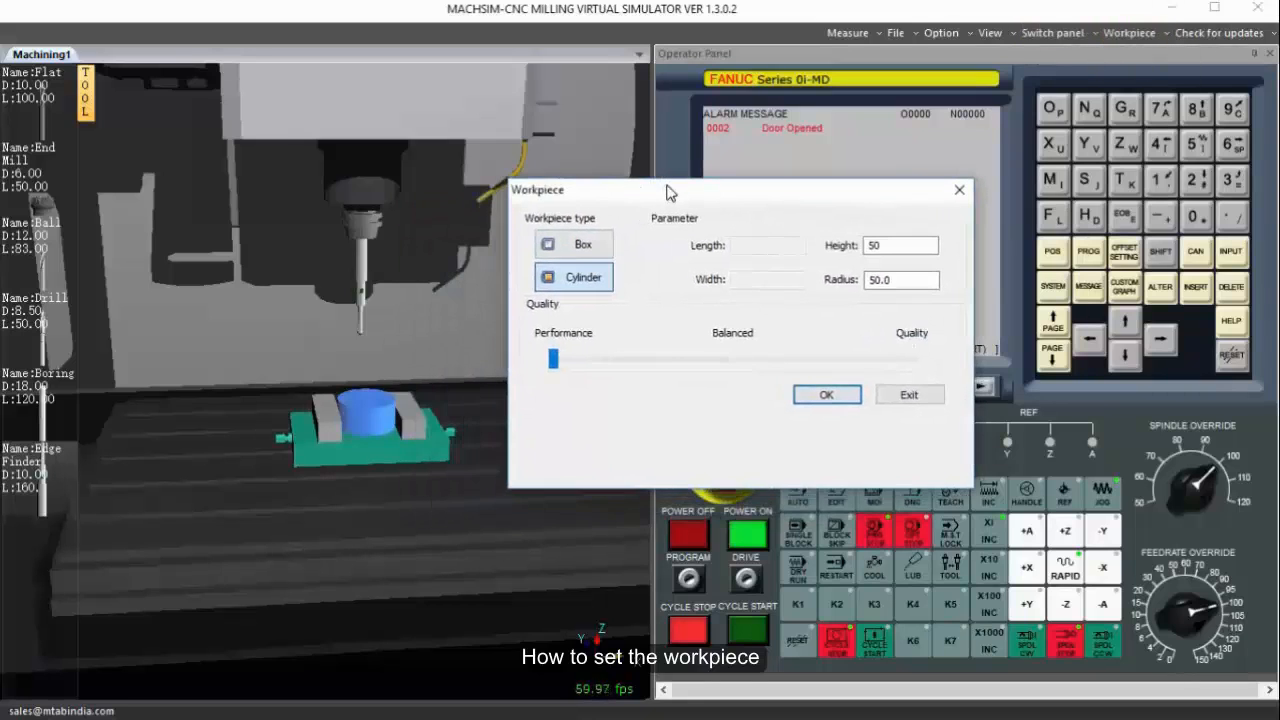
{"action": "left_click", "coordinate": [590, 248]}
{"action": "left_click", "coordinate": [827, 395]}
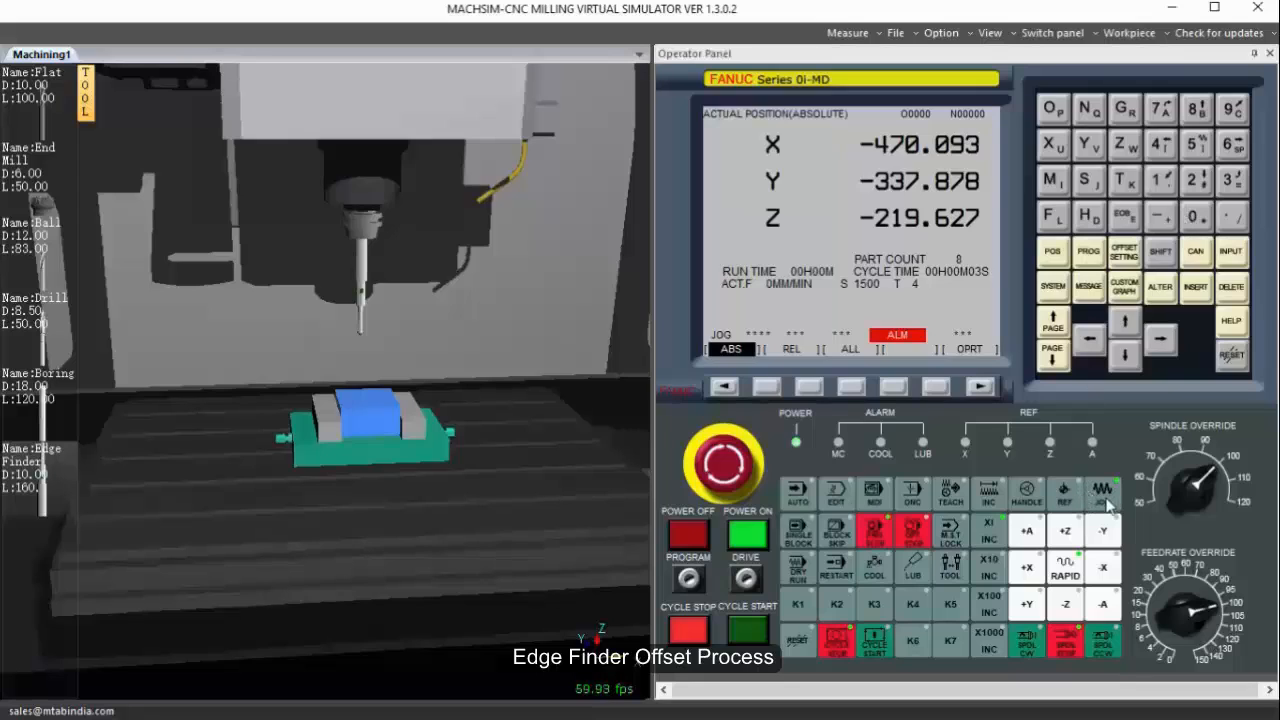
Jog the edge finder down in Z until it touches the workpiece's top face, checking contact by backing off and lowering it again.
{"action": "left_click", "coordinate": [1066, 613]}
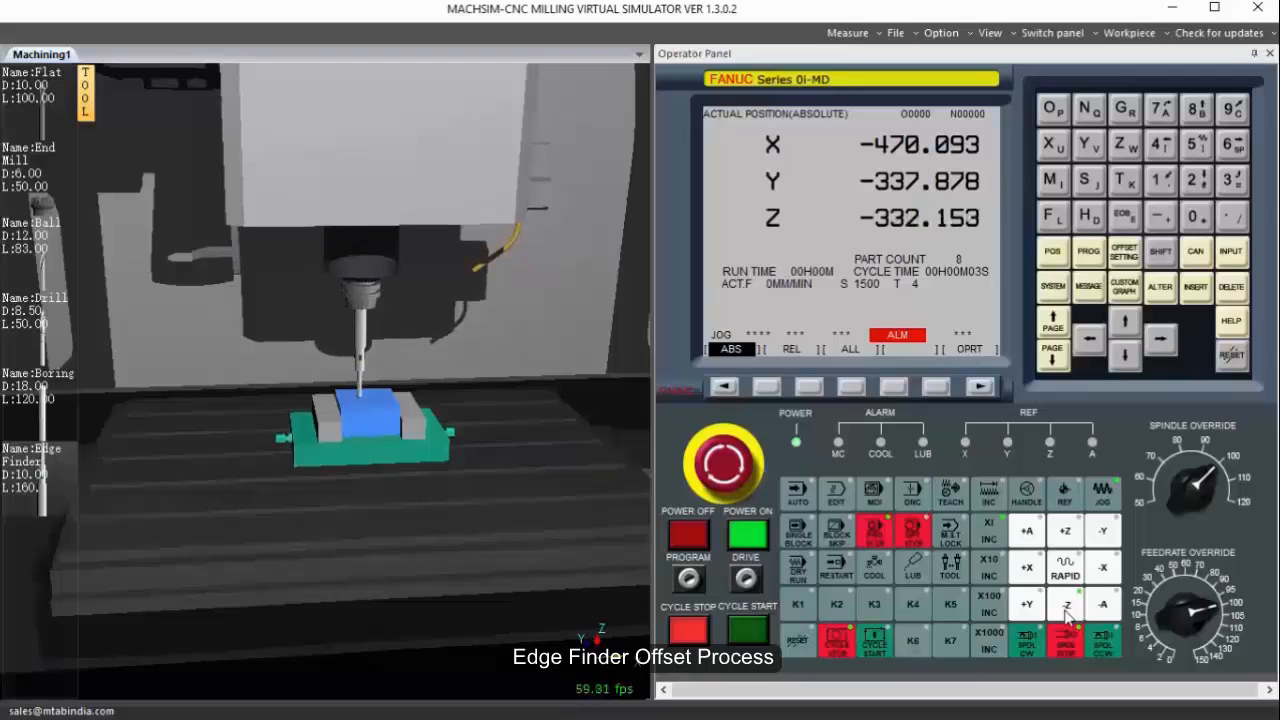
{"action": "scroll", "coordinate": [353, 407], "scroll_direction": "up", "scroll_amount": 9}
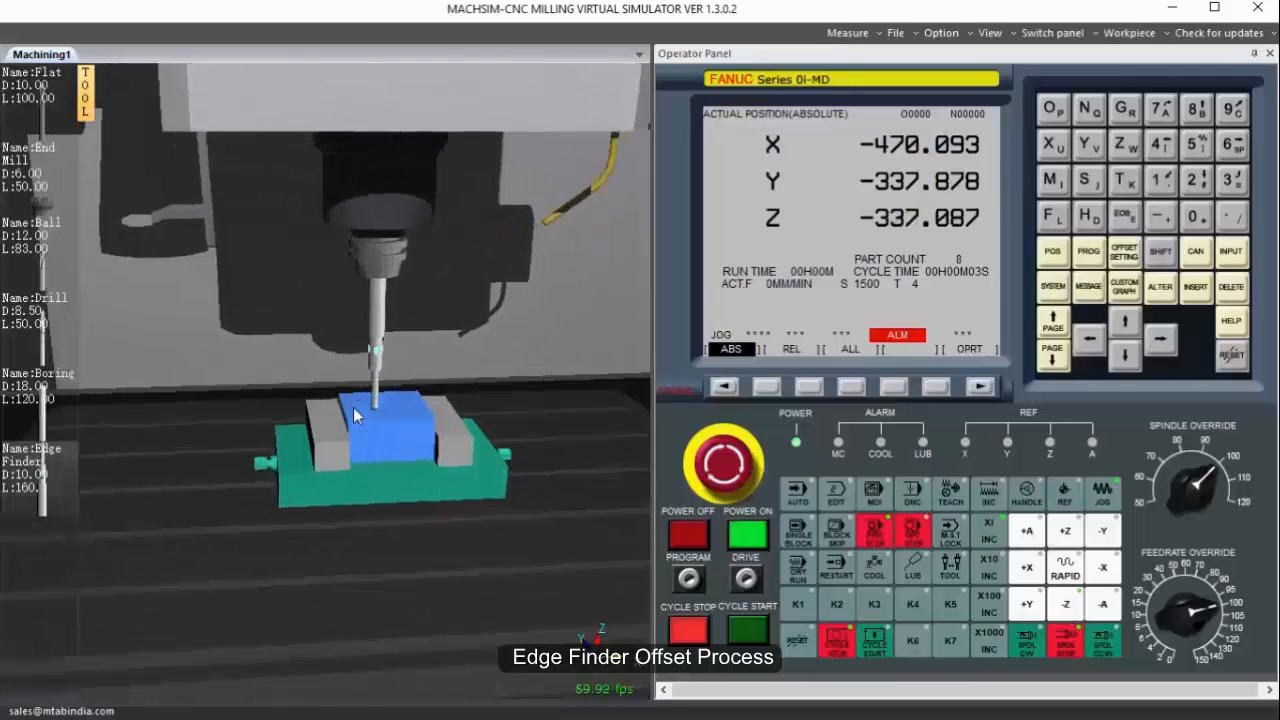
{"action": "middle_click_drag", "start_coordinate": [446, 391], "coordinate": [338, 372]}
{"action": "left_click", "coordinate": [1065, 531]}
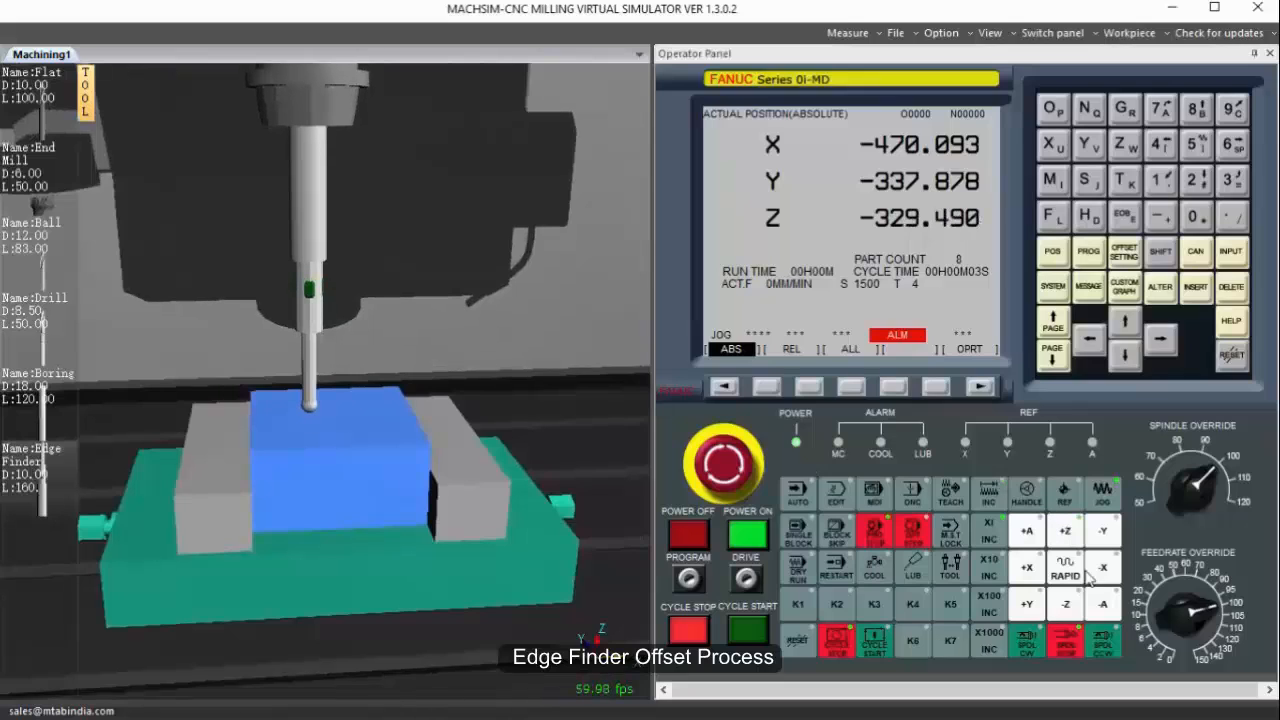
{"action": "left_click", "coordinate": [1075, 614]}
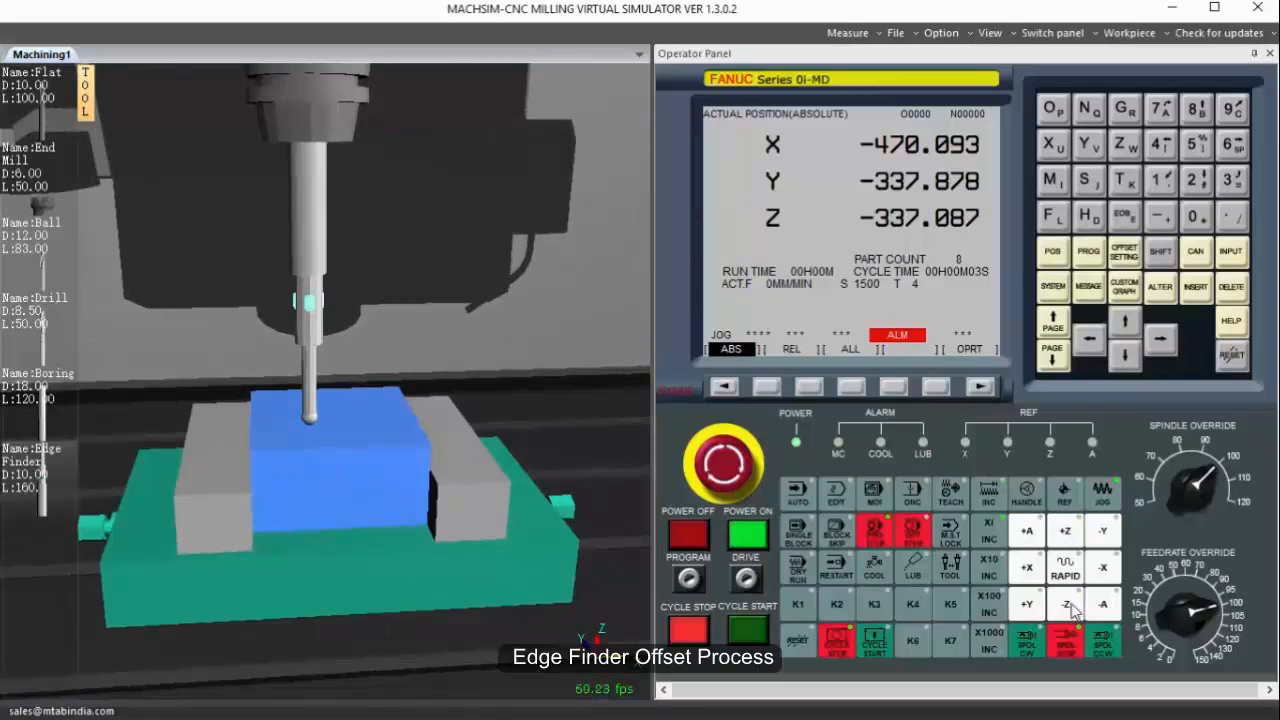
Measure the G54 Z work offset with Z0.0 at the workpiece's top face in the work coordinates.
{"action": "left_click", "coordinate": [1124, 257]}
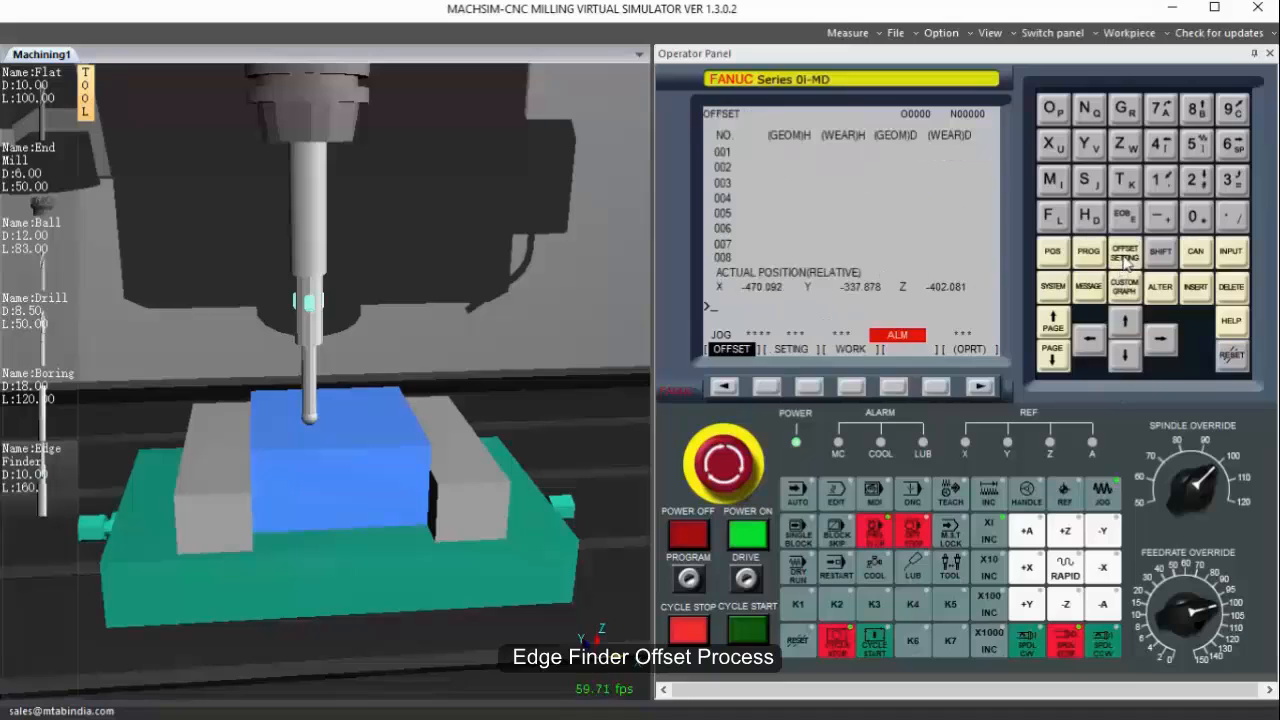
{"action": "left_click", "coordinate": [852, 386]}
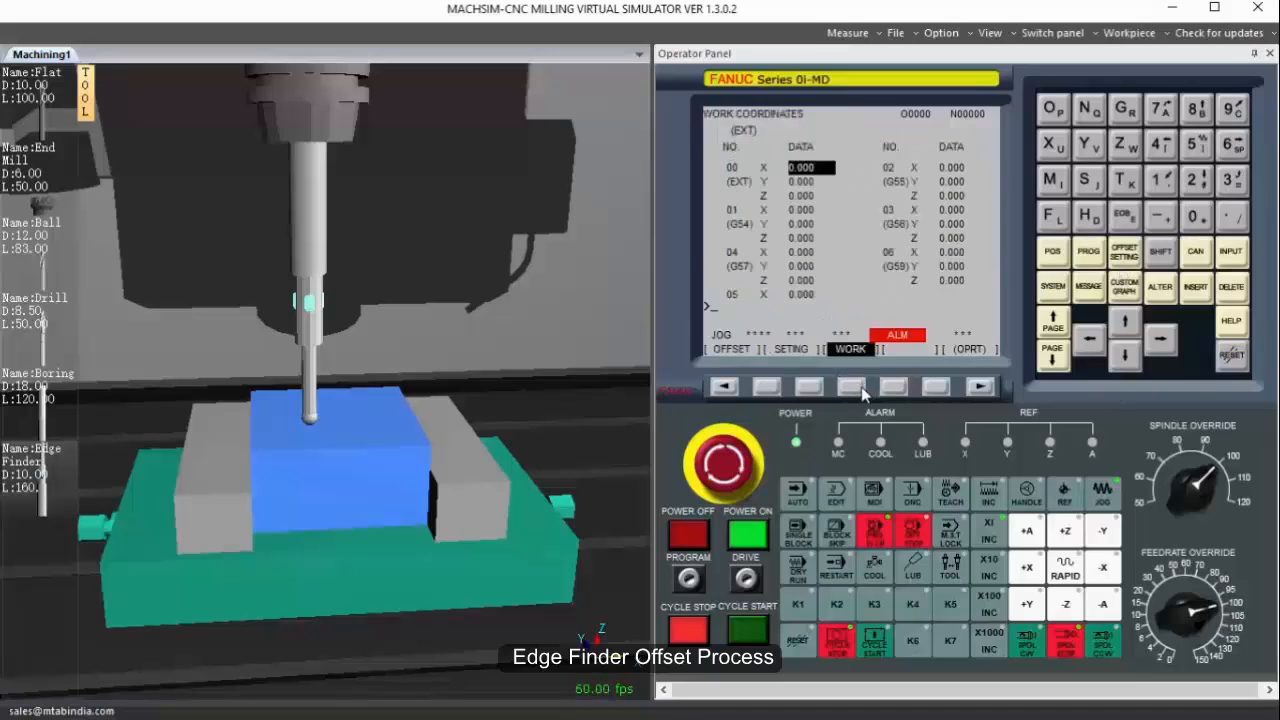
{"action": "left_click", "coordinate": [1138, 360]}
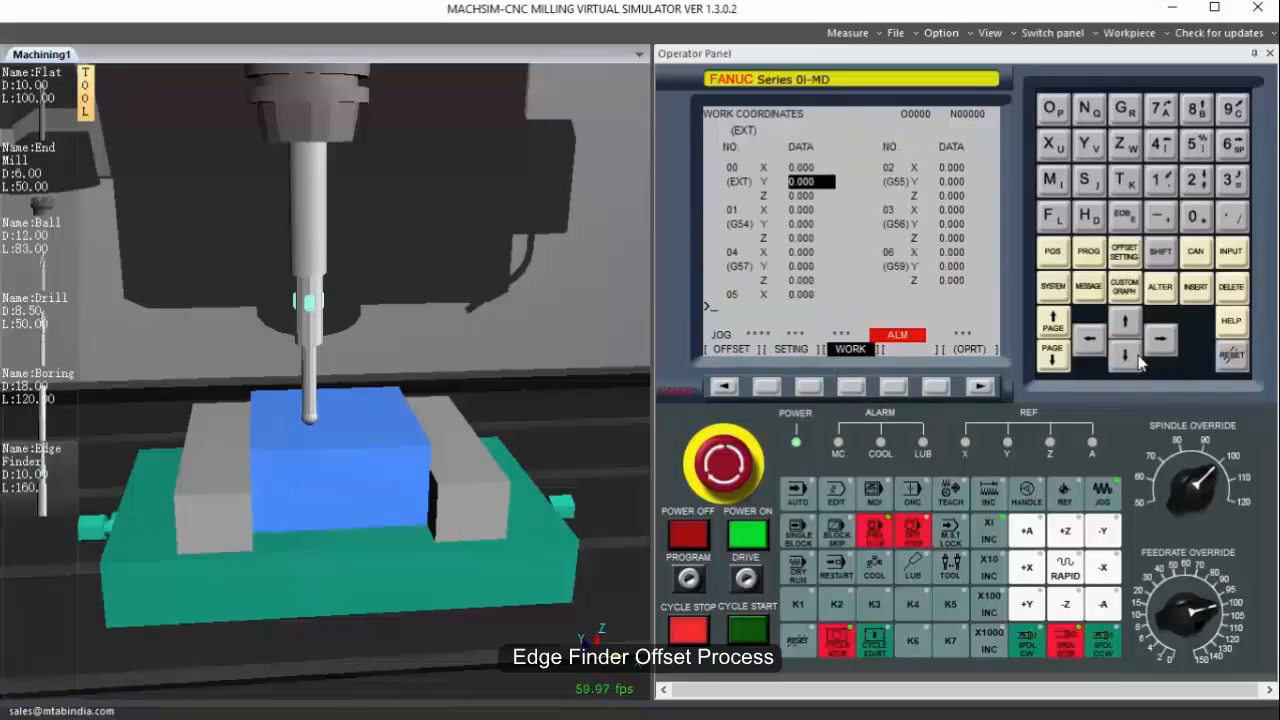
{"action": "left_click", "coordinate": [1138, 360]}
{"action": "left_click", "coordinate": [1138, 360]}
{"action": "left_click", "coordinate": [1126, 355]}
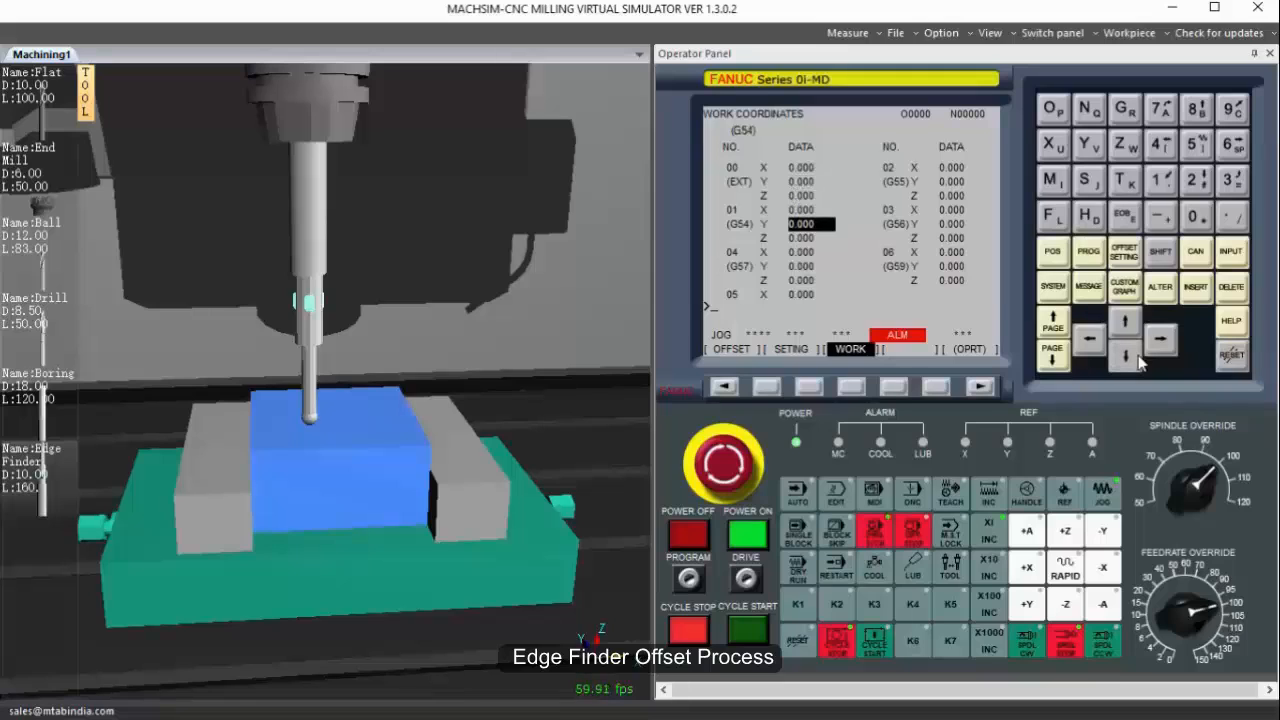
{"action": "left_click", "coordinate": [1126, 355]}
{"action": "left_click", "coordinate": [1125, 143]}
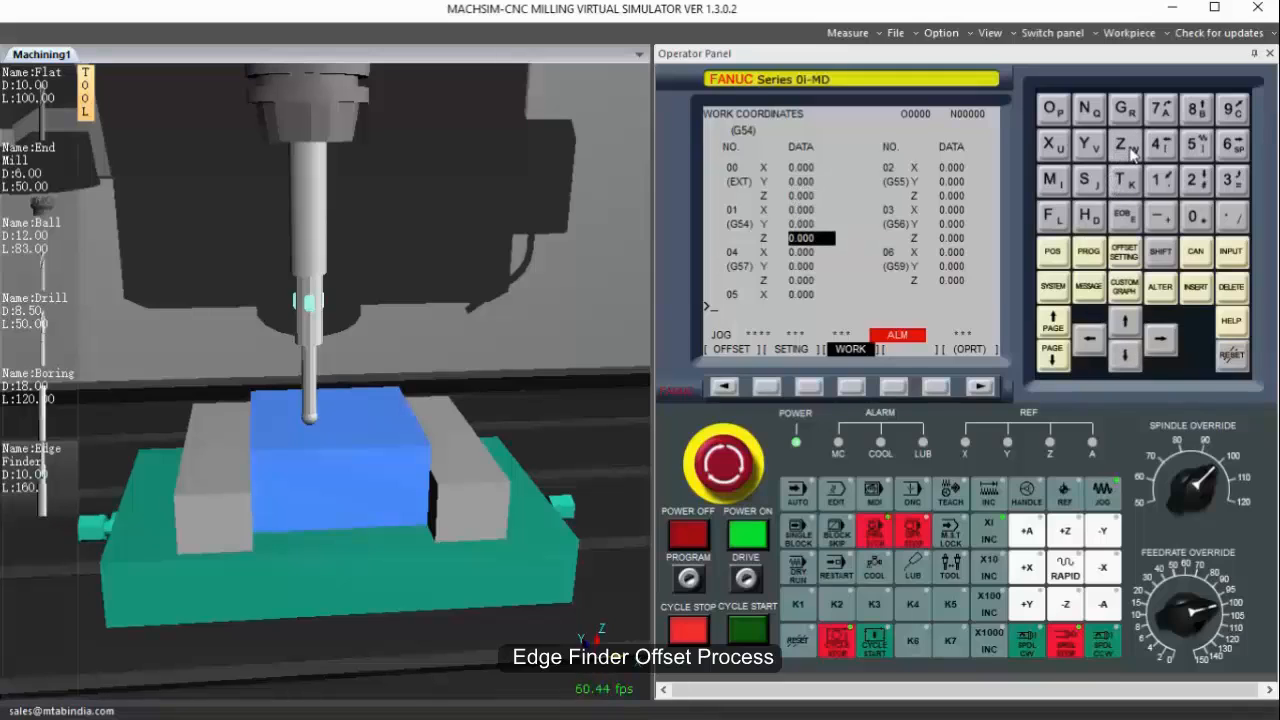
{"action": "left_click", "coordinate": [1196, 216]}
{"action": "left_click", "coordinate": [1231, 216]}
{"action": "left_click", "coordinate": [1199, 218]}
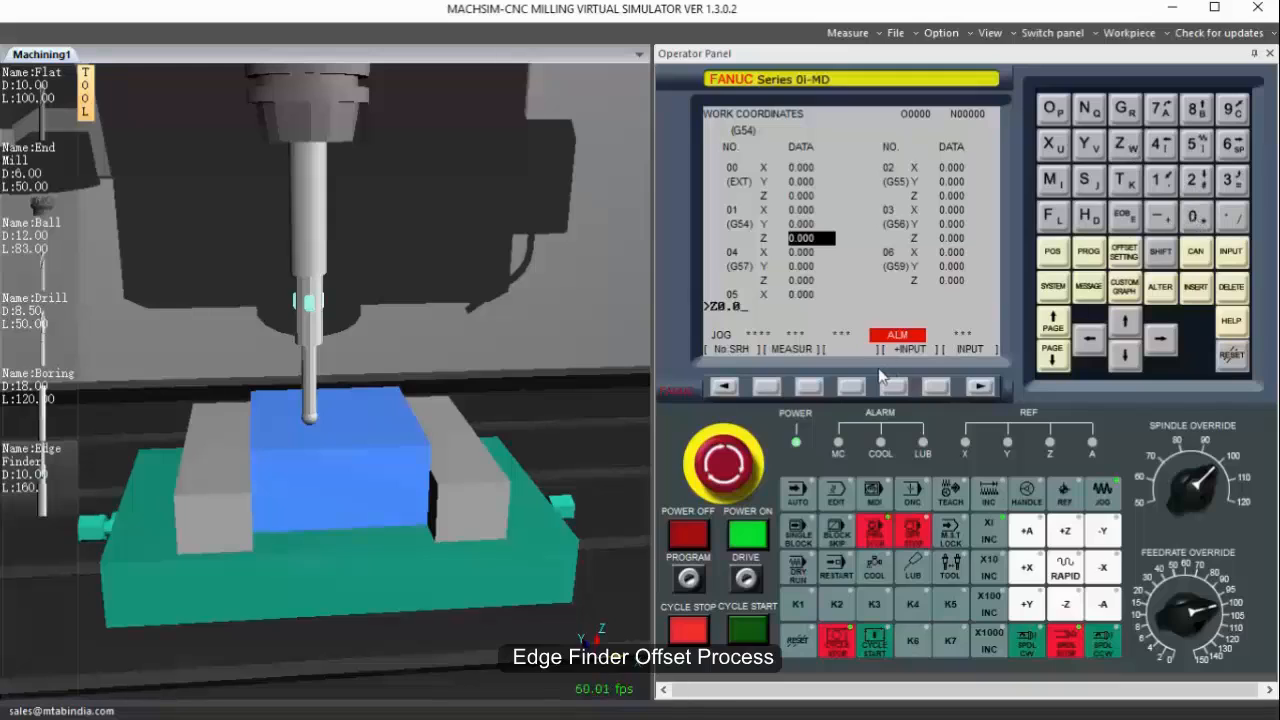
{"action": "left_click", "coordinate": [812, 389]}
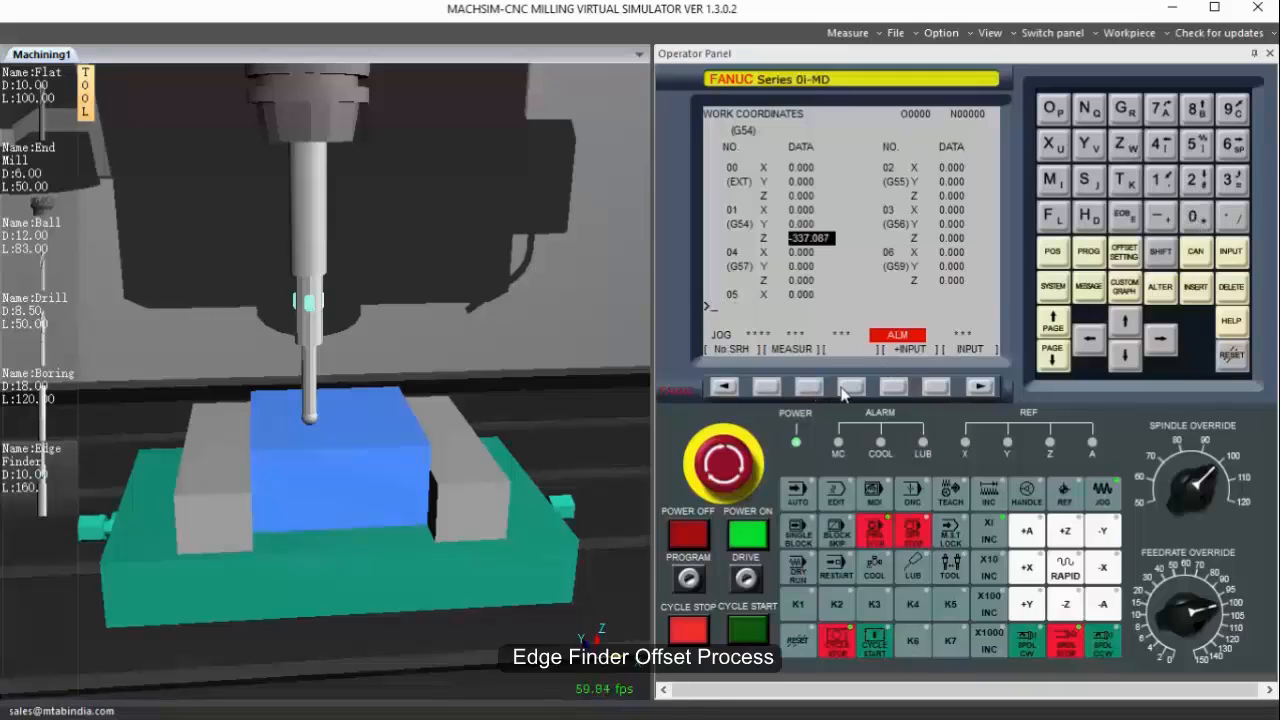
Raise the edge finder, jog it in X beyond the workpiece's negative-X side, and lower it beside that edge.
{"action": "left_click", "coordinate": [1066, 531]}
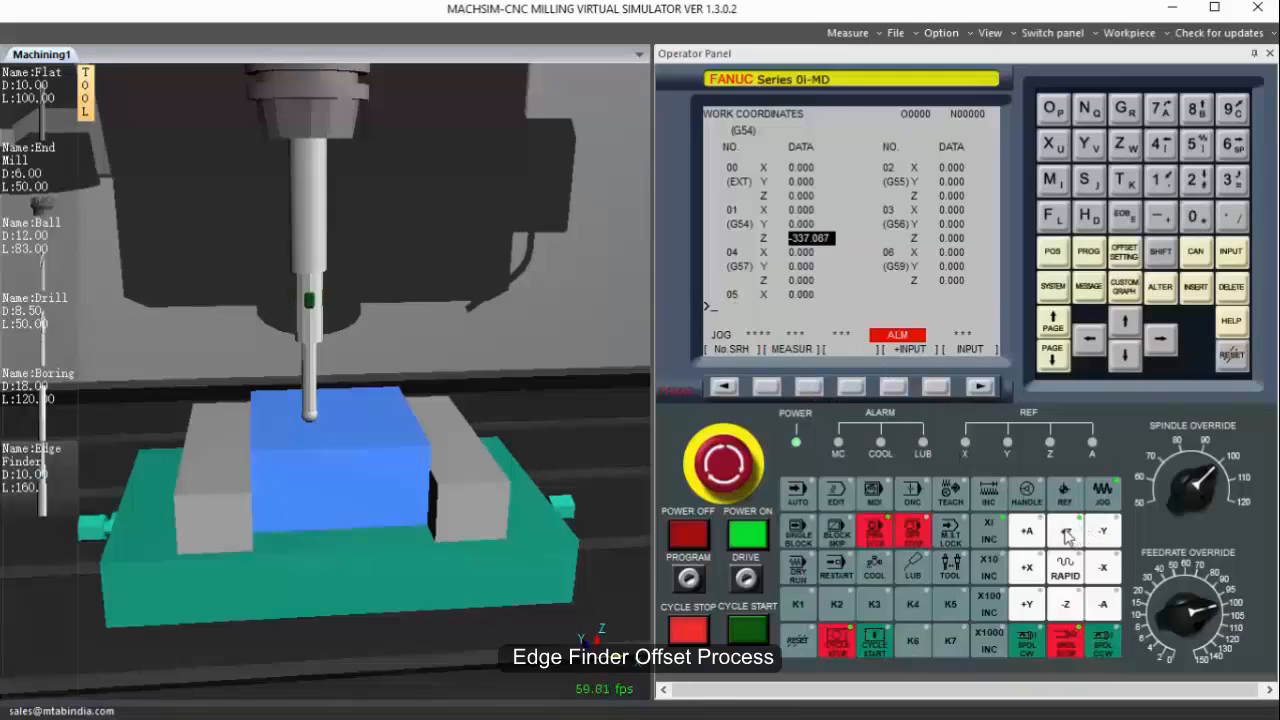
{"action": "left_click", "coordinate": [1030, 569]}
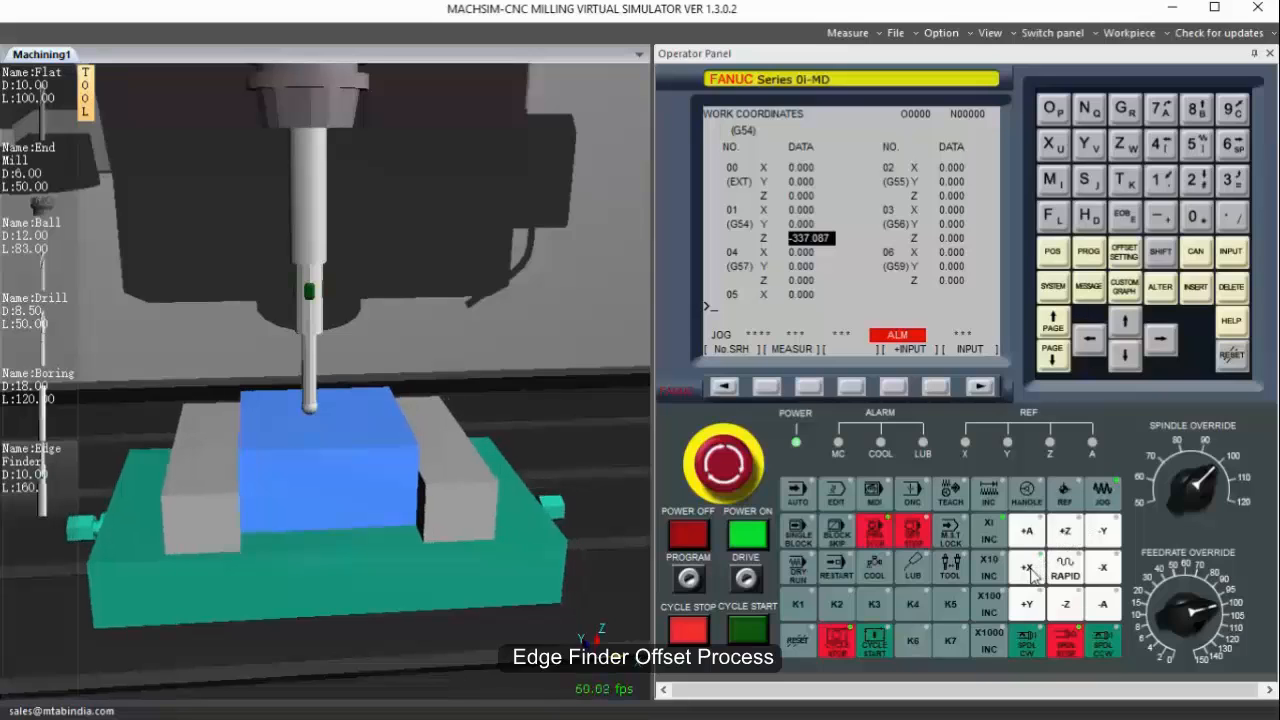
{"action": "left_click", "coordinate": [1101, 568]}
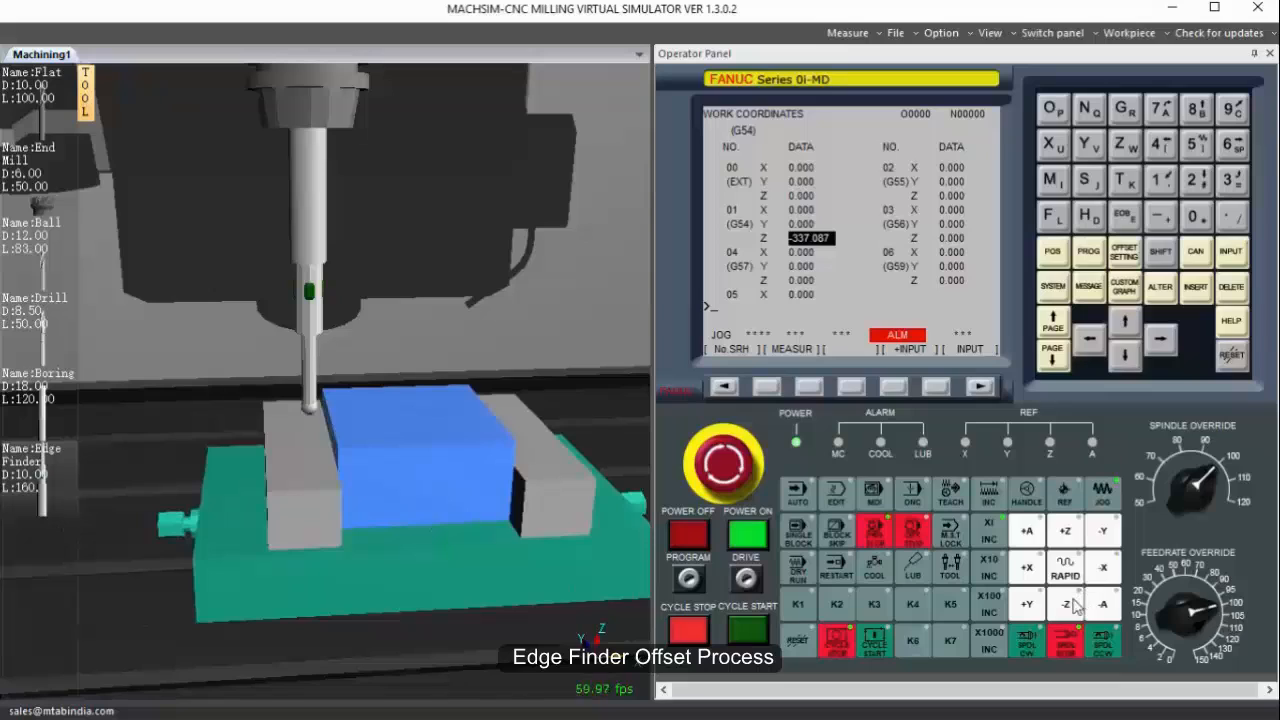
{"action": "left_click", "coordinate": [1070, 605]}
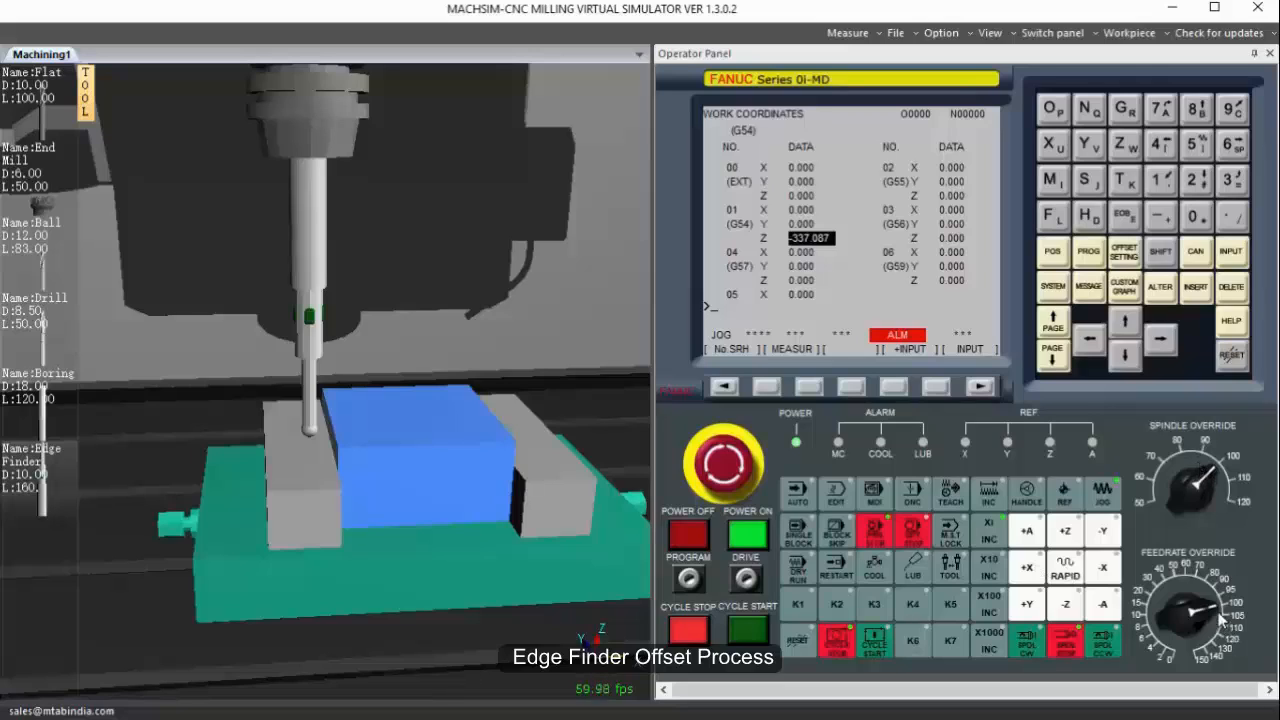
Lower the feedrate override and jog the edge finder in +X in small moves until it touches the workpiece's negative-X side.
{"action": "left_click_drag", "start_coordinate": [1182, 590], "coordinate": [1157, 612]}
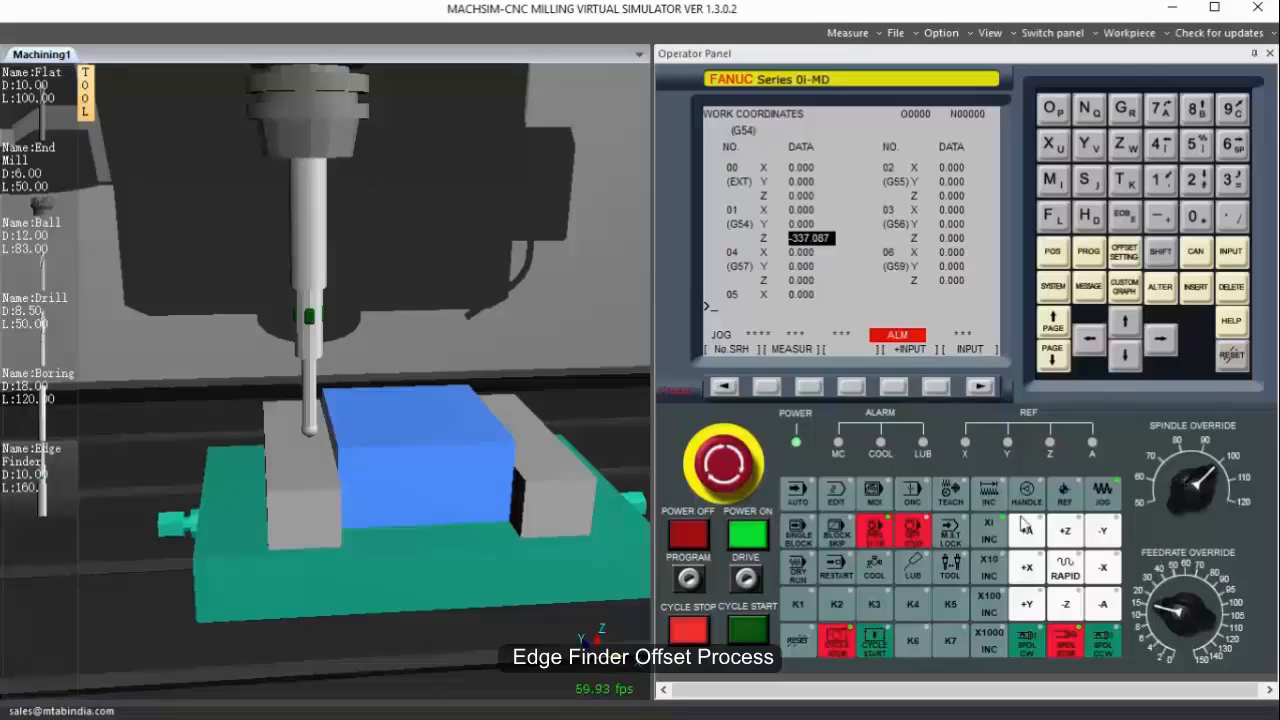
{"action": "left_click", "coordinate": [1028, 569]}
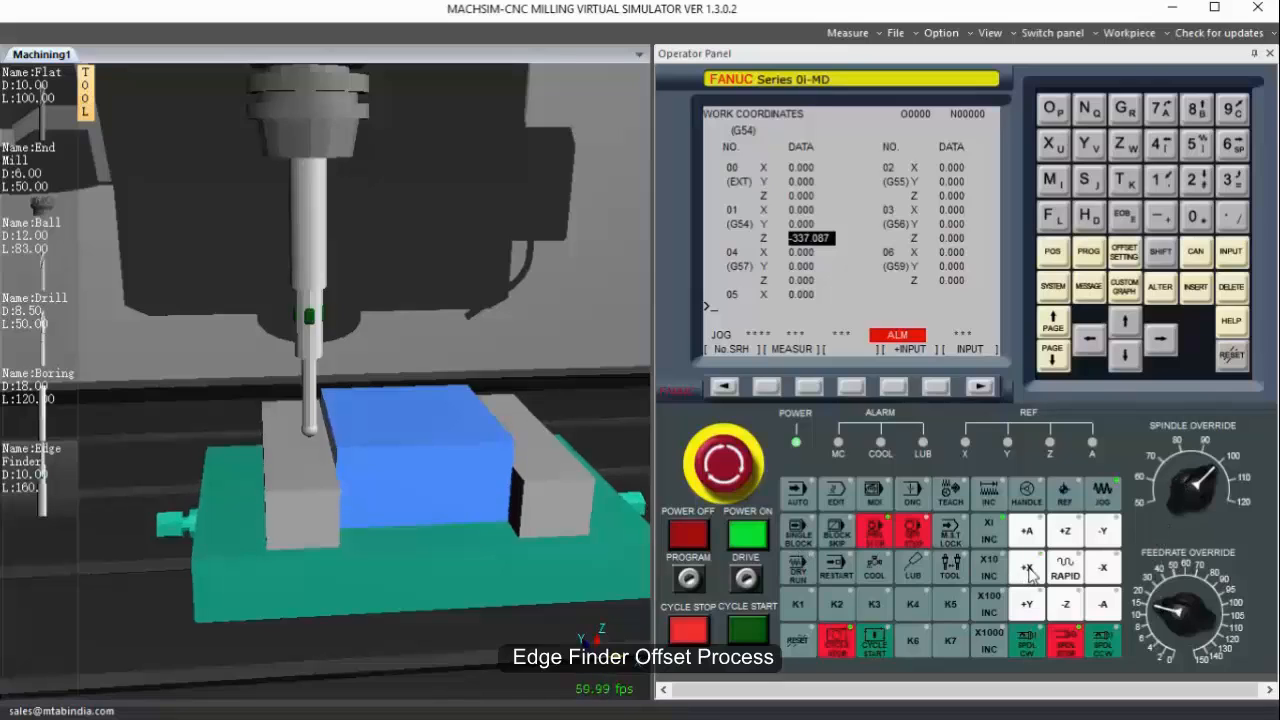
{"action": "left_click", "coordinate": [1028, 569]}
{"action": "left_click", "coordinate": [1028, 569]}
{"action": "left_click", "coordinate": [1028, 569]}
{"action": "left_click", "coordinate": [1028, 569]}
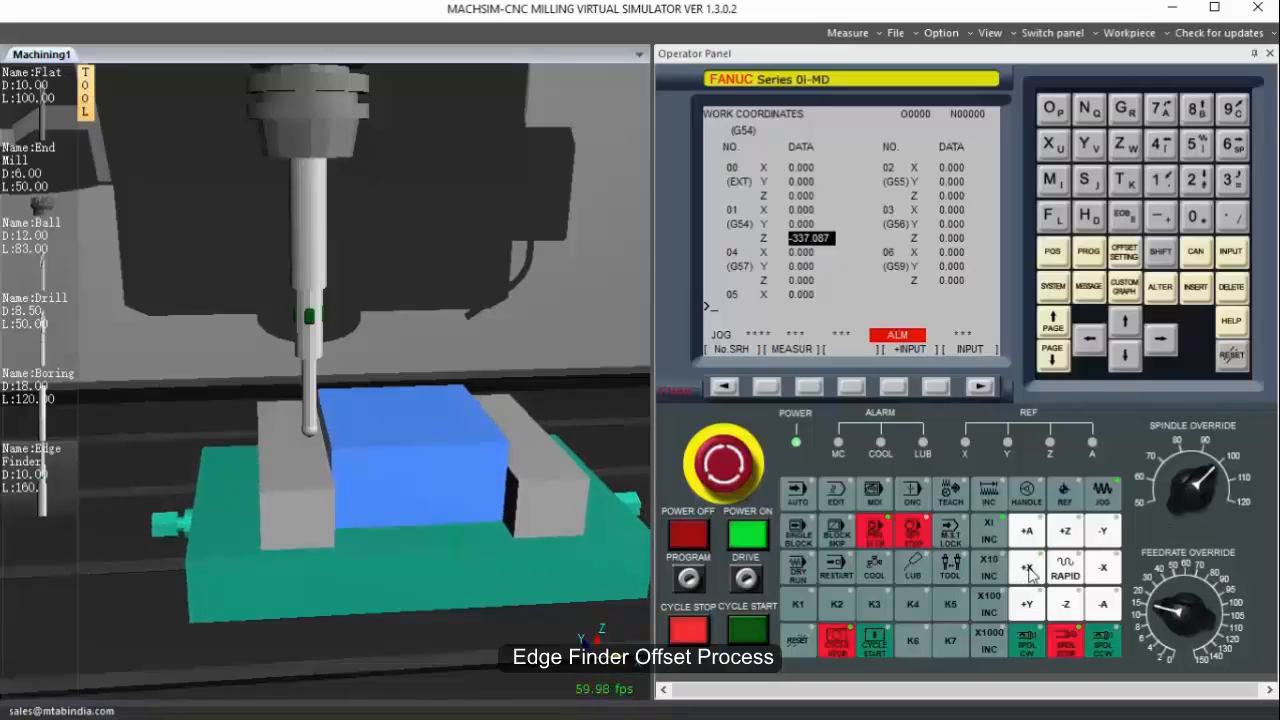
{"action": "left_click", "coordinate": [1028, 569]}
{"action": "left_click", "coordinate": [1028, 569]}
{"action": "left_click", "coordinate": [1028, 569]}
{"action": "left_click", "coordinate": [1028, 569]}
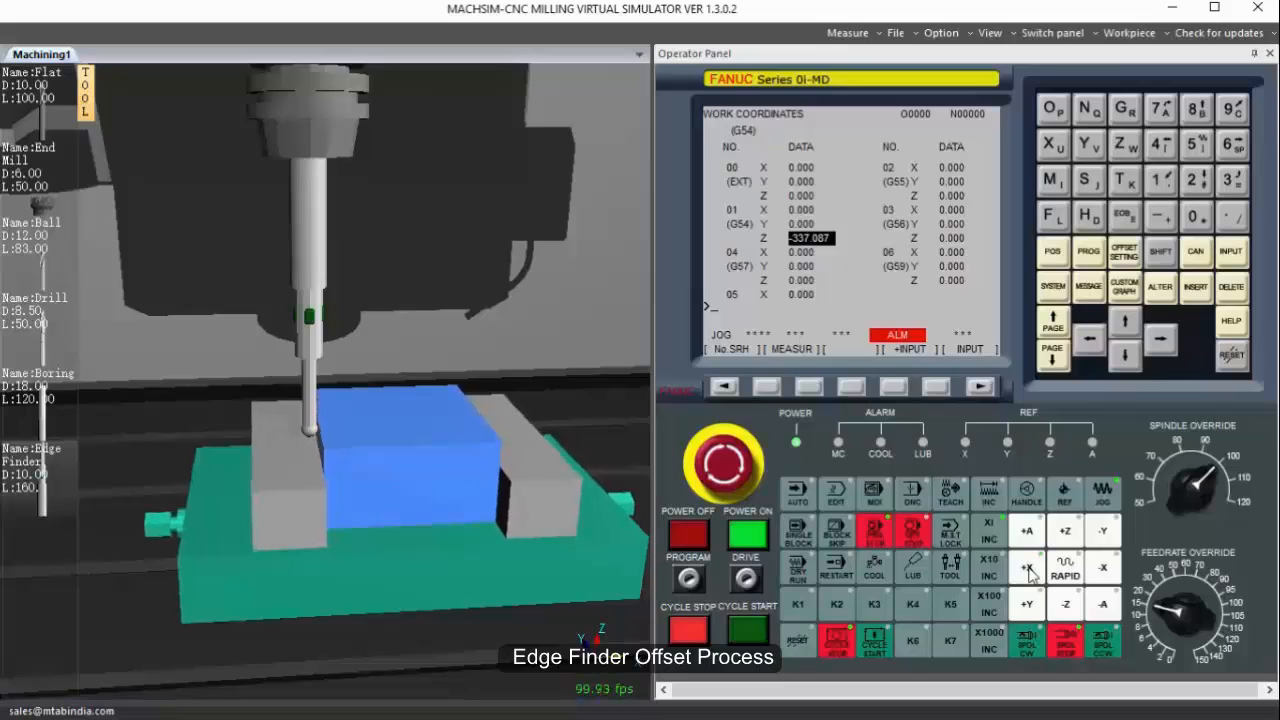
{"action": "left_click", "coordinate": [1028, 569]}
Measure the G54 X work offset with X0. at the touched edge in the work coordinates.
{"action": "left_click", "coordinate": [1124, 321]}
{"action": "left_click", "coordinate": [1052, 145]}
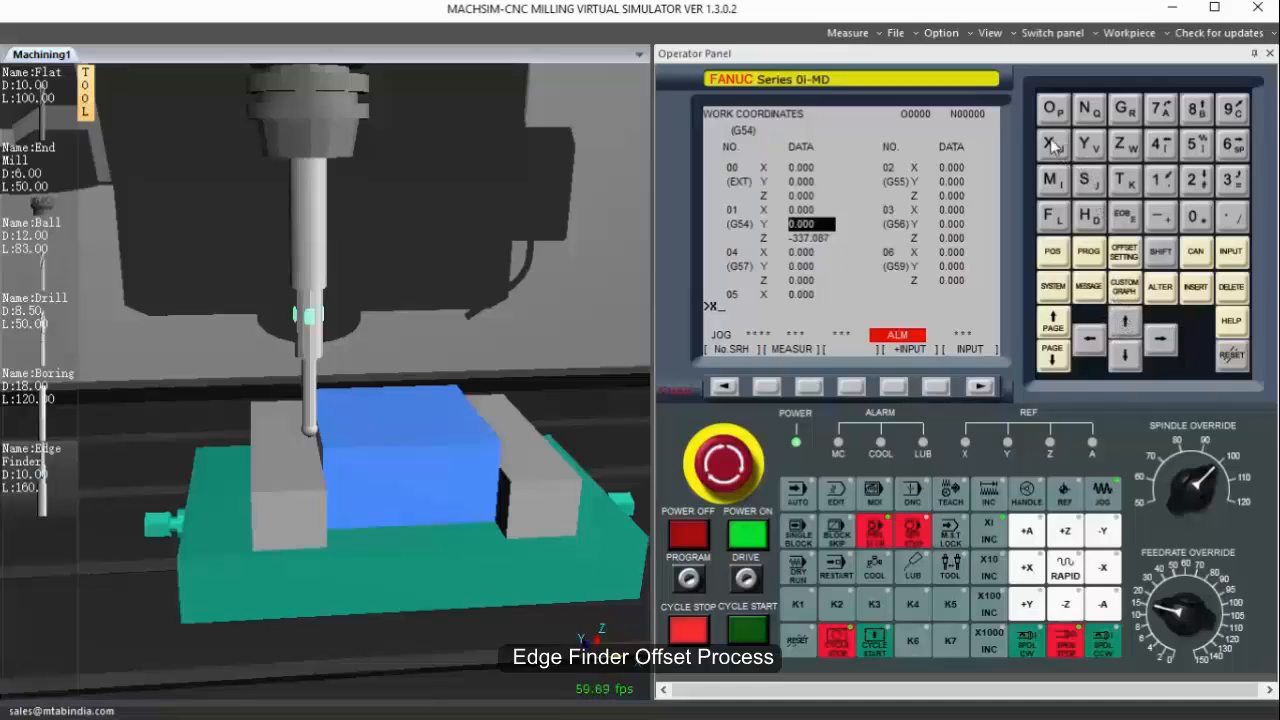
{"action": "left_click", "coordinate": [1195, 213]}
{"action": "left_click", "coordinate": [1218, 219]}
{"action": "left_click", "coordinate": [817, 394]}
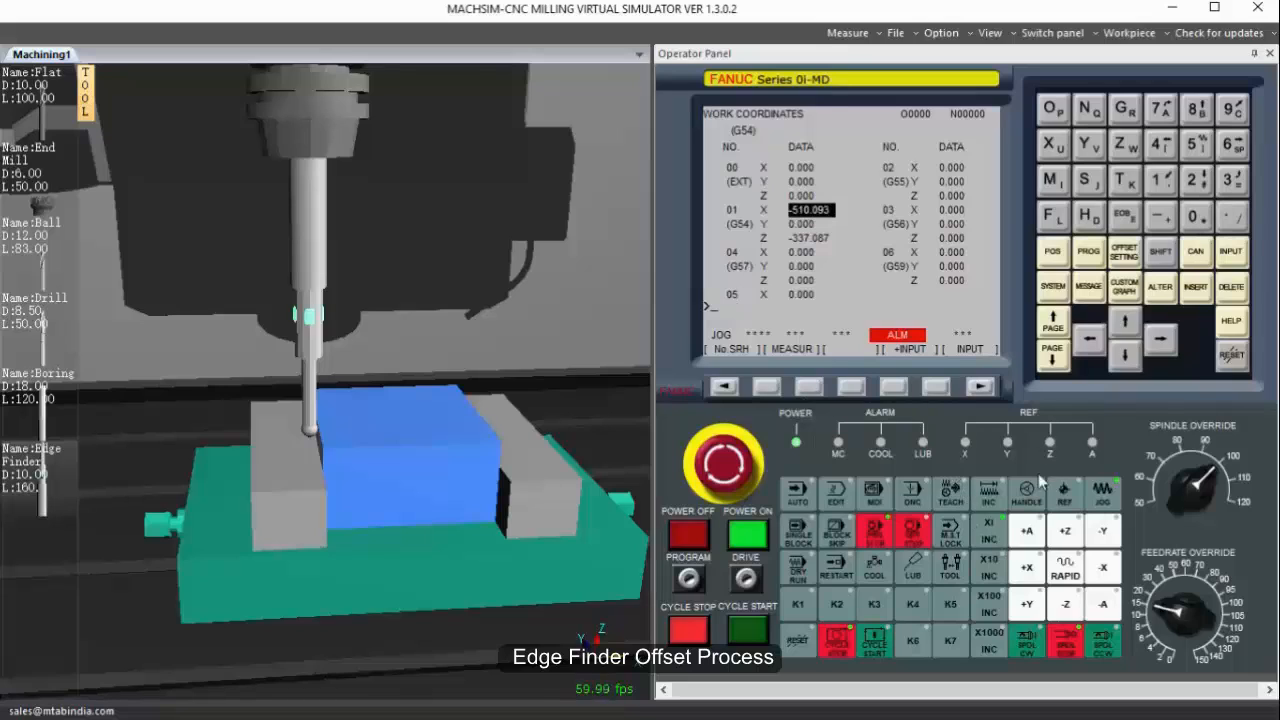
Back the edge finder off the workpiece in -X and raise it in Z.
{"action": "left_click", "coordinate": [1104, 568]}
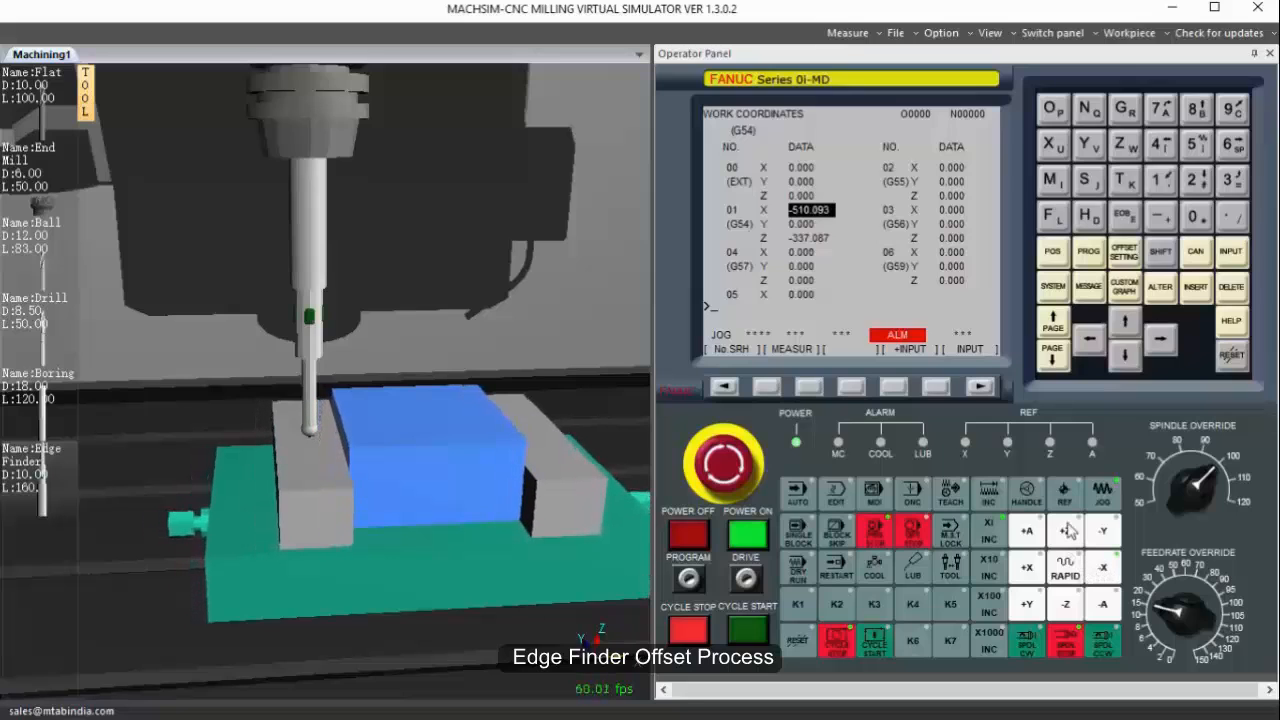
{"action": "left_click", "coordinate": [1068, 531]}
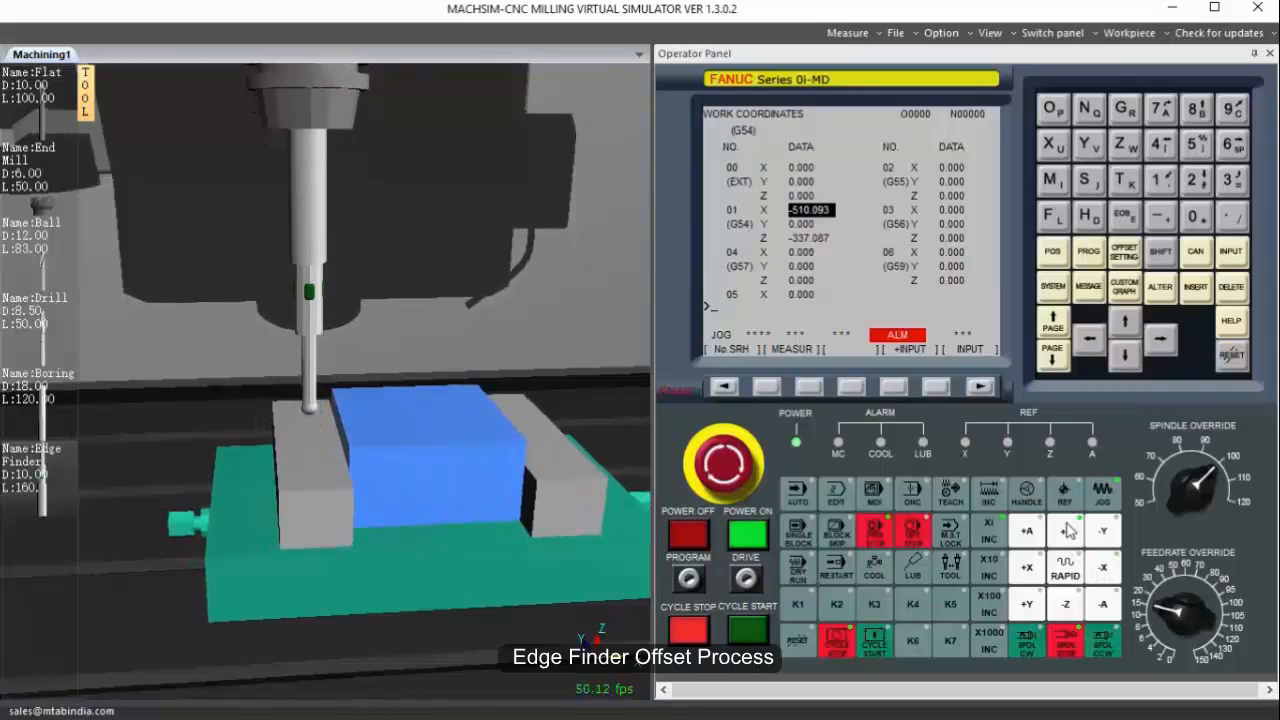
{"action": "left_click_drag", "start_coordinate": [446, 517], "coordinate": [626, 480]}
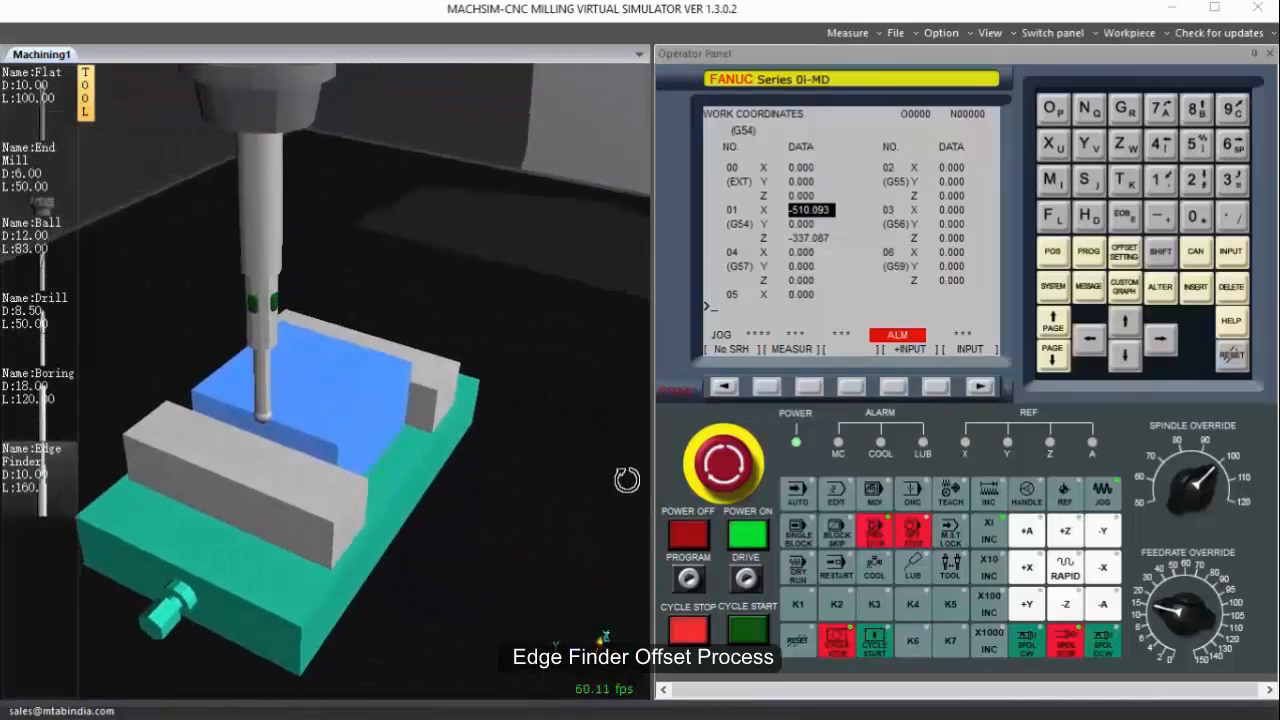
Raise the feedrate override, jog the edge finder in -Y past the workpiece's front side, shift it in +X, and lower it beside that face.
{"action": "left_click", "coordinate": [1101, 570]}
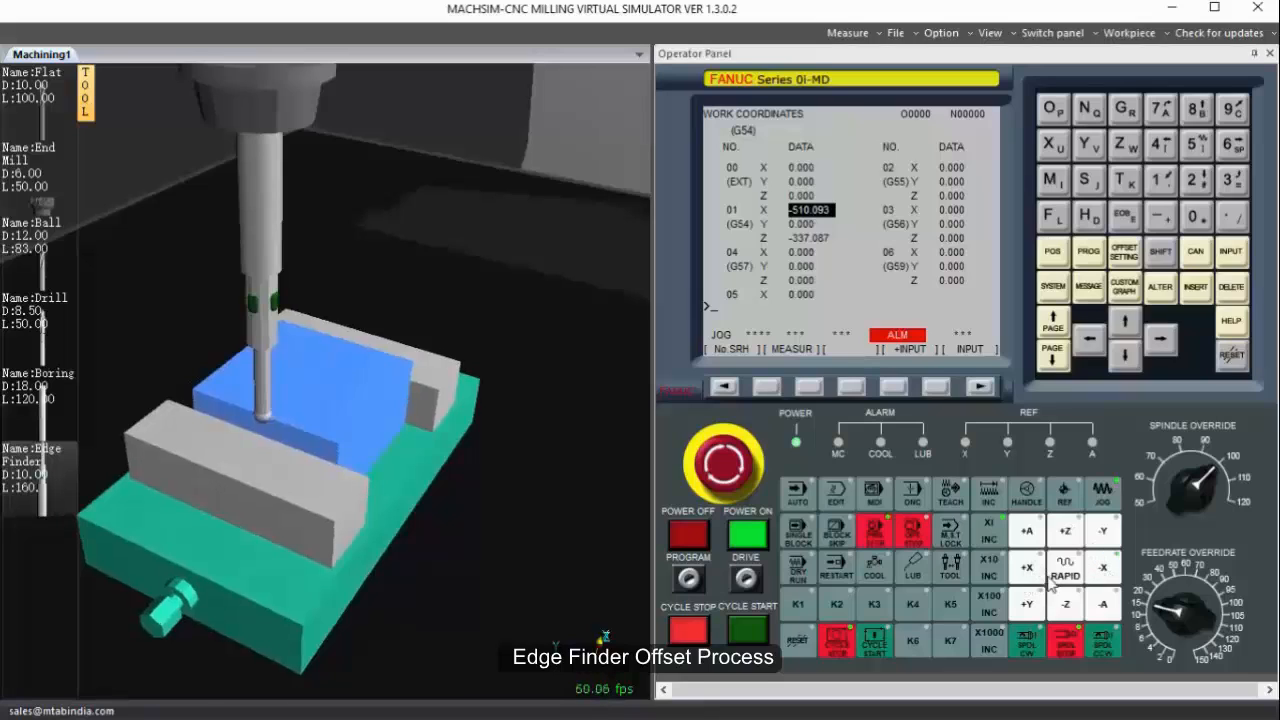
{"action": "left_click", "coordinate": [1026, 604]}
{"action": "left_click", "coordinate": [1102, 531]}
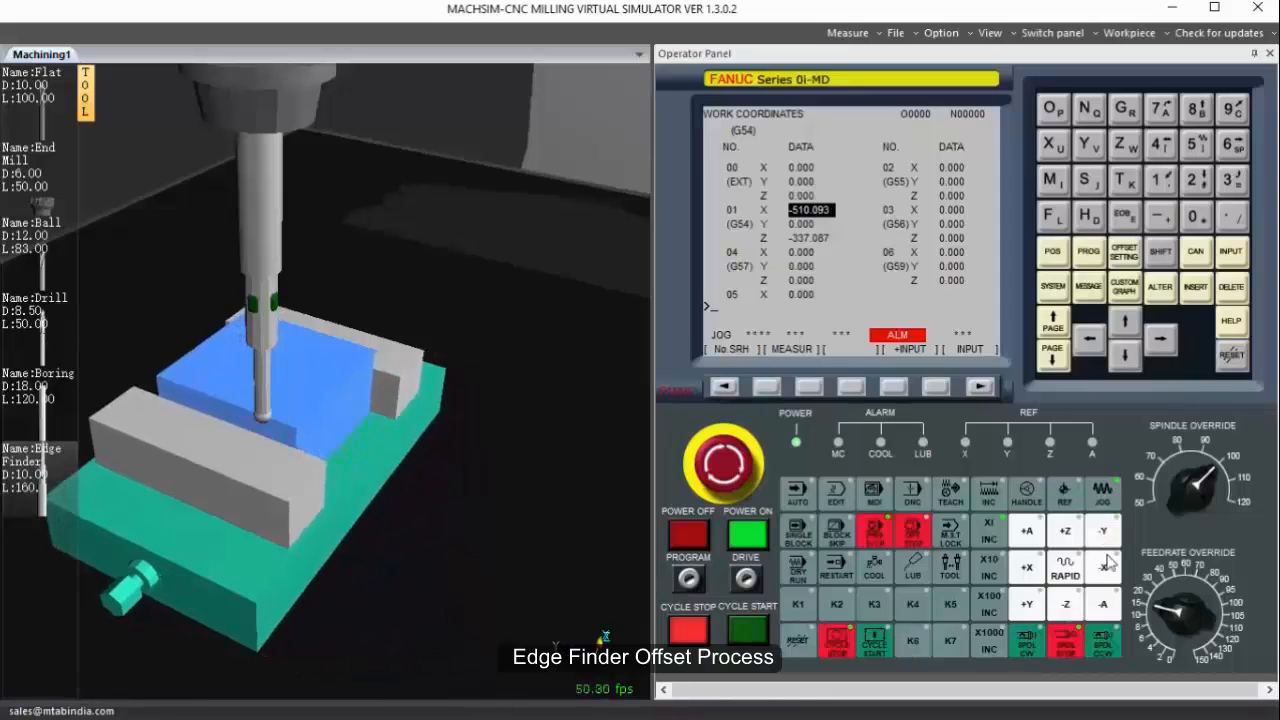
{"action": "left_click_drag", "start_coordinate": [1205, 588], "coordinate": [1186, 588]}
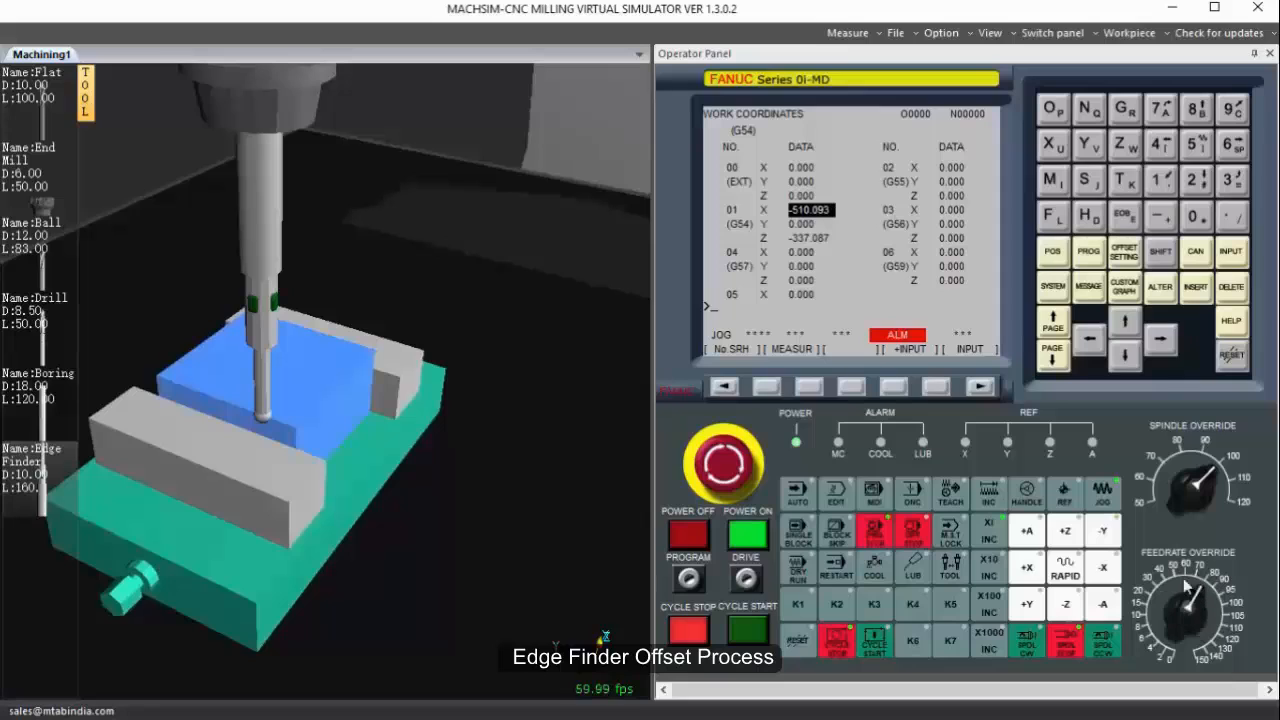
{"action": "left_click", "coordinate": [1103, 540]}
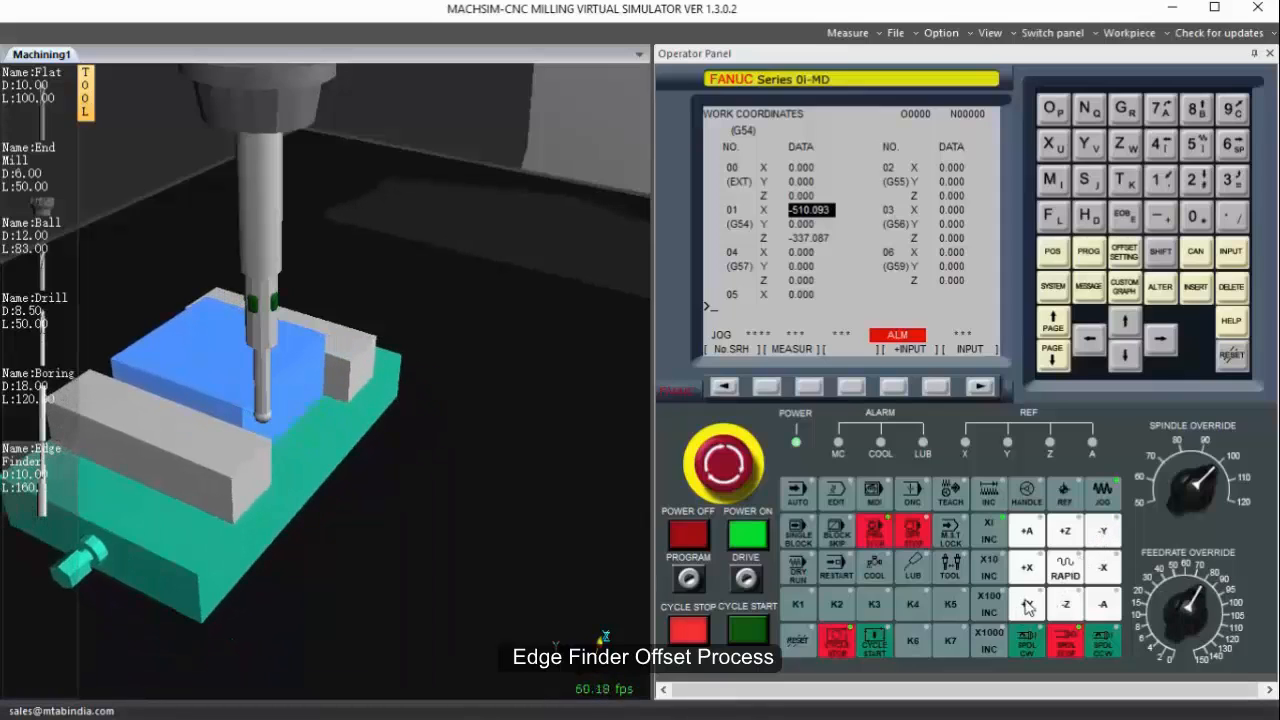
{"action": "left_click", "coordinate": [1097, 540]}
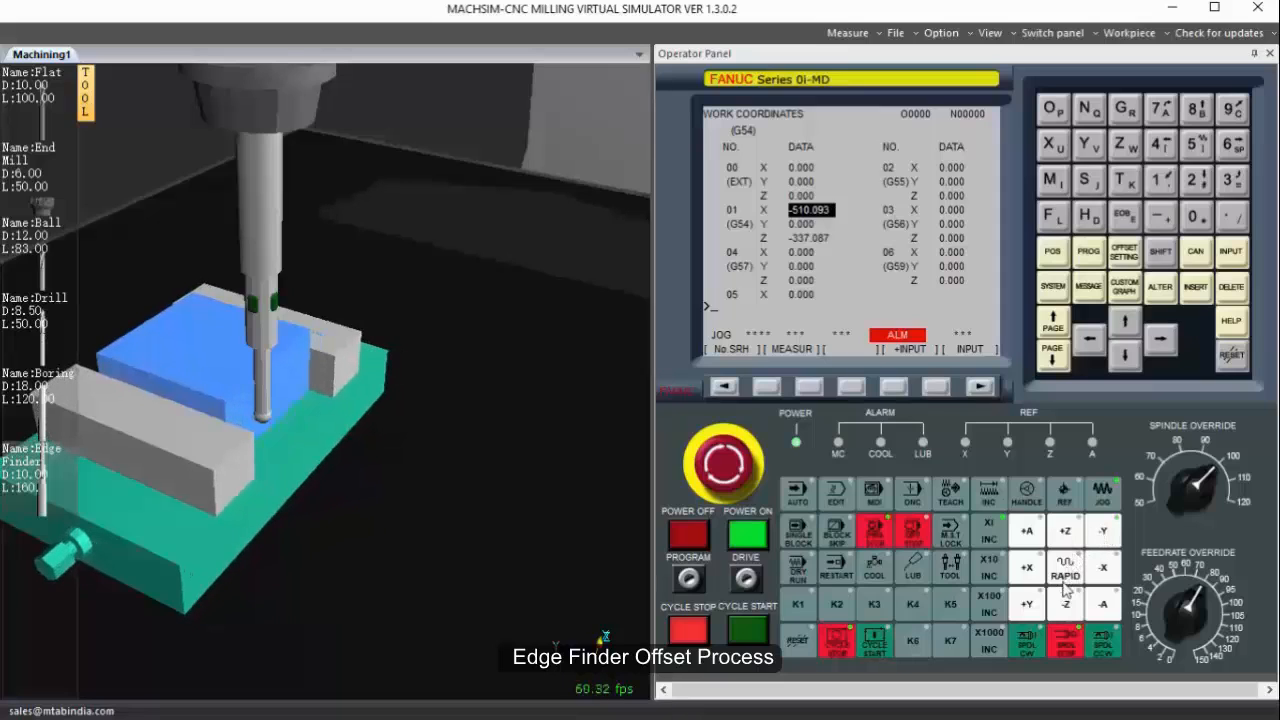
{"action": "left_click", "coordinate": [1022, 568]}
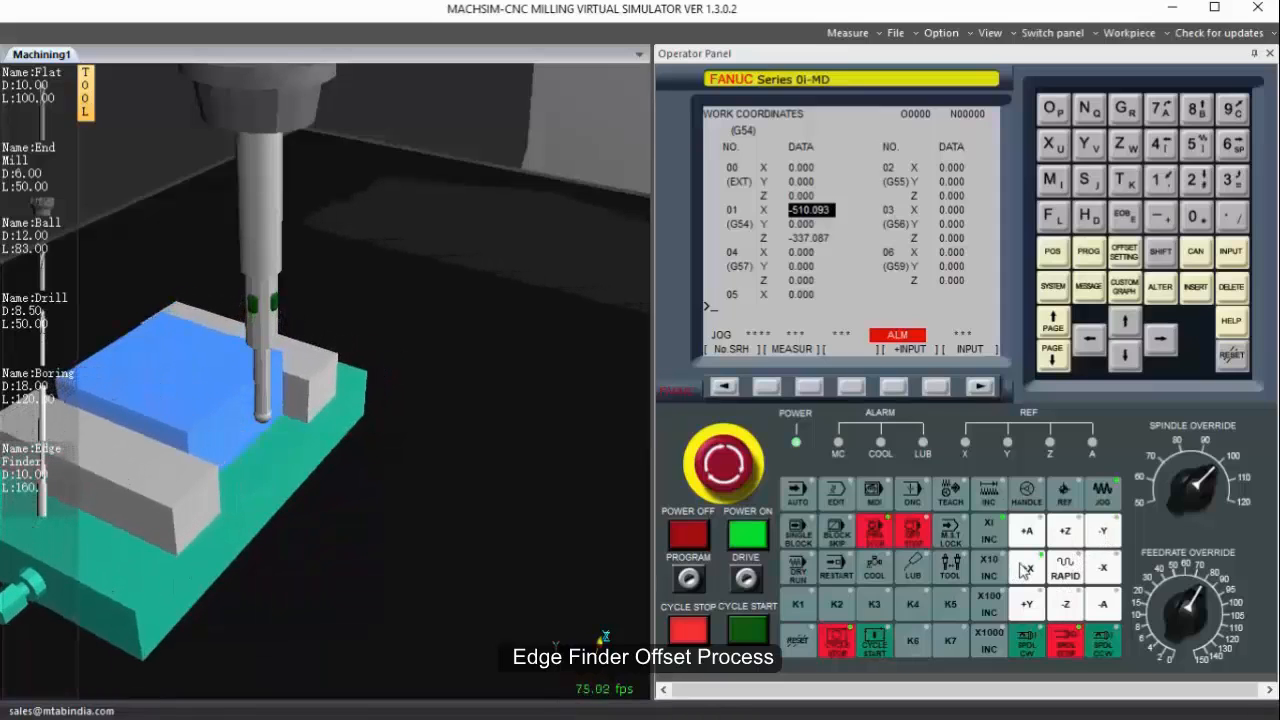
{"action": "left_click", "coordinate": [1078, 604]}
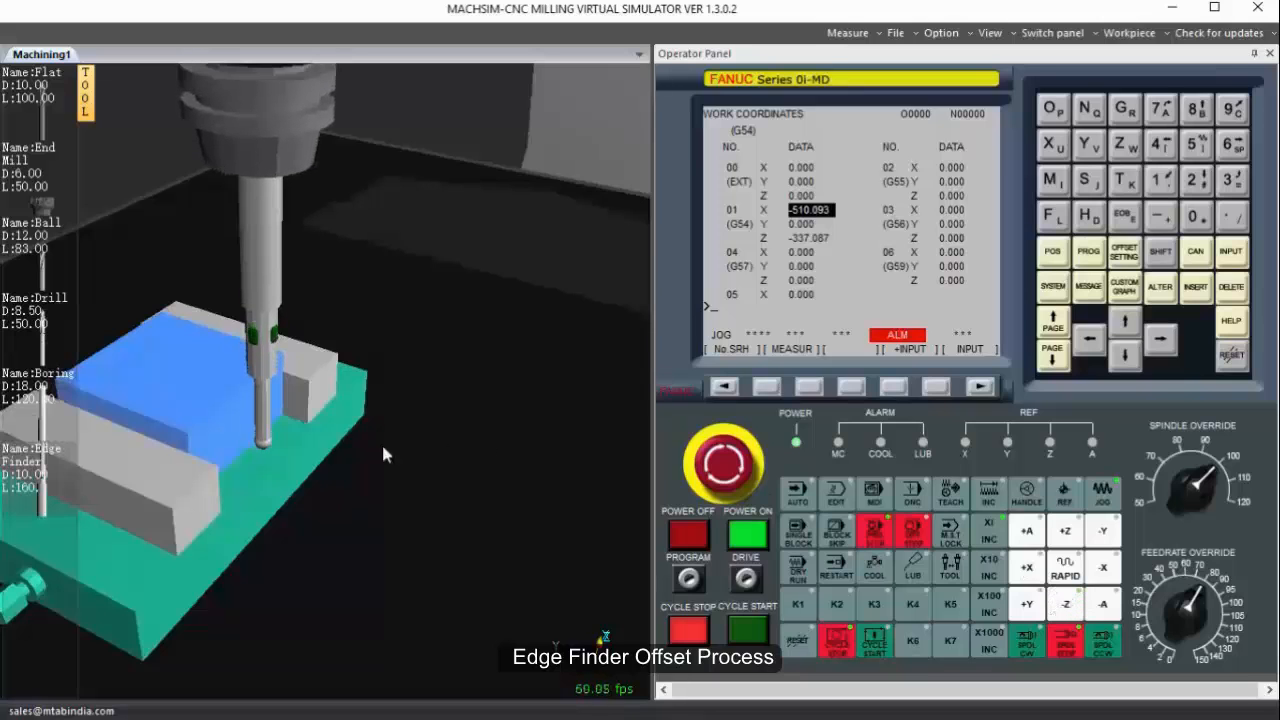
Jog the edge finder in +Y at a reduced feedrate override until it touches the workpiece's negative-Y side.
{"action": "middle_click_drag", "start_coordinate": [383, 449], "coordinate": [459, 400]}
{"action": "scroll", "coordinate": [245, 511], "scroll_direction": "up", "scroll_amount": 2}
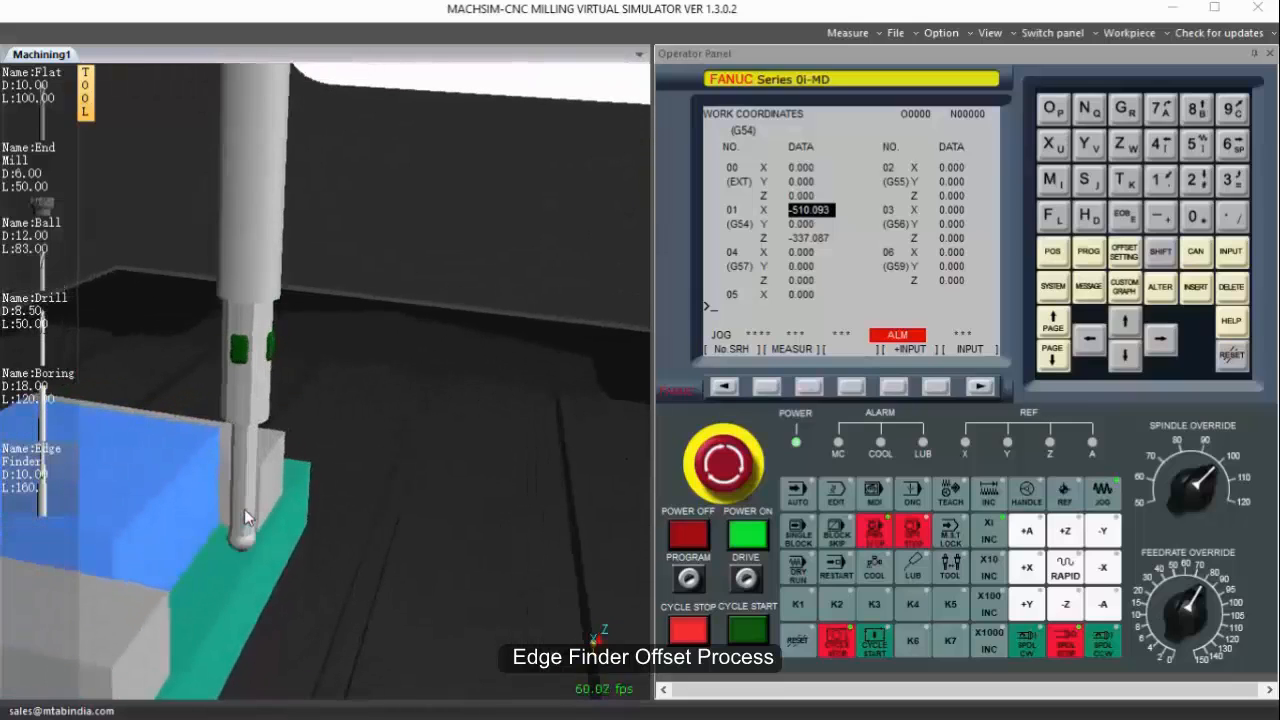
{"action": "scroll", "coordinate": [244, 509], "scroll_direction": "down", "scroll_amount": 1}
{"action": "left_click", "coordinate": [1030, 604]}
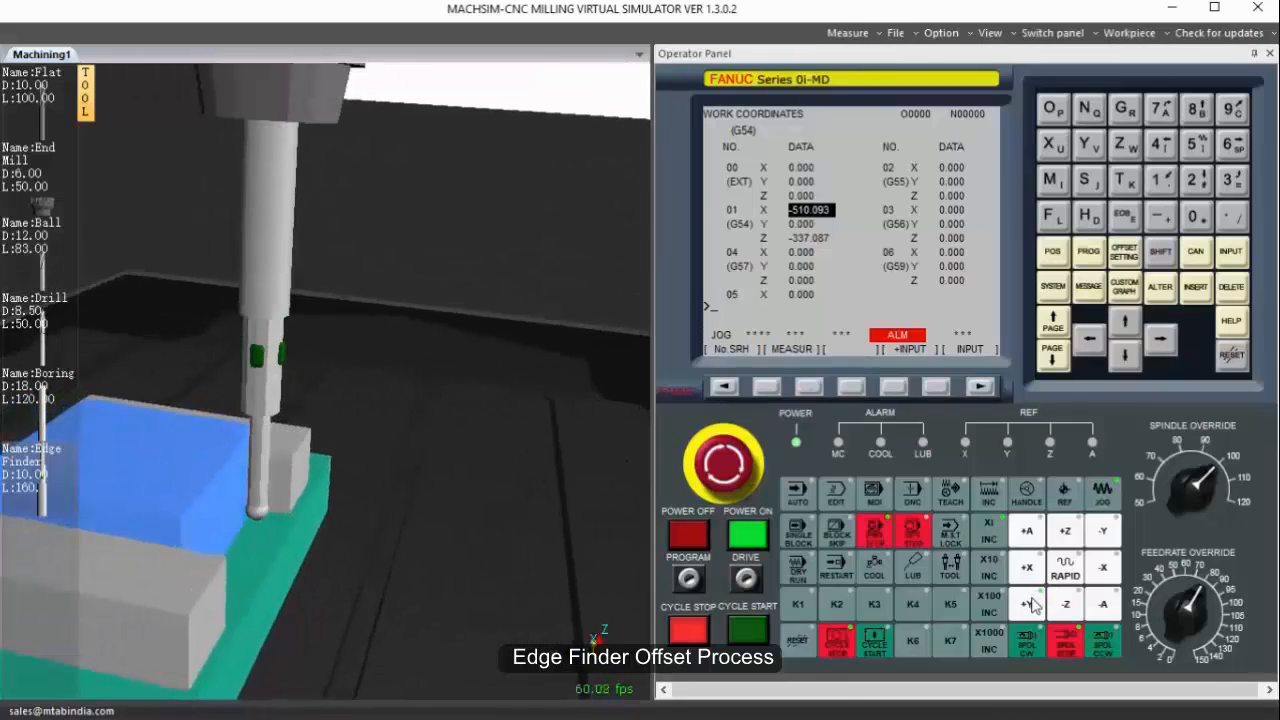
{"action": "left_click", "coordinate": [1065, 575]}
{"action": "left_click", "coordinate": [1162, 610]}
{"action": "left_click", "coordinate": [1040, 607]}
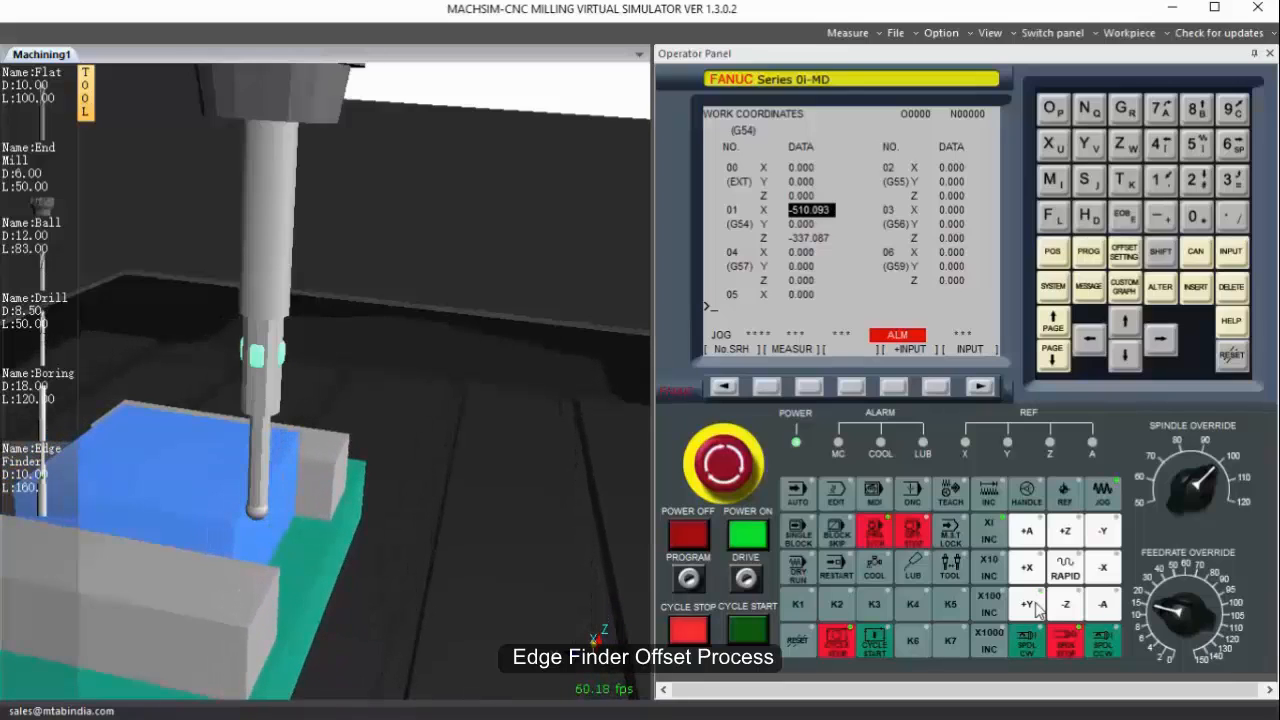
Measure the G54 Y work offset with Y0.0 at the touched edge.
{"action": "left_click", "coordinate": [1196, 215]}
{"action": "left_click", "coordinate": [1231, 217]}
{"action": "left_click", "coordinate": [1196, 215]}
{"action": "left_click", "coordinate": [815, 390]}
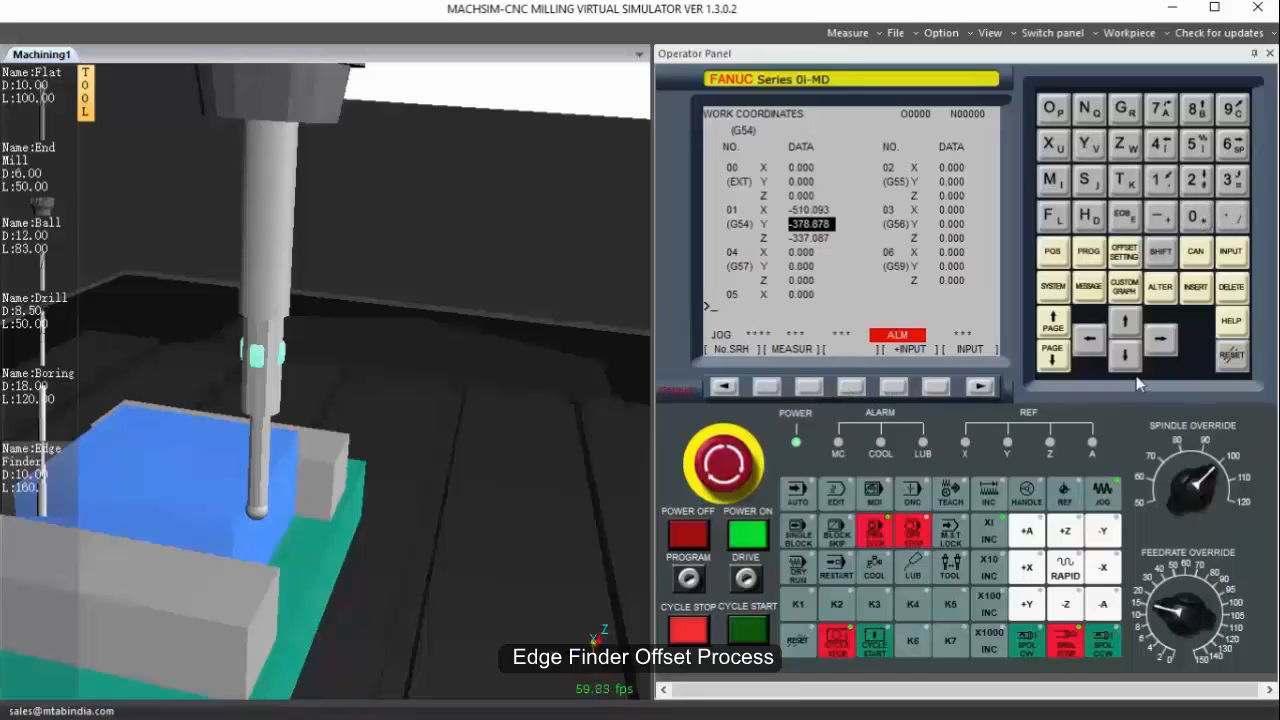
Return the Z, X and Y axes to their home positions in reference mode, starting with Z.
{"action": "scroll", "coordinate": [397, 400], "scroll_direction": "down", "scroll_amount": 5}
{"action": "middle_click_drag", "start_coordinate": [338, 448], "coordinate": [262, 447]}
{"action": "left_click", "coordinate": [1104, 497]}
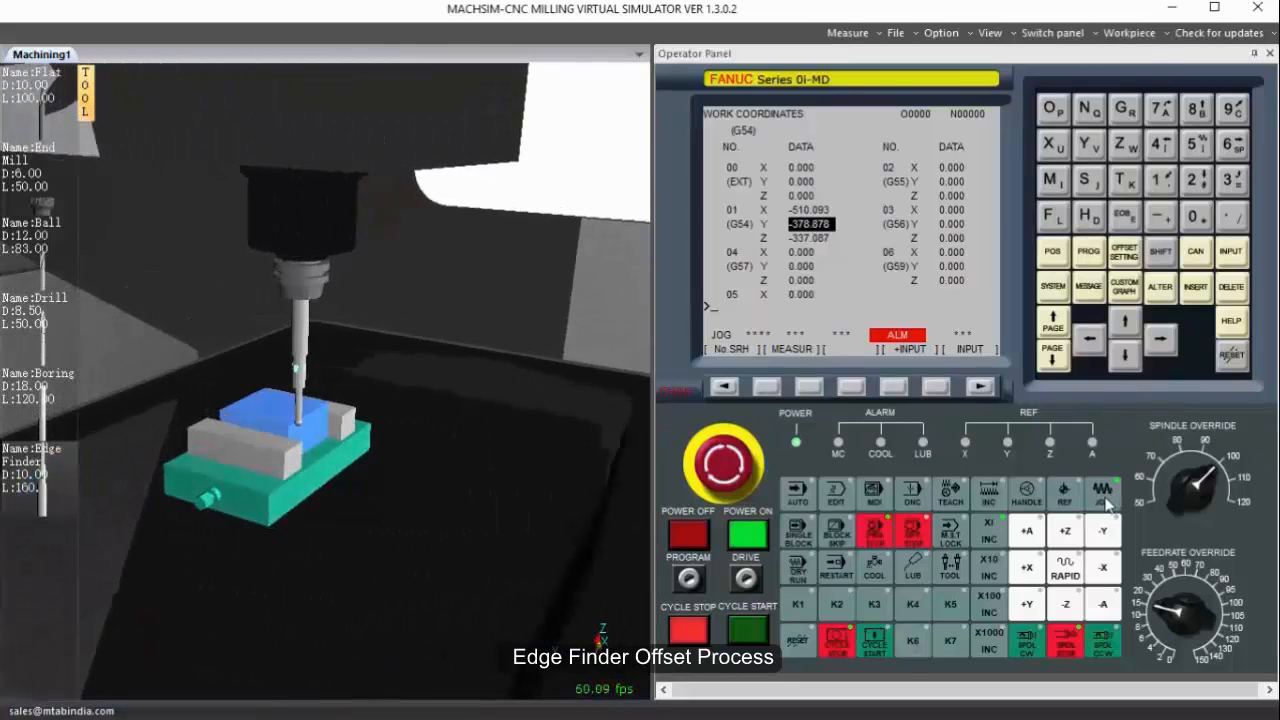
{"action": "left_click", "coordinate": [1070, 533]}
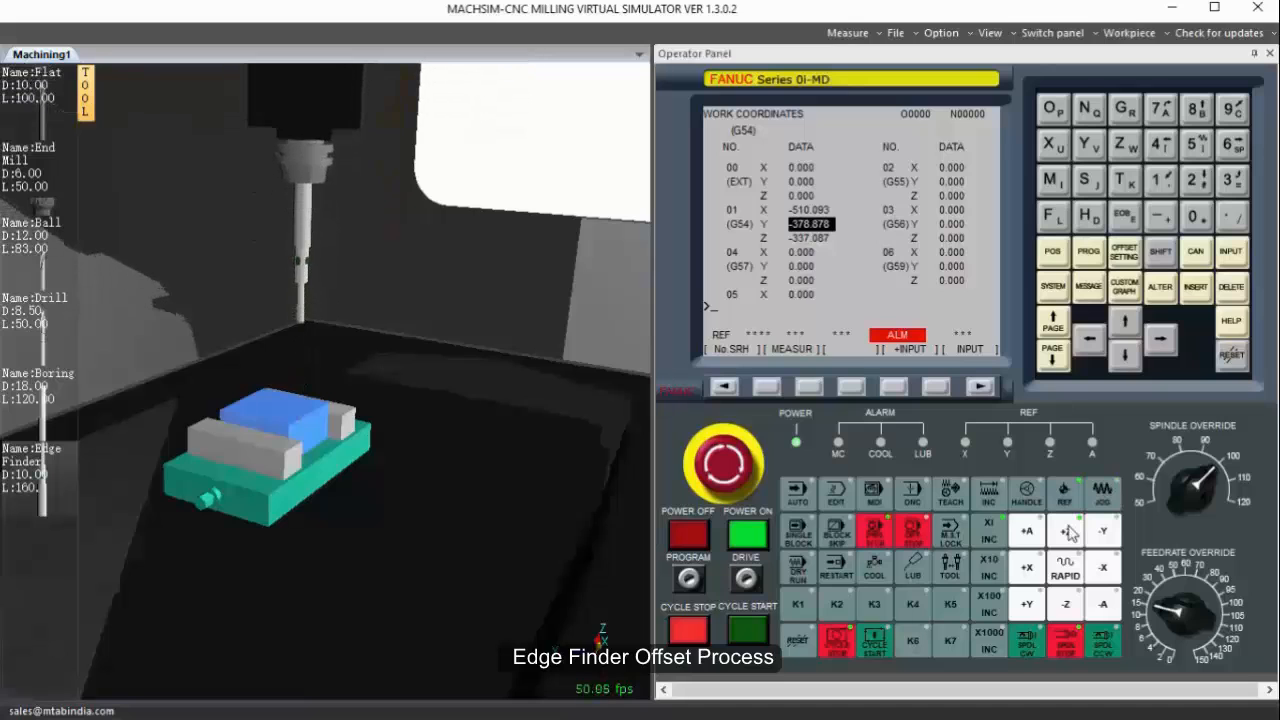
{"action": "scroll", "coordinate": [275, 460], "scroll_direction": "down", "scroll_amount": 5}
{"action": "middle_click_drag", "start_coordinate": [275, 460], "coordinate": [119, 405]}
{"action": "scroll", "coordinate": [268, 328], "scroll_direction": "down", "scroll_amount": 5}
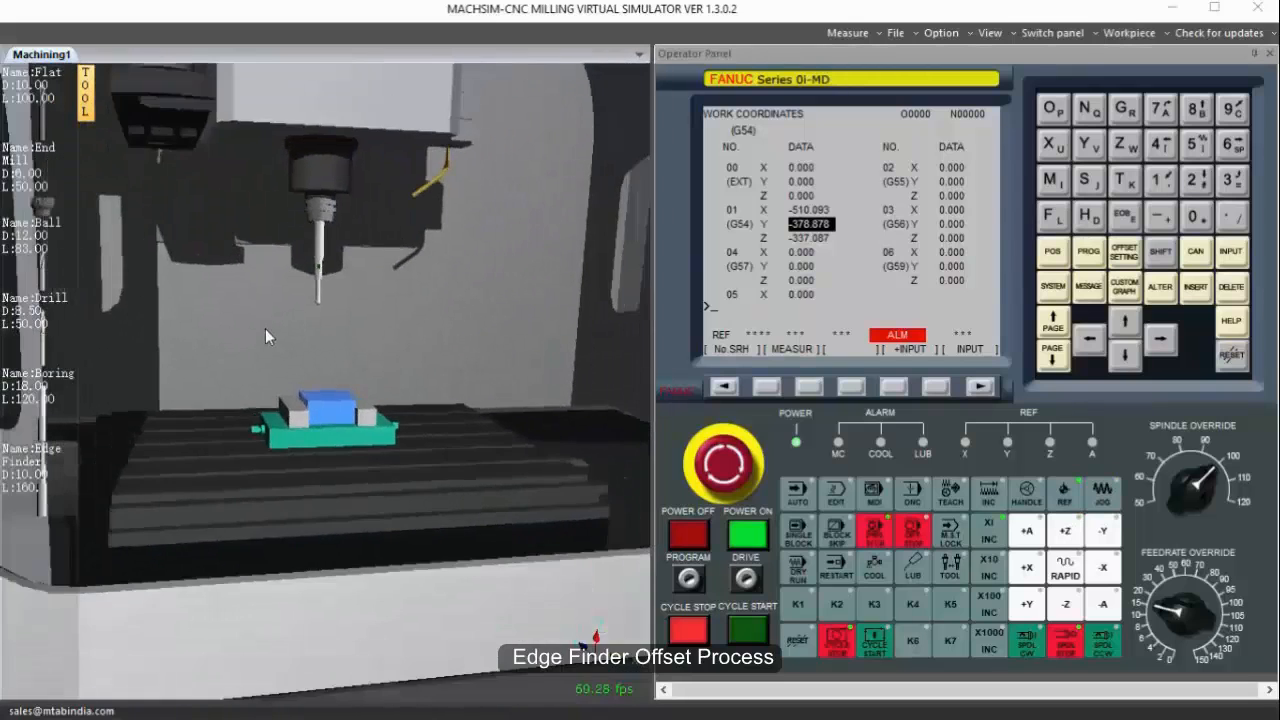
{"action": "middle_click_drag", "start_coordinate": [285, 352], "coordinate": [286, 353]}
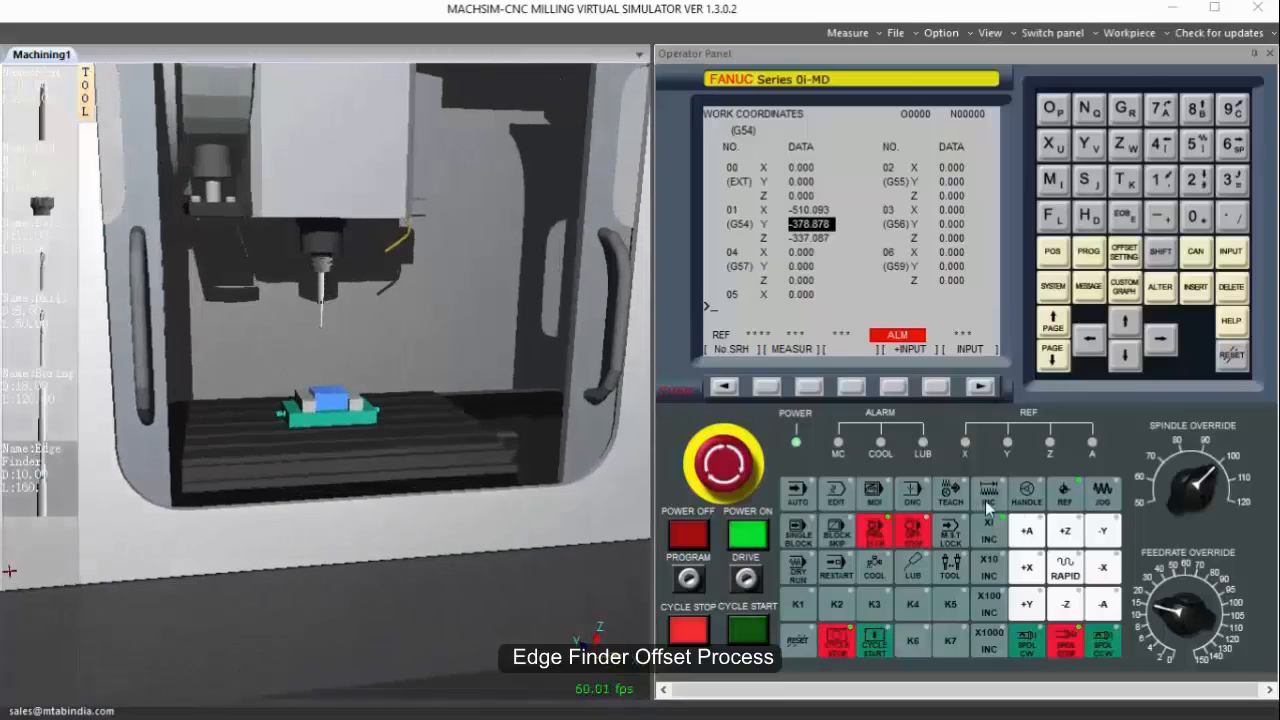
{"action": "left_click", "coordinate": [1066, 540]}
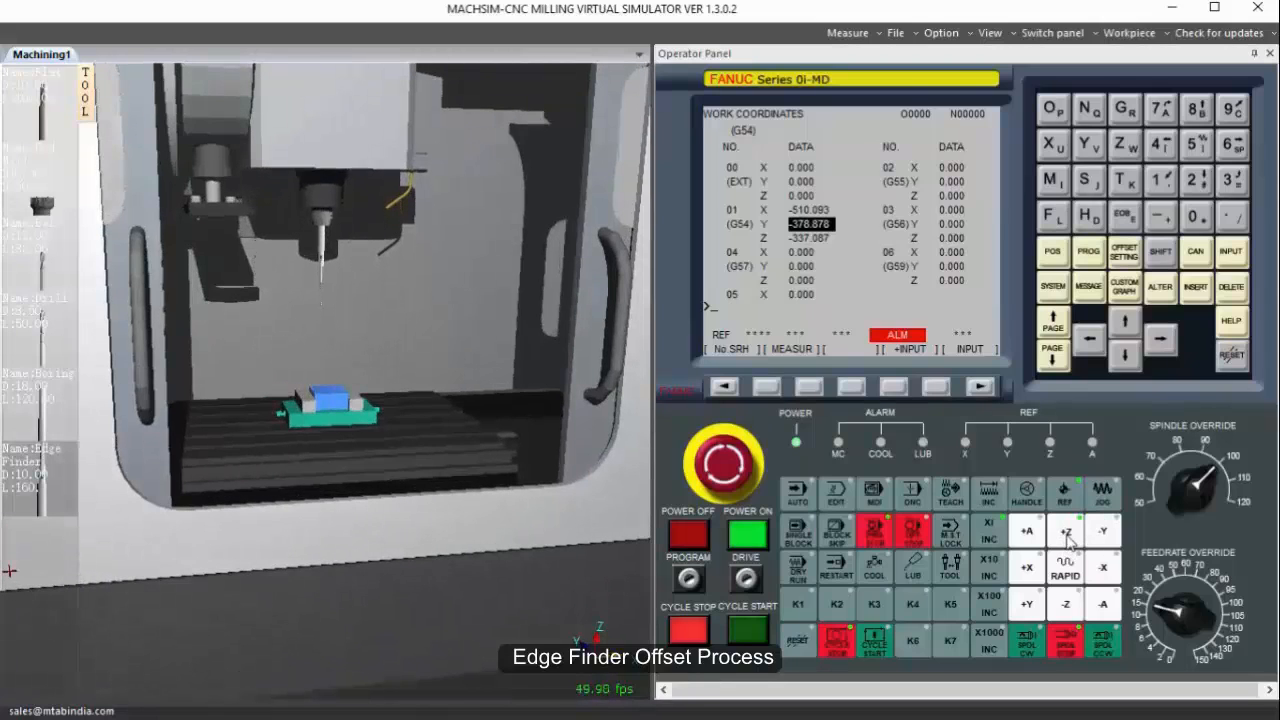
{"action": "left_click", "coordinate": [1038, 570]}
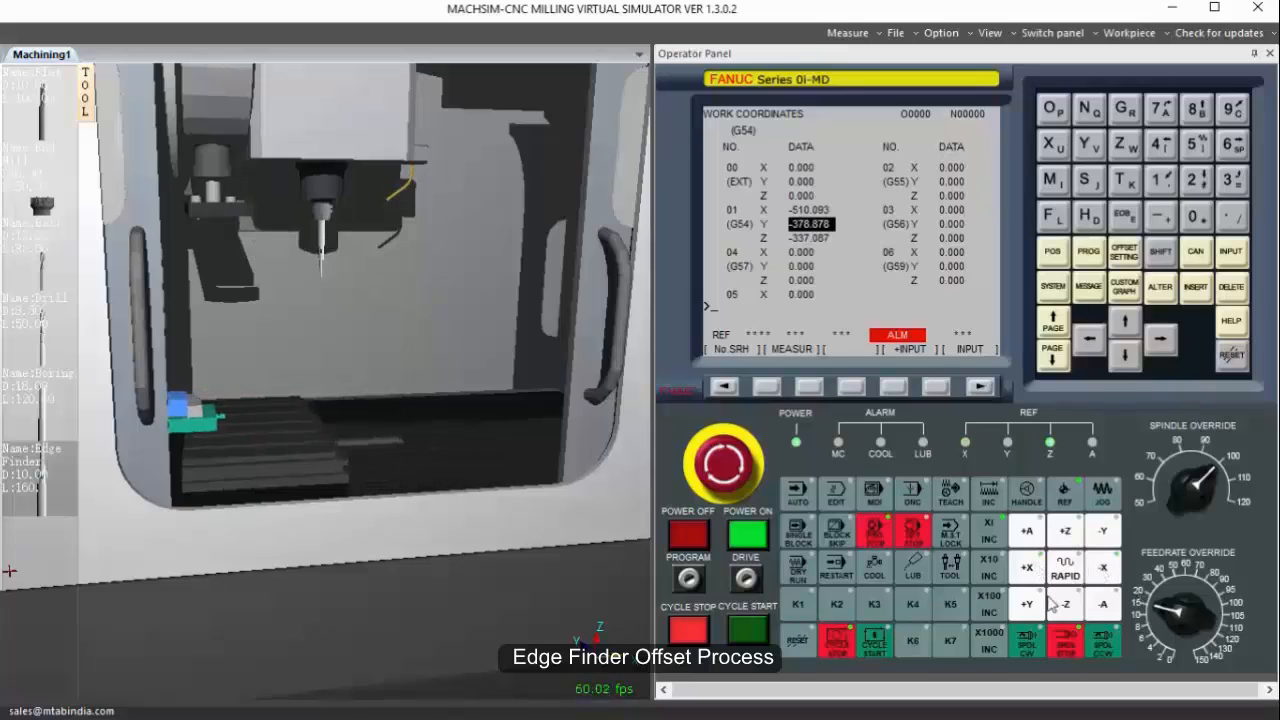
{"action": "left_click", "coordinate": [1040, 605]}
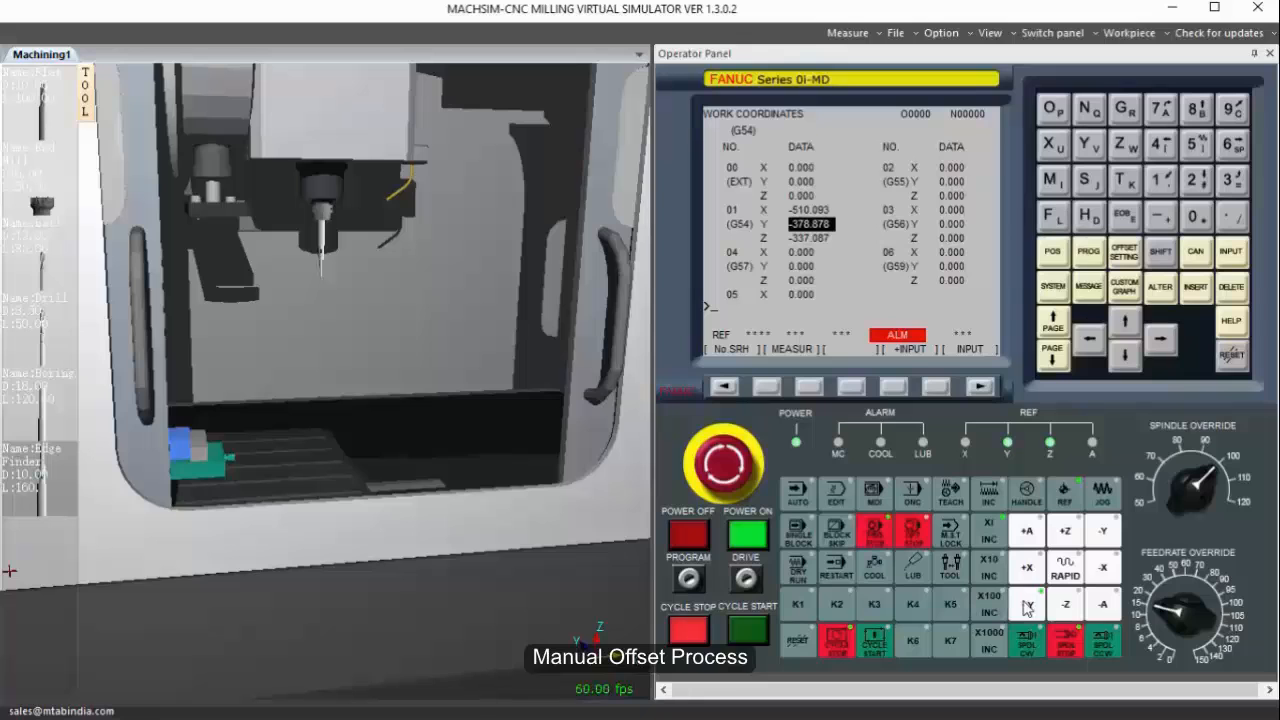
Hide the machine body to expose the spindle, tool magazine and table.
{"action": "scroll", "coordinate": [308, 247], "scroll_direction": "down", "scroll_amount": 5}
{"action": "middle_click_drag", "start_coordinate": [420, 413], "coordinate": [360, 342]}
{"action": "right_click", "coordinate": [361, 341]}
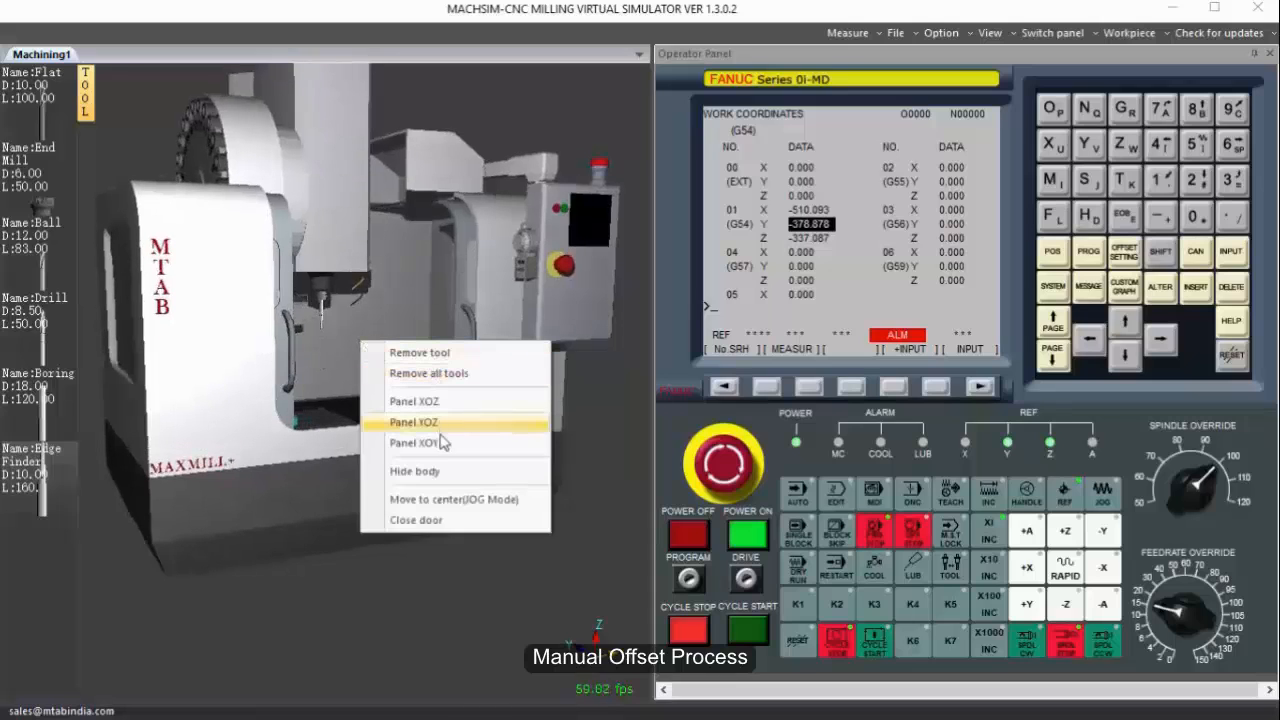
{"action": "left_click", "coordinate": [437, 472]}
{"action": "scroll", "coordinate": [308, 240], "scroll_direction": "up", "scroll_amount": 5}
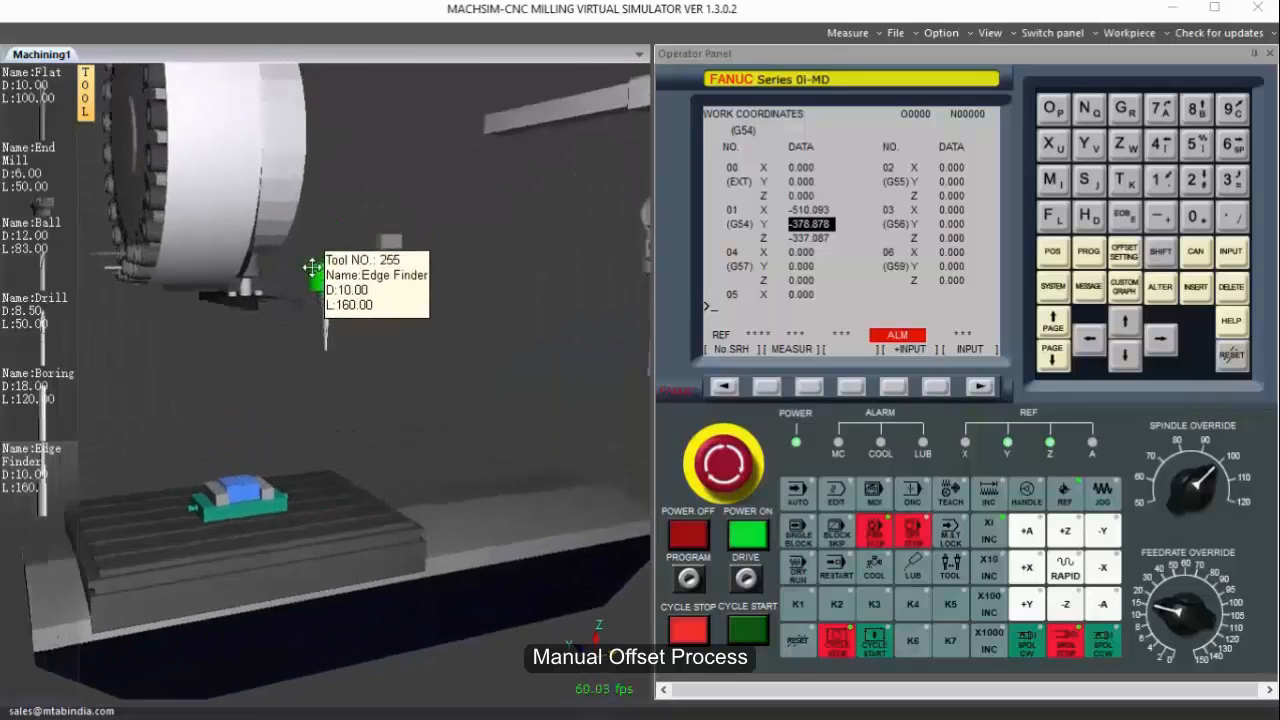
{"action": "middle_click_drag", "start_coordinate": [312, 278], "coordinate": [318, 300]}
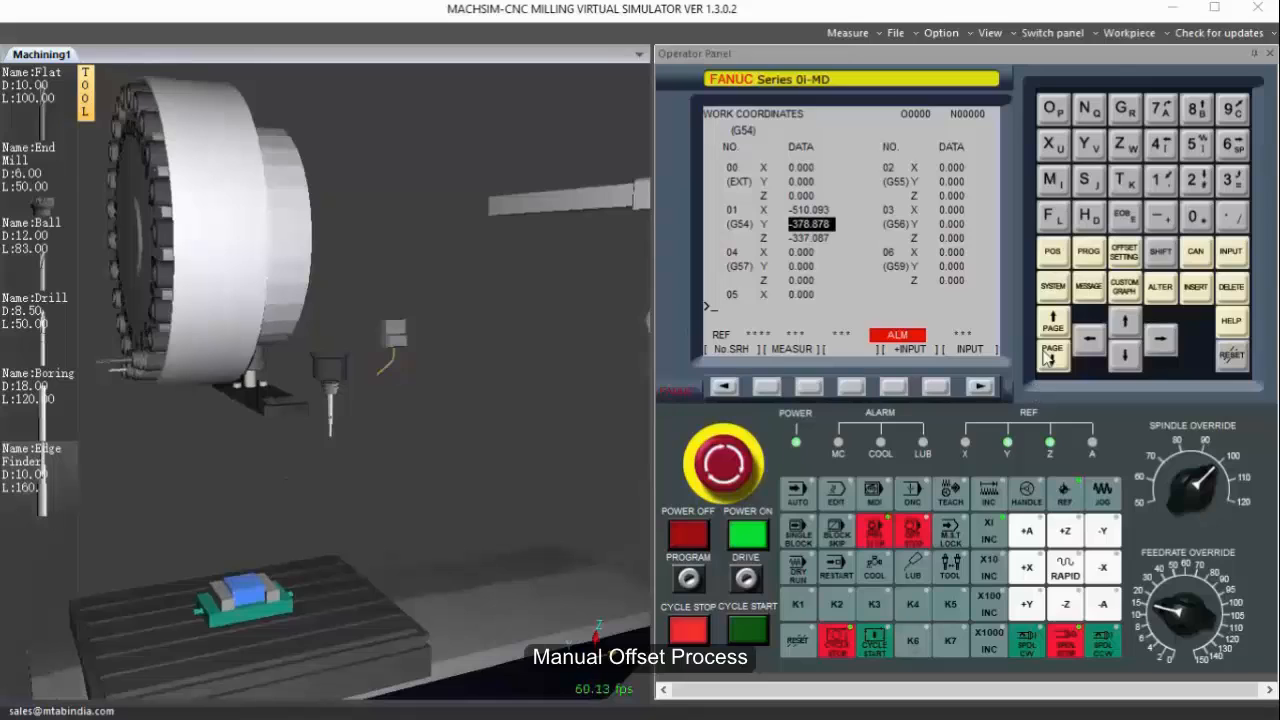
Enter the tool-change block M06 T01 in MDI mode and try to start its execution.
{"action": "left_click", "coordinate": [875, 490]}
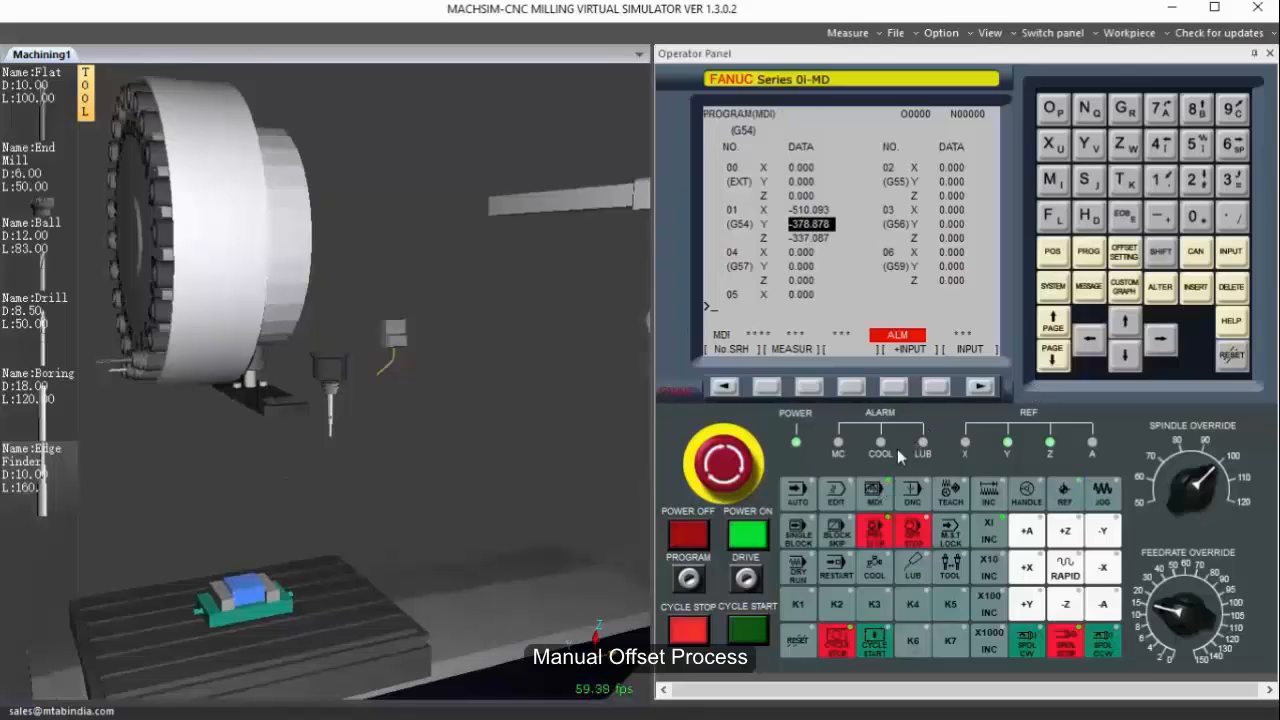
{"action": "left_click", "coordinate": [1089, 253]}
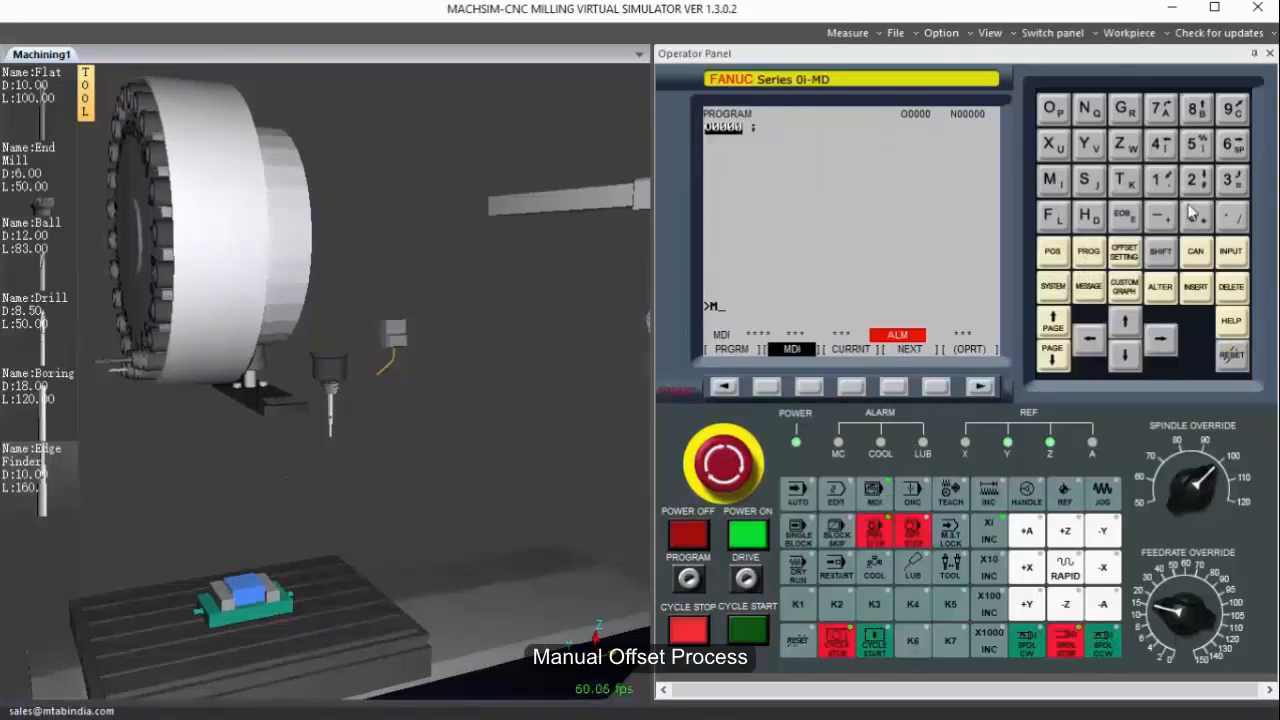
{"action": "left_click", "coordinate": [1122, 179]}
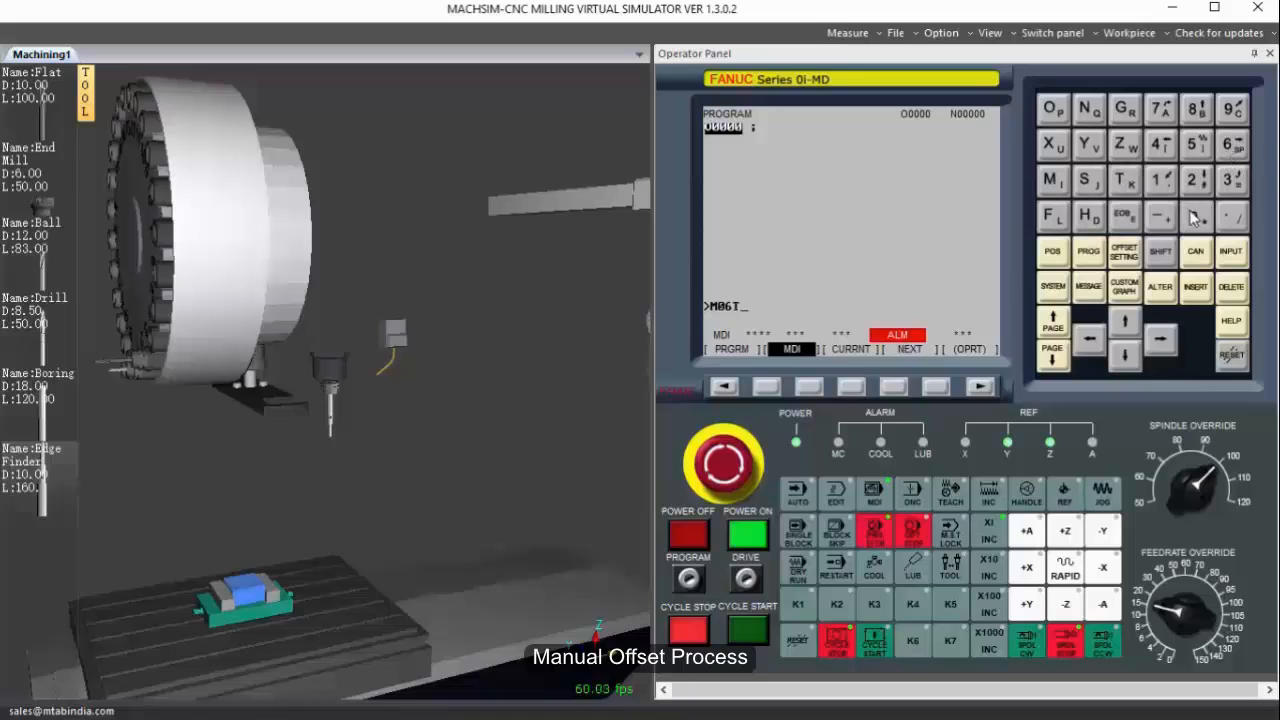
{"action": "left_click", "coordinate": [1197, 288]}
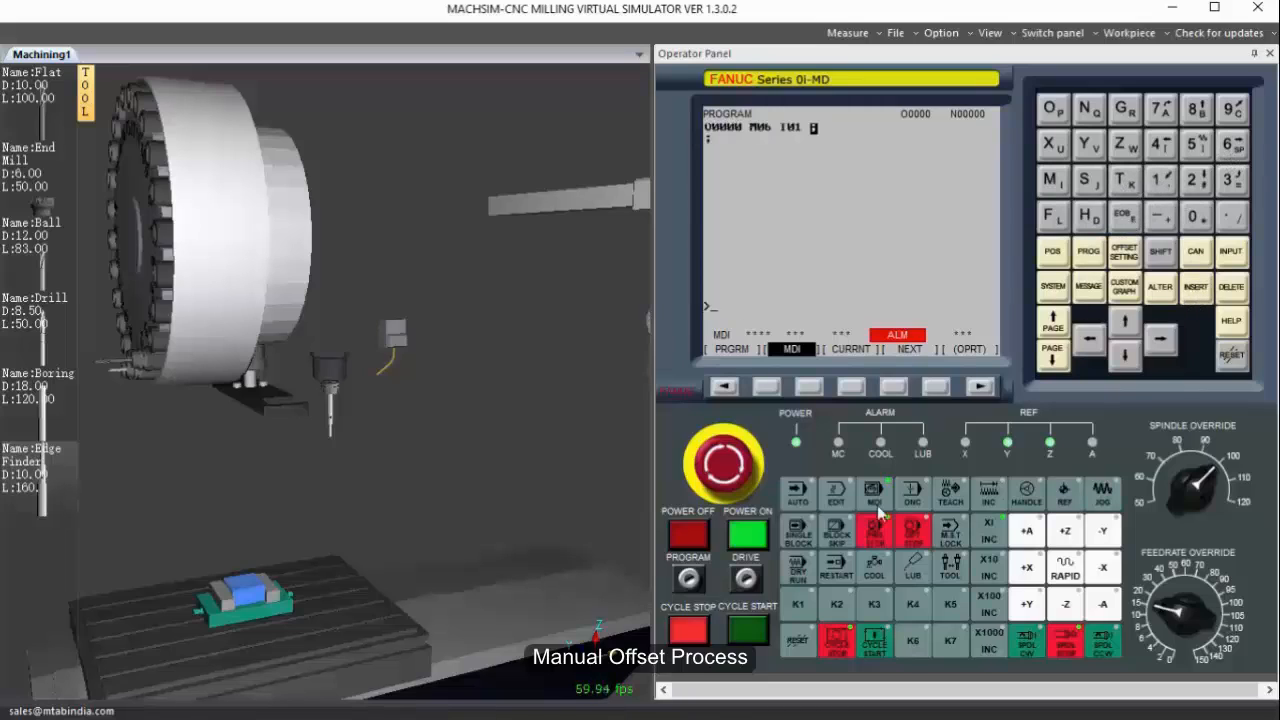
{"action": "left_click", "coordinate": [748, 627]}
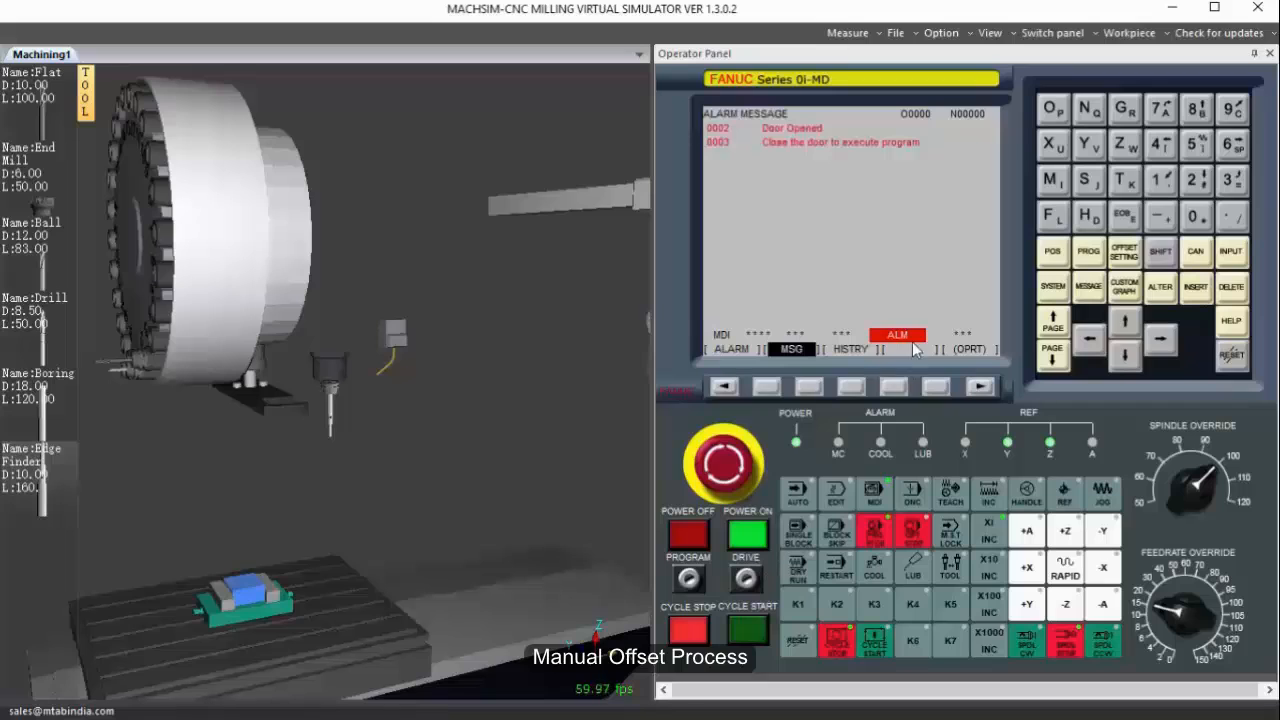
Show the machine body again and close the machine door.
{"action": "scroll", "coordinate": [386, 324], "scroll_direction": "down", "scroll_amount": 5}
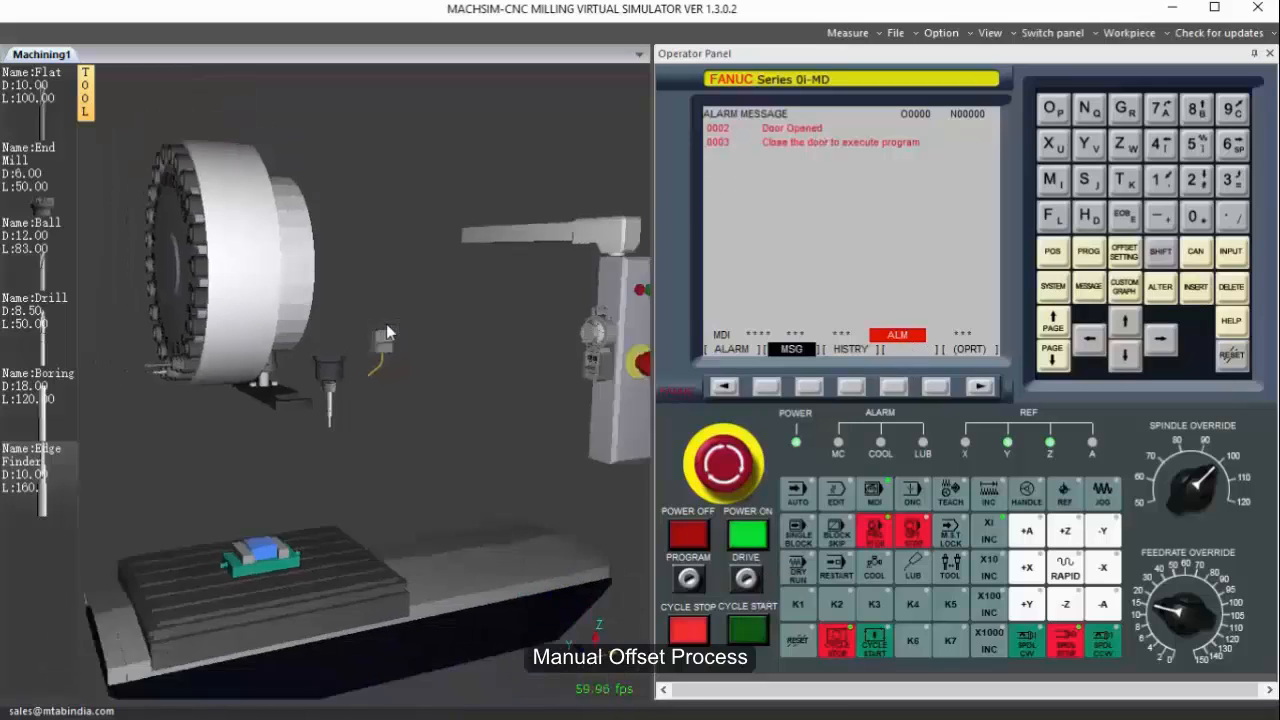
{"action": "right_click", "coordinate": [386, 324]}
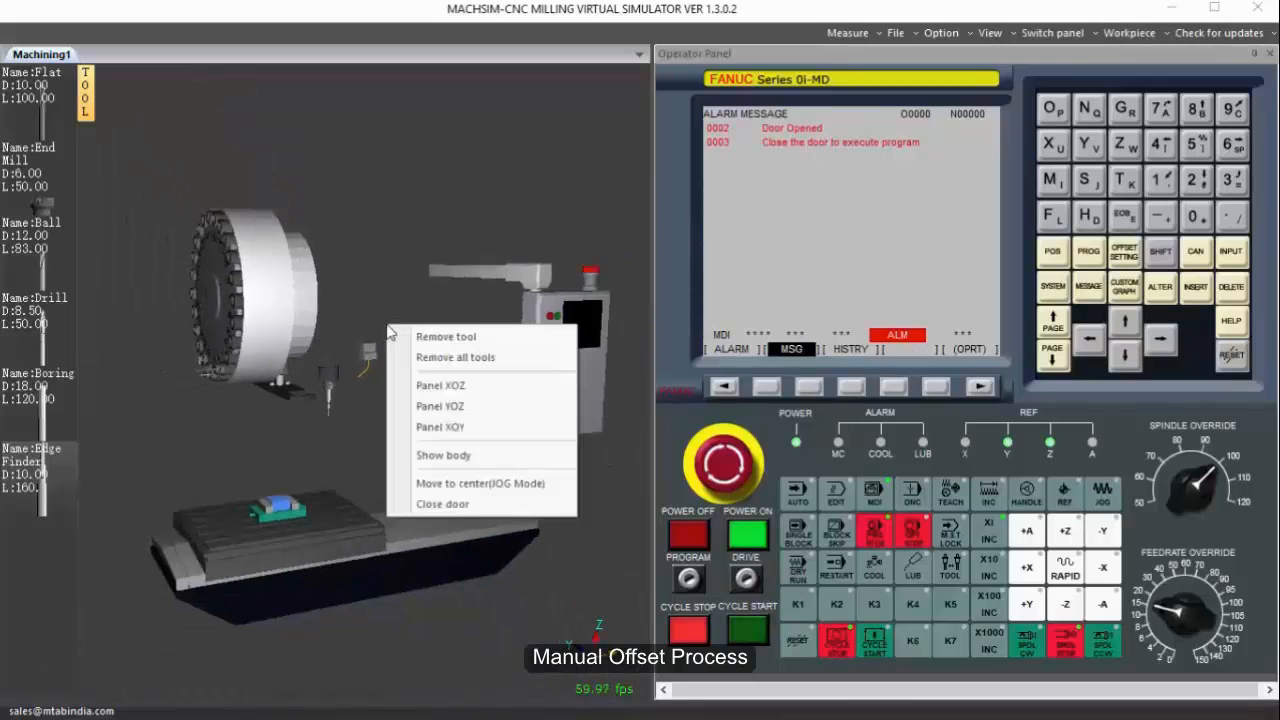
{"action": "left_click", "coordinate": [445, 457]}
{"action": "left_click", "coordinate": [312, 465]}
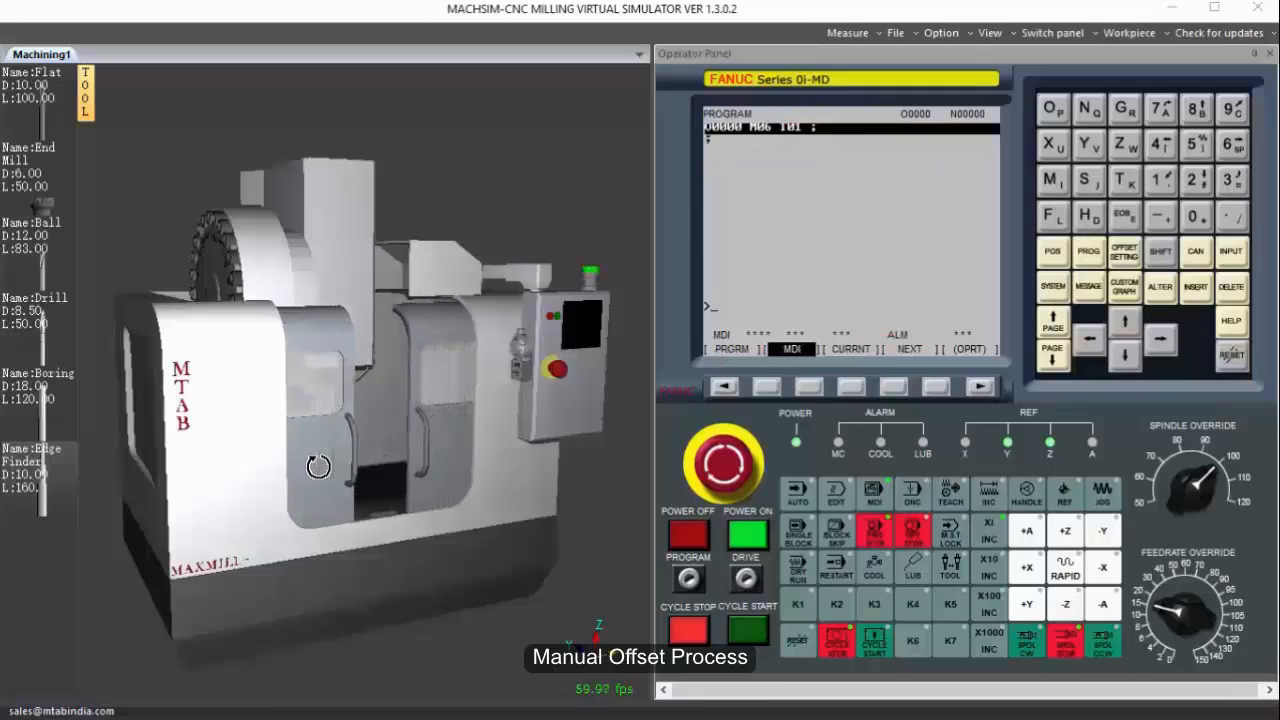
Hide the machine body and run the M06 T01 tool change from MDI.
{"action": "right_click", "coordinate": [345, 406]}
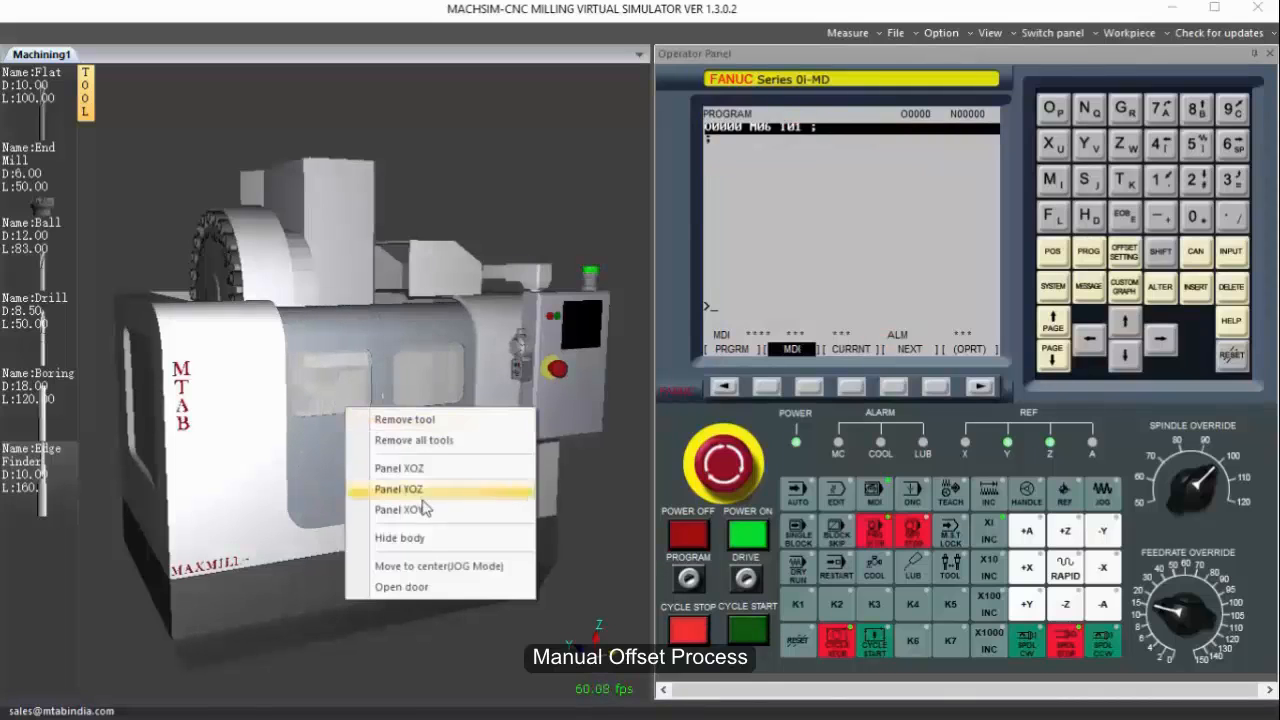
{"action": "left_click", "coordinate": [420, 535]}
{"action": "scroll", "coordinate": [333, 402], "scroll_direction": "up", "scroll_amount": 4}
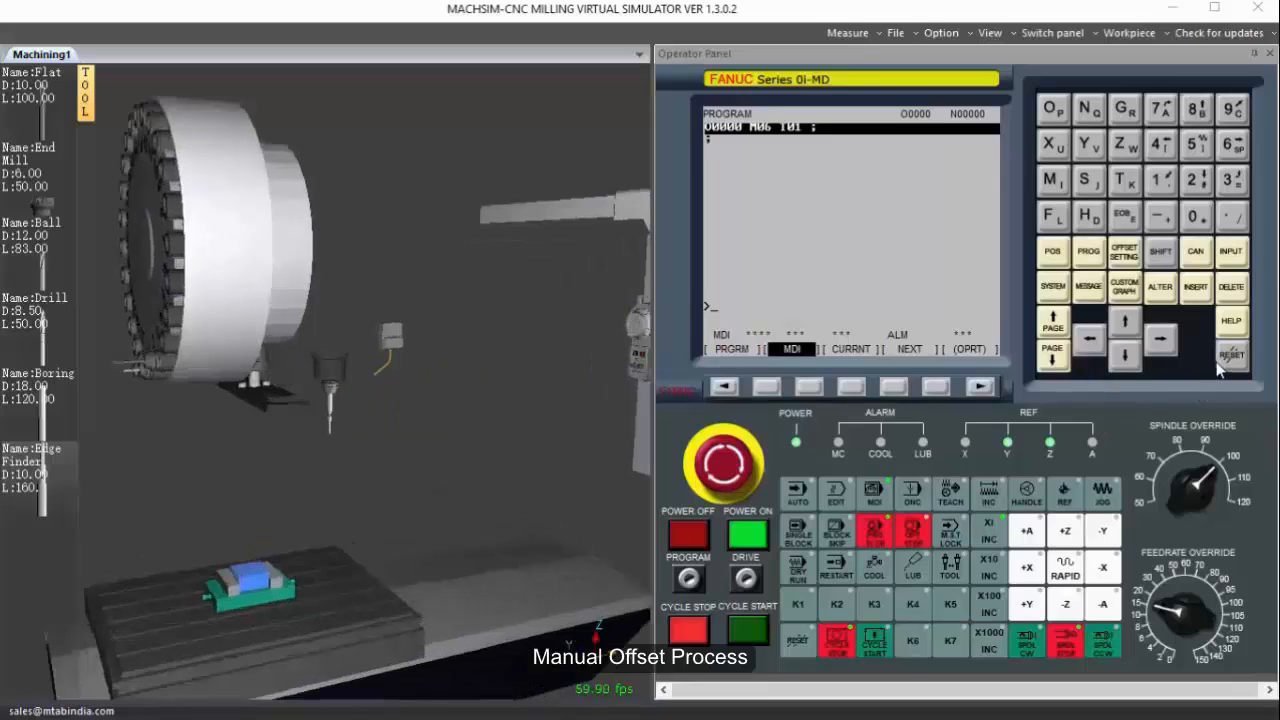
{"action": "left_click", "coordinate": [748, 628]}
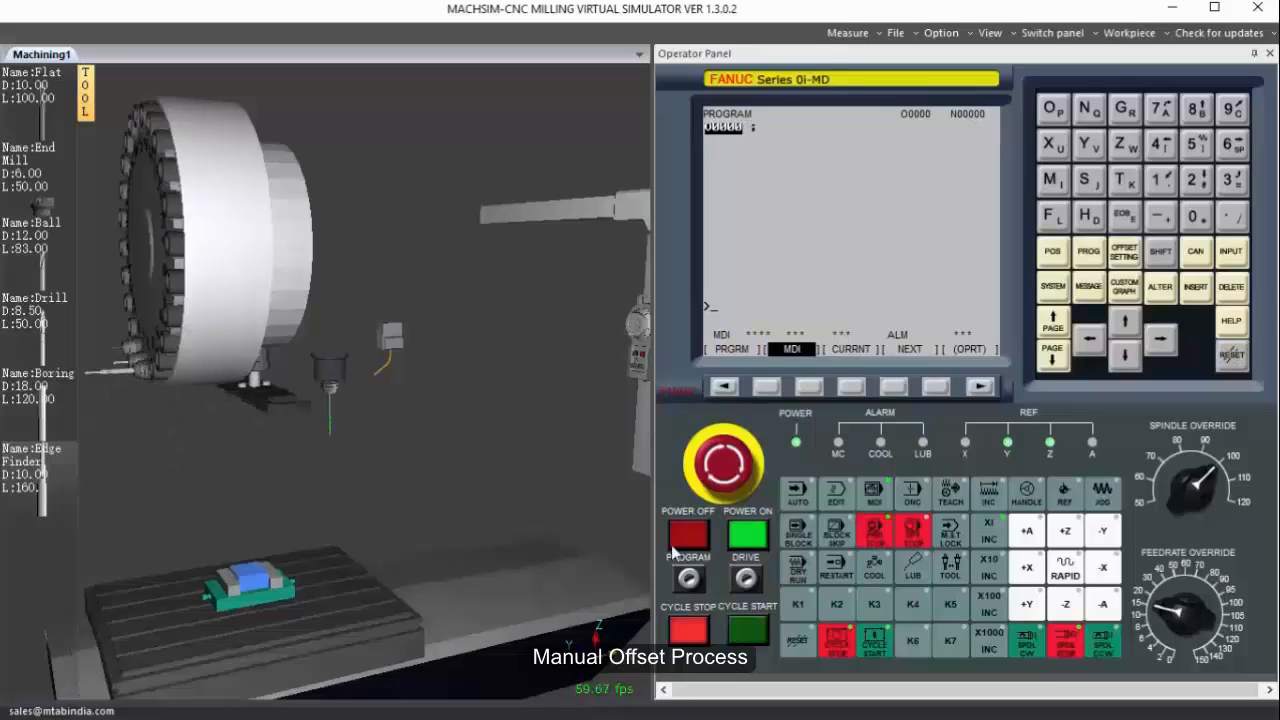
Bring up the handwheel pendant and switch the control to handle mode.
{"action": "scroll", "coordinate": [344, 416], "scroll_direction": "up", "scroll_amount": 4}
{"action": "mouse_move", "coordinate": [344, 416]}
{"action": "middle_mouse_down"}
{"action": "mouse_move", "coordinate": [357, 355]}
{"action": "mouse_move", "coordinate": [353, 407]}
{"action": "middle_mouse_up"}
{"action": "scroll", "coordinate": [383, 357], "scroll_direction": "down", "scroll_amount": 6}
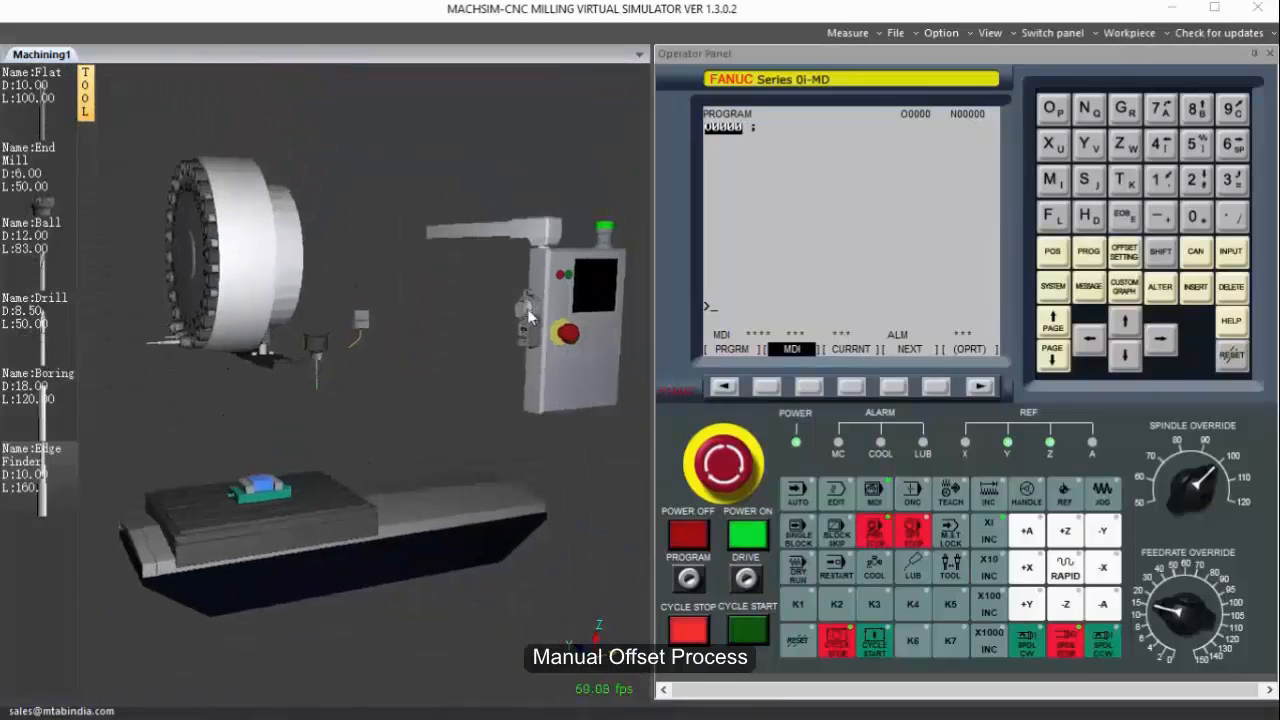
{"action": "left_click", "coordinate": [526, 305]}
{"action": "left_click", "coordinate": [1038, 502]}
{"action": "scroll", "coordinate": [187, 444], "scroll_direction": "up", "scroll_amount": 5}
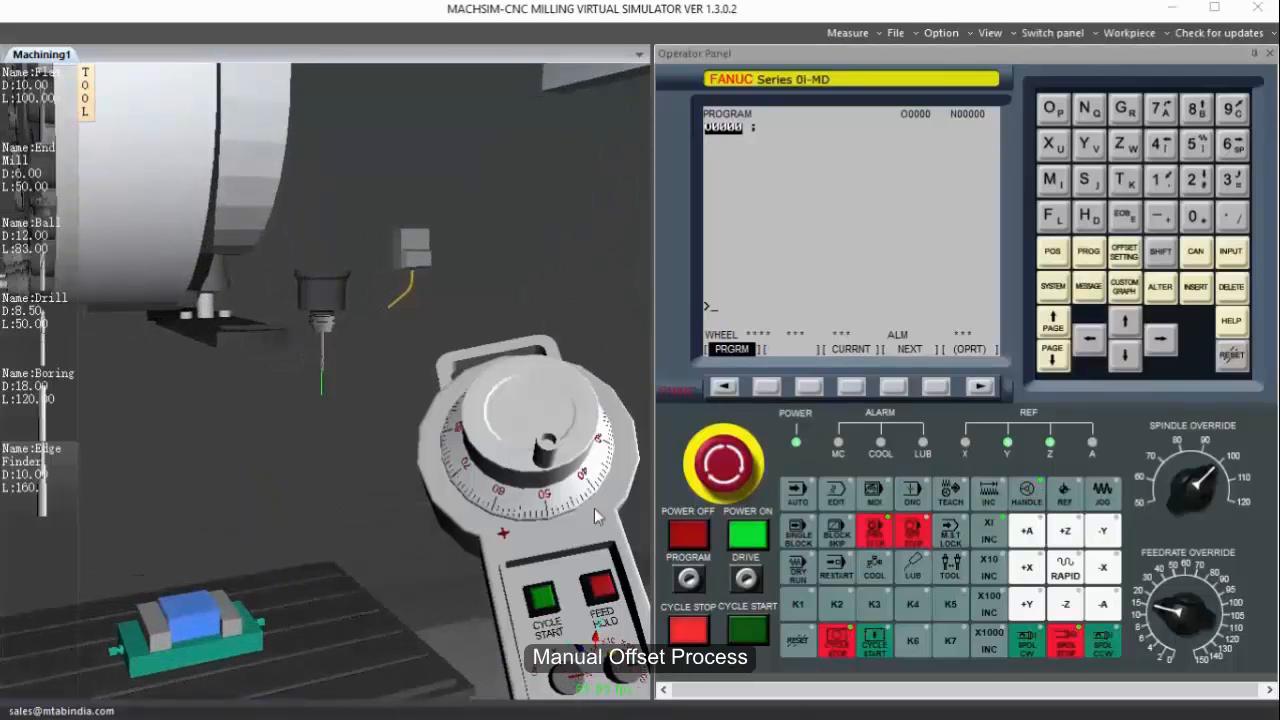
Lower the spindle along Z toward the table with the handwheel.
{"action": "left_click_drag", "start_coordinate": [566, 455], "coordinate": [601, 713]}
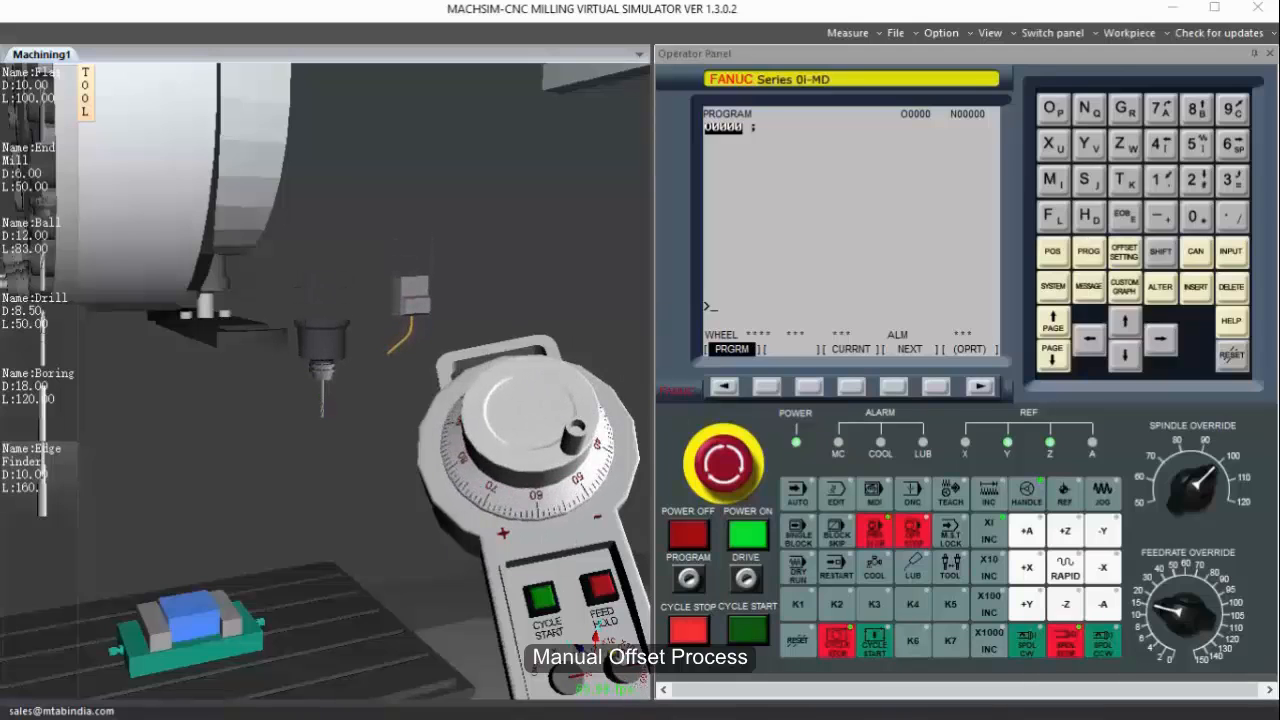
{"action": "left_click_drag", "start_coordinate": [632, 440], "coordinate": [643, 675]}
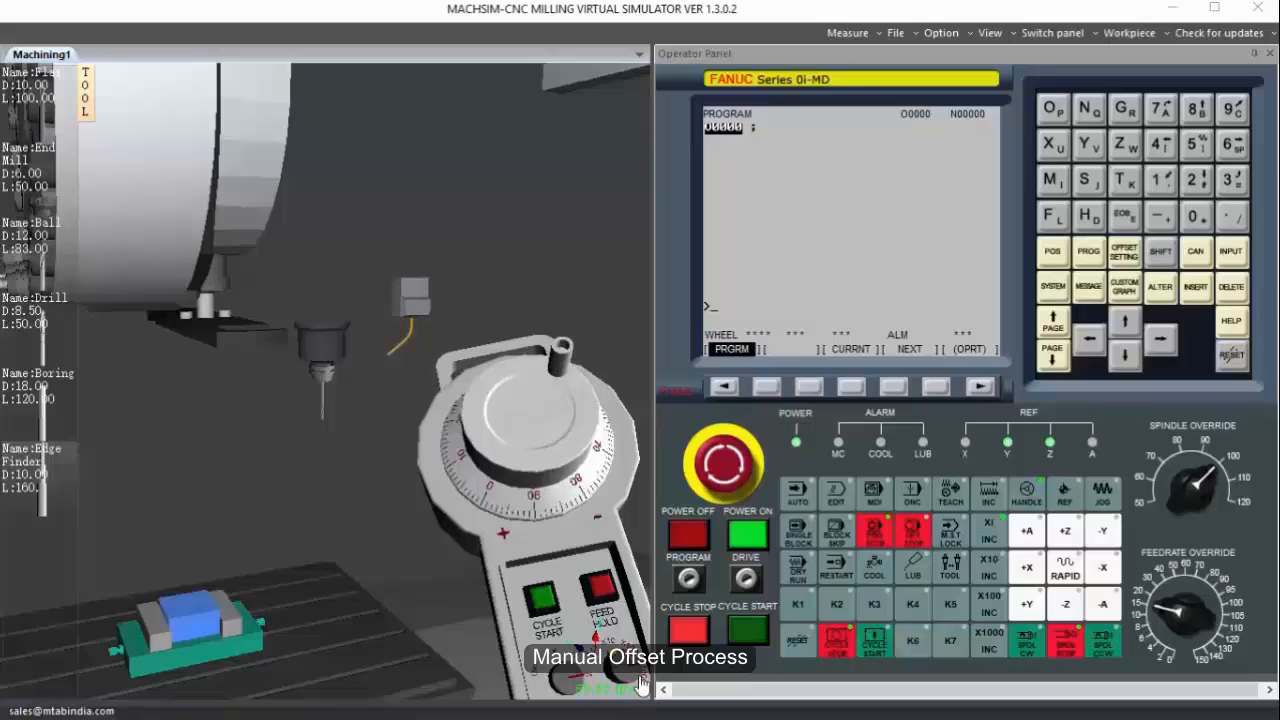
{"action": "left_click_drag", "start_coordinate": [563, 362], "coordinate": [565, 678]}
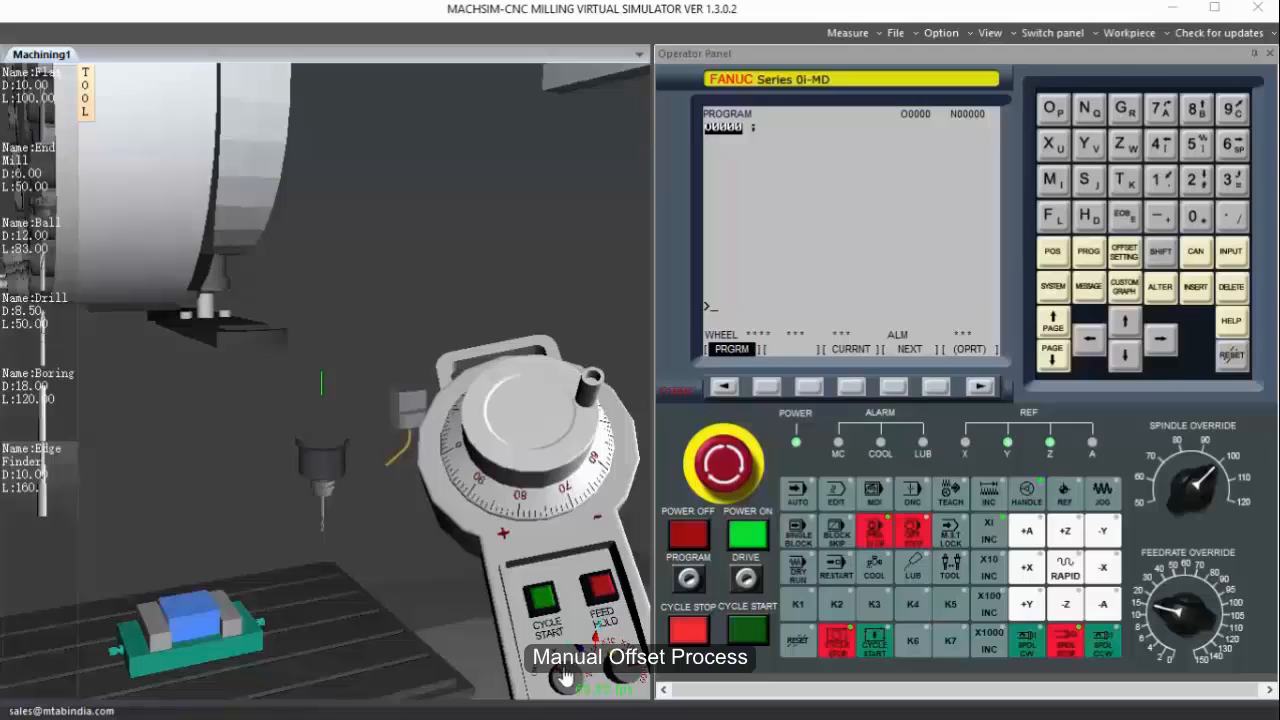
{"action": "left_click_drag", "start_coordinate": [587, 563], "coordinate": [355, 533]}
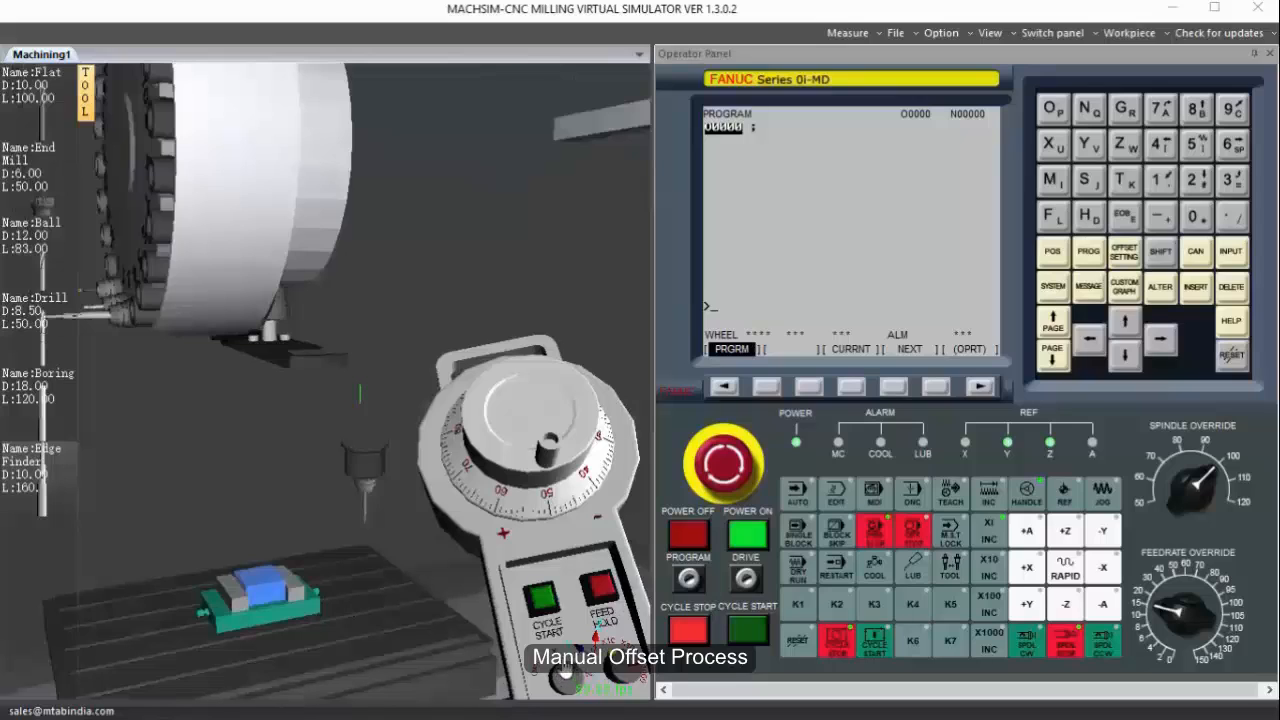
Raise the feedrate override and traverse the table along X with the handwheel until the workpiece sits under the tool.
{"action": "scroll", "coordinate": [566, 356], "scroll_direction": "down", "scroll_amount": 3}
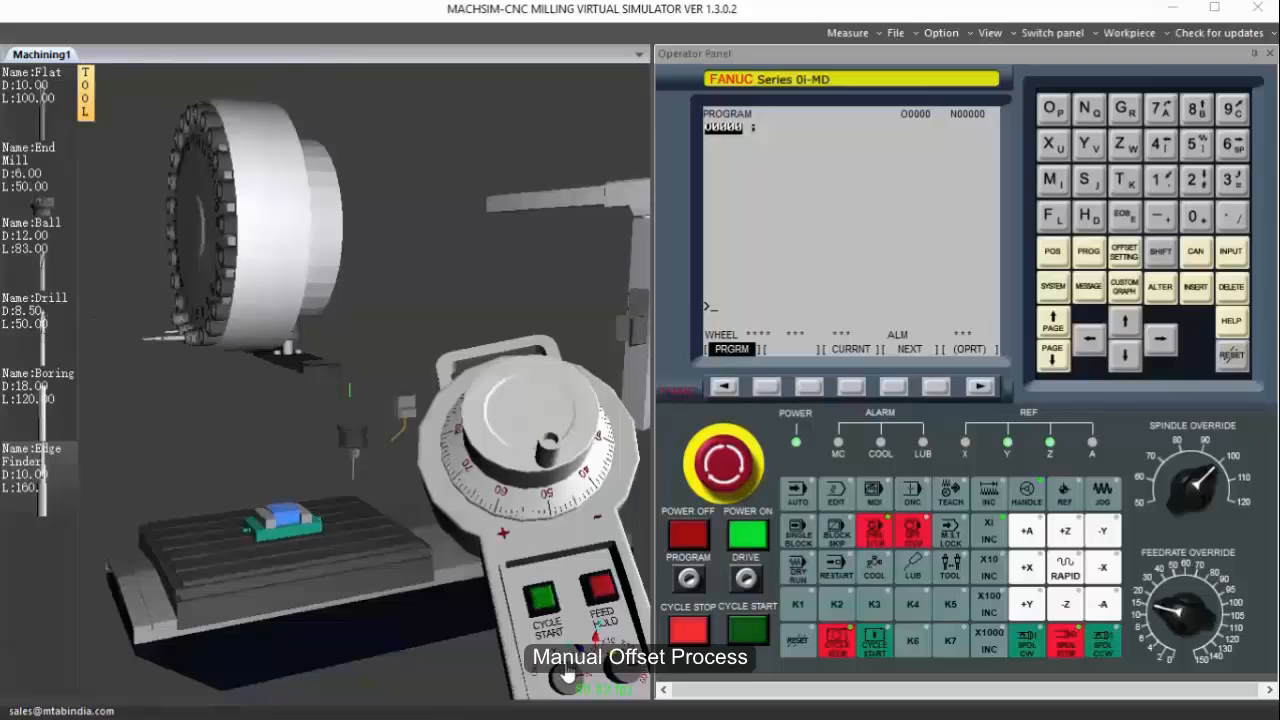
{"action": "scroll", "coordinate": [565, 472], "scroll_direction": "up", "scroll_amount": 10}
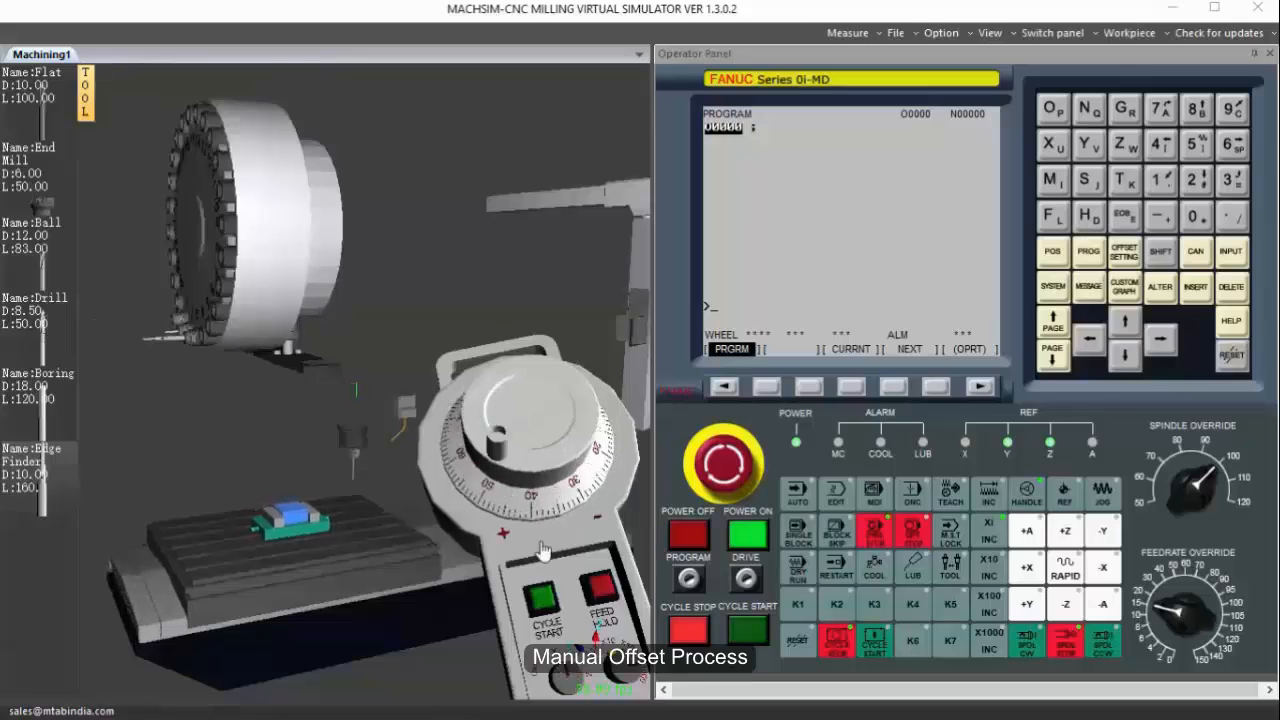
{"action": "scroll", "coordinate": [1228, 592], "scroll_direction": "up", "scroll_amount": 3}
{"action": "scroll", "coordinate": [1228, 592], "scroll_direction": "up", "scroll_amount": 5}
{"action": "scroll", "coordinate": [570, 400], "scroll_direction": "up", "scroll_amount": 6}
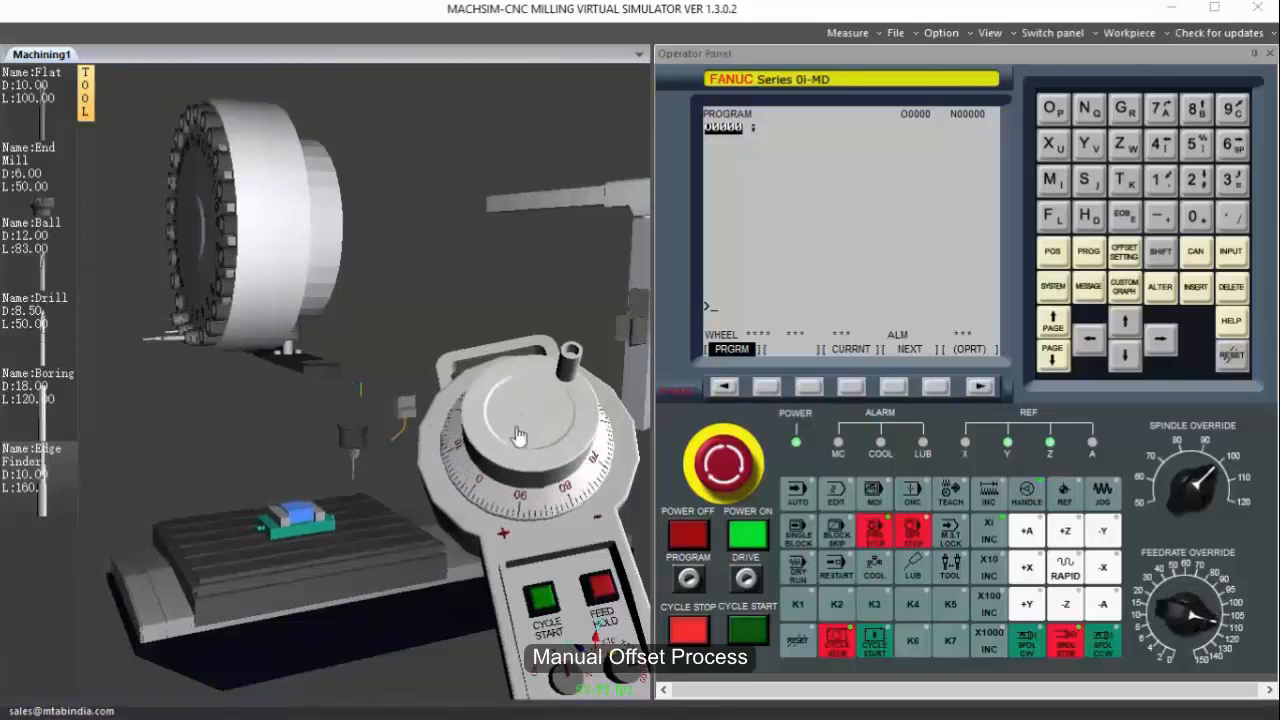
{"action": "scroll", "coordinate": [570, 400], "scroll_direction": "up", "scroll_amount": 5}
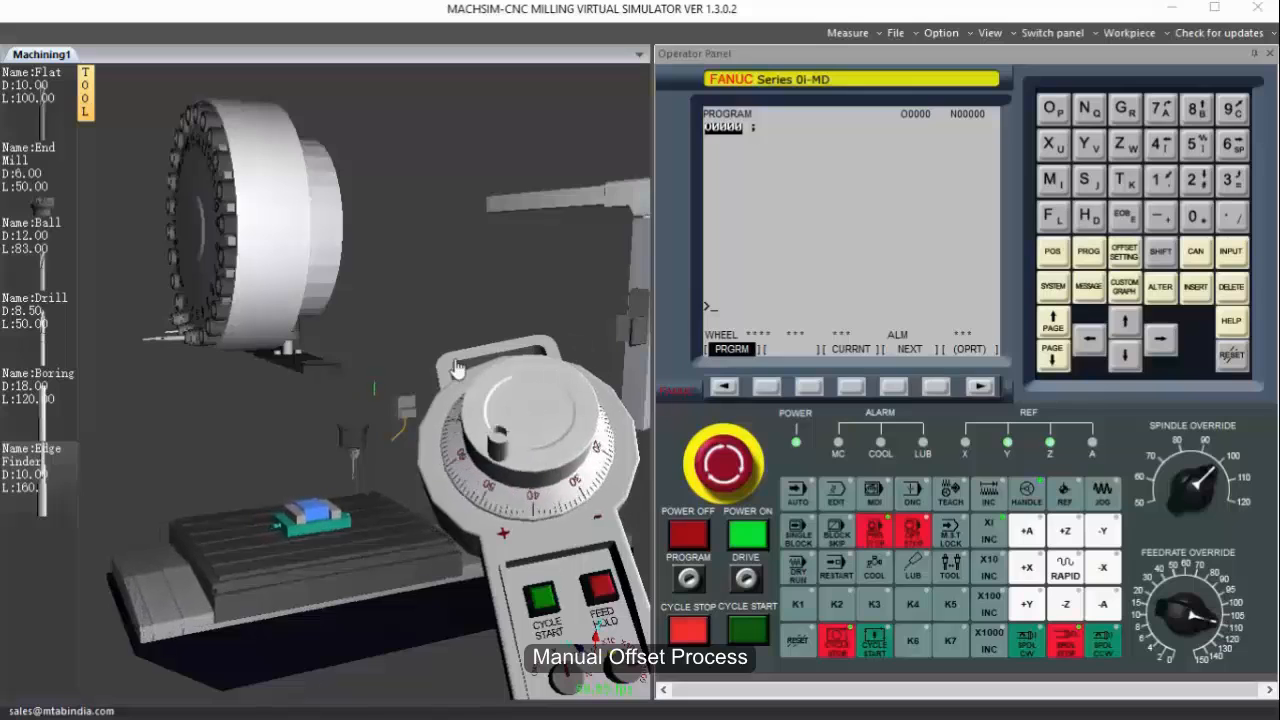
{"action": "scroll", "coordinate": [518, 397], "scroll_direction": "up", "scroll_amount": 6}
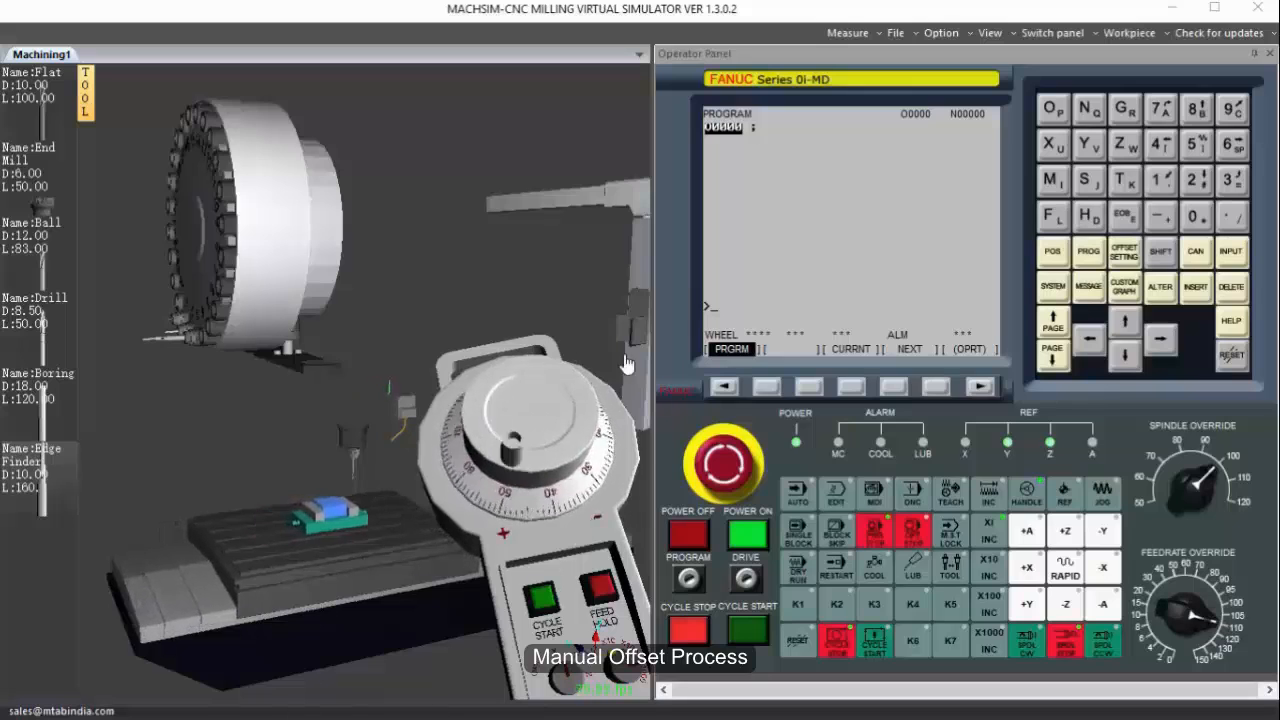
{"action": "scroll", "coordinate": [518, 397], "scroll_direction": "up", "scroll_amount": 5}
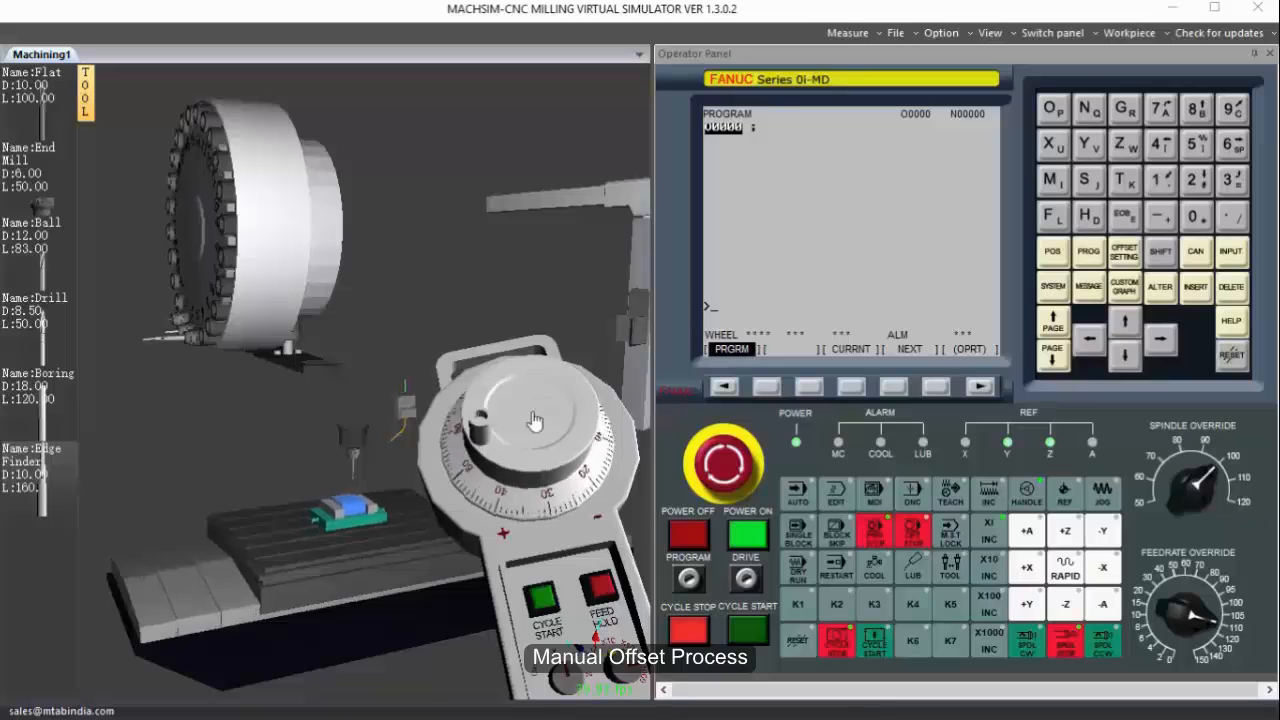
{"action": "scroll", "coordinate": [359, 454], "scroll_direction": "up", "scroll_amount": 3}
{"action": "scroll", "coordinate": [359, 454], "scroll_direction": "down", "scroll_amount": 5}
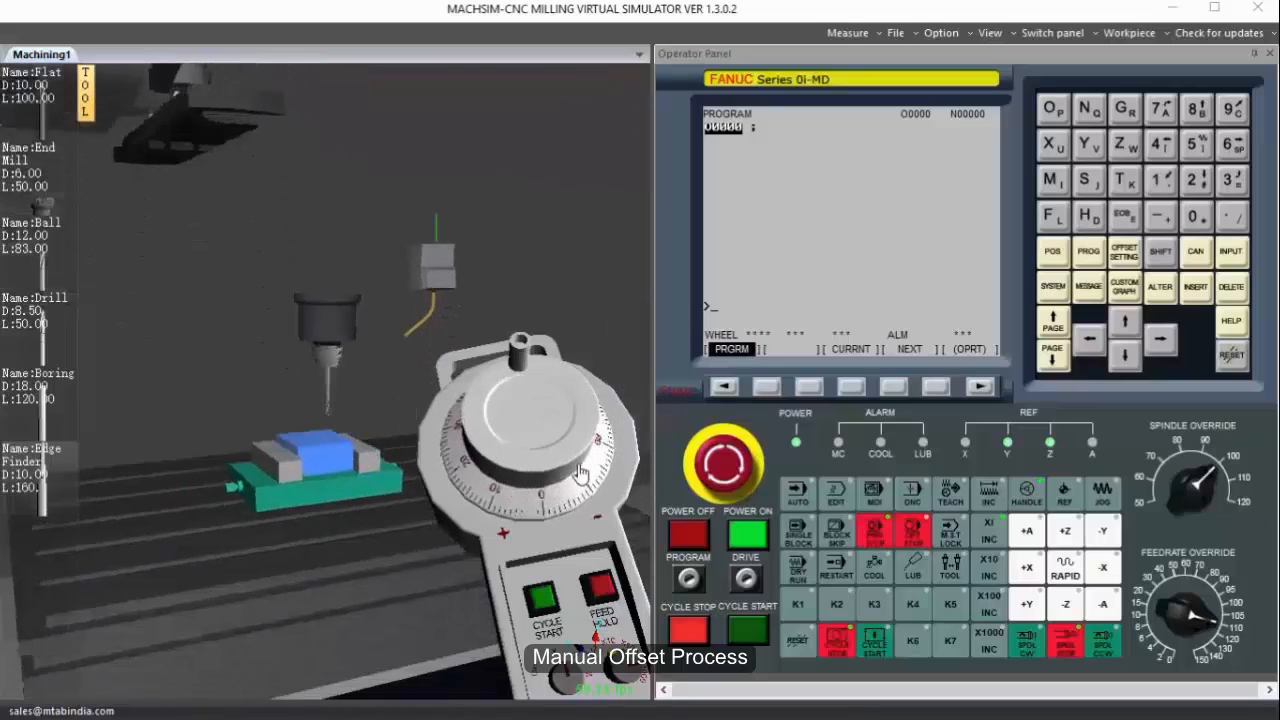
{"action": "scroll", "coordinate": [580, 472], "scroll_direction": "up", "scroll_amount": 3}
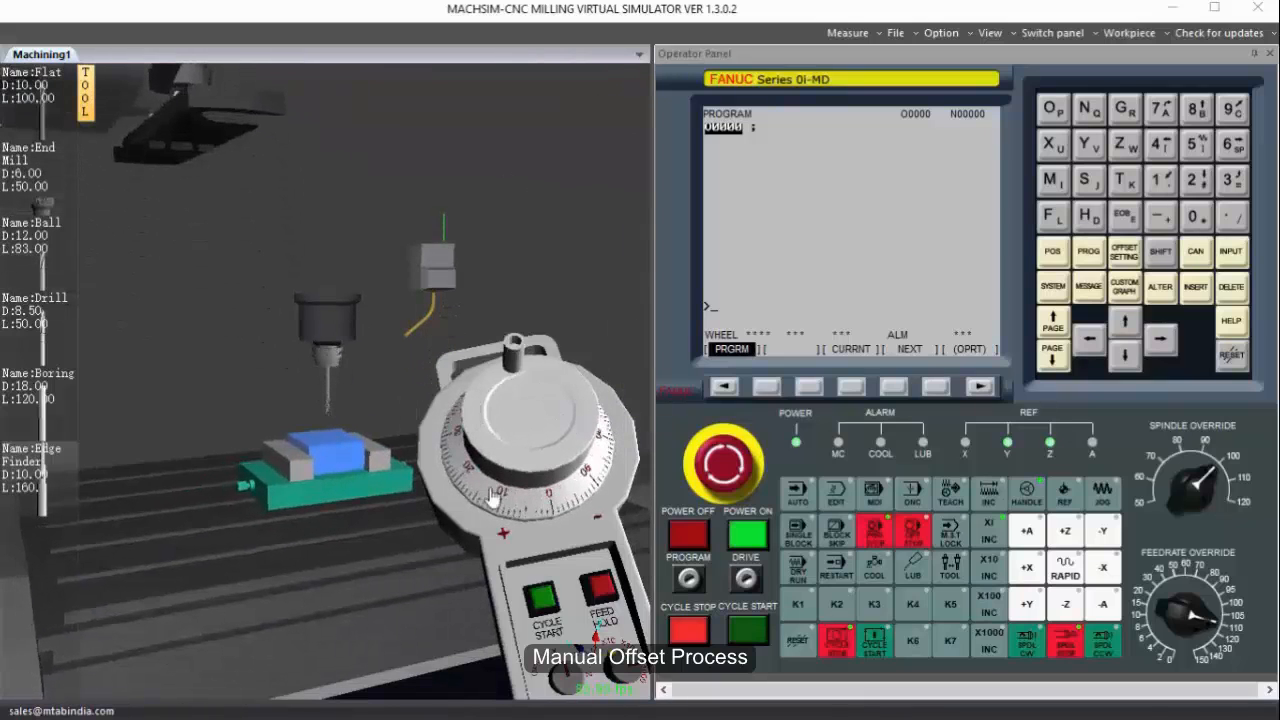
{"action": "scroll", "coordinate": [493, 500], "scroll_direction": "up", "scroll_amount": 2}
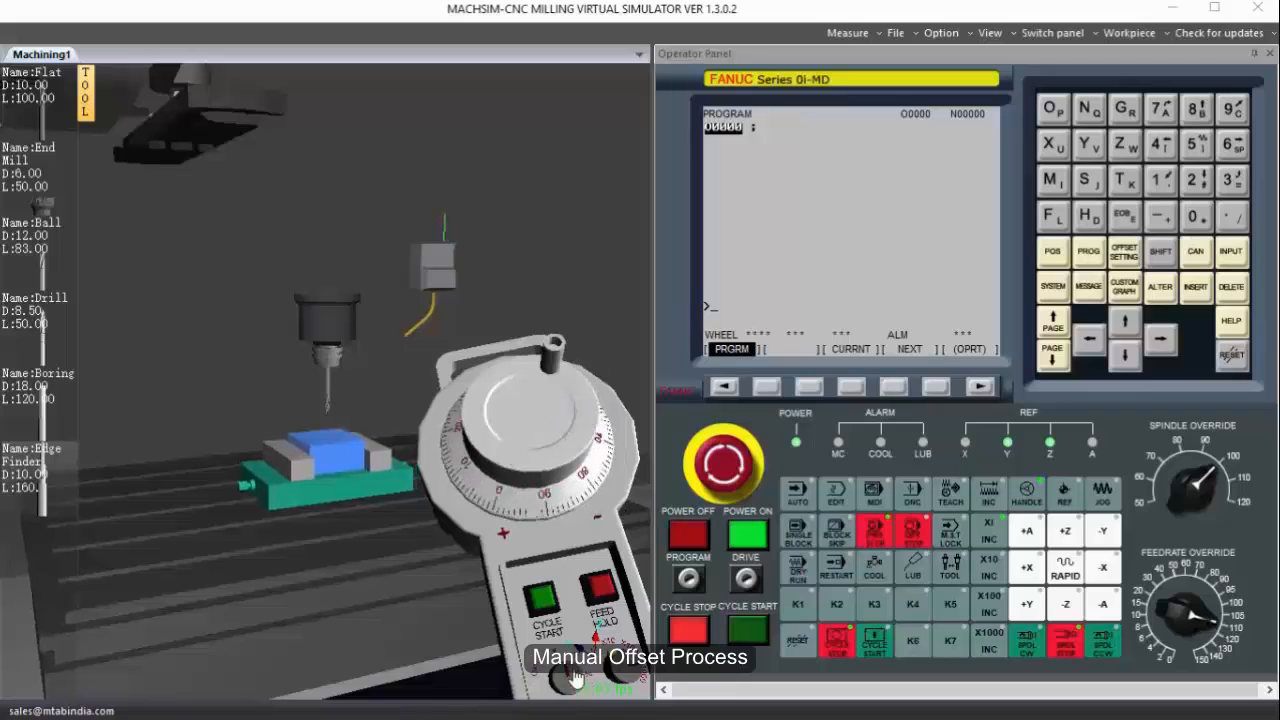
Start the spindle clockwise and lower the tool in Z with the handwheel close to the workpiece's top face.
{"action": "left_click", "coordinate": [1031, 646]}
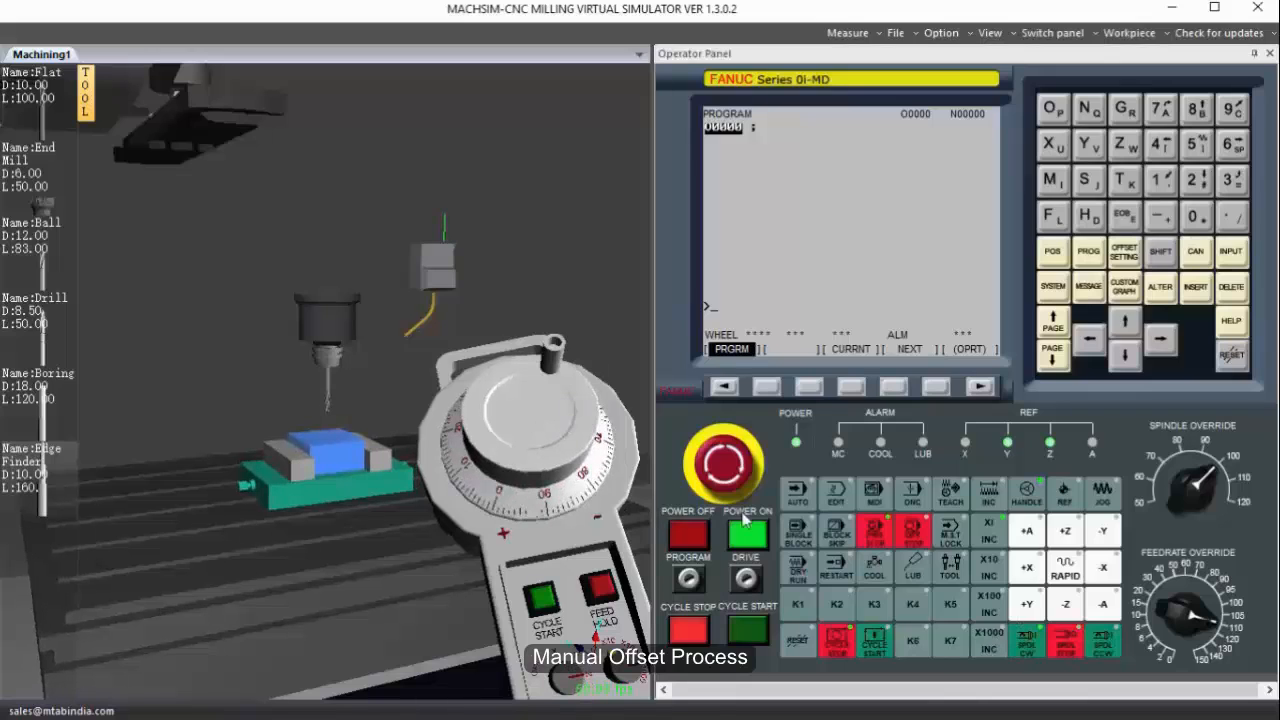
{"action": "scroll", "coordinate": [541, 404], "scroll_direction": "down", "scroll_amount": 5}
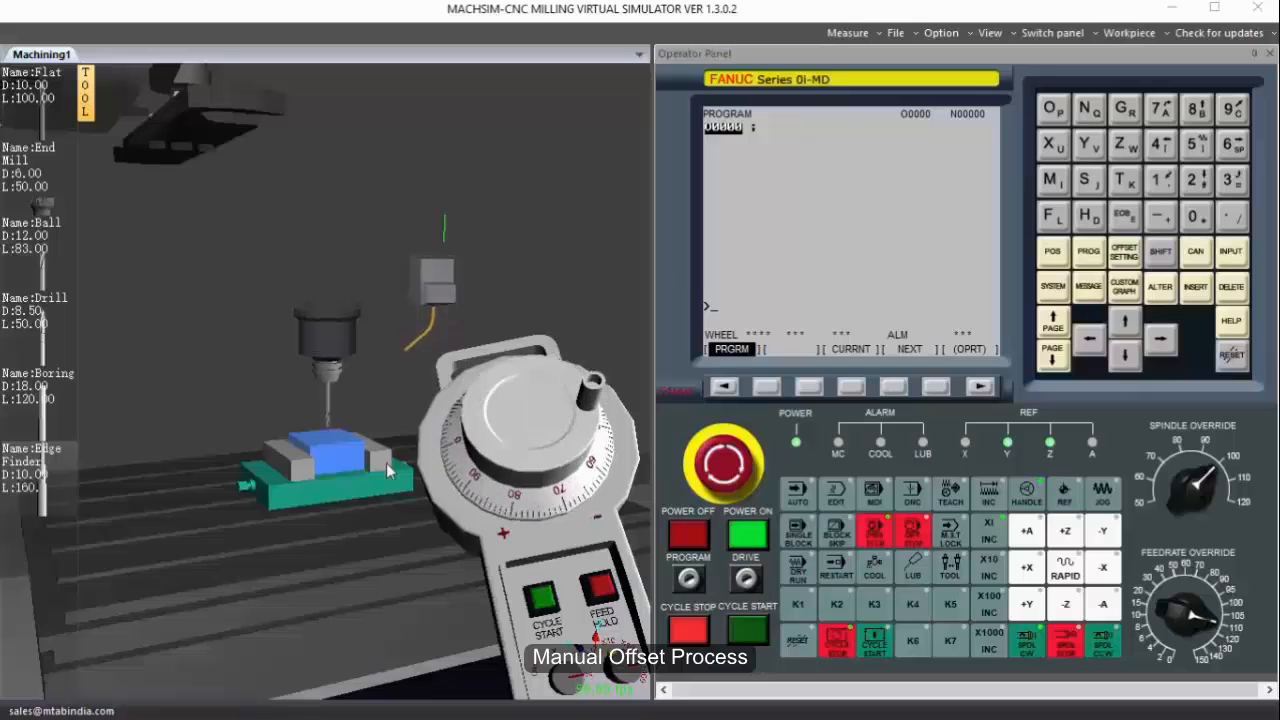
{"action": "scroll", "coordinate": [386, 463], "scroll_direction": "up", "scroll_amount": 5}
{"action": "scroll", "coordinate": [540, 420], "scroll_direction": "down", "scroll_amount": 3}
{"action": "scroll", "coordinate": [540, 420], "scroll_direction": "down", "scroll_amount": 3}
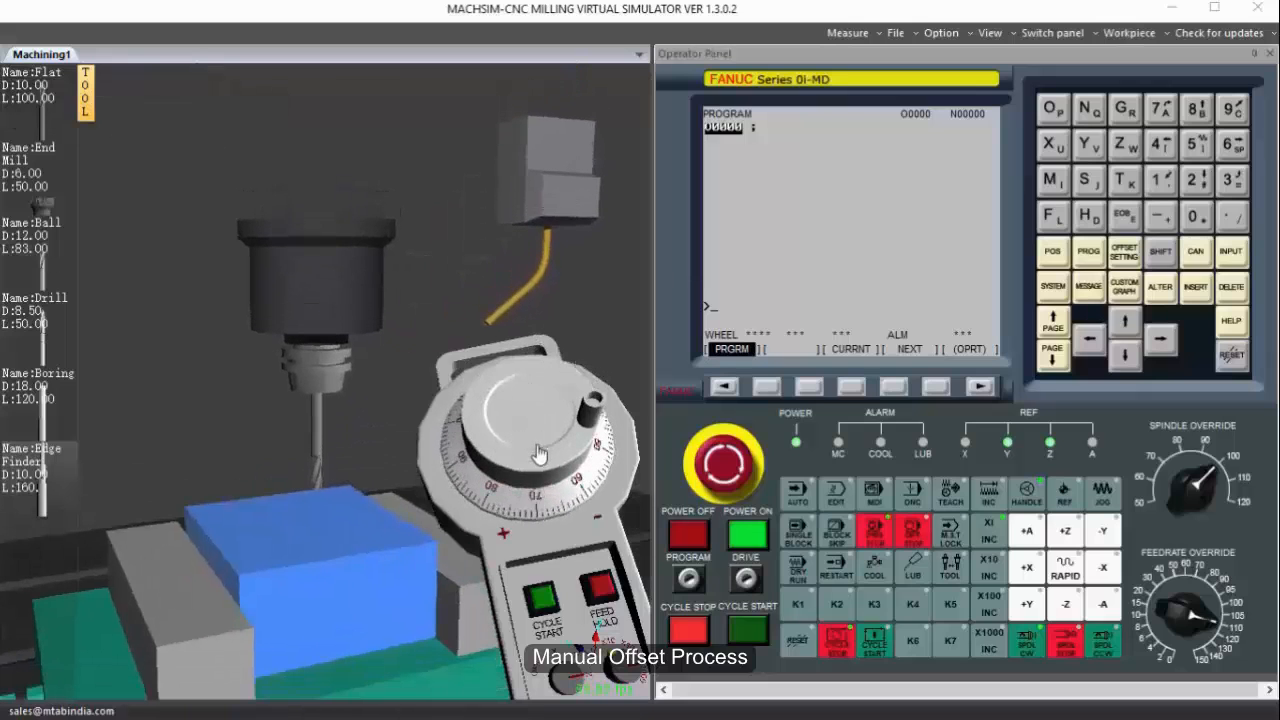
{"action": "scroll", "coordinate": [300, 528], "scroll_direction": "down", "scroll_amount": 3}
{"action": "scroll", "coordinate": [300, 528], "scroll_direction": "up", "scroll_amount": 3}
{"action": "middle_click_drag", "start_coordinate": [303, 530], "coordinate": [420, 555]}
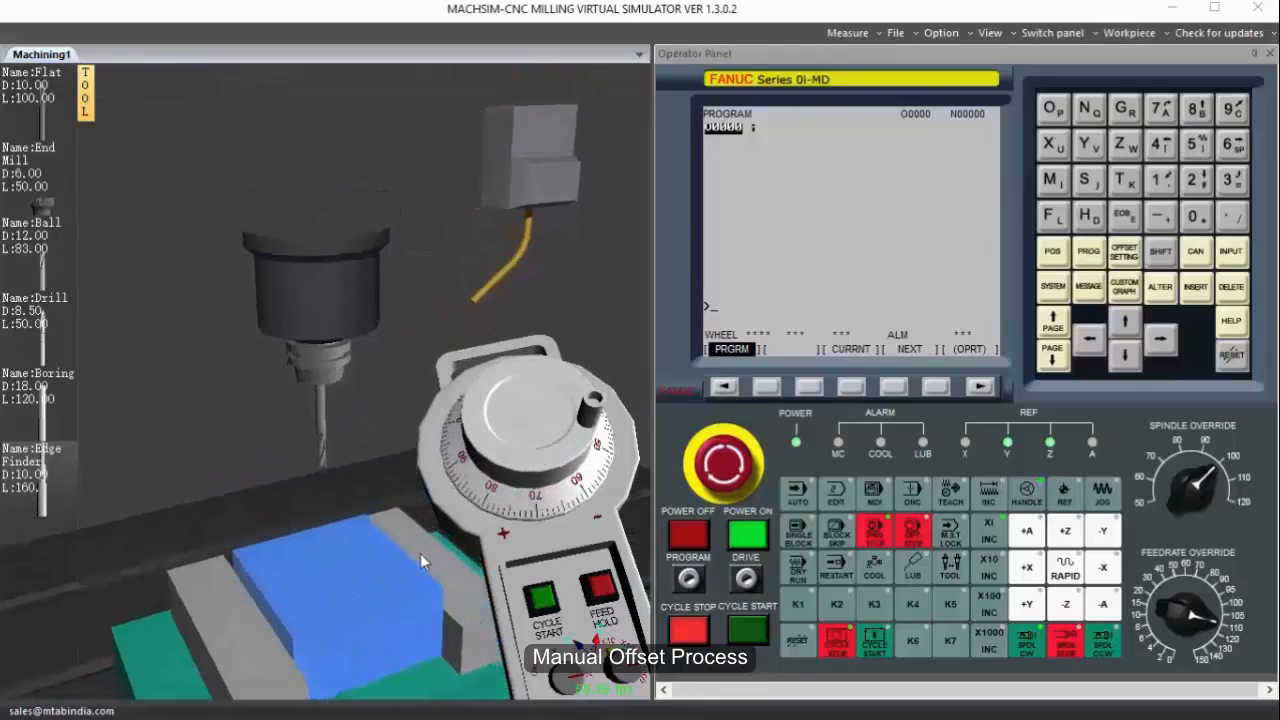
Raise the tool clear of the workpiece in Z and traverse the table back in Y with the handwheel.
{"action": "scroll", "coordinate": [630, 478], "scroll_direction": "up", "scroll_amount": 5}
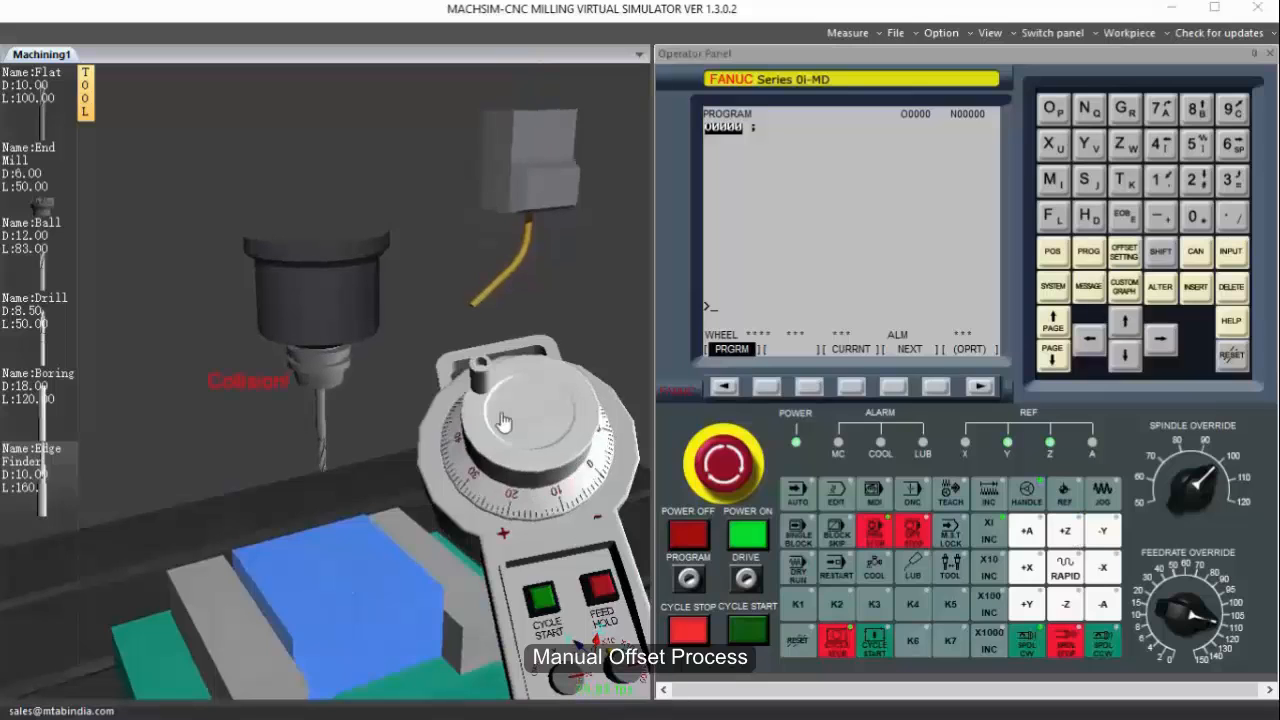
{"action": "scroll", "coordinate": [630, 478], "scroll_direction": "up", "scroll_amount": 2}
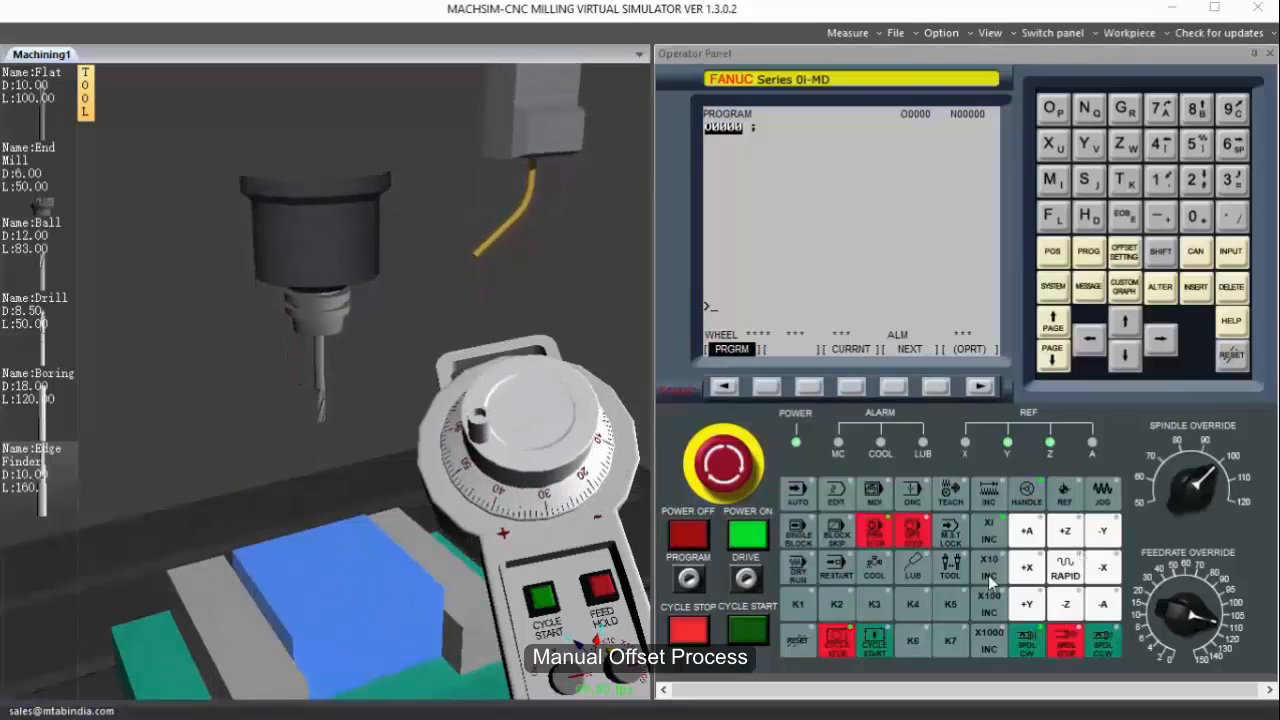
{"action": "left_click_drag", "start_coordinate": [505, 465], "coordinate": [586, 422]}
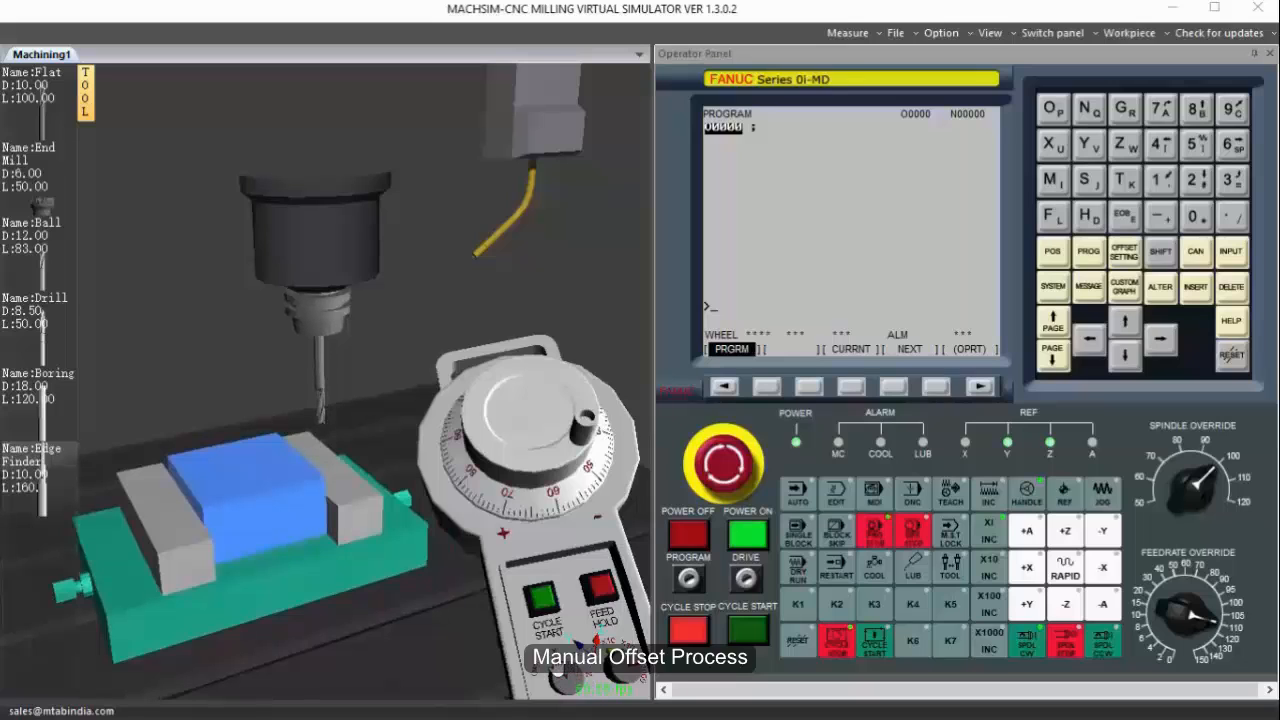
{"action": "left_click_drag", "start_coordinate": [540, 472], "coordinate": [489, 472]}
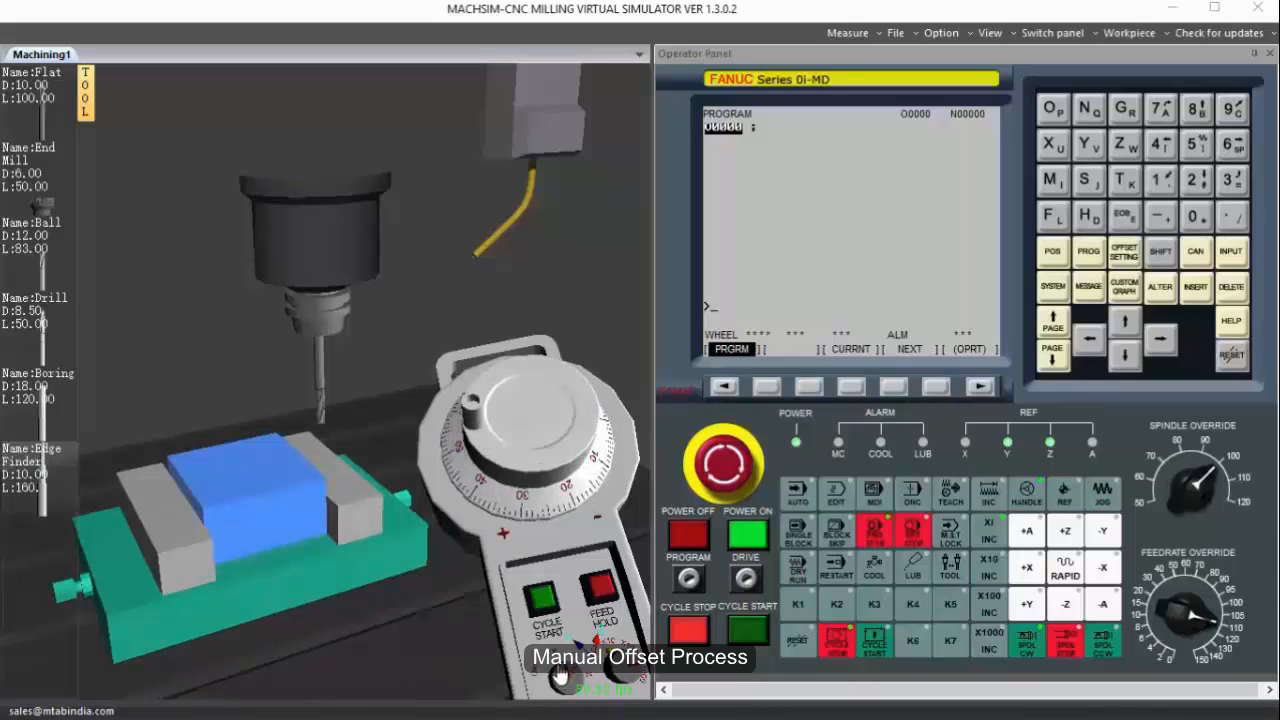
Move the workpiece under the tool with the handwheel and bring the tool just above the workpiece's top face.
{"action": "left_click_drag", "start_coordinate": [565, 487], "coordinate": [443, 543]}
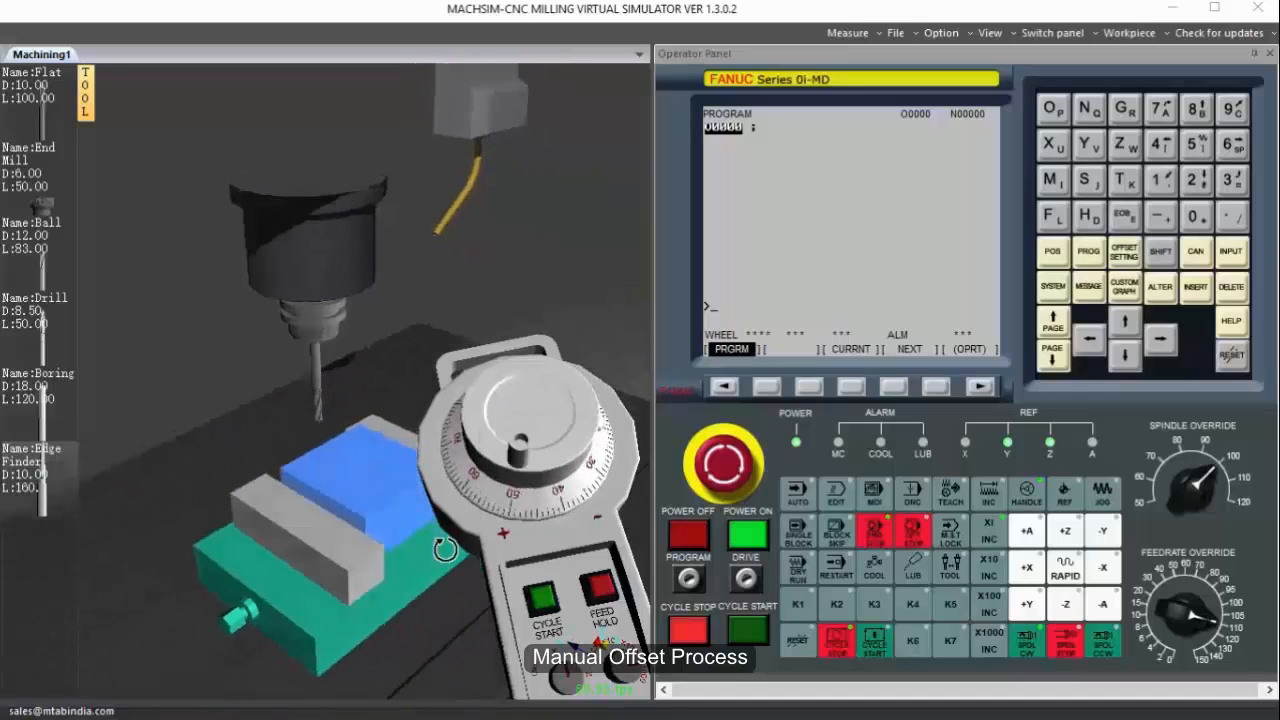
{"action": "middle_click_drag", "start_coordinate": [435, 460], "coordinate": [287, 456]}
{"action": "left_click_drag", "start_coordinate": [287, 456], "coordinate": [376, 515]}
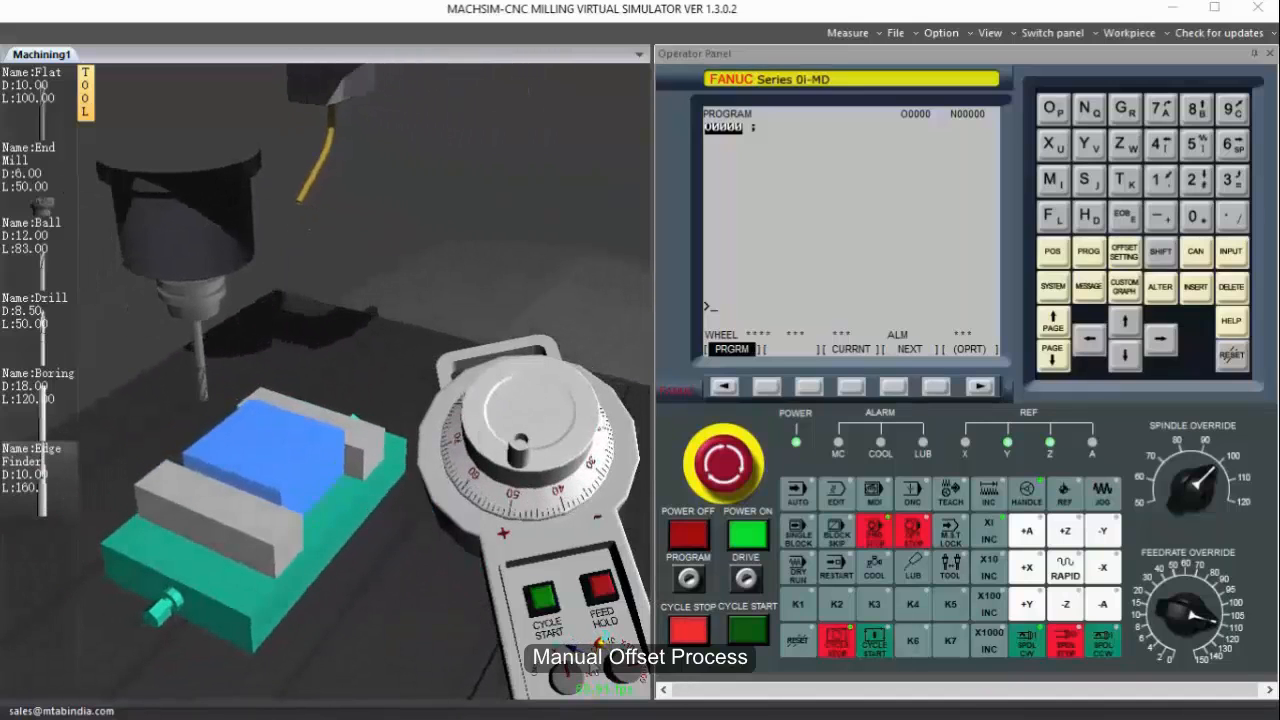
{"action": "left_click", "coordinate": [575, 679]}
{"action": "left_click_drag", "start_coordinate": [537, 483], "coordinate": [560, 420]}
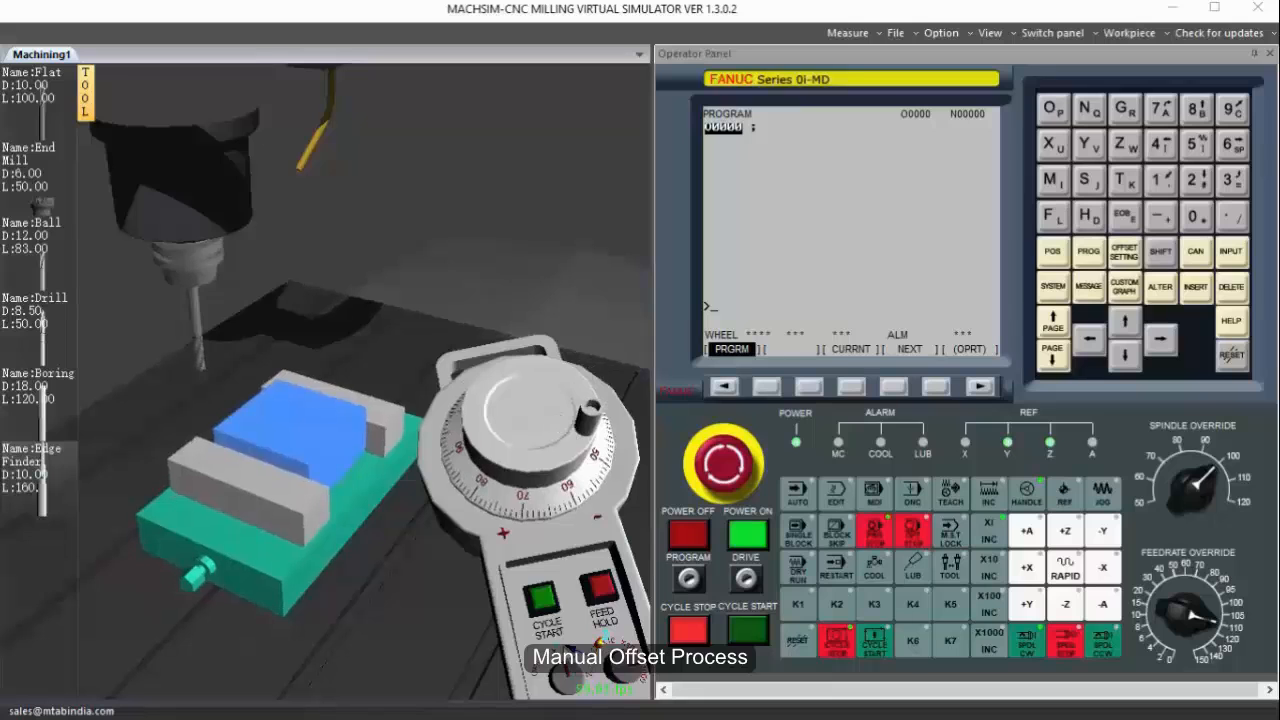
{"action": "left_click_drag", "start_coordinate": [570, 530], "coordinate": [537, 418]}
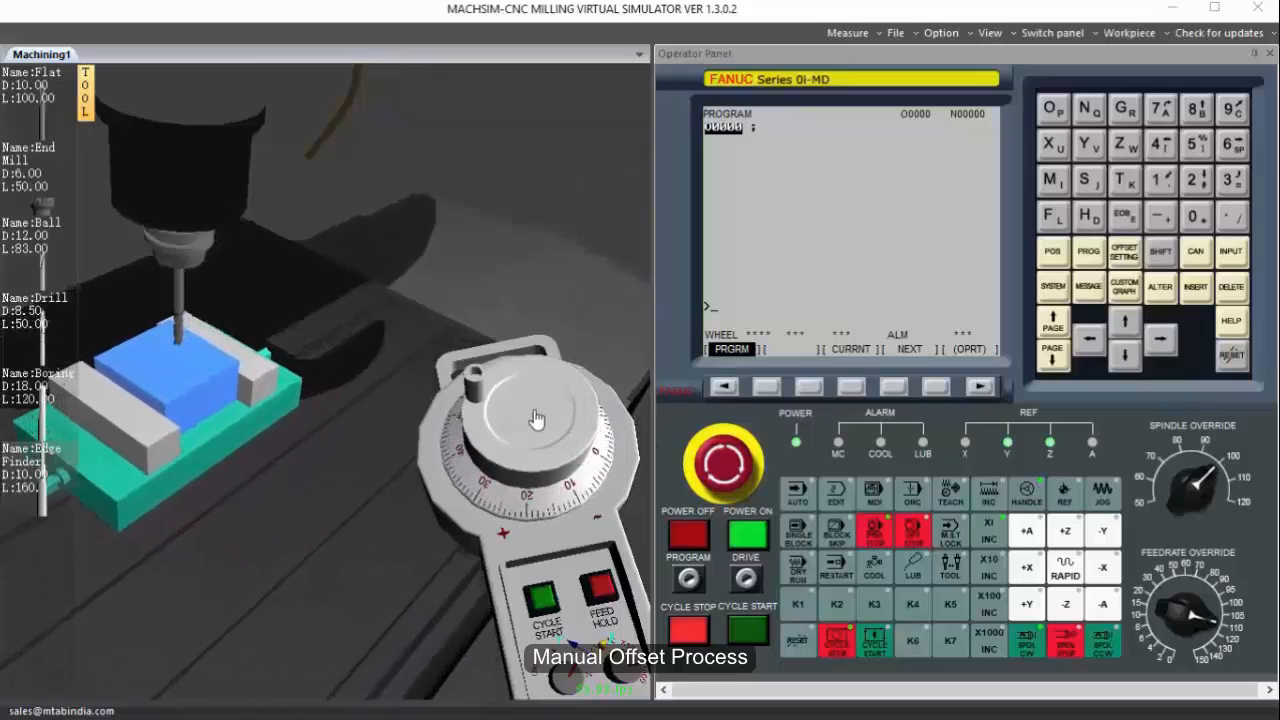
{"action": "scroll", "coordinate": [181, 367], "scroll_direction": "up", "scroll_amount": 3}
{"action": "middle_click_drag", "start_coordinate": [181, 367], "coordinate": [206, 357]}
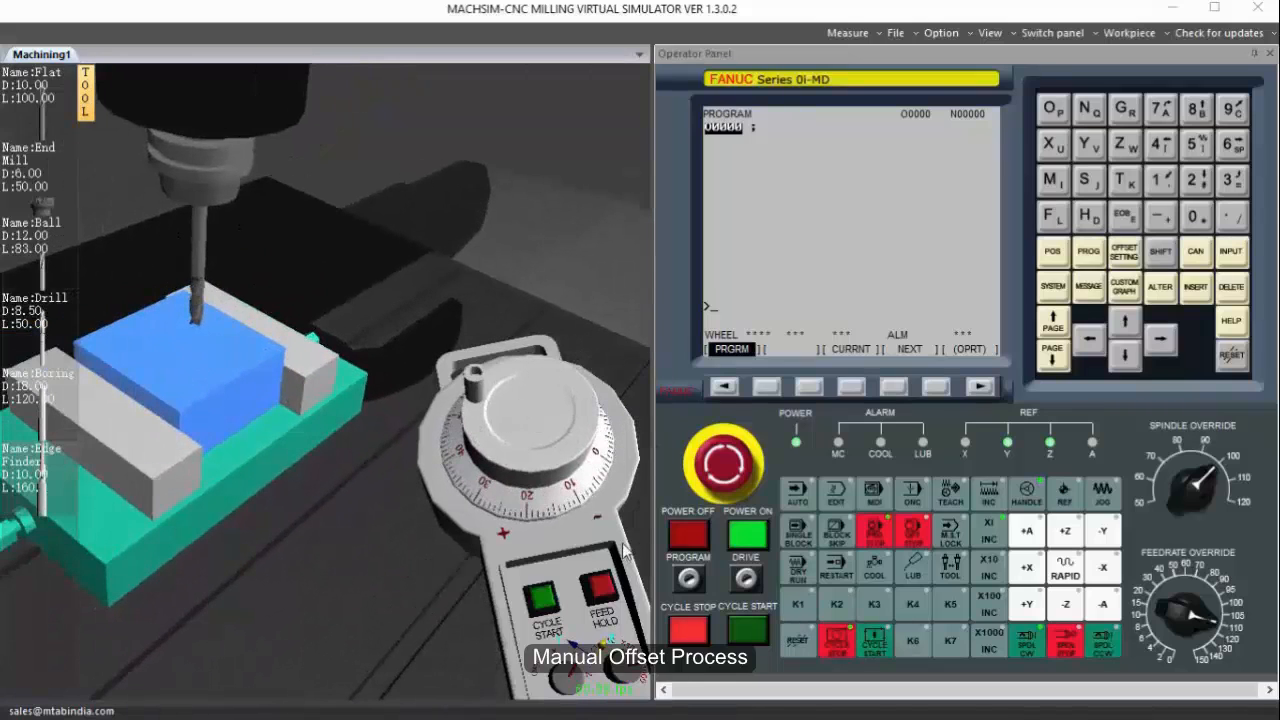
Lower the tool with the handwheel to absolute Z -60.379 at the workpiece's top face and stop the spindle.
{"action": "left_click", "coordinate": [573, 687]}
{"action": "left_click_drag", "start_coordinate": [552, 438], "coordinate": [480, 370]}
{"action": "left_click", "coordinate": [1056, 252]}
{"action": "scroll", "coordinate": [194, 336], "scroll_direction": "up", "scroll_amount": 6}
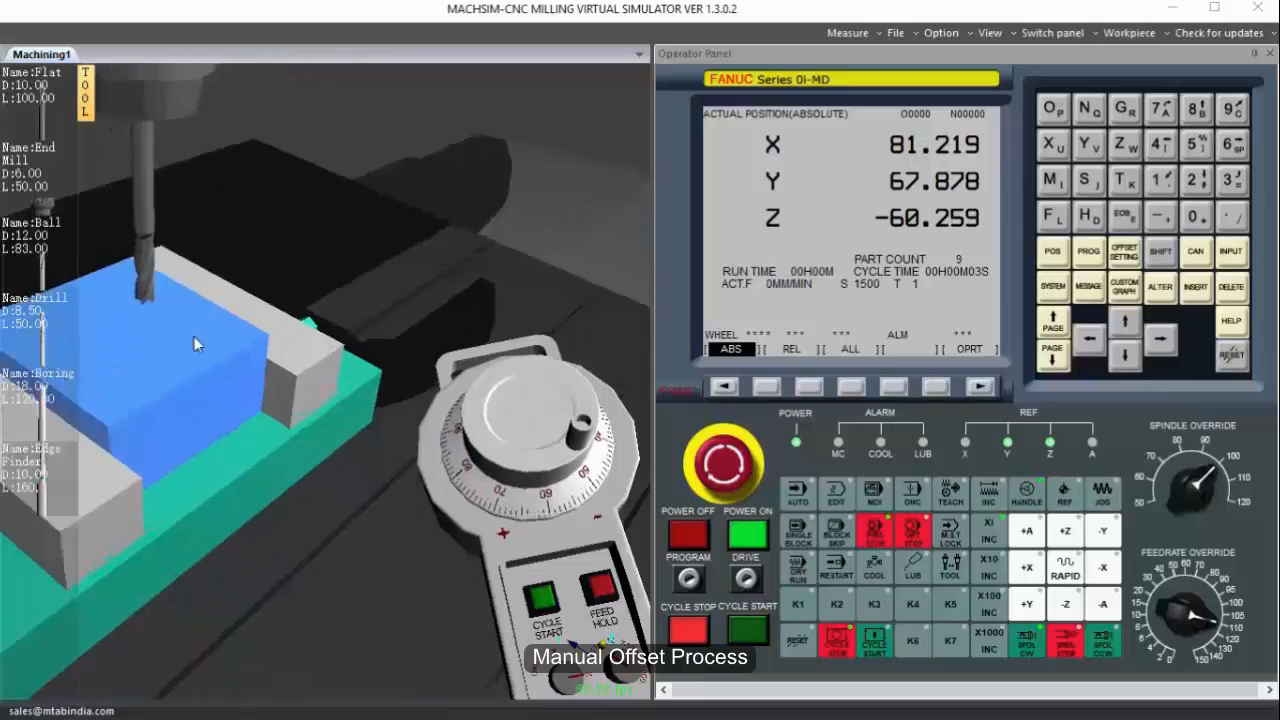
{"action": "middle_click_drag", "start_coordinate": [210, 335], "coordinate": [302, 365]}
{"action": "left_click", "coordinate": [462, 384]}
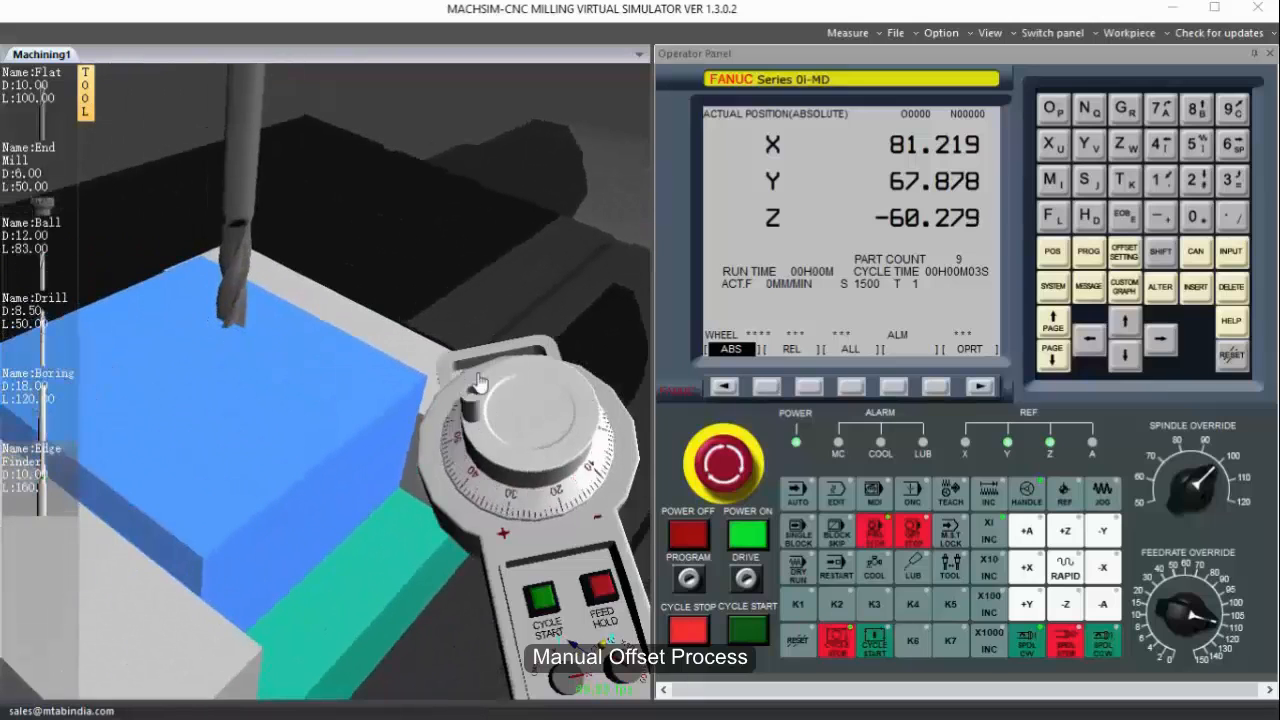
{"action": "left_click_drag", "start_coordinate": [463, 384], "coordinate": [711, 408]}
{"action": "left_click", "coordinate": [1066, 650]}
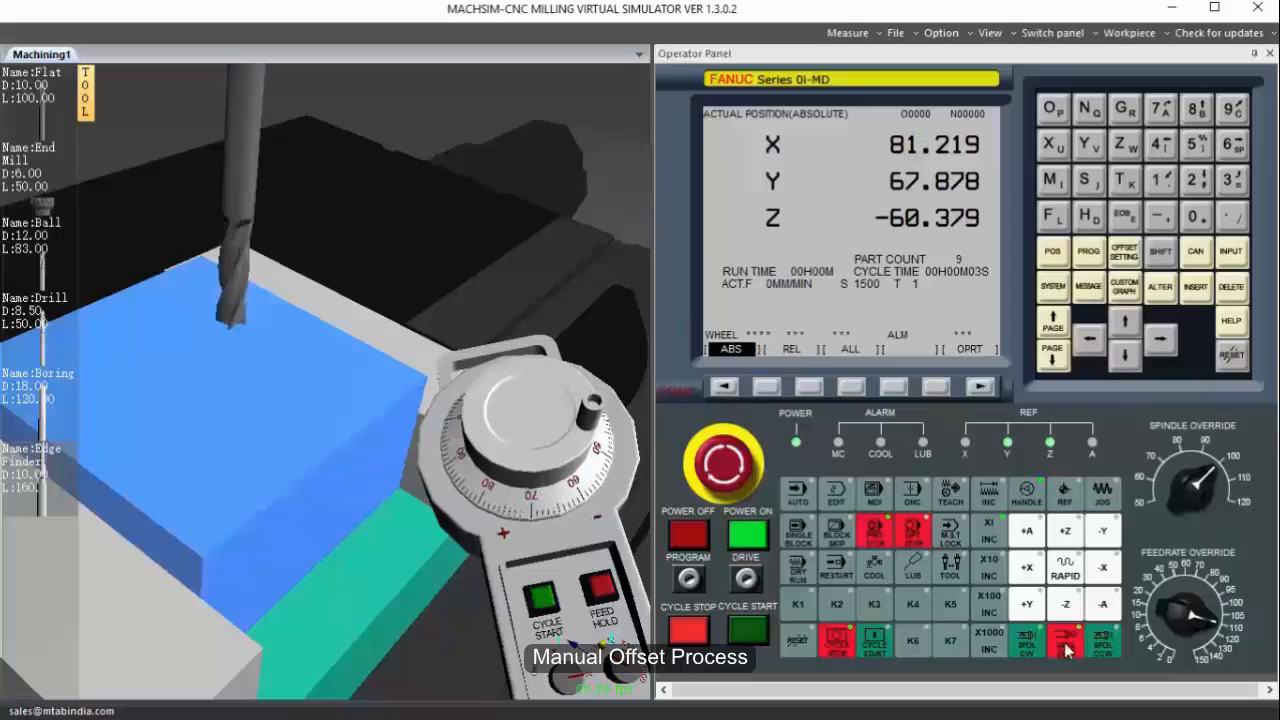
Show the relative, absolute and machine coordinates together to read the tool's touch-off position in Z.
{"action": "left_click", "coordinate": [1053, 253]}
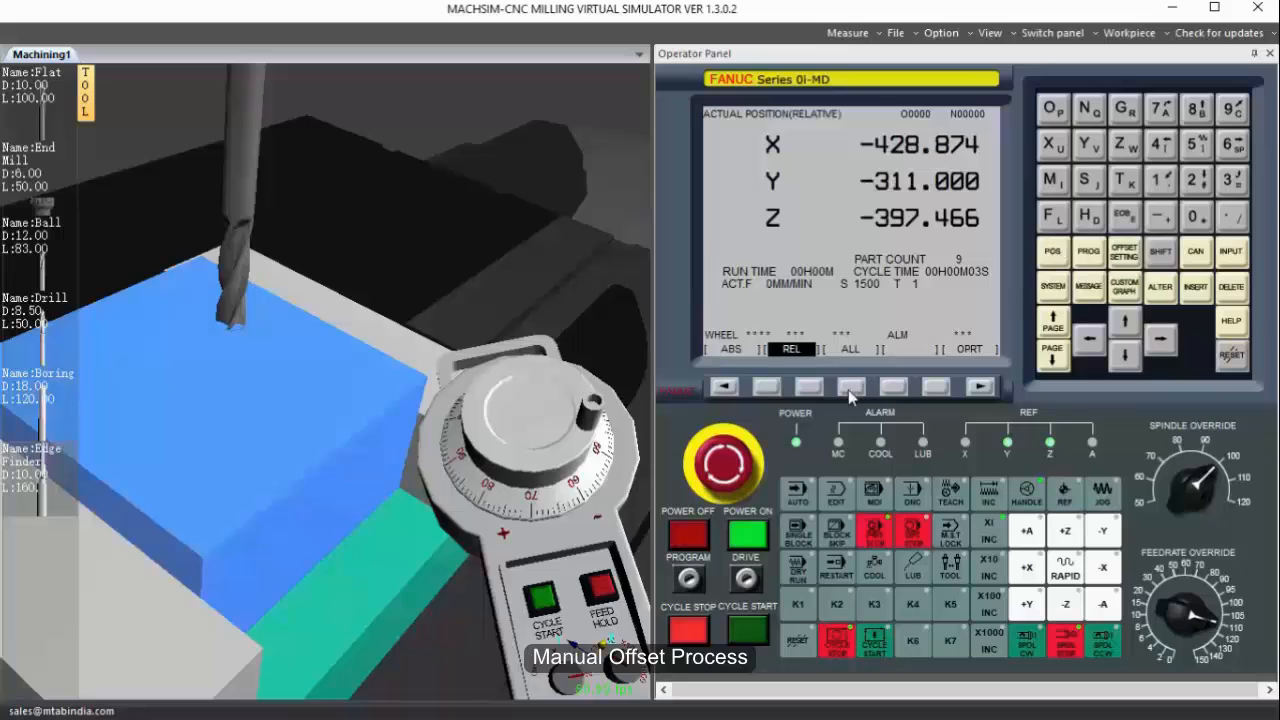
{"action": "left_click", "coordinate": [850, 389]}
{"action": "left_click", "coordinate": [1058, 255]}
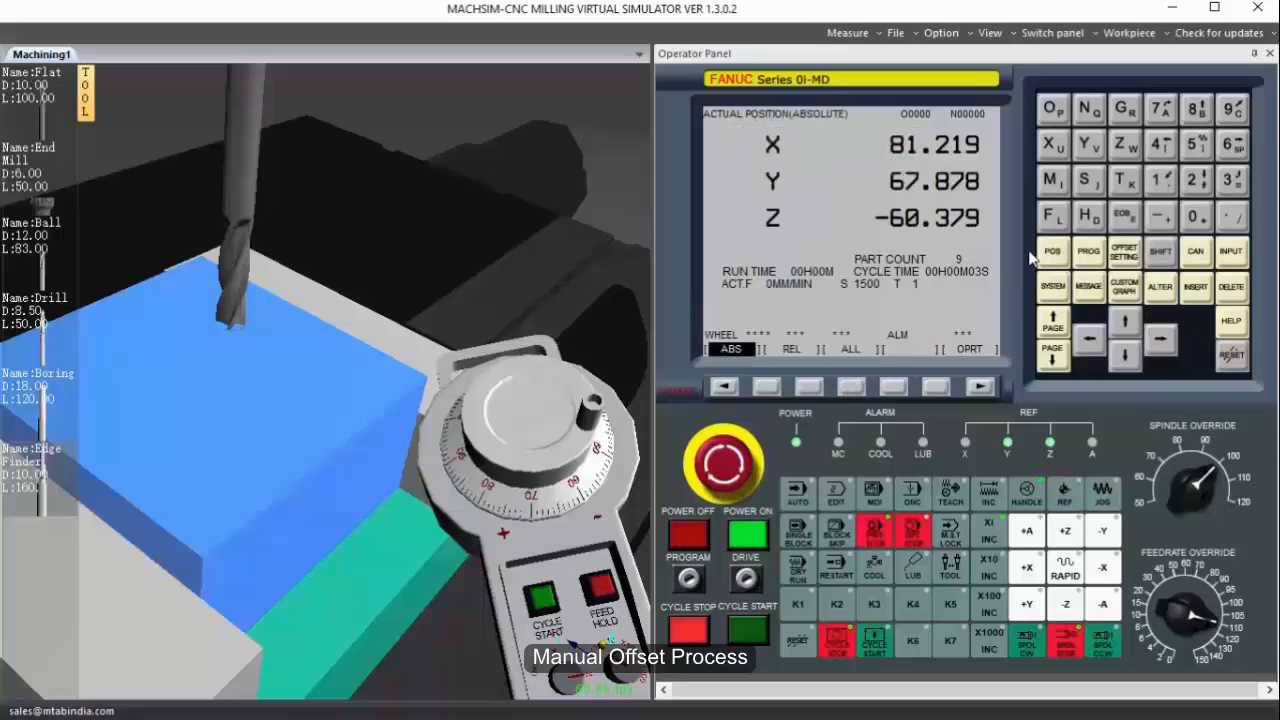
{"action": "left_click", "coordinate": [852, 388]}
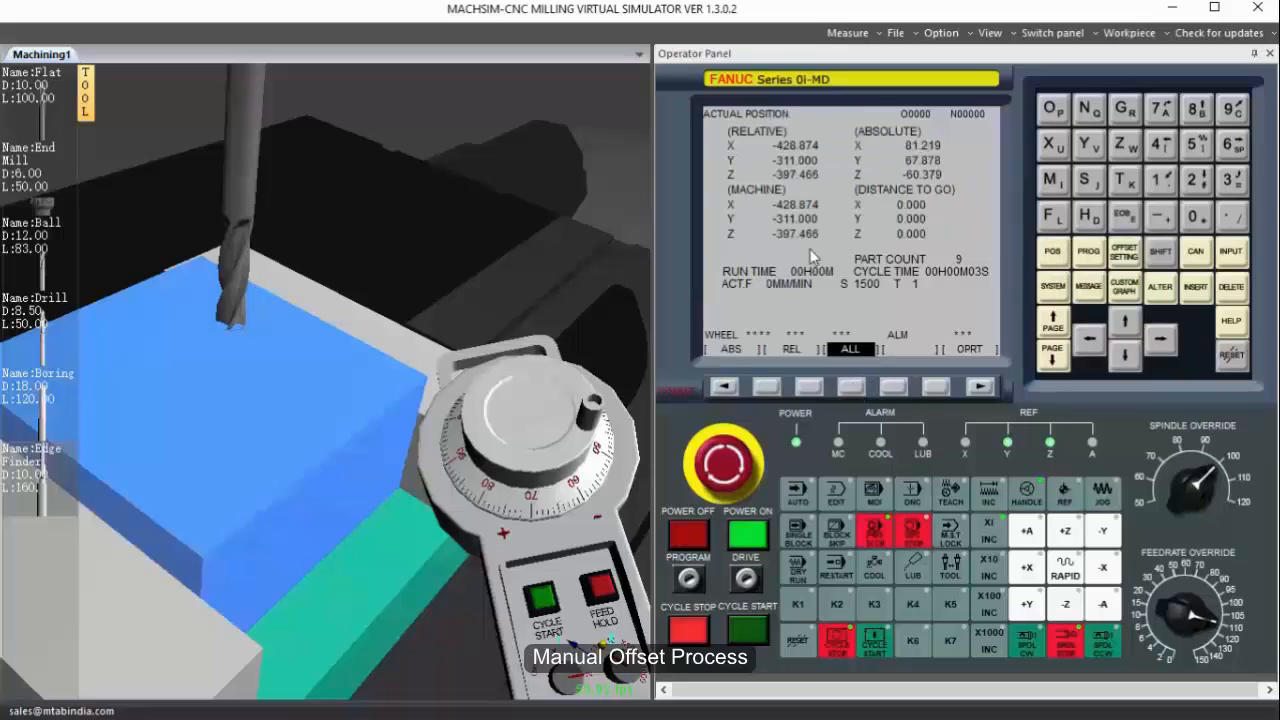
Enter the touch-off machine Z coordinate as the H geometry value of tool offset 001.
{"action": "left_click", "coordinate": [1125, 253]}
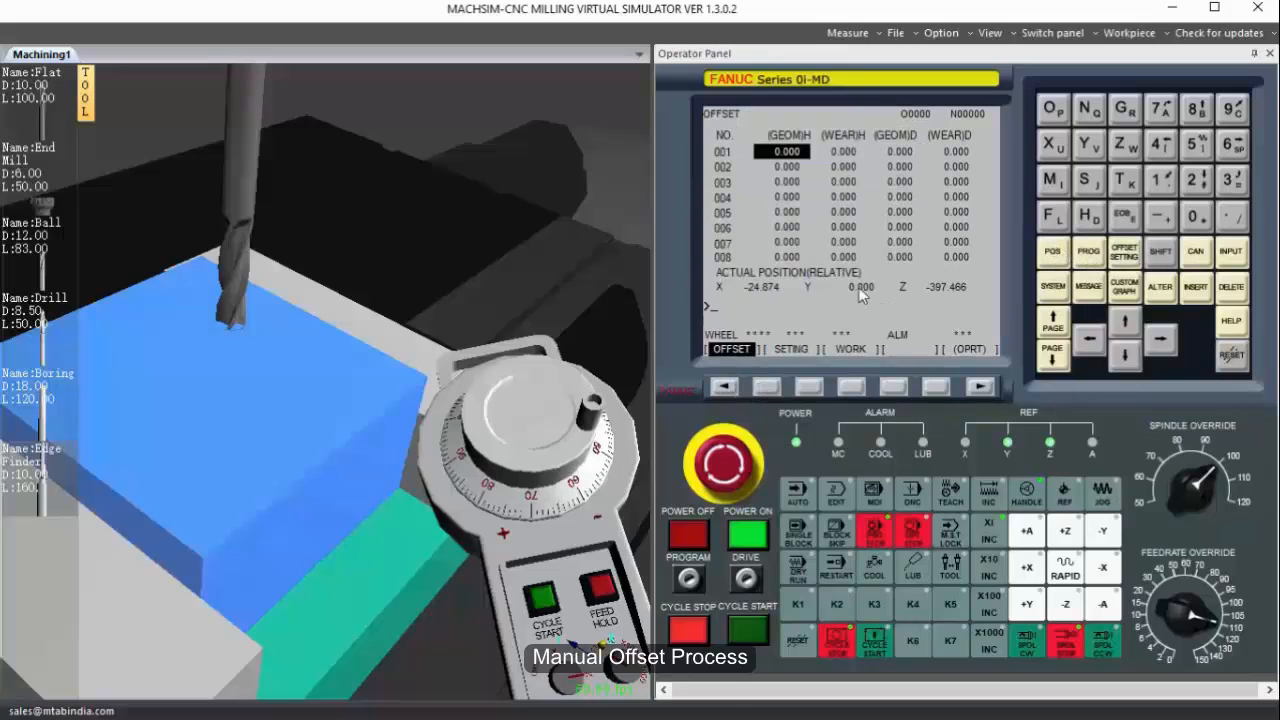
{"action": "left_click", "coordinate": [1164, 218]}
{"action": "left_click", "coordinate": [1229, 184]}
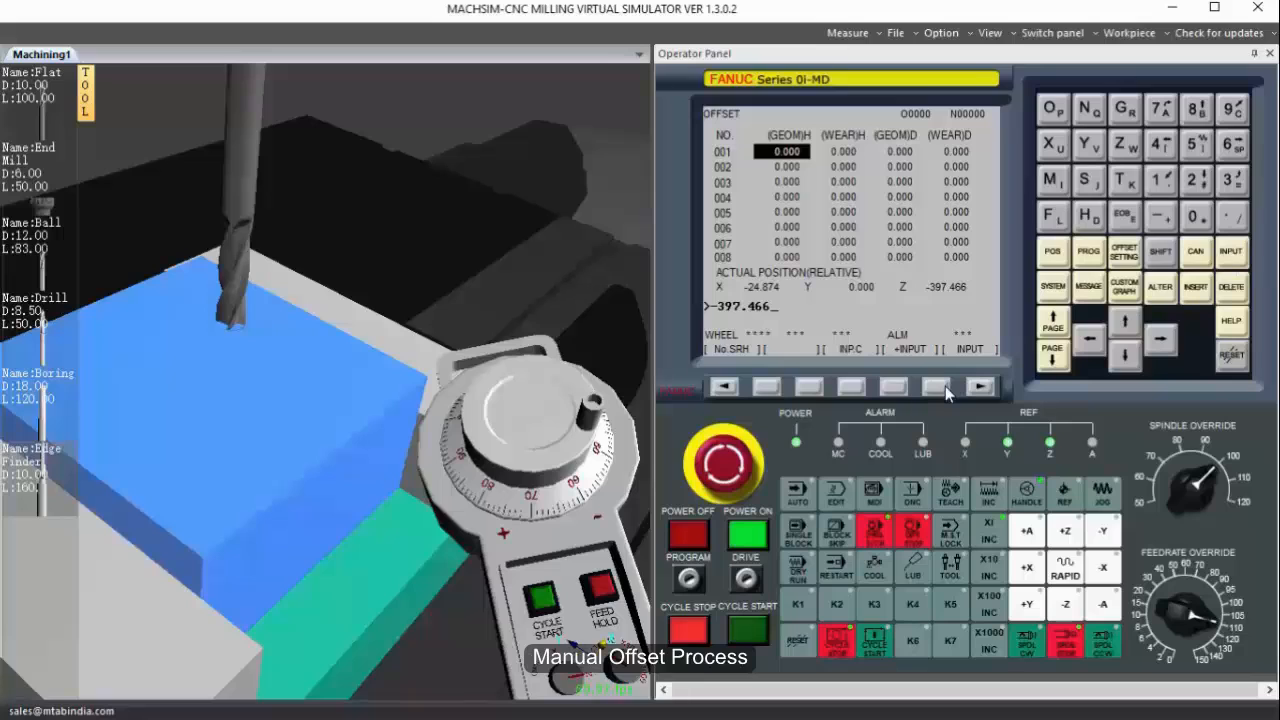
Store -397.466 as the H geometry value of tool offset 001 and return the Z axis to its reference position.
{"action": "left_click", "coordinate": [945, 386]}
{"action": "scroll", "coordinate": [243, 362], "scroll_direction": "down", "scroll_amount": 5}
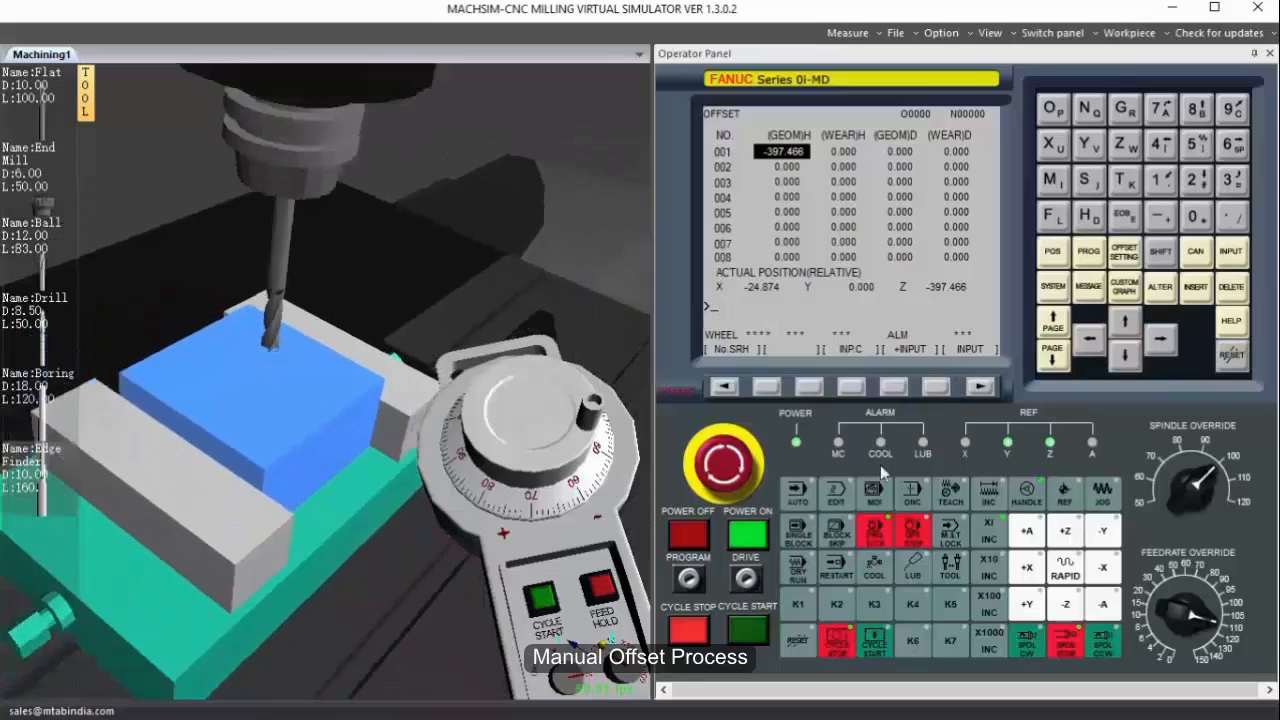
{"action": "left_click", "coordinate": [1062, 533]}
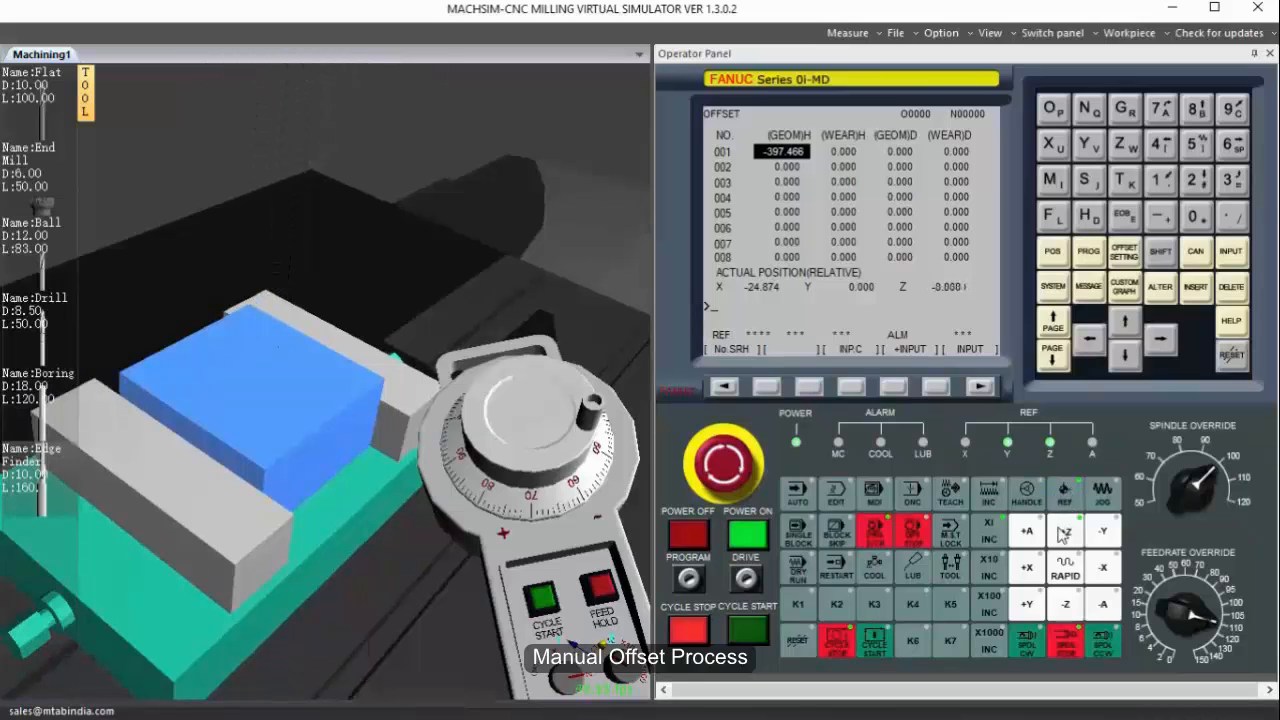
{"action": "scroll", "coordinate": [305, 347], "scroll_direction": "down", "scroll_amount": 8}
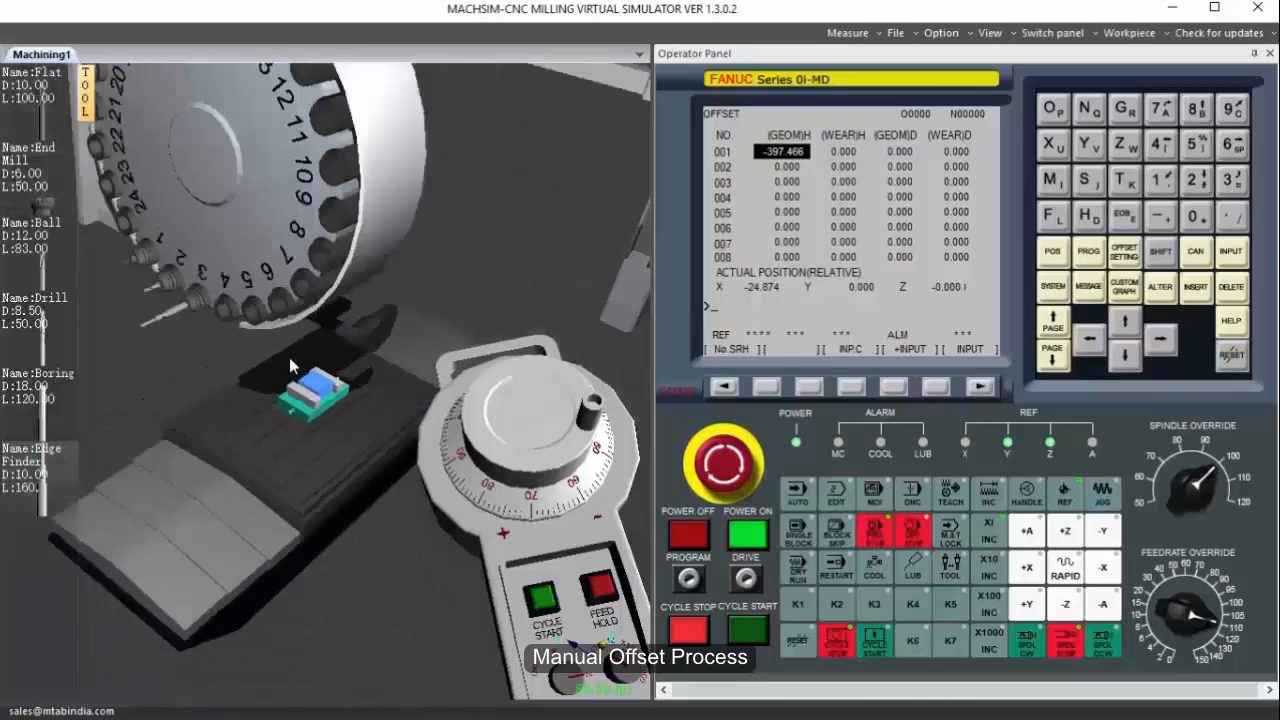
Return the X and Y axes to their reference positions and hide the handwheel.
{"action": "middle_click_drag", "start_coordinate": [265, 340], "coordinate": [254, 304]}
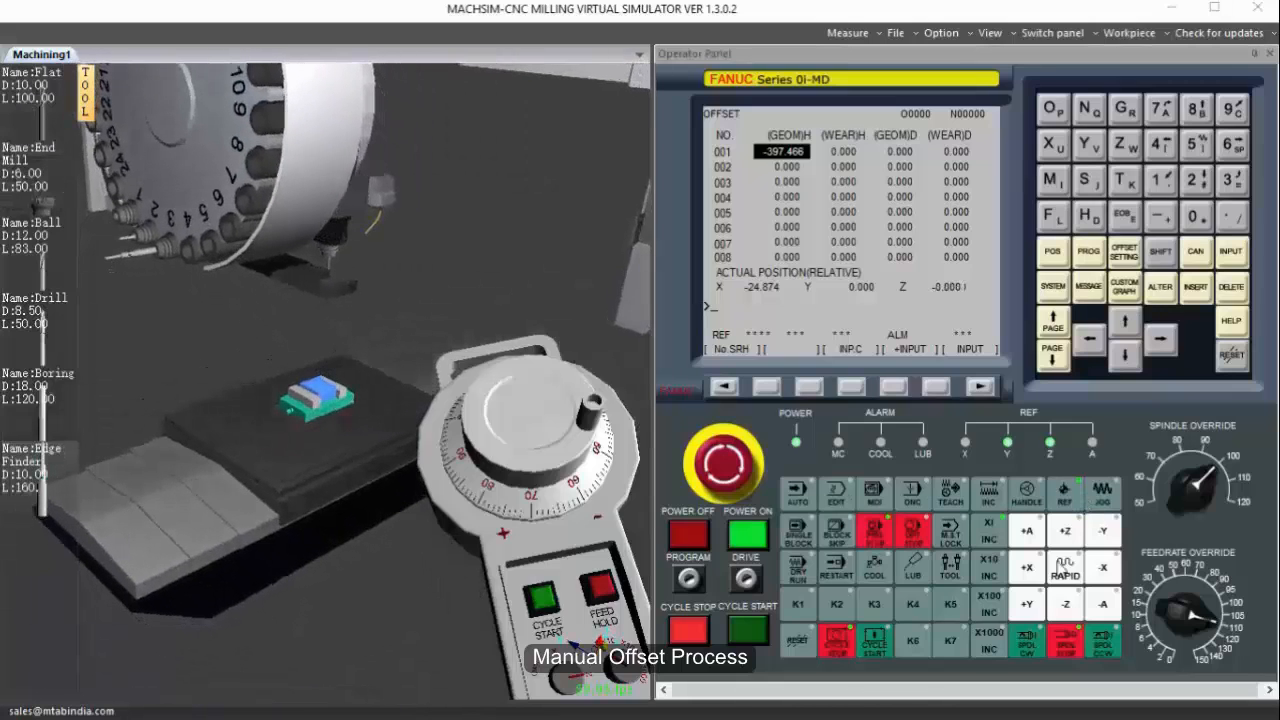
{"action": "left_click", "coordinate": [1036, 574]}
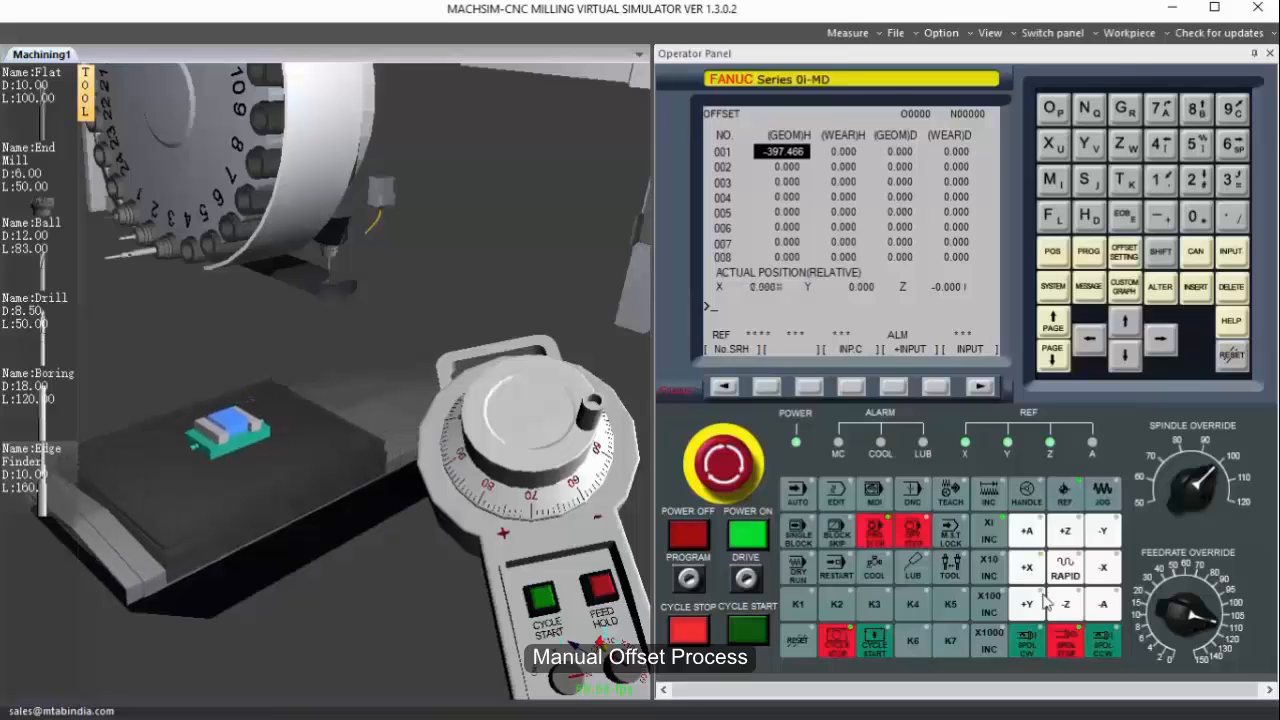
{"action": "left_click", "coordinate": [1040, 603]}
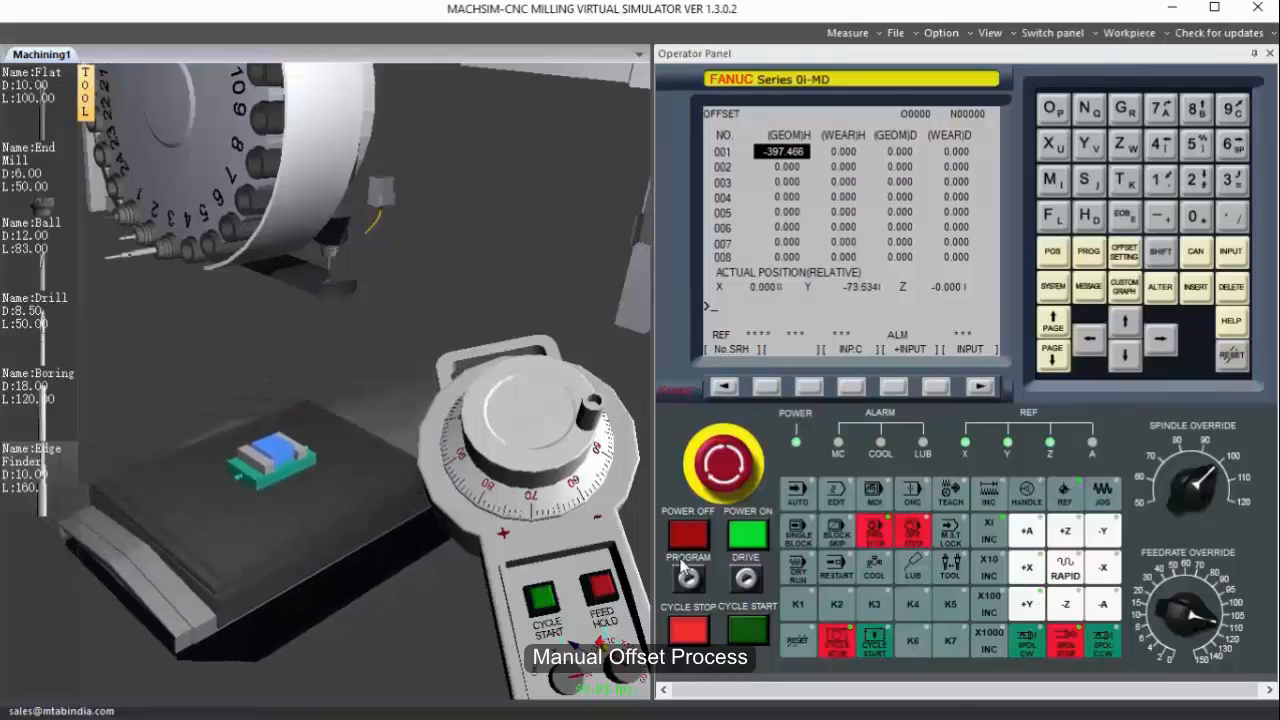
{"action": "left_click", "coordinate": [543, 489]}
{"action": "left_click", "coordinate": [1022, 606]}
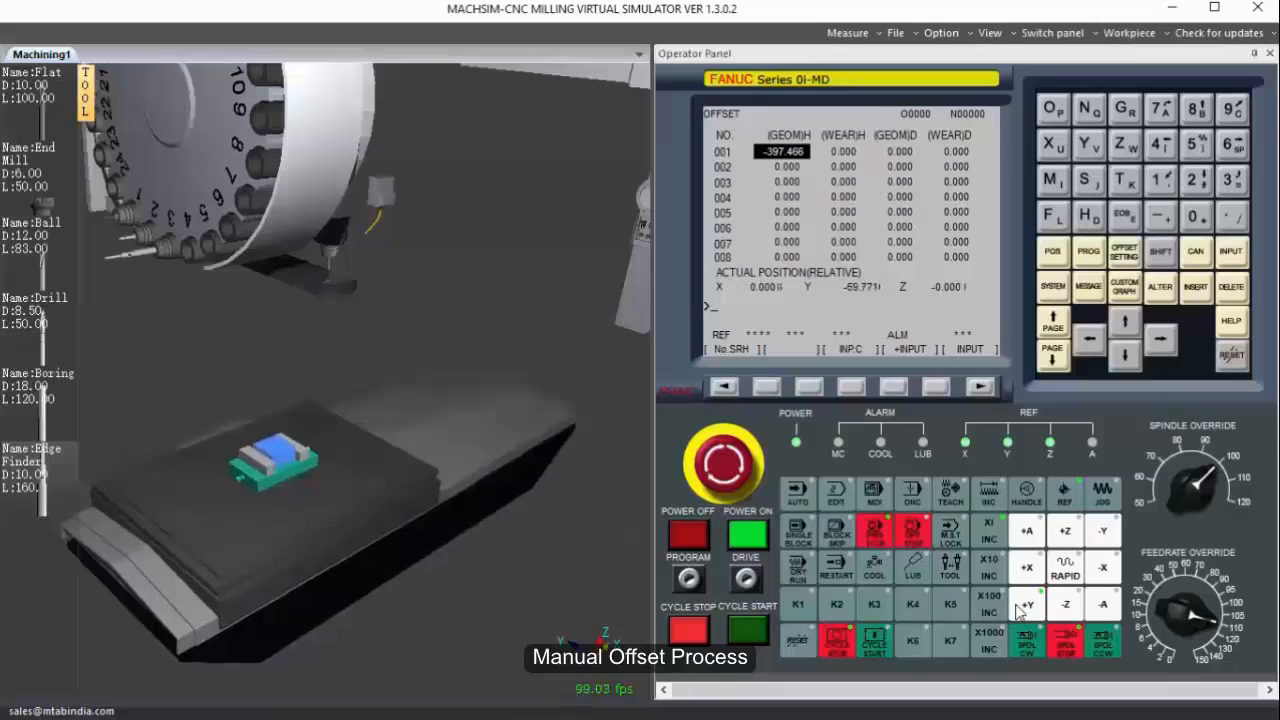
Show the machine's outer body around the worktable and bring the whole machine into view.
{"action": "right_click", "coordinate": [421, 256]}
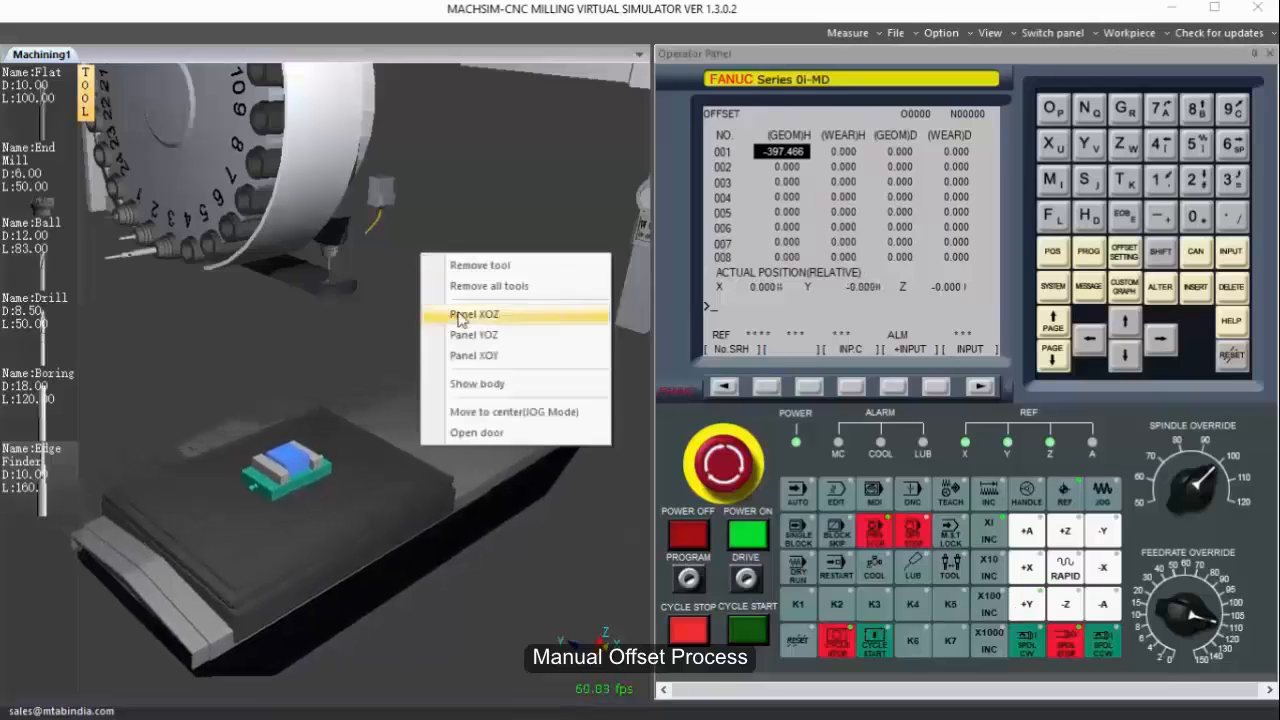
{"action": "left_click", "coordinate": [474, 382]}
{"action": "left_click_drag", "start_coordinate": [392, 317], "coordinate": [227, 259]}
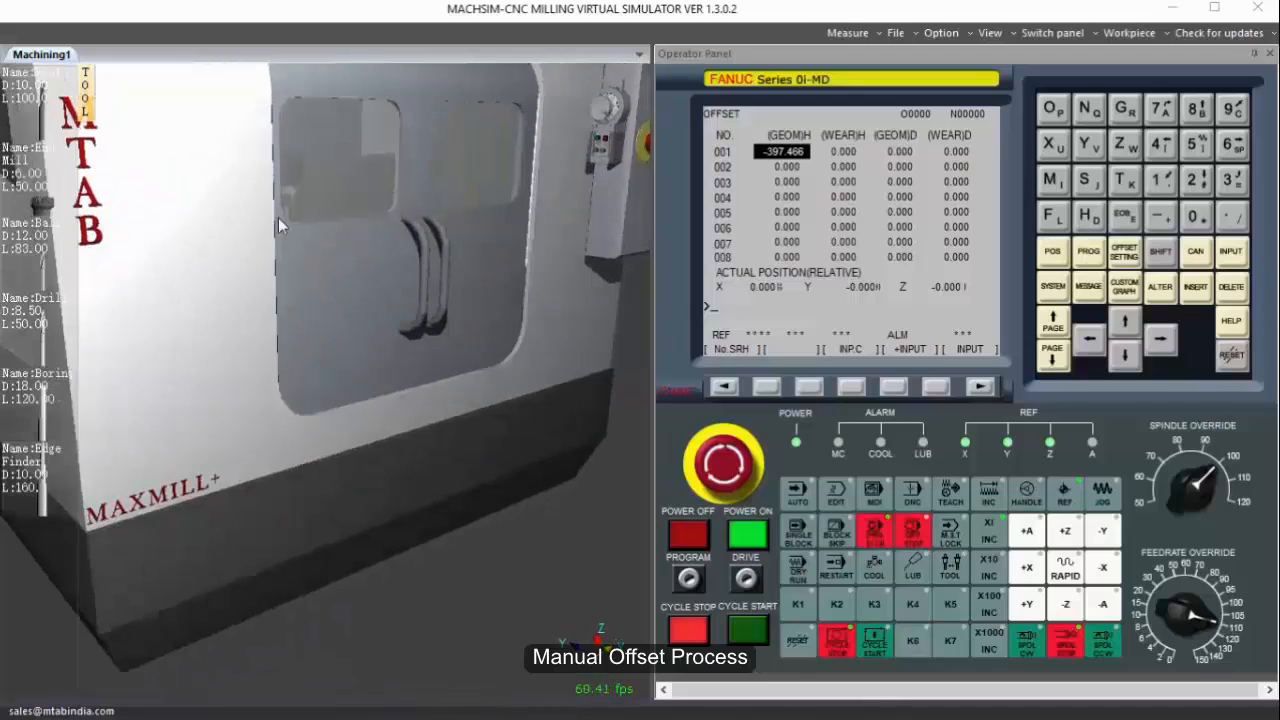
{"action": "scroll", "coordinate": [281, 226], "scroll_direction": "down", "scroll_amount": 5}
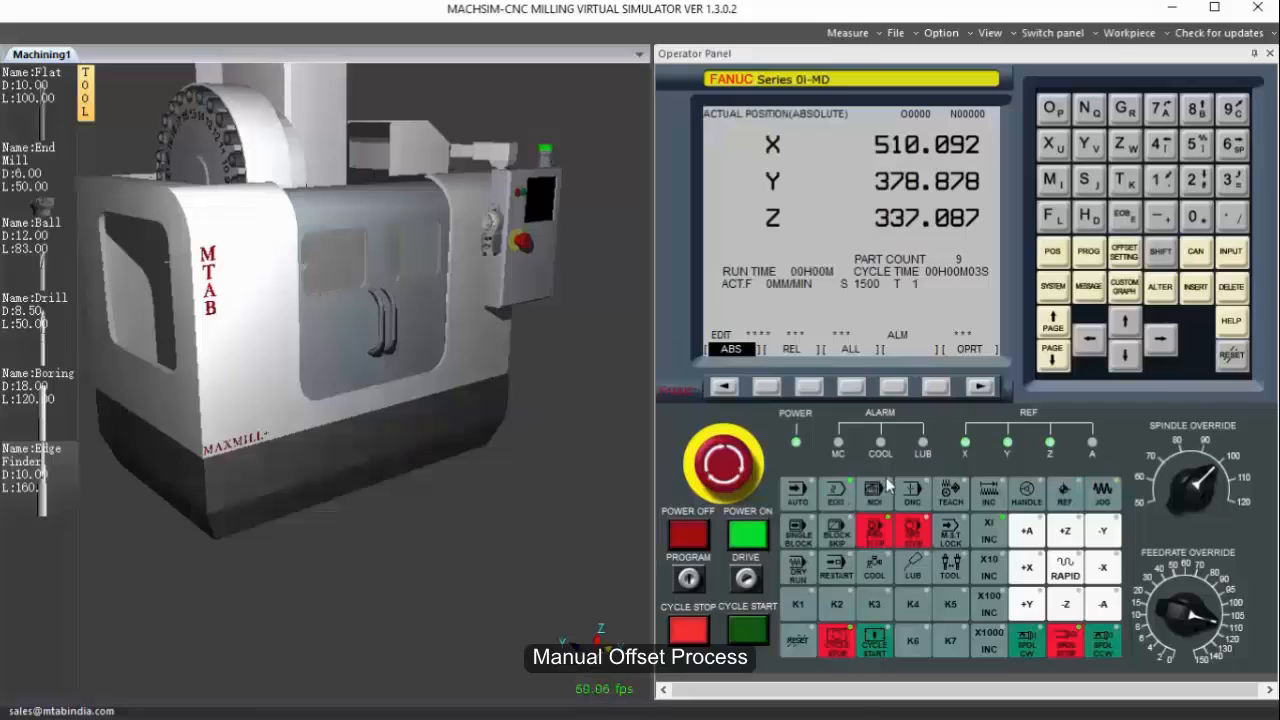
Check the program directory and create a new part program numbered O4545.
{"action": "left_click", "coordinate": [1090, 252]}
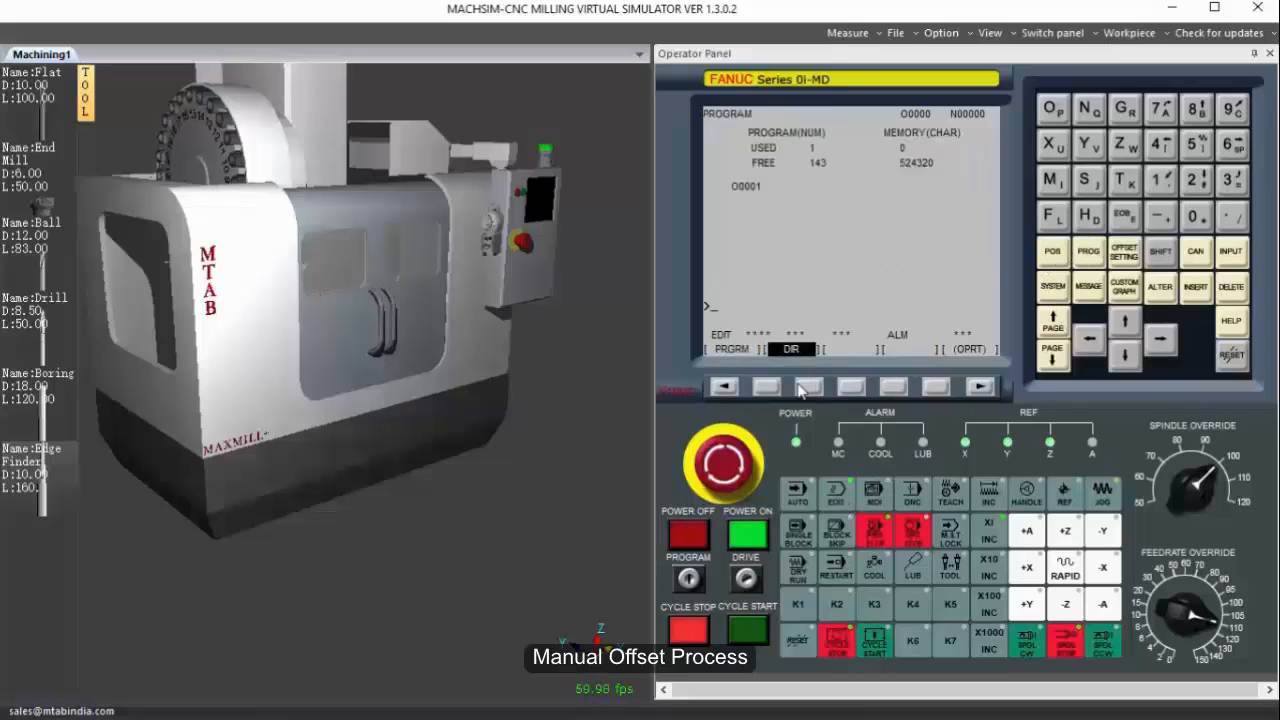
{"action": "left_click", "coordinate": [805, 389]}
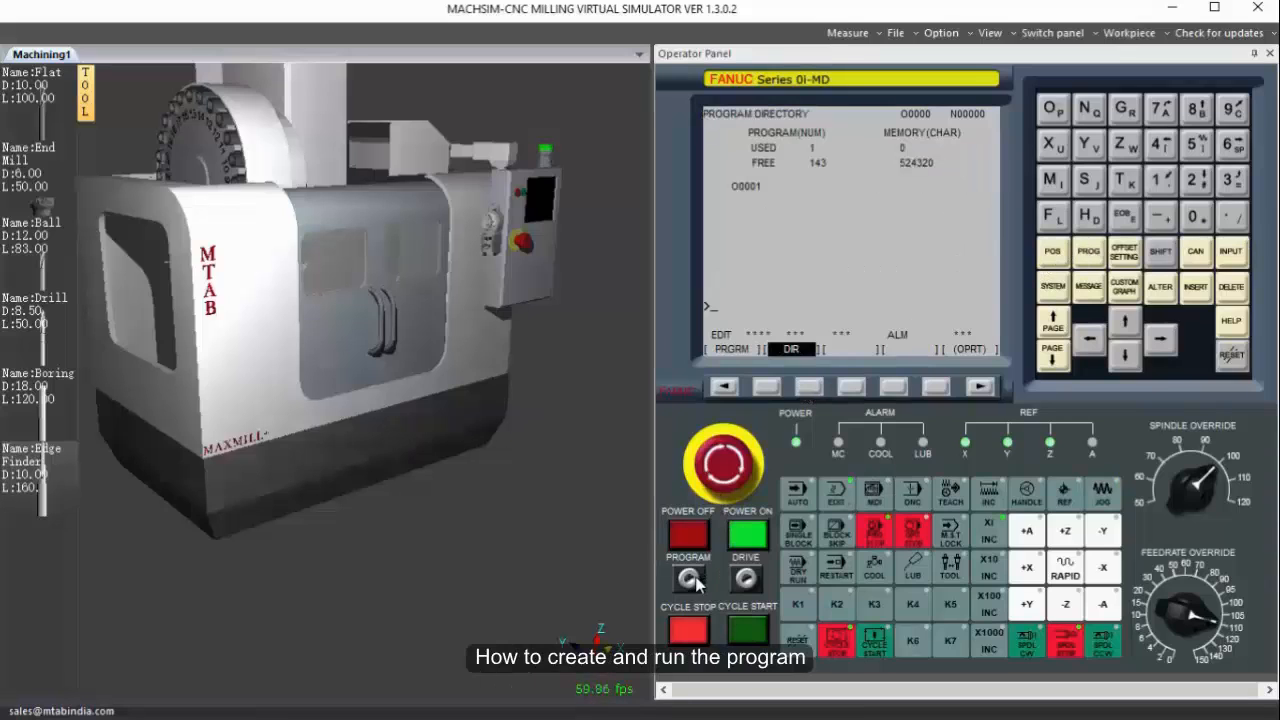
{"action": "left_click", "coordinate": [1053, 108]}
{"action": "left_click", "coordinate": [1160, 144]}
{"action": "left_click", "coordinate": [1197, 144]}
{"action": "left_click", "coordinate": [1160, 144]}
{"action": "left_click", "coordinate": [1197, 144]}
{"action": "left_click", "coordinate": [1203, 288]}
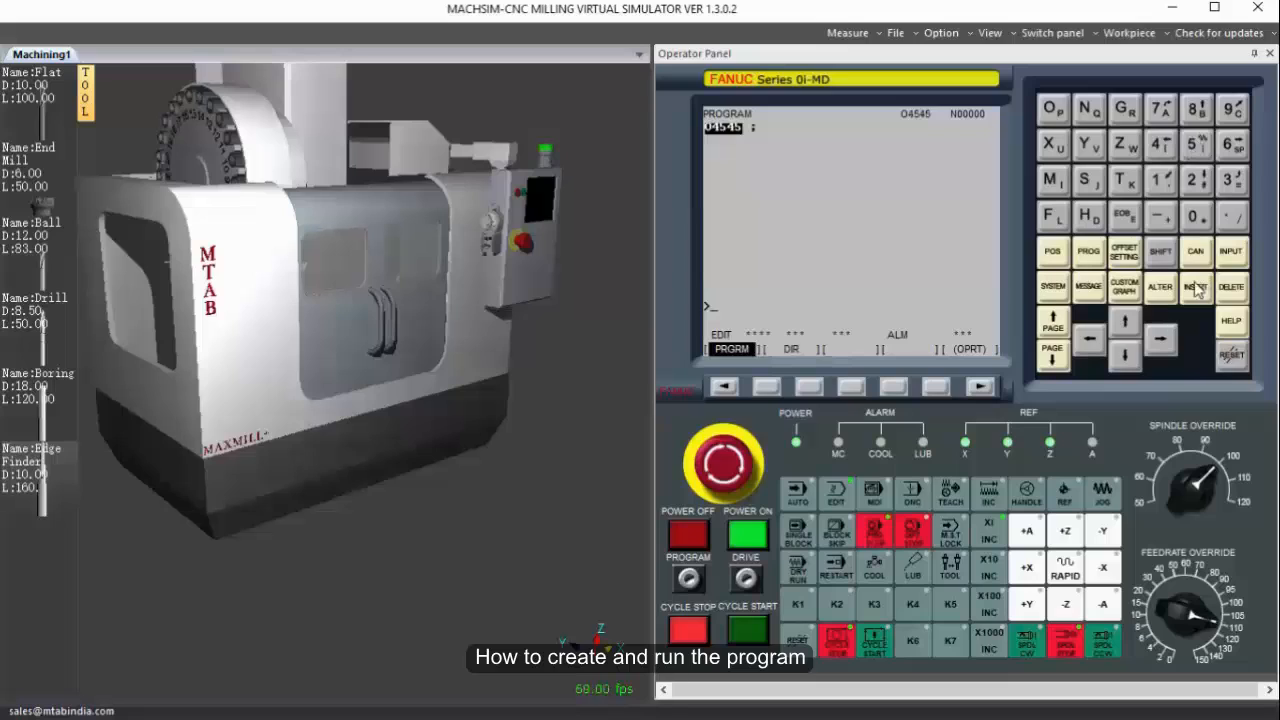
Insert the block G21 G94 after the program number to set metric units and feed per minute.
{"action": "left_click", "coordinate": [1162, 338]}
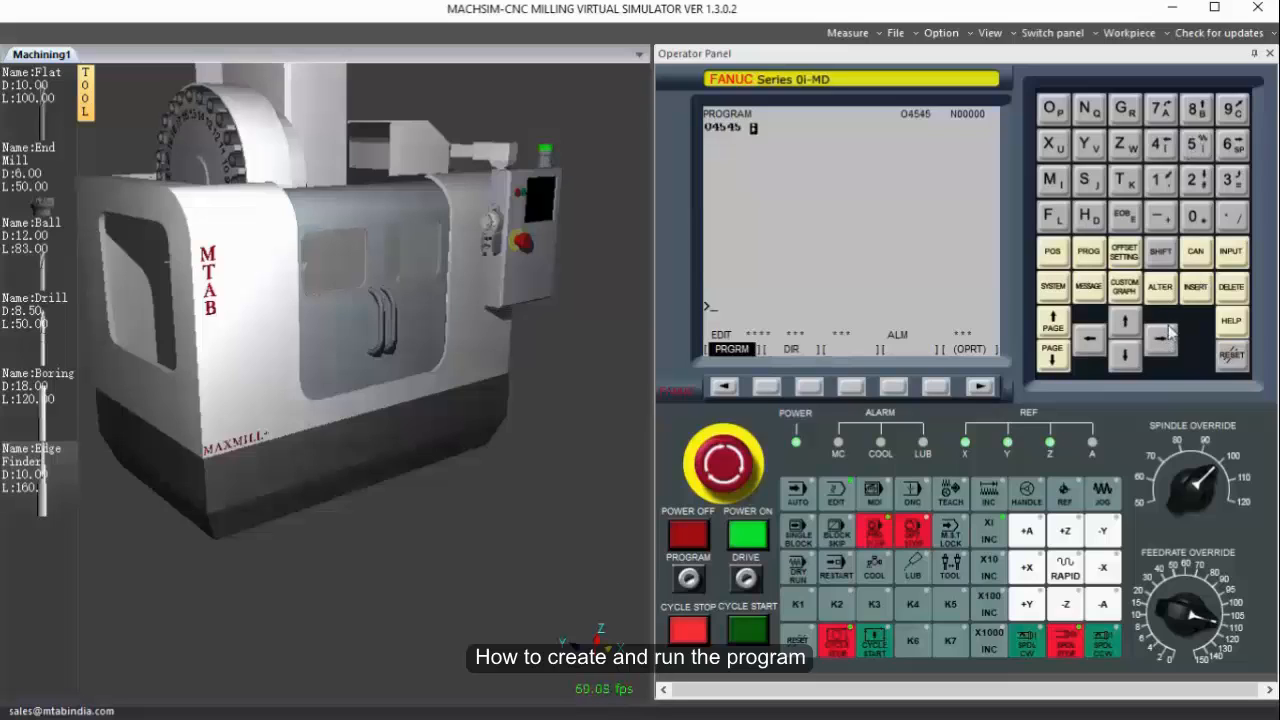
{"action": "left_click", "coordinate": [1122, 108]}
{"action": "left_click", "coordinate": [1196, 180]}
{"action": "left_click", "coordinate": [1162, 182]}
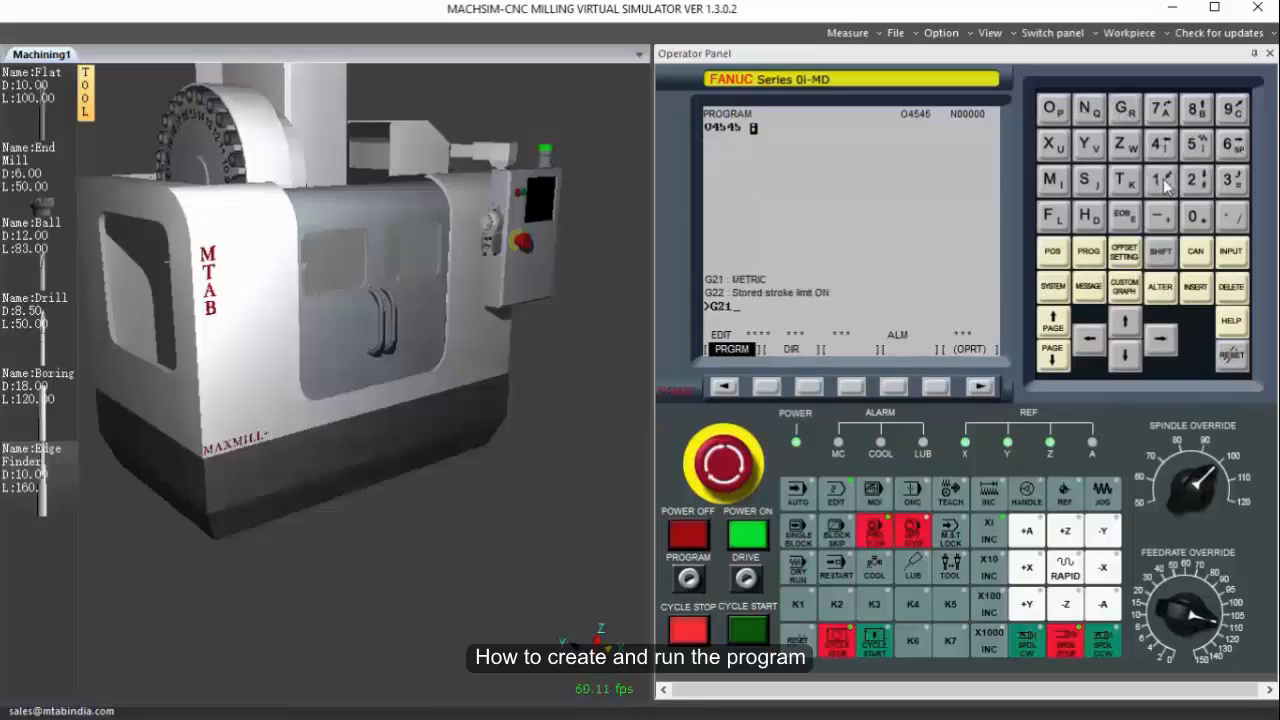
{"action": "left_click", "coordinate": [1125, 108]}
{"action": "left_click", "coordinate": [1238, 107]}
{"action": "left_click", "coordinate": [1162, 144]}
{"action": "left_click", "coordinate": [1197, 288]}
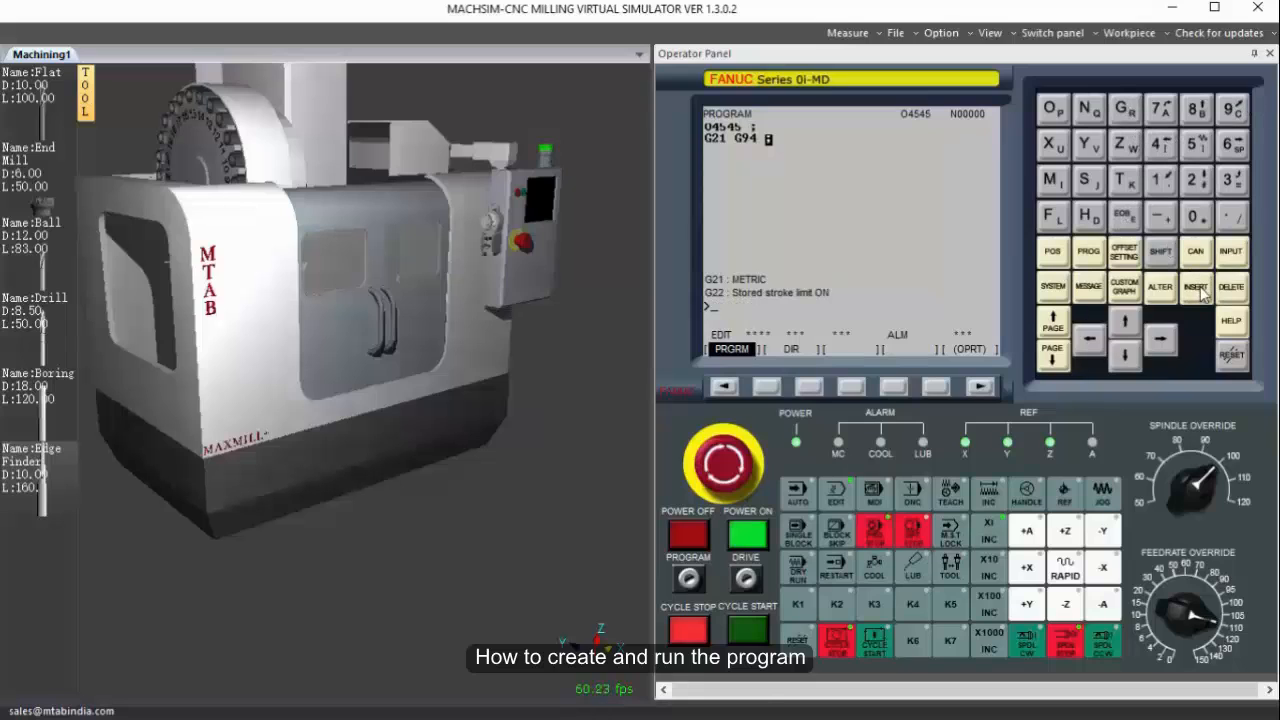
Add the block G91 G28 Z0 to send the Z axis to its reference point.
{"action": "left_click", "coordinate": [1125, 108]}
{"action": "left_click", "coordinate": [1233, 108]}
{"action": "left_click", "coordinate": [1162, 179]}
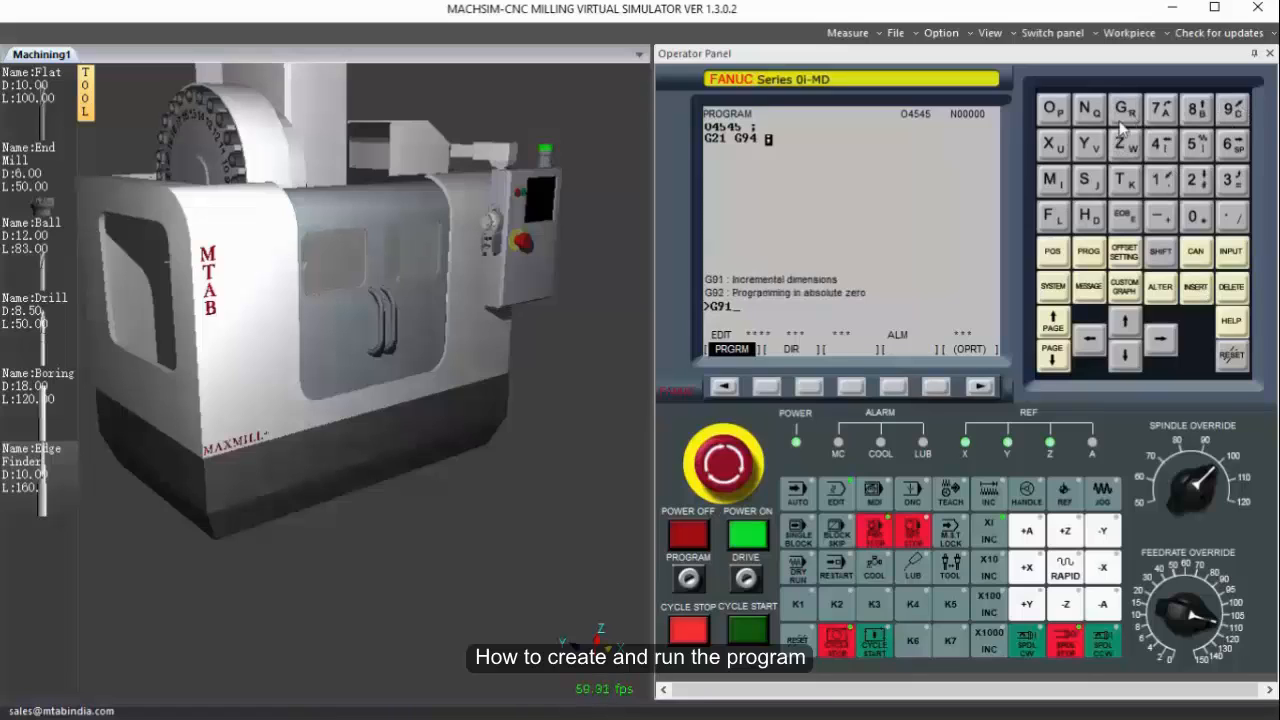
{"action": "left_click", "coordinate": [1124, 109]}
{"action": "left_click", "coordinate": [1195, 180]}
{"action": "left_click", "coordinate": [1197, 108]}
{"action": "left_click", "coordinate": [1122, 149]}
{"action": "left_click", "coordinate": [1195, 216]}
{"action": "left_click", "coordinate": [1124, 215]}
{"action": "left_click", "coordinate": [1196, 287]}
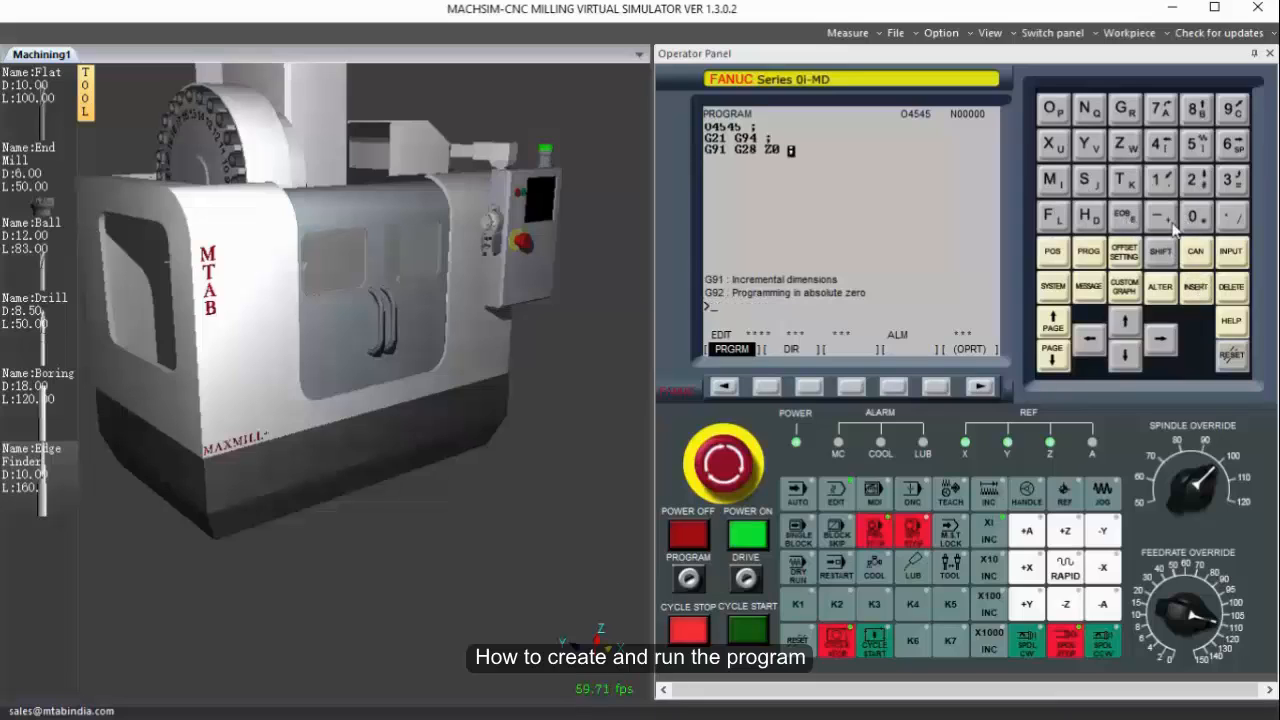
Add the block G91 G28 X0 Y0 to send the X and Y axes to reference.
{"action": "left_click", "coordinate": [1125, 108]}
{"action": "left_click", "coordinate": [1233, 108]}
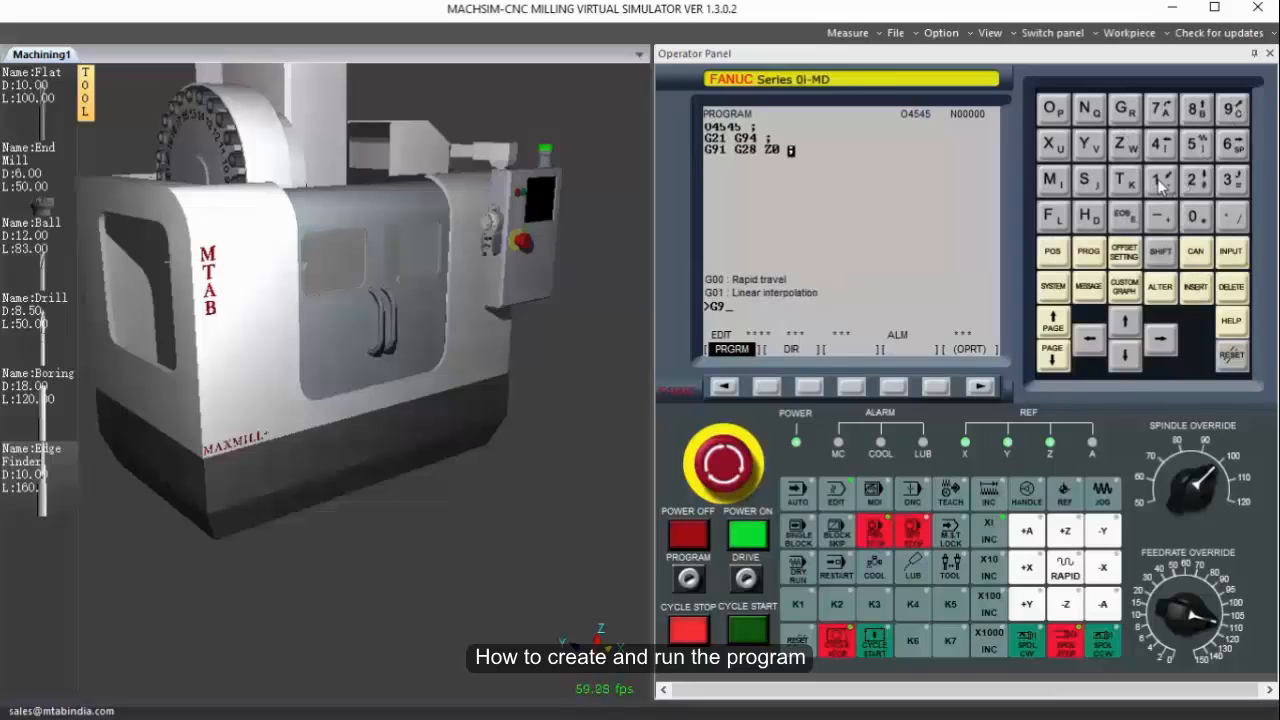
{"action": "left_click", "coordinate": [1160, 180]}
{"action": "left_click", "coordinate": [1125, 108]}
{"action": "left_click", "coordinate": [1195, 180]}
{"action": "left_click", "coordinate": [1197, 108]}
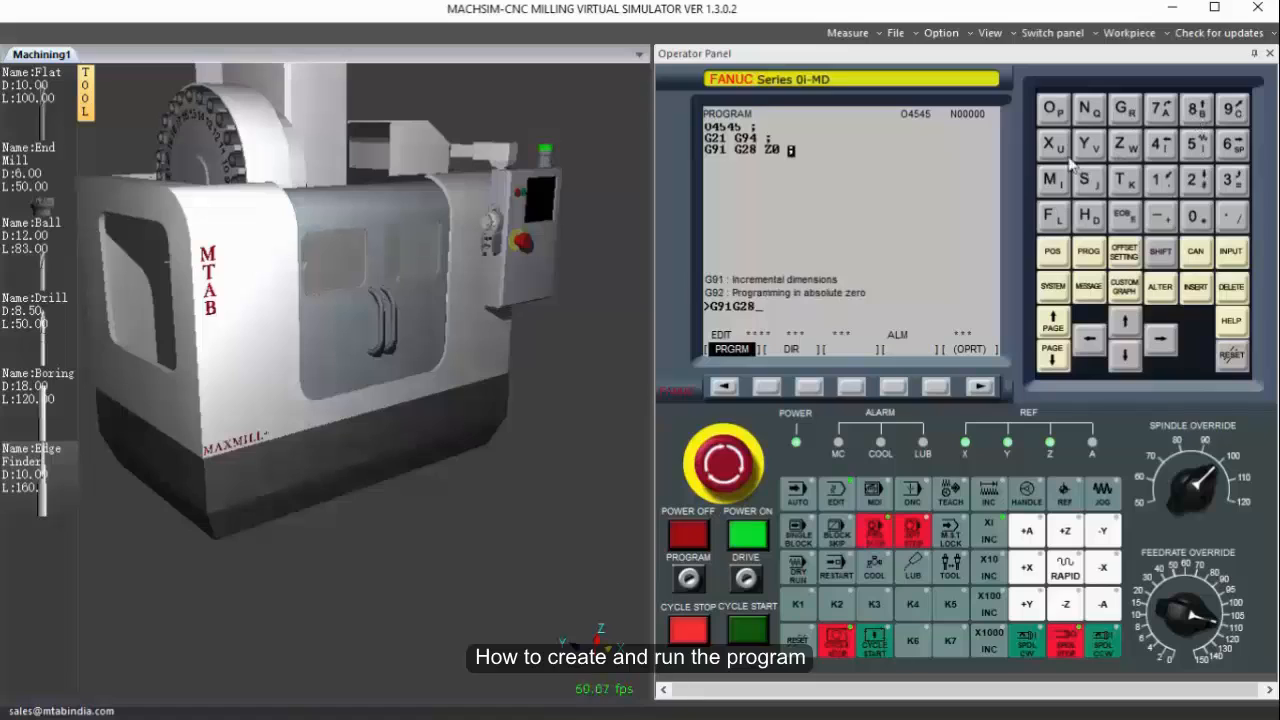
{"action": "left_click", "coordinate": [1053, 144]}
{"action": "left_click", "coordinate": [1195, 216]}
{"action": "left_click", "coordinate": [1089, 144]}
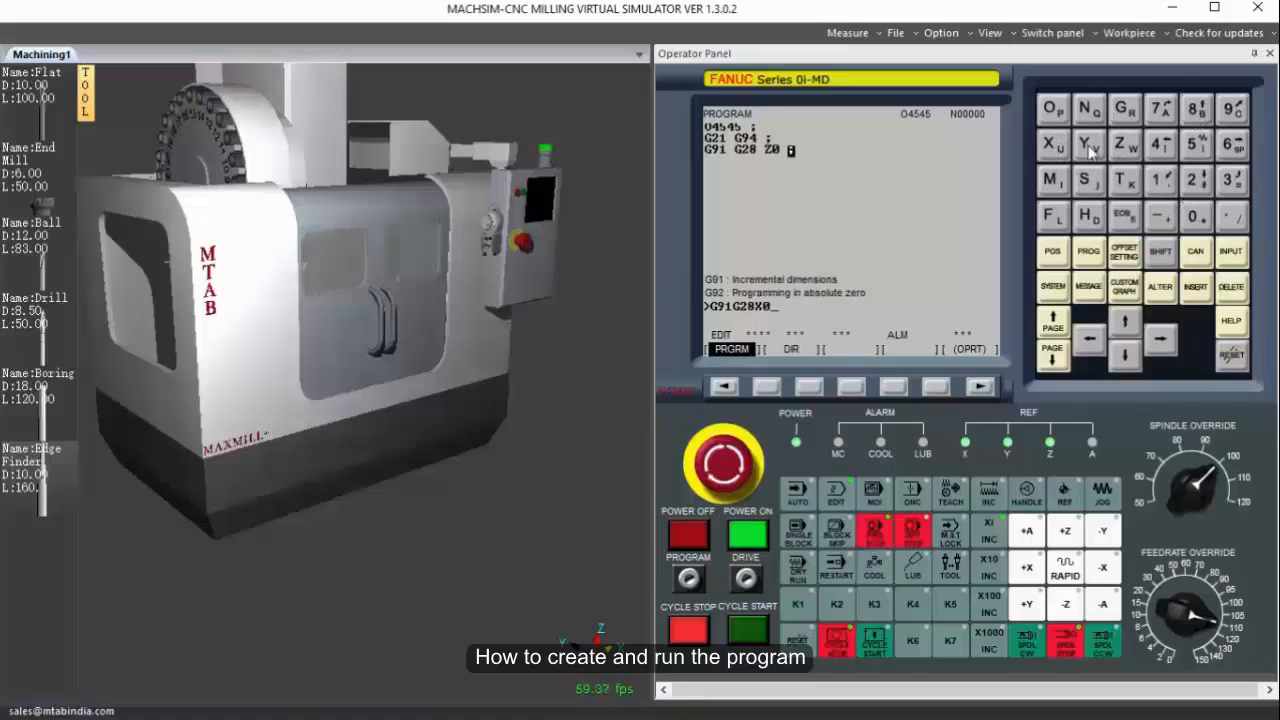
{"action": "left_click", "coordinate": [1192, 216]}
{"action": "left_click", "coordinate": [1124, 216]}
{"action": "left_click", "coordinate": [1198, 288]}
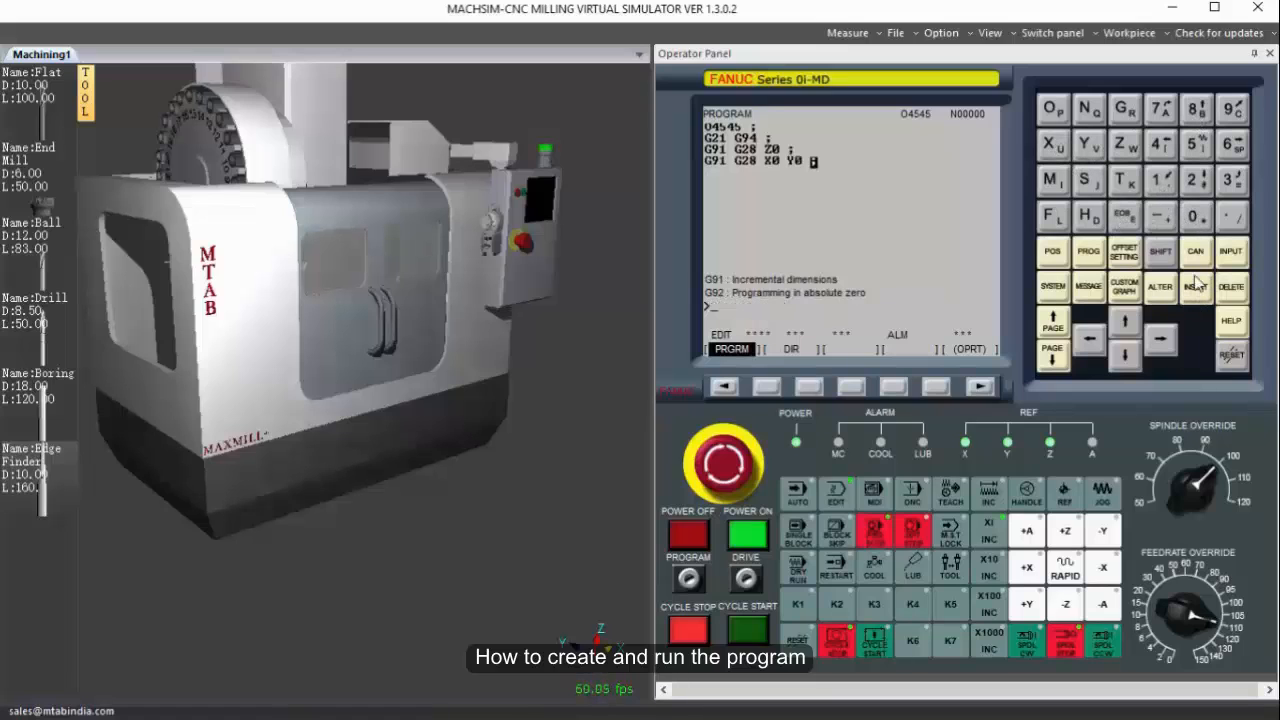
Add the tool change block M06 T01 to the program.
{"action": "left_click", "coordinate": [1053, 180]}
{"action": "left_click", "coordinate": [1193, 216]}
{"action": "left_click", "coordinate": [1232, 144]}
{"action": "left_click", "coordinate": [1122, 181]}
{"action": "left_click", "coordinate": [1196, 216]}
{"action": "left_click", "coordinate": [1162, 181]}
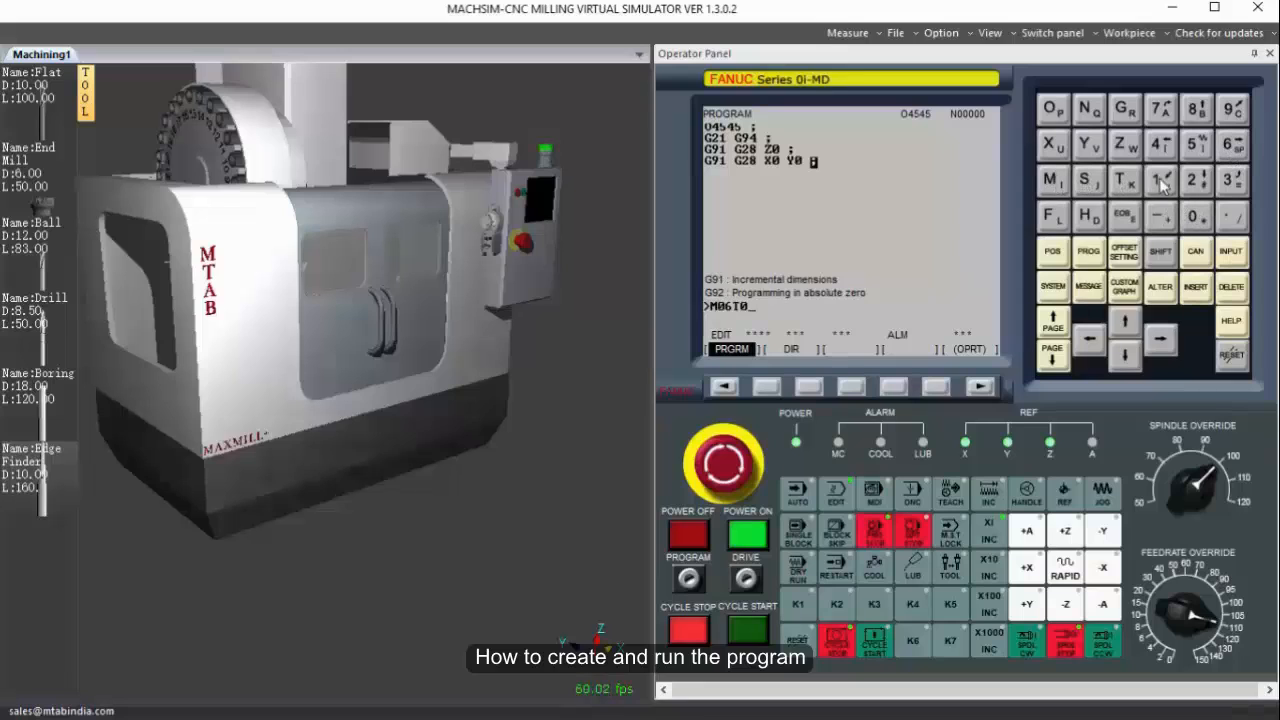
{"action": "left_click", "coordinate": [1124, 216]}
{"action": "left_click", "coordinate": [1200, 289]}
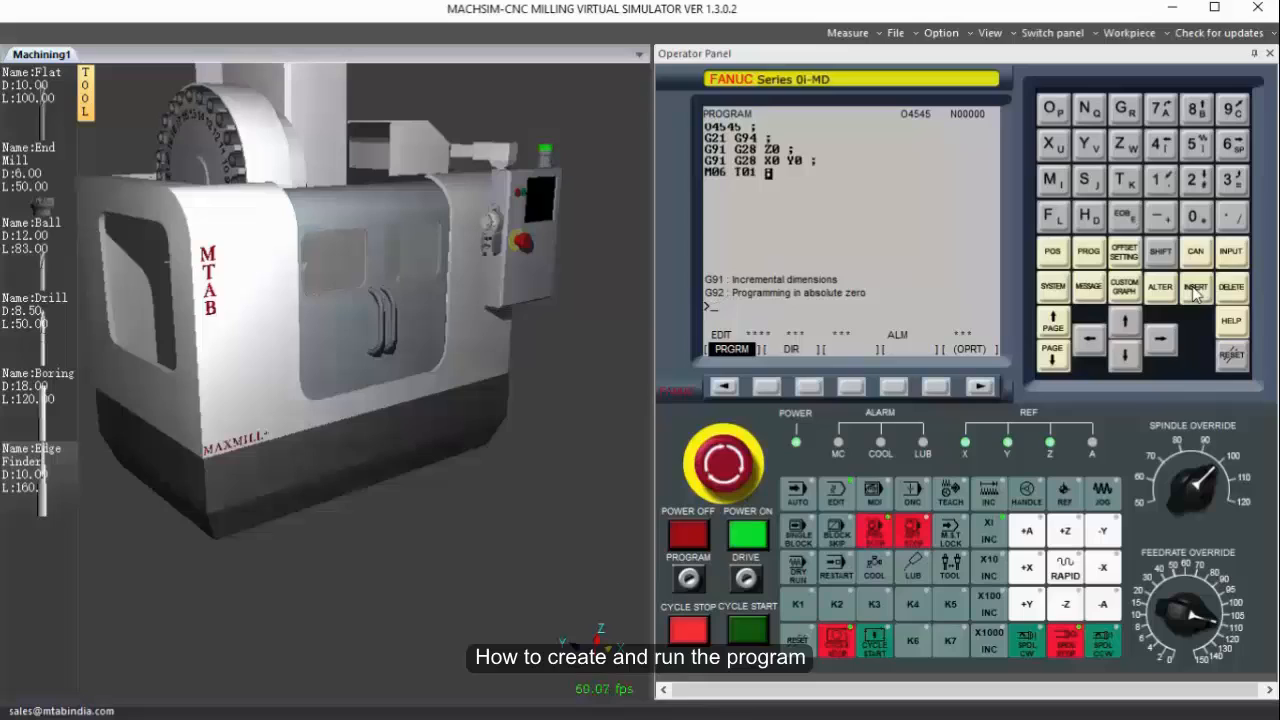
Add the spindle start block M03 S1500 after the tool change.
{"action": "left_click", "coordinate": [1052, 181]}
{"action": "left_click", "coordinate": [1212, 214]}
{"action": "left_click", "coordinate": [1230, 184]}
{"action": "left_click", "coordinate": [1088, 182]}
{"action": "left_click", "coordinate": [1160, 180]}
{"action": "left_click", "coordinate": [1197, 145]}
{"action": "left_click", "coordinate": [1212, 216]}
{"action": "left_click", "coordinate": [1212, 216]}
{"action": "left_click", "coordinate": [1124, 216]}
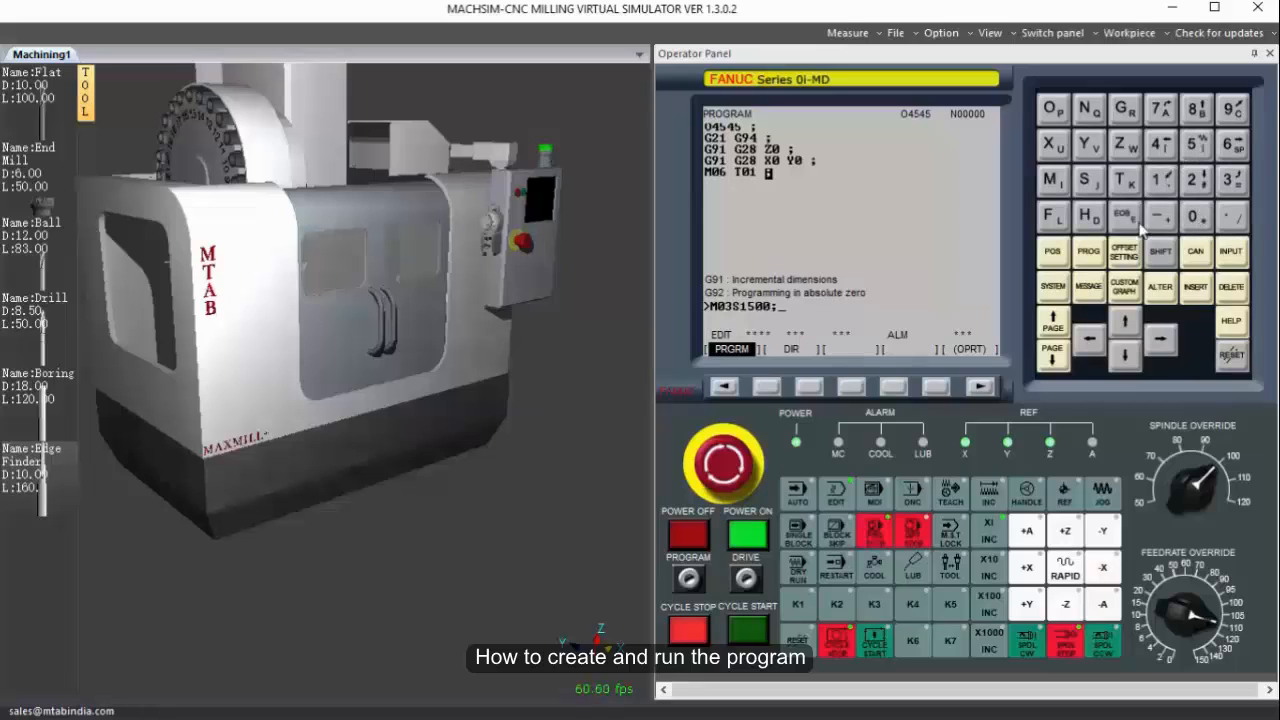
{"action": "left_click", "coordinate": [1196, 287]}
Add the rapid positioning block G00 G54 X30 Y0 using the G54 work offset.
{"action": "left_click", "coordinate": [1126, 110]}
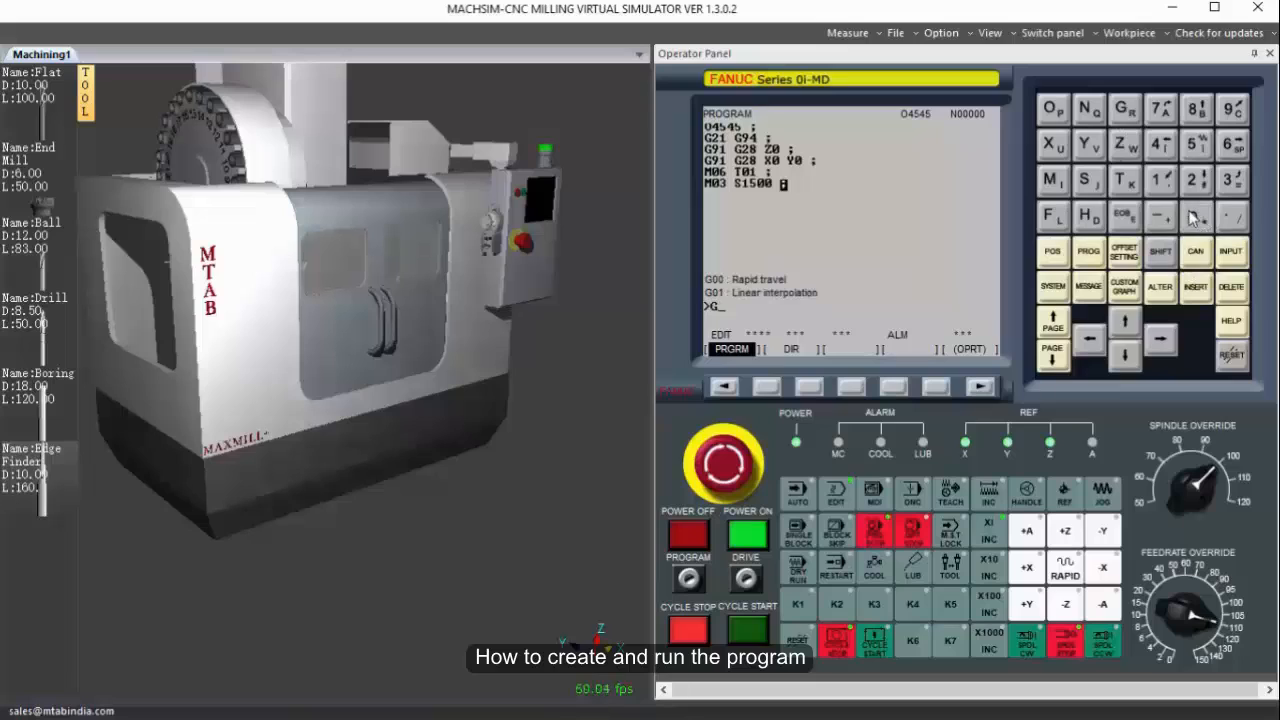
{"action": "left_click", "coordinate": [1200, 216]}
{"action": "left_click", "coordinate": [1200, 216]}
{"action": "left_click", "coordinate": [1126, 110]}
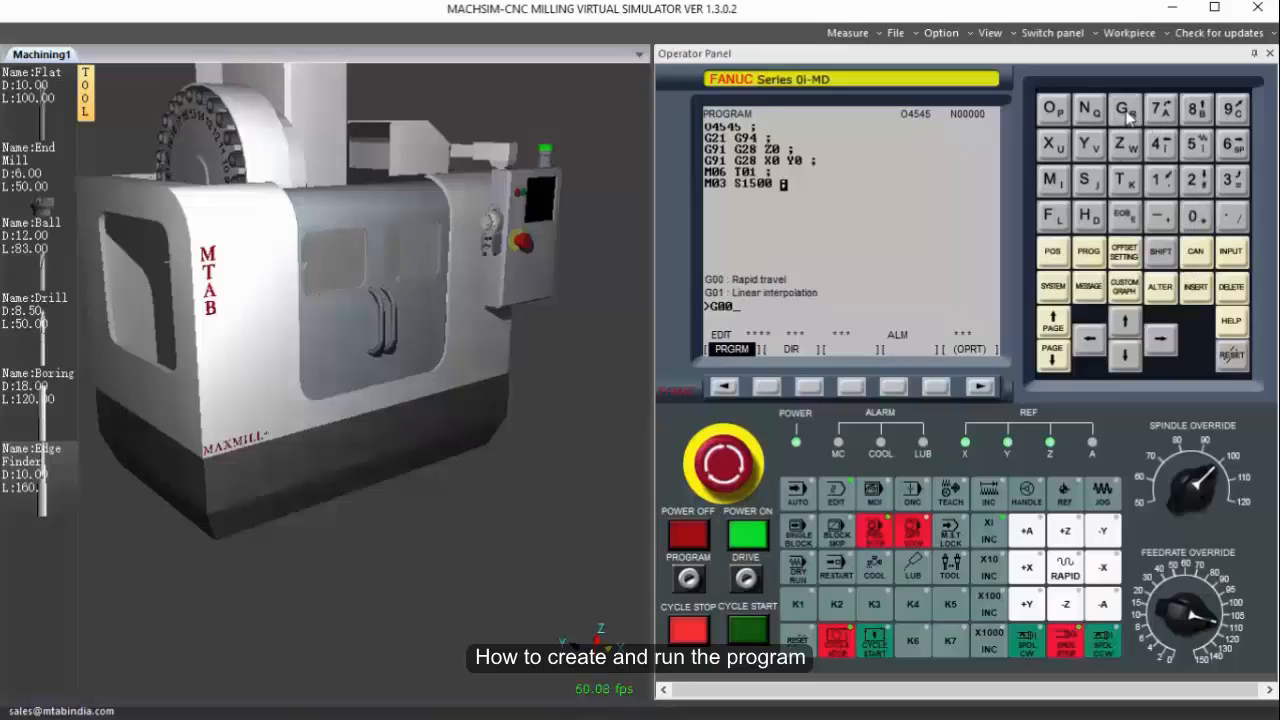
{"action": "left_click", "coordinate": [1197, 145]}
{"action": "left_click", "coordinate": [1160, 145]}
{"action": "left_click", "coordinate": [1055, 146]}
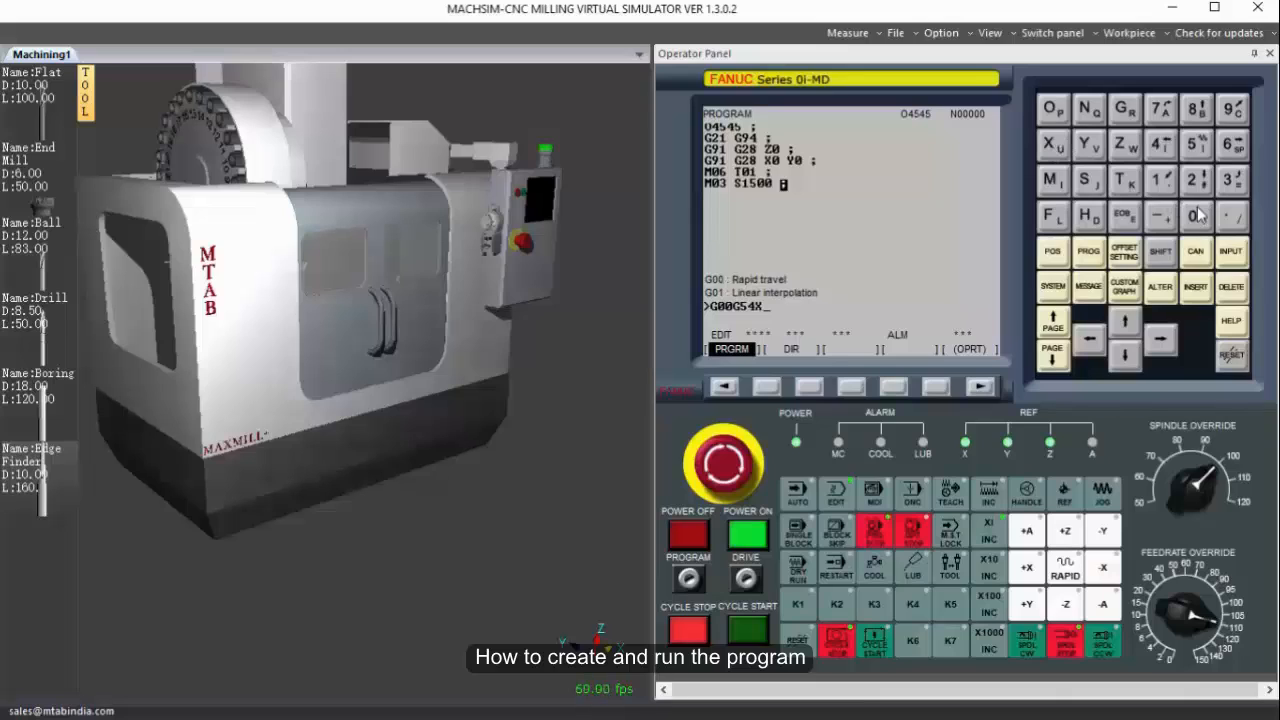
{"action": "left_click", "coordinate": [1232, 180]}
{"action": "left_click", "coordinate": [1197, 215]}
{"action": "left_click", "coordinate": [1091, 145]}
{"action": "left_click", "coordinate": [1197, 215]}
{"action": "left_click", "coordinate": [1125, 215]}
{"action": "left_click", "coordinate": [1197, 288]}
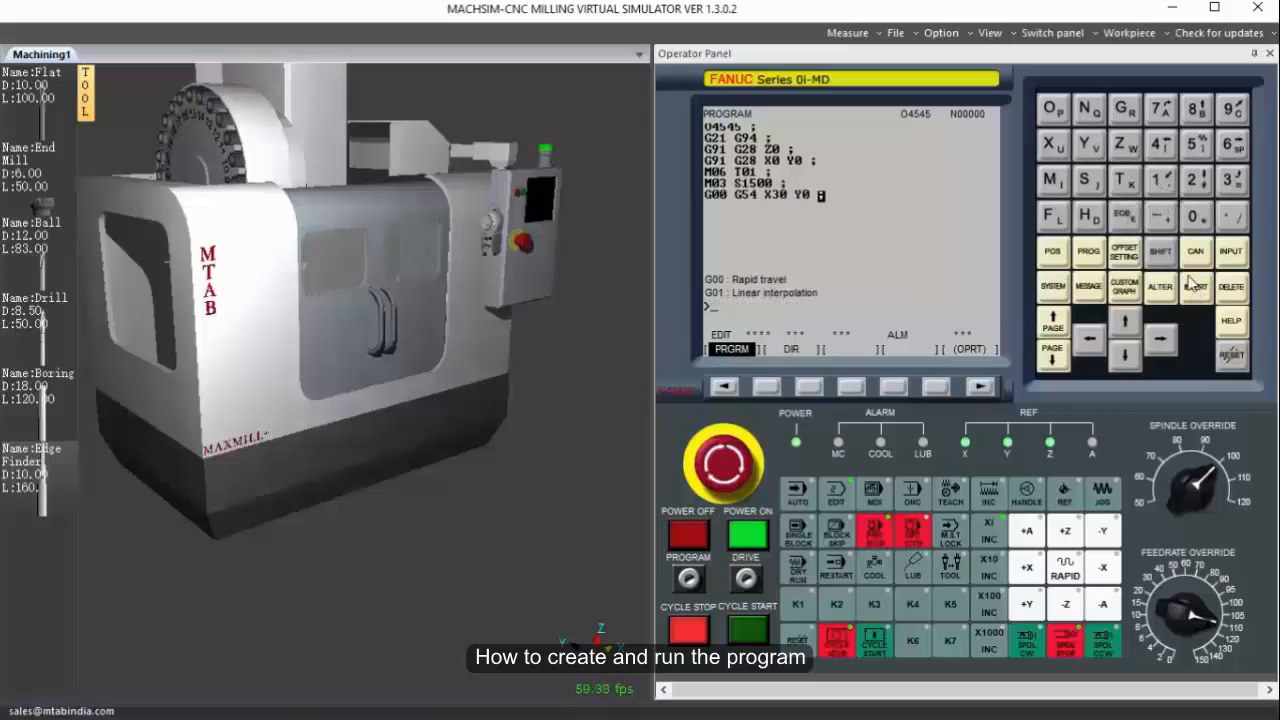
Add the block G00 G43 H1 Z5.0 to apply tool length offset 1 and approach in Z.
{"action": "left_click", "coordinate": [1195, 216]}
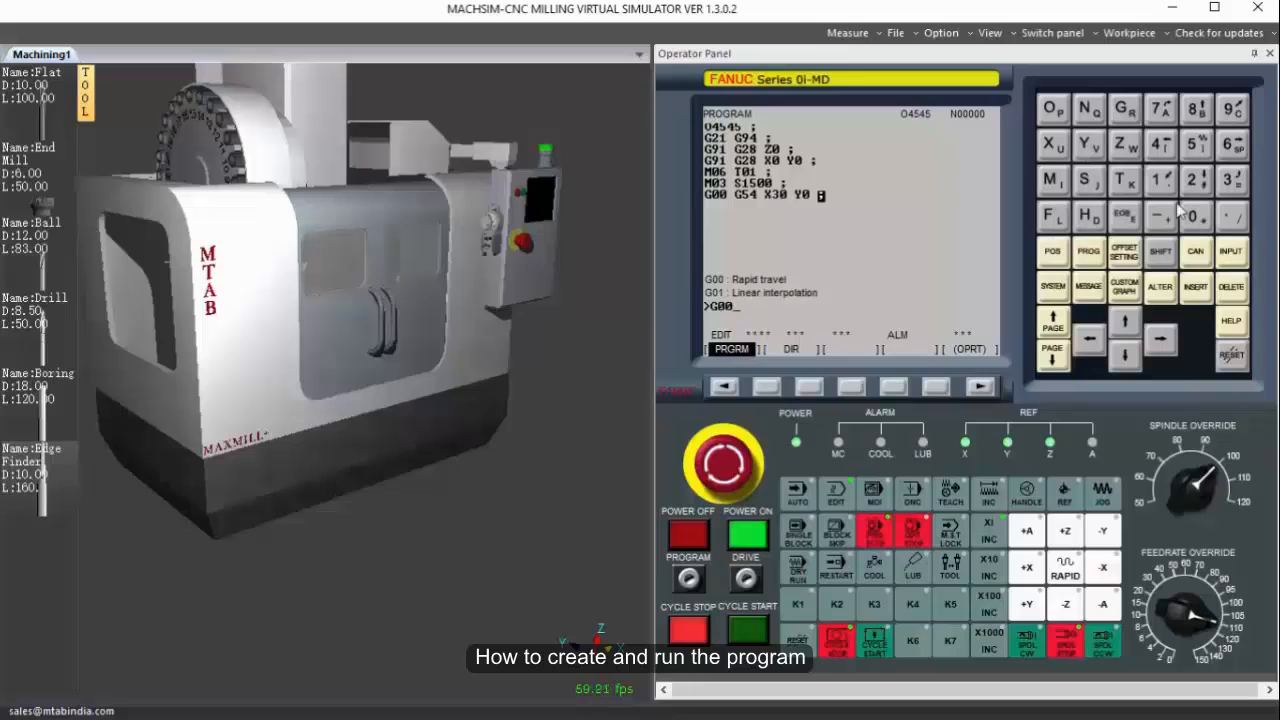
{"action": "left_click", "coordinate": [1126, 112]}
{"action": "left_click", "coordinate": [1164, 146]}
{"action": "left_click", "coordinate": [1235, 187]}
{"action": "left_click", "coordinate": [1090, 214]}
{"action": "left_click", "coordinate": [1162, 180]}
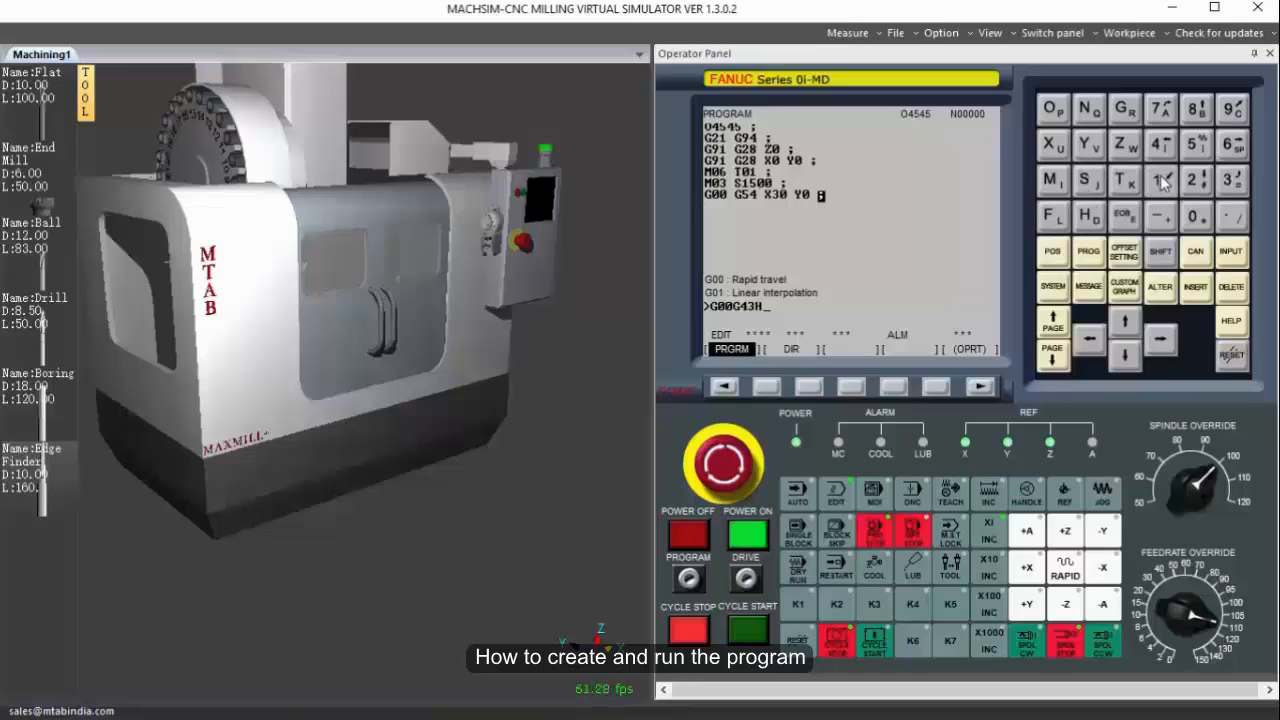
{"action": "left_click", "coordinate": [1126, 146]}
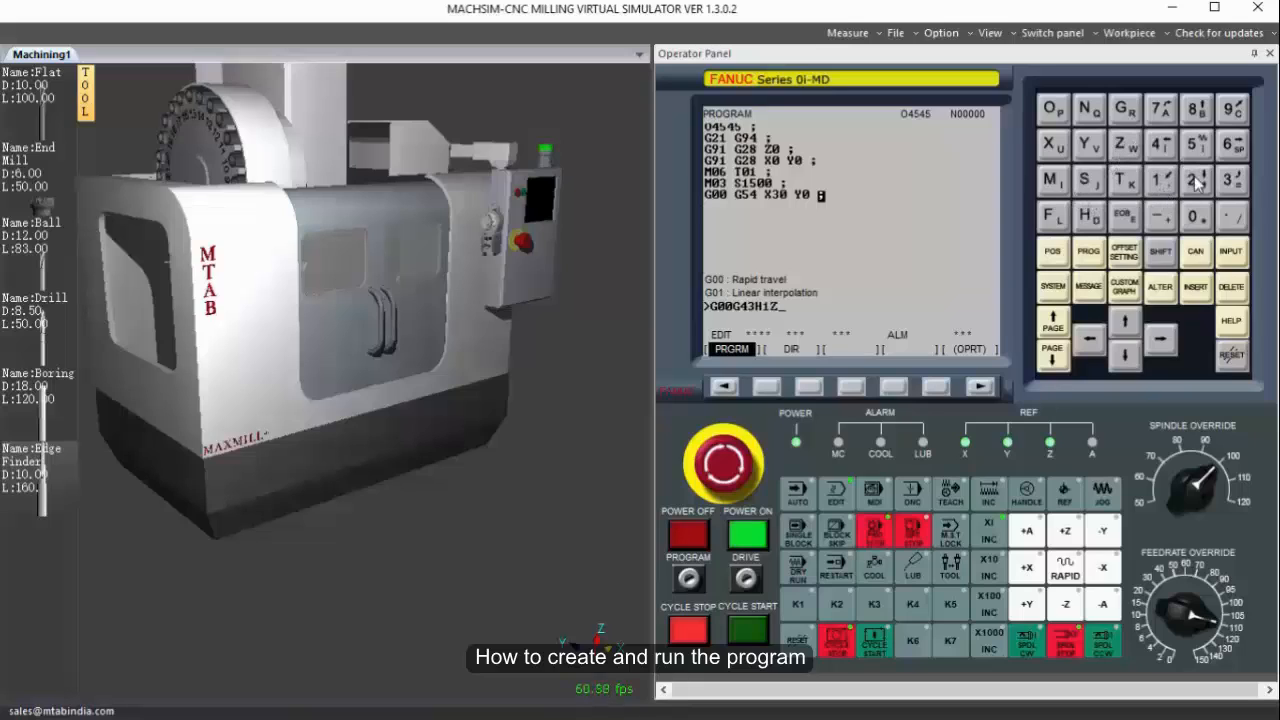
{"action": "left_click", "coordinate": [1196, 144]}
{"action": "left_click", "coordinate": [1192, 215]}
{"action": "left_click", "coordinate": [1192, 215]}
{"action": "left_click", "coordinate": [1124, 214]}
{"action": "left_click", "coordinate": [1196, 287]}
Add the plunge block G01 Z-1.0 F150 to feed the tool into the workpiece.
{"action": "left_click", "coordinate": [1124, 108]}
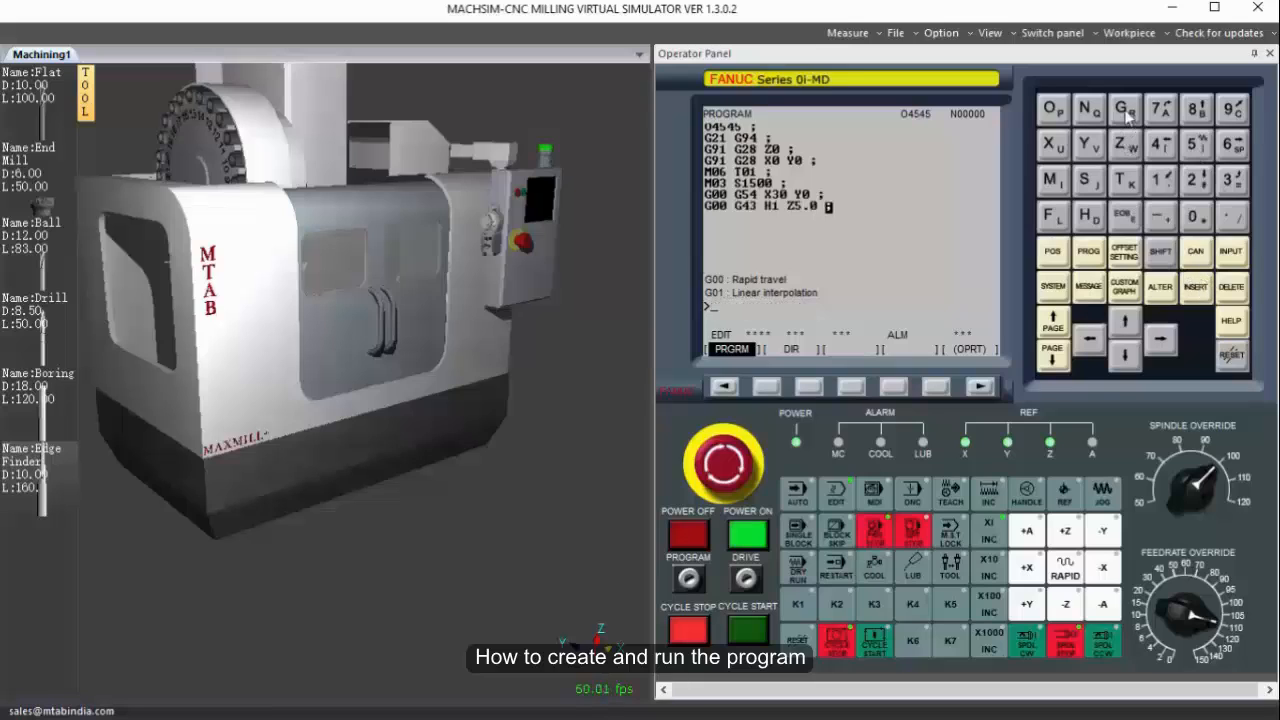
{"action": "left_click", "coordinate": [1192, 215]}
{"action": "left_click", "coordinate": [1162, 180]}
{"action": "left_click", "coordinate": [1126, 146]}
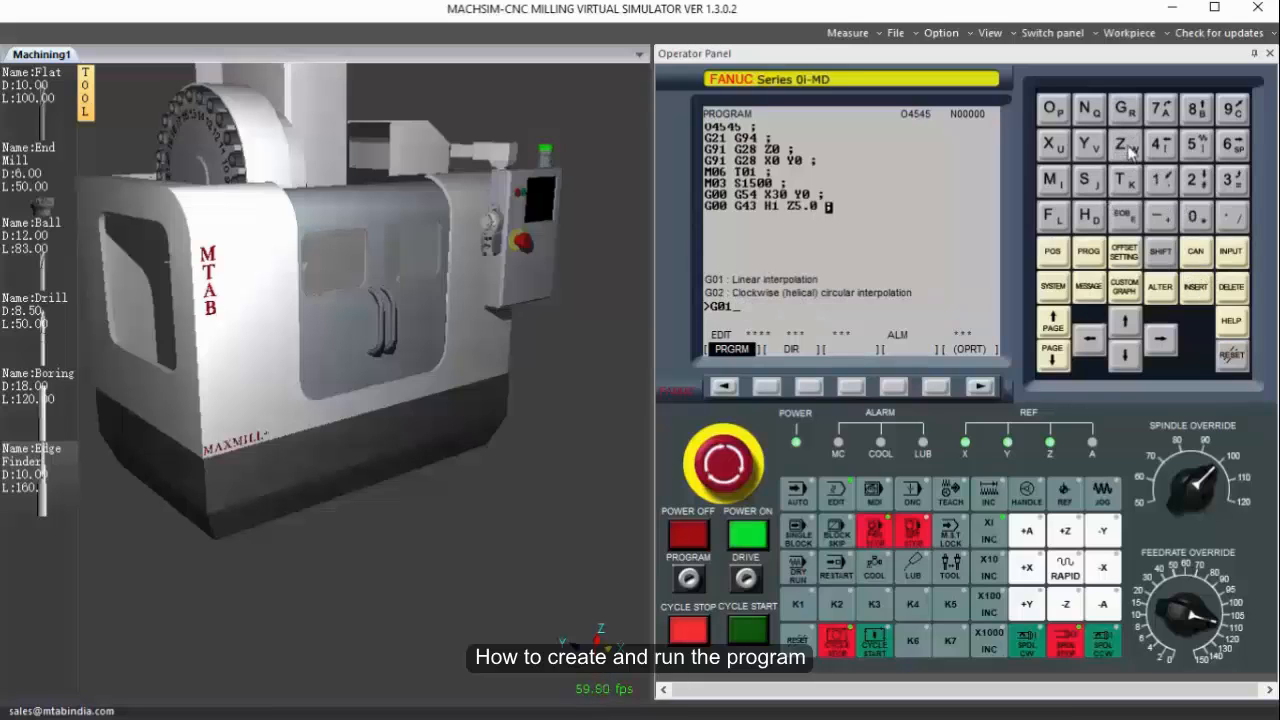
{"action": "left_click", "coordinate": [1160, 215]}
{"action": "left_click", "coordinate": [1160, 180]}
{"action": "left_click", "coordinate": [1230, 215]}
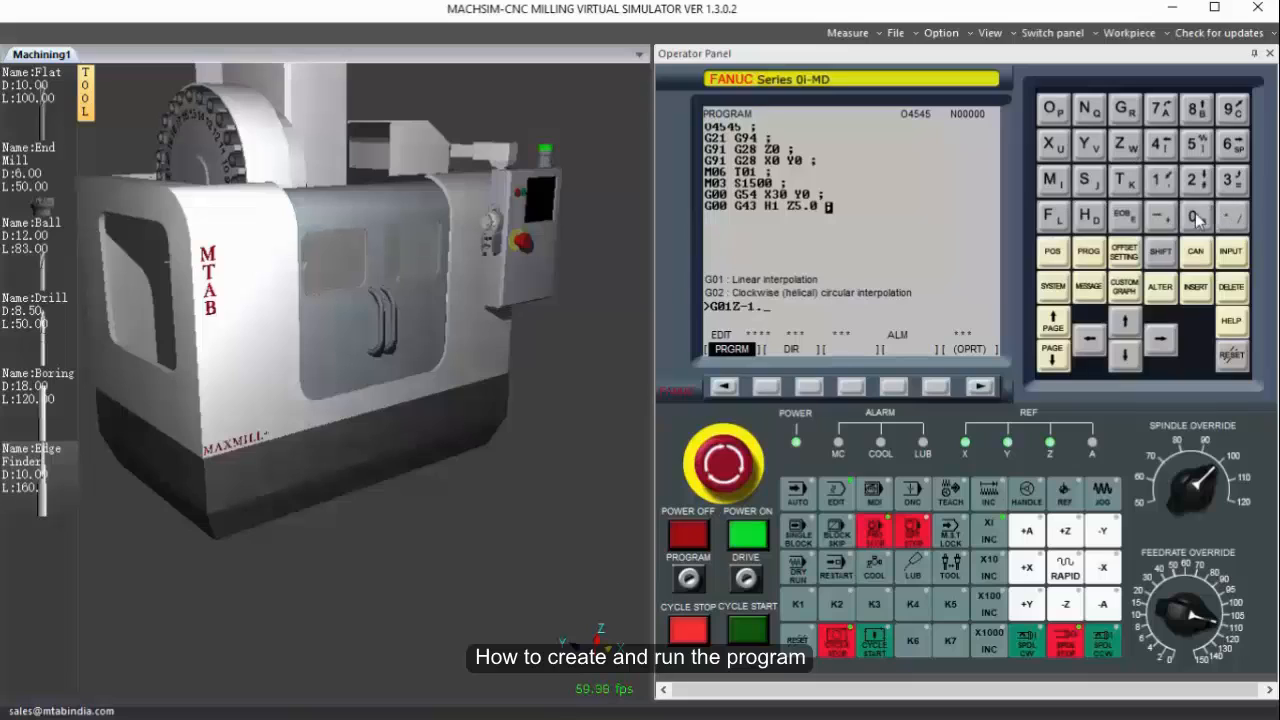
{"action": "left_click", "coordinate": [1192, 215]}
{"action": "left_click", "coordinate": [1053, 215]}
{"action": "left_click", "coordinate": [1158, 182]}
{"action": "left_click", "coordinate": [1197, 146]}
{"action": "left_click", "coordinate": [1193, 215]}
{"action": "left_click", "coordinate": [1124, 215]}
{"action": "left_click", "coordinate": [1196, 286]}
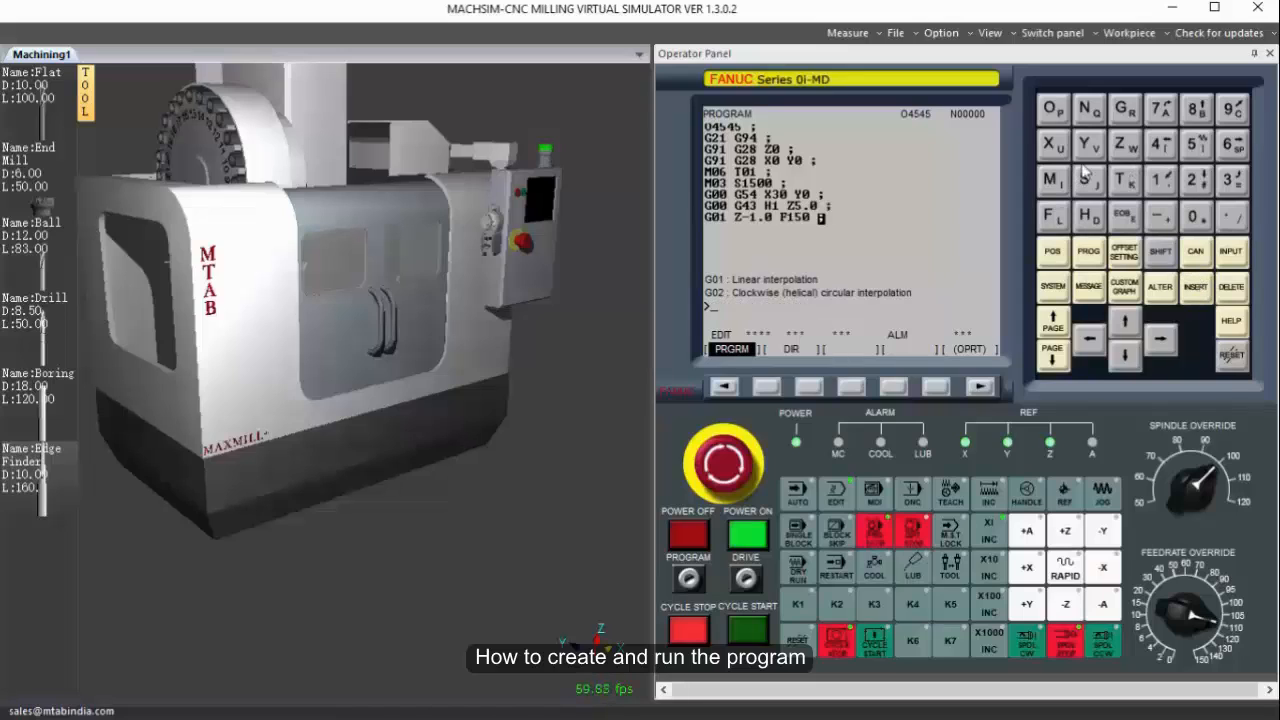
Add the linear cutting block G01 Y30.0 F300.0 after the plunge block.
{"action": "left_click", "coordinate": [1125, 108]}
{"action": "left_click", "coordinate": [1193, 215]}
{"action": "left_click", "coordinate": [1158, 182]}
{"action": "left_click", "coordinate": [1090, 145]}
{"action": "left_click", "coordinate": [1231, 181]}
{"action": "left_click", "coordinate": [1194, 216]}
{"action": "left_click", "coordinate": [1230, 216]}
{"action": "left_click", "coordinate": [1196, 219]}
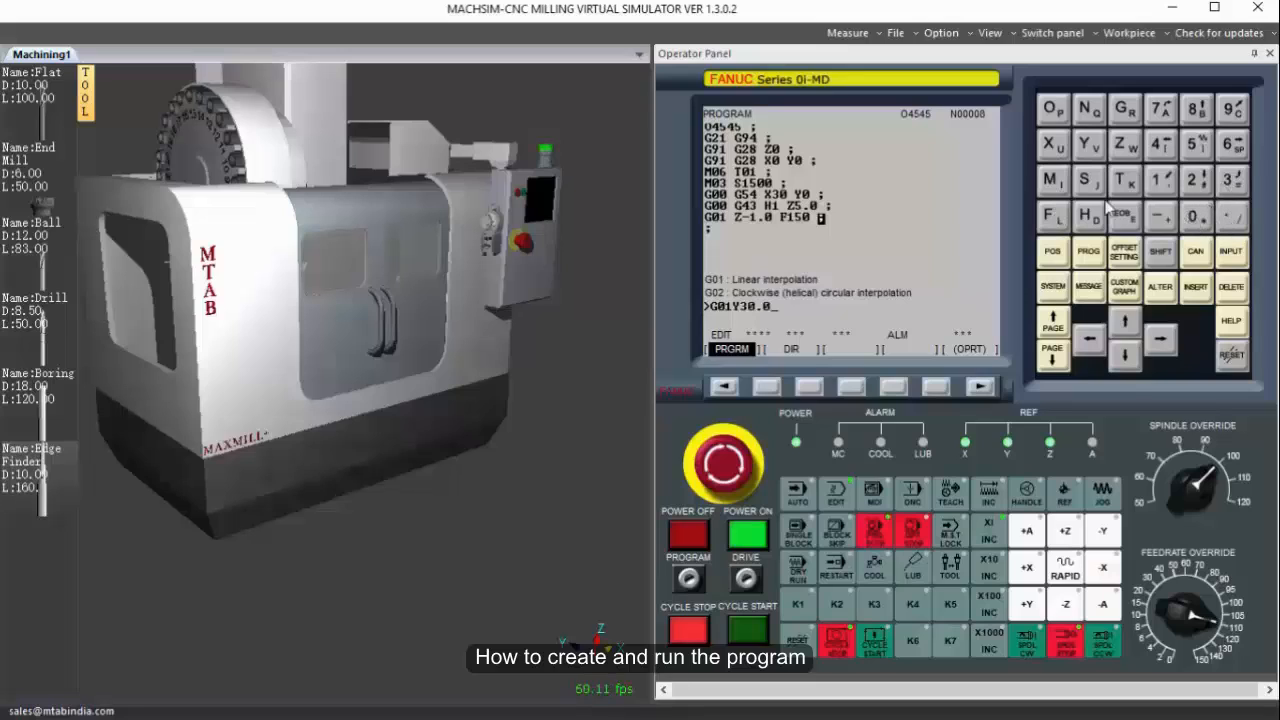
{"action": "left_click", "coordinate": [1054, 217]}
{"action": "left_click", "coordinate": [1233, 181]}
{"action": "left_click", "coordinate": [1196, 217]}
{"action": "left_click", "coordinate": [1230, 216]}
{"action": "left_click", "coordinate": [1194, 216]}
{"action": "left_click", "coordinate": [1195, 287]}
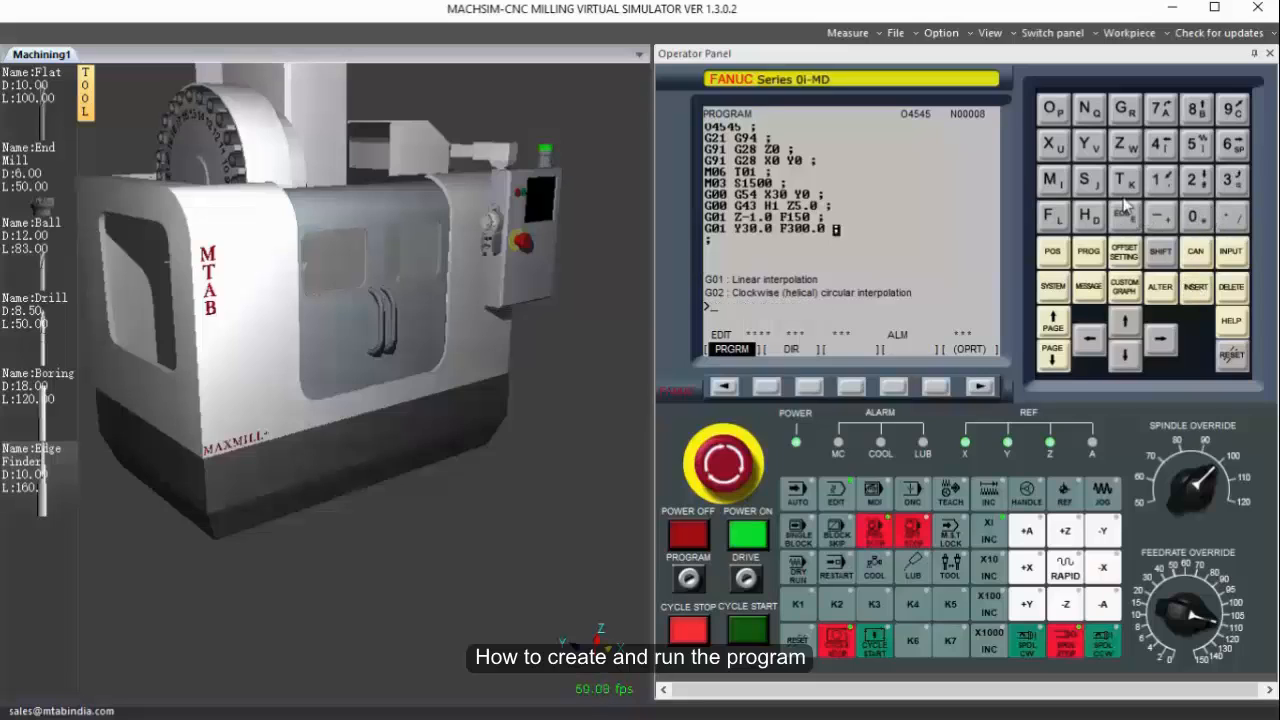
Add the linear cutting block G01 X-30.0 to the program.
{"action": "left_click", "coordinate": [1123, 108]}
{"action": "left_click", "coordinate": [1196, 216]}
{"action": "left_click", "coordinate": [1160, 180]}
{"action": "left_click", "coordinate": [1054, 143]}
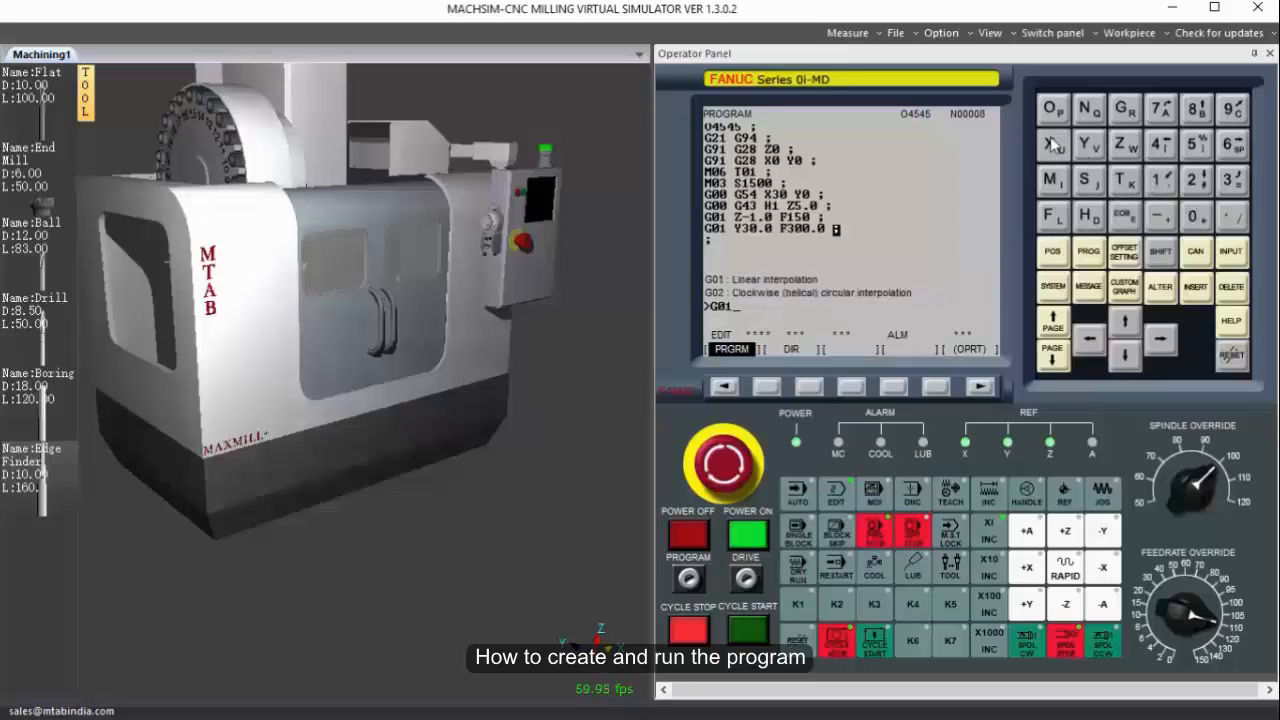
{"action": "left_click", "coordinate": [1160, 216]}
{"action": "left_click", "coordinate": [1232, 180]}
{"action": "left_click", "coordinate": [1196, 216]}
{"action": "left_click", "coordinate": [1232, 216]}
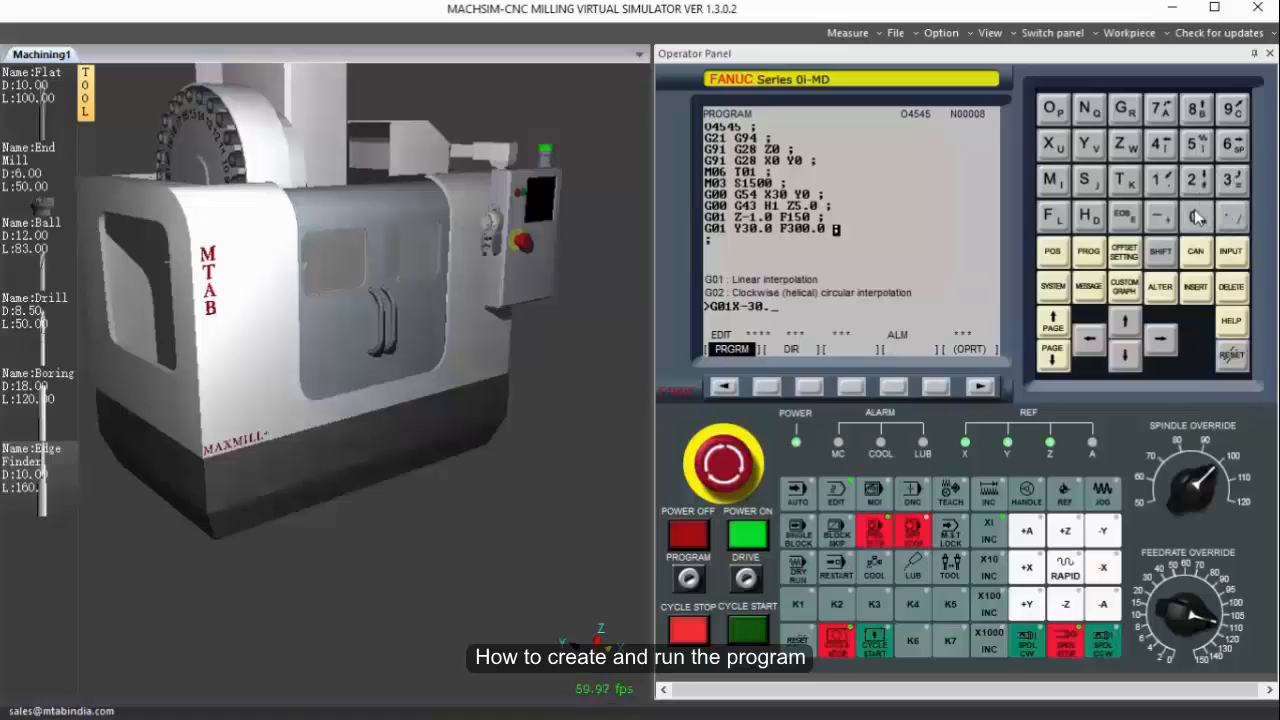
{"action": "left_click", "coordinate": [1196, 216]}
{"action": "left_click", "coordinate": [1124, 216]}
{"action": "left_click", "coordinate": [1196, 286]}
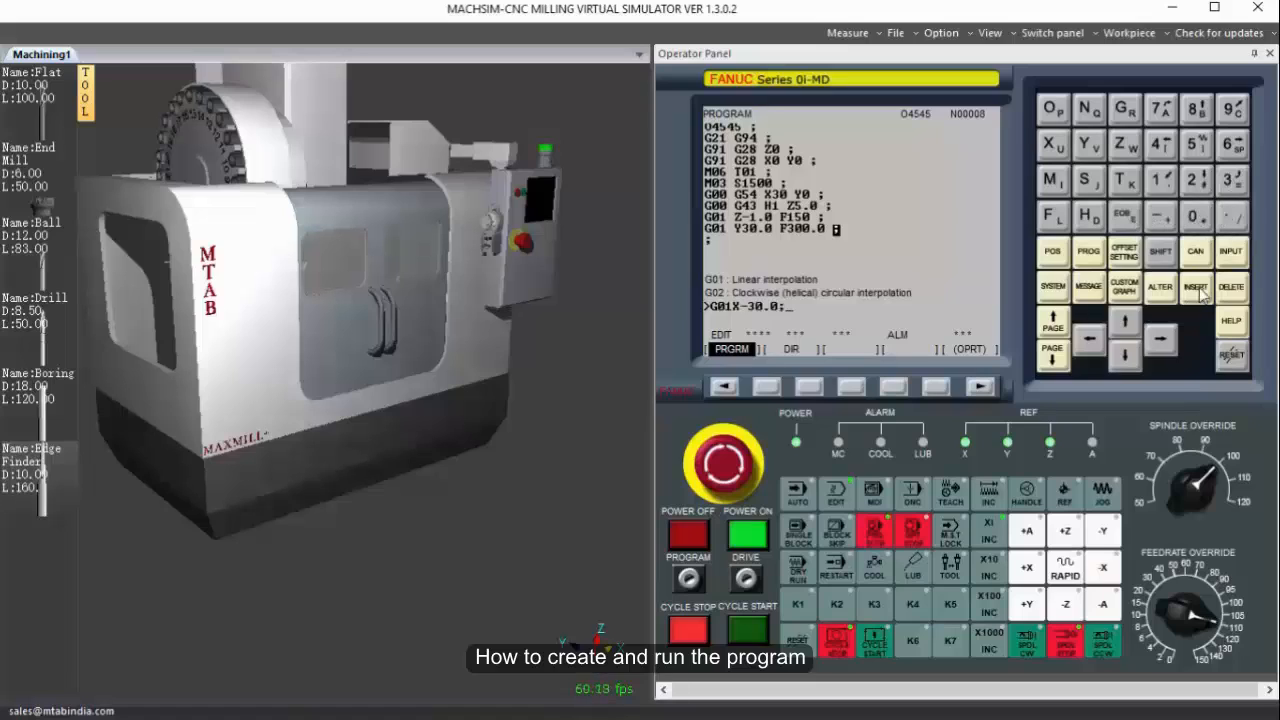
Add the block G01 X-30.0 Y-20.0 to cut in a straight line to the start of the first corner arc.
{"action": "left_click", "coordinate": [1126, 112]}
{"action": "left_click", "coordinate": [1196, 216]}
{"action": "left_click", "coordinate": [1158, 180]}
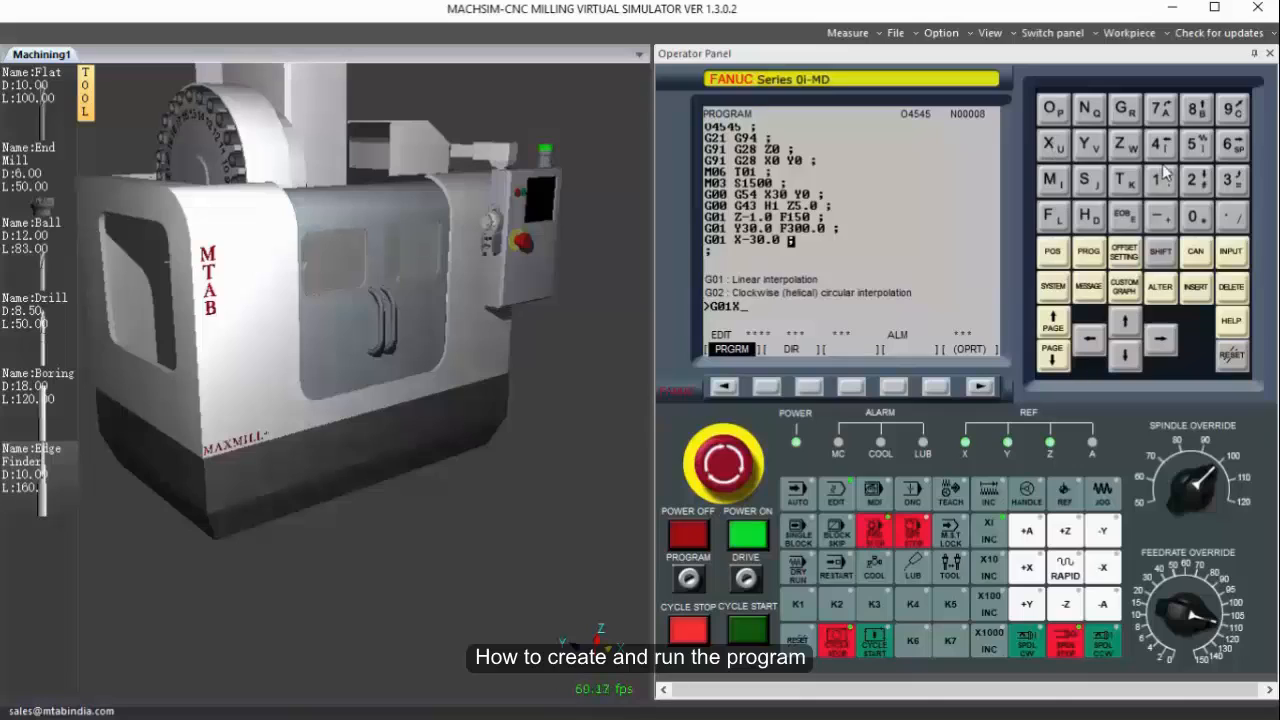
{"action": "left_click", "coordinate": [1160, 214]}
{"action": "left_click", "coordinate": [1226, 188]}
{"action": "left_click", "coordinate": [1194, 216]}
{"action": "left_click", "coordinate": [1232, 216]}
{"action": "left_click", "coordinate": [1194, 216]}
{"action": "left_click", "coordinate": [1090, 146]}
{"action": "left_click", "coordinate": [1160, 216]}
{"action": "left_click", "coordinate": [1194, 182]}
{"action": "left_click", "coordinate": [1194, 216]}
{"action": "left_click", "coordinate": [1232, 216]}
{"action": "left_click", "coordinate": [1194, 216]}
{"action": "left_click", "coordinate": [1124, 216]}
{"action": "left_click", "coordinate": [1196, 287]}
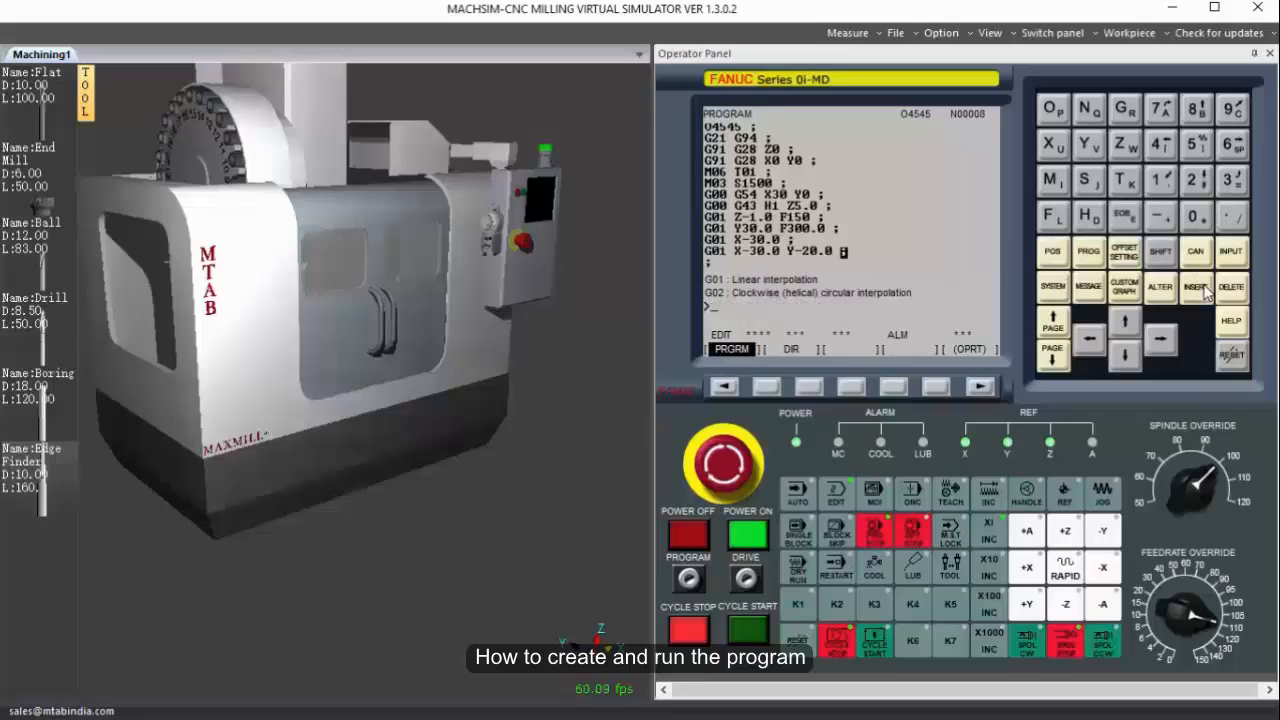
Add the clockwise arc block G02 X-20.0 Y-30.0 R10.0 for the first rounded corner.
{"action": "left_click", "coordinate": [1124, 108]}
{"action": "left_click", "coordinate": [1194, 214]}
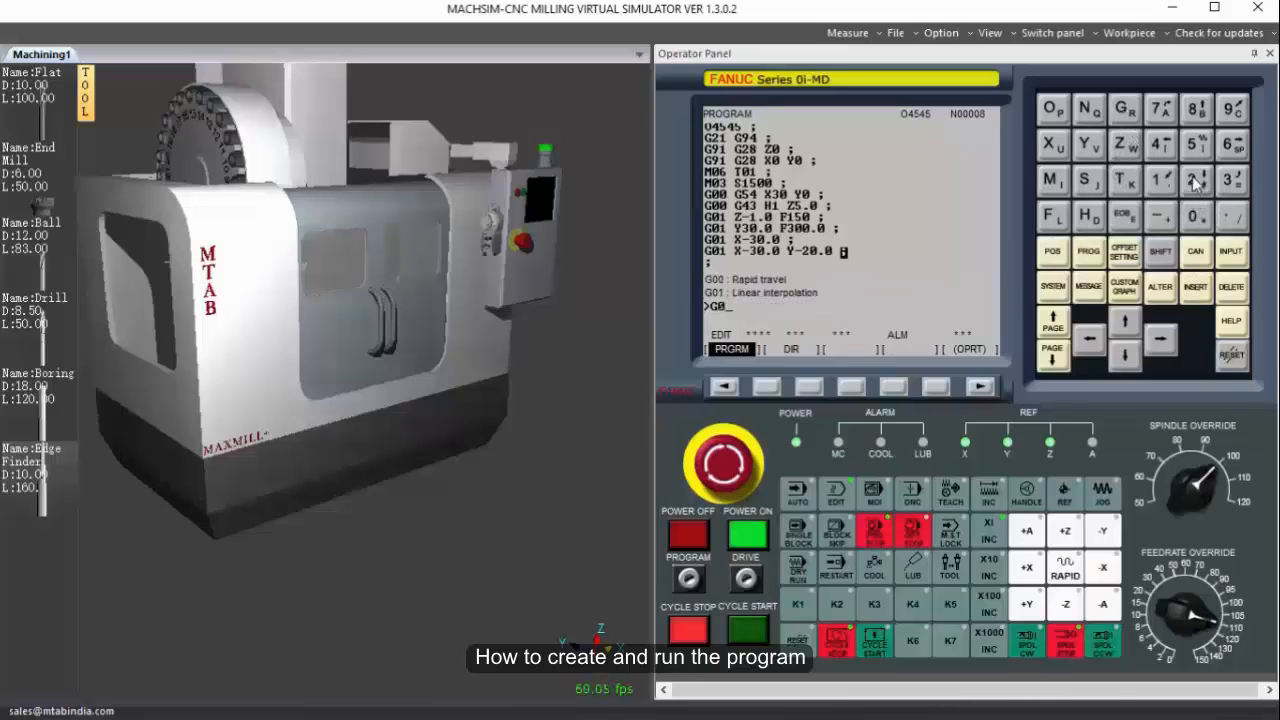
{"action": "left_click", "coordinate": [1196, 180]}
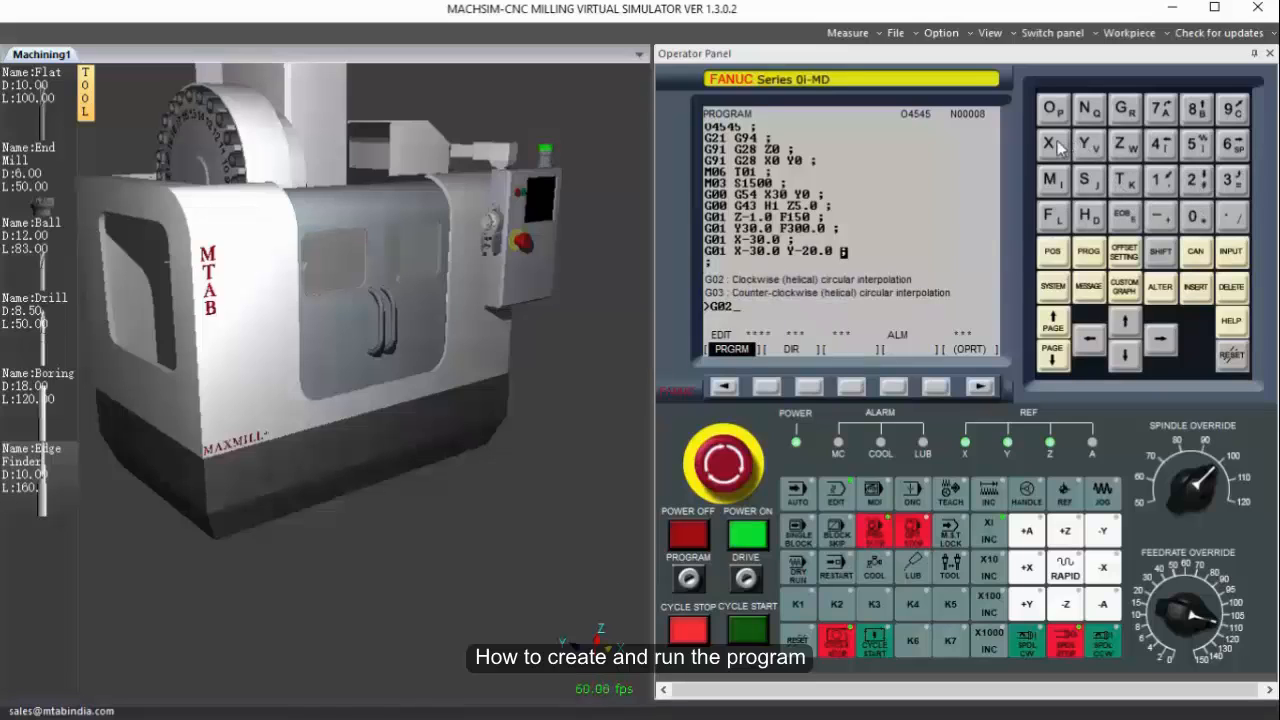
{"action": "left_click", "coordinate": [1054, 145]}
{"action": "left_click", "coordinate": [1158, 214]}
{"action": "left_click", "coordinate": [1196, 180]}
{"action": "left_click", "coordinate": [1194, 214]}
{"action": "left_click", "coordinate": [1231, 216]}
{"action": "left_click", "coordinate": [1194, 214]}
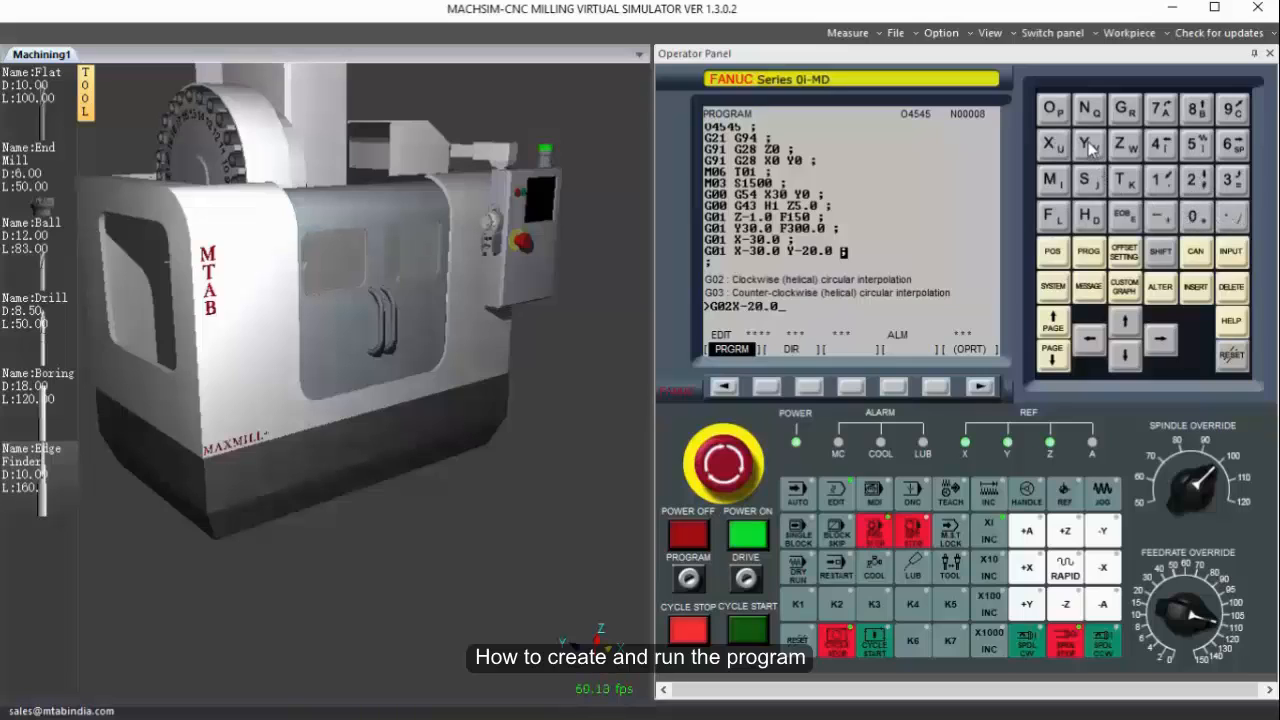
{"action": "left_click", "coordinate": [1090, 146]}
{"action": "left_click", "coordinate": [1158, 214]}
{"action": "left_click", "coordinate": [1231, 180]}
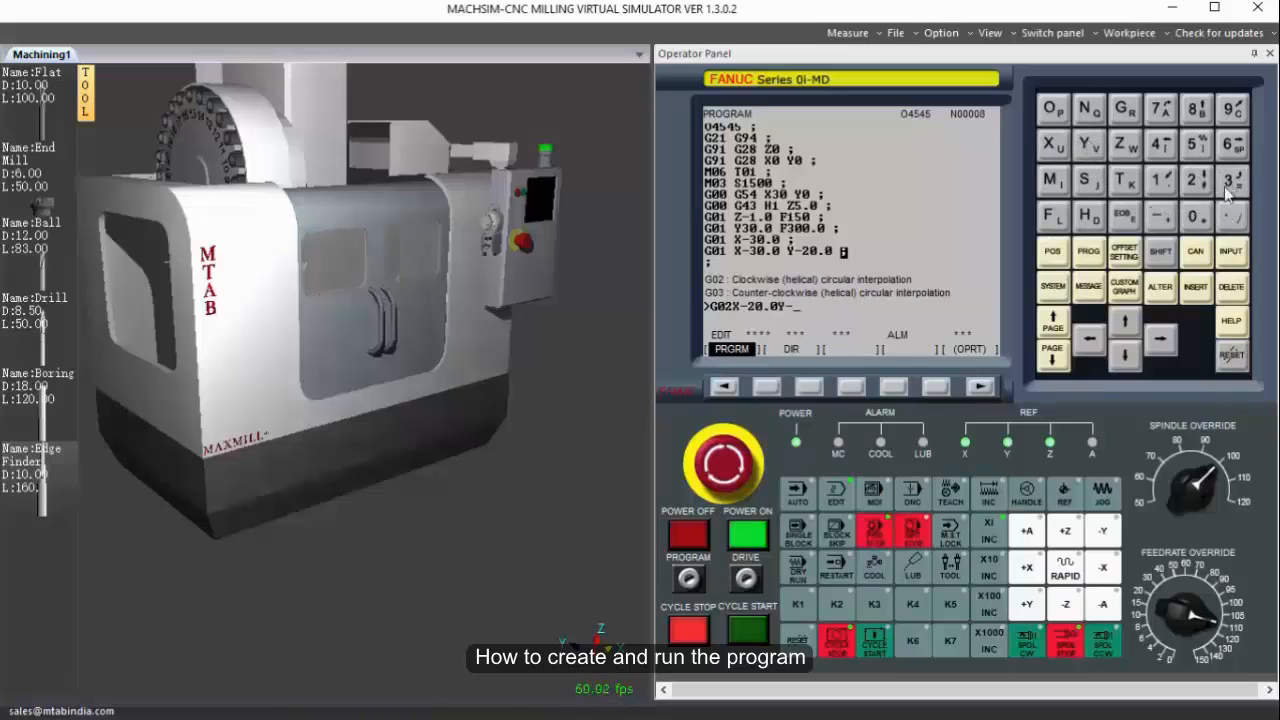
{"action": "left_click", "coordinate": [1204, 216]}
{"action": "left_click", "coordinate": [1231, 216]}
{"action": "left_click", "coordinate": [1204, 216]}
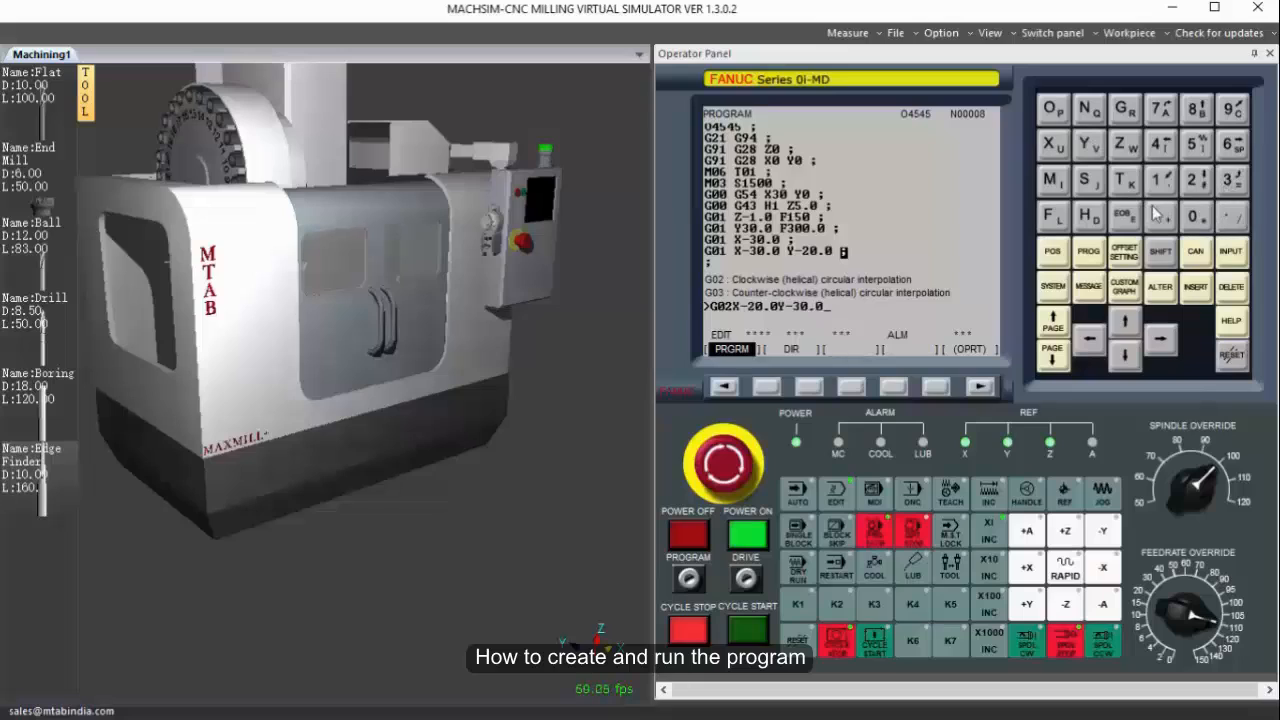
{"action": "left_click", "coordinate": [1165, 258]}
{"action": "left_click", "coordinate": [1162, 182]}
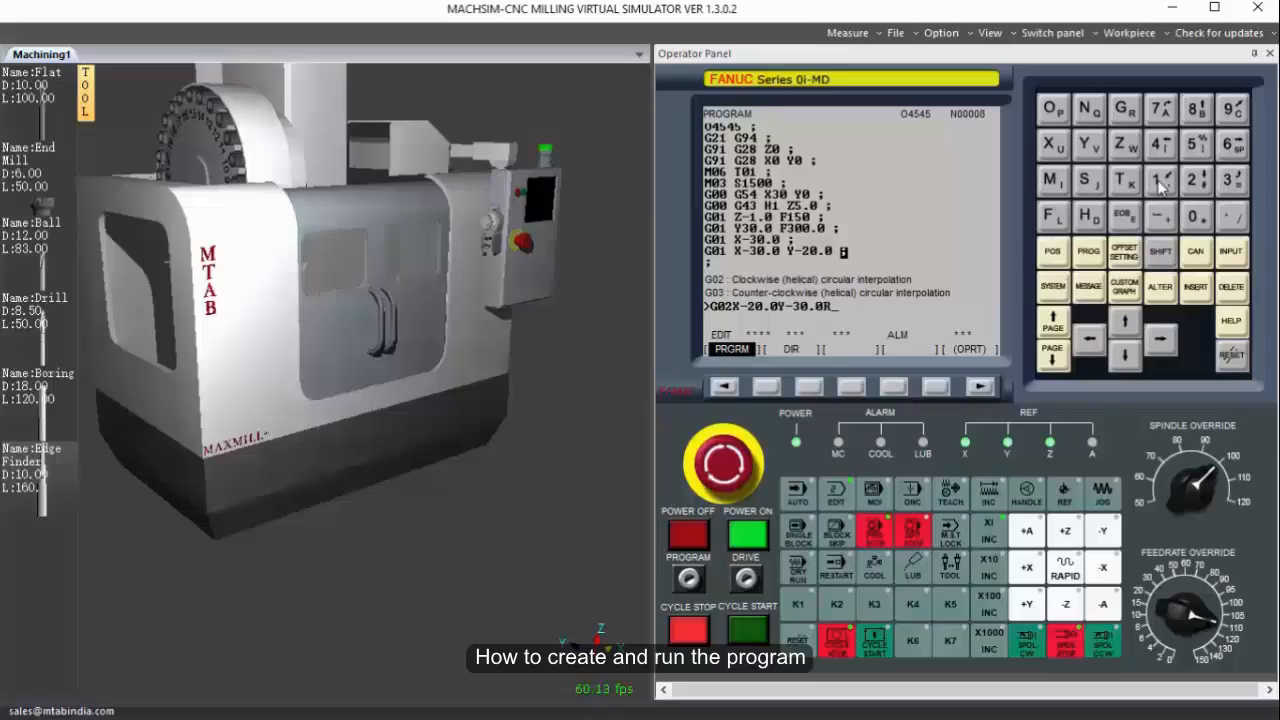
{"action": "left_click", "coordinate": [1196, 216]}
{"action": "left_click", "coordinate": [1231, 216]}
{"action": "left_click", "coordinate": [1196, 216]}
{"action": "left_click", "coordinate": [1124, 214]}
{"action": "left_click", "coordinate": [1197, 287]}
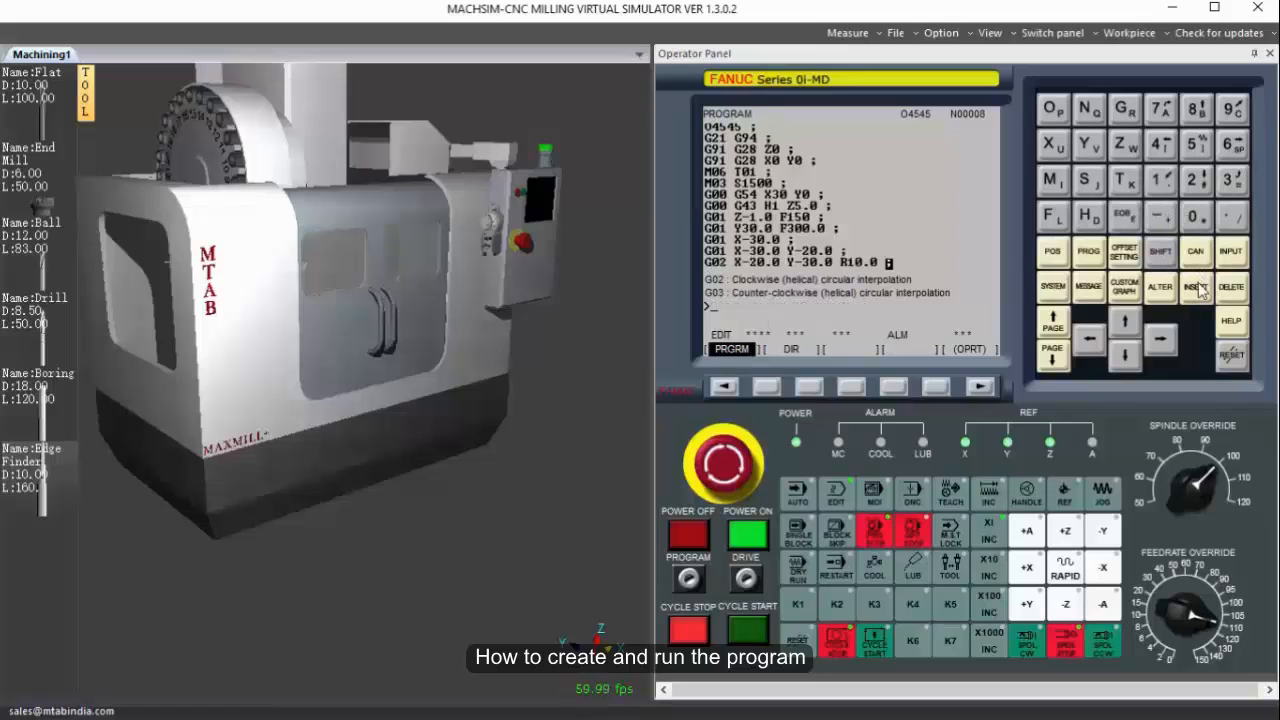
Add the linear cutting block G01 X20.0 after the clockwise arc.
{"action": "left_click", "coordinate": [1124, 108]}
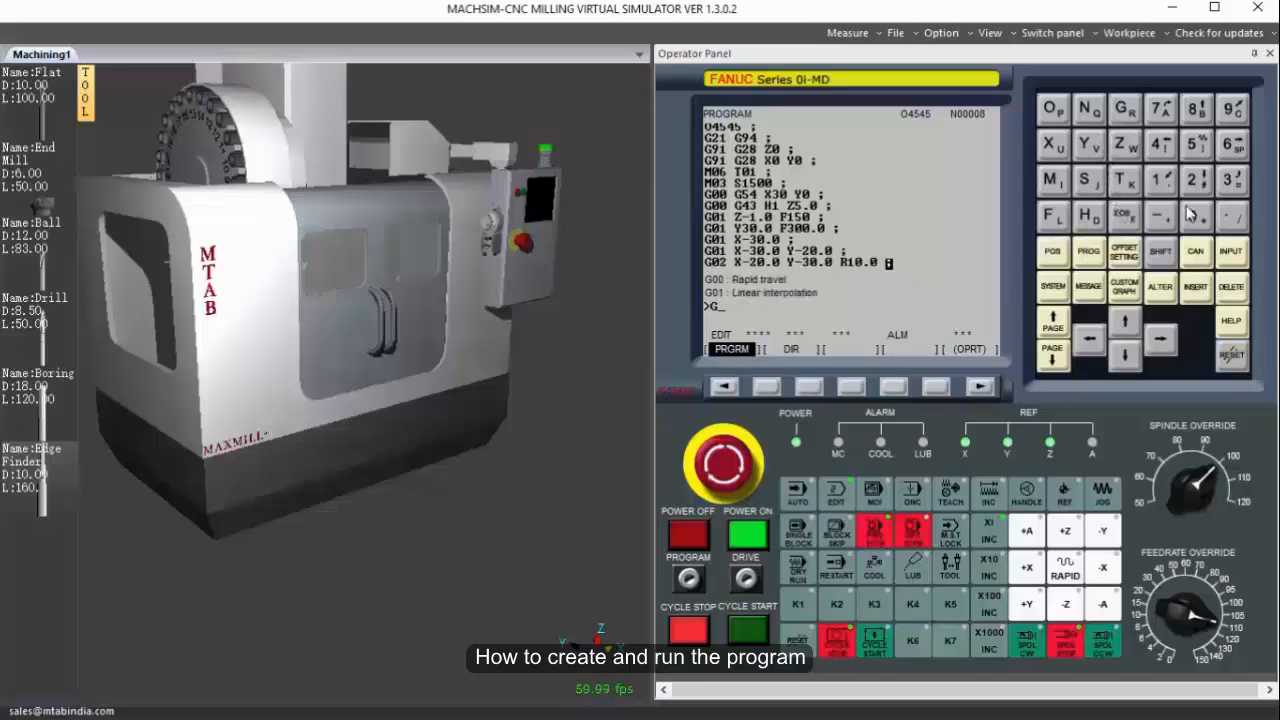
{"action": "left_click", "coordinate": [1196, 216]}
{"action": "left_click", "coordinate": [1160, 180]}
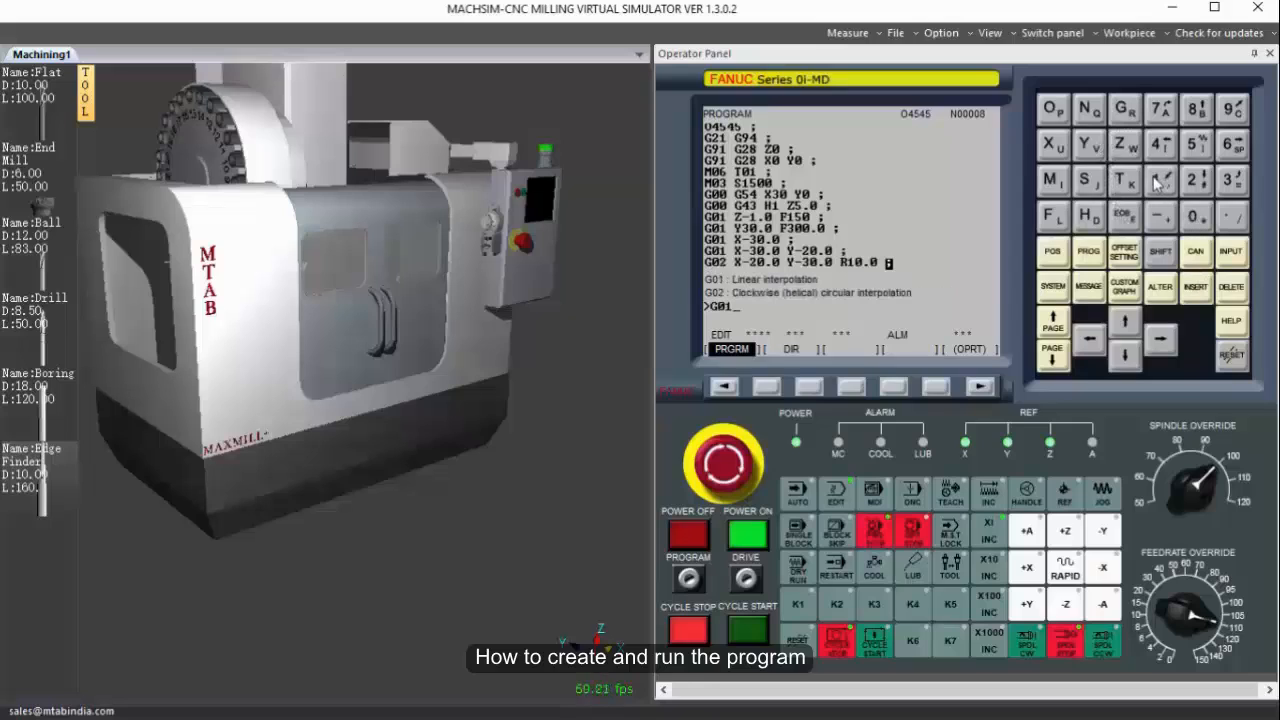
{"action": "left_click", "coordinate": [1054, 145]}
{"action": "left_click", "coordinate": [1196, 186]}
{"action": "left_click", "coordinate": [1196, 216]}
{"action": "left_click", "coordinate": [1232, 216]}
{"action": "left_click", "coordinate": [1196, 216]}
{"action": "left_click", "coordinate": [1124, 216]}
{"action": "left_click", "coordinate": [1197, 287]}
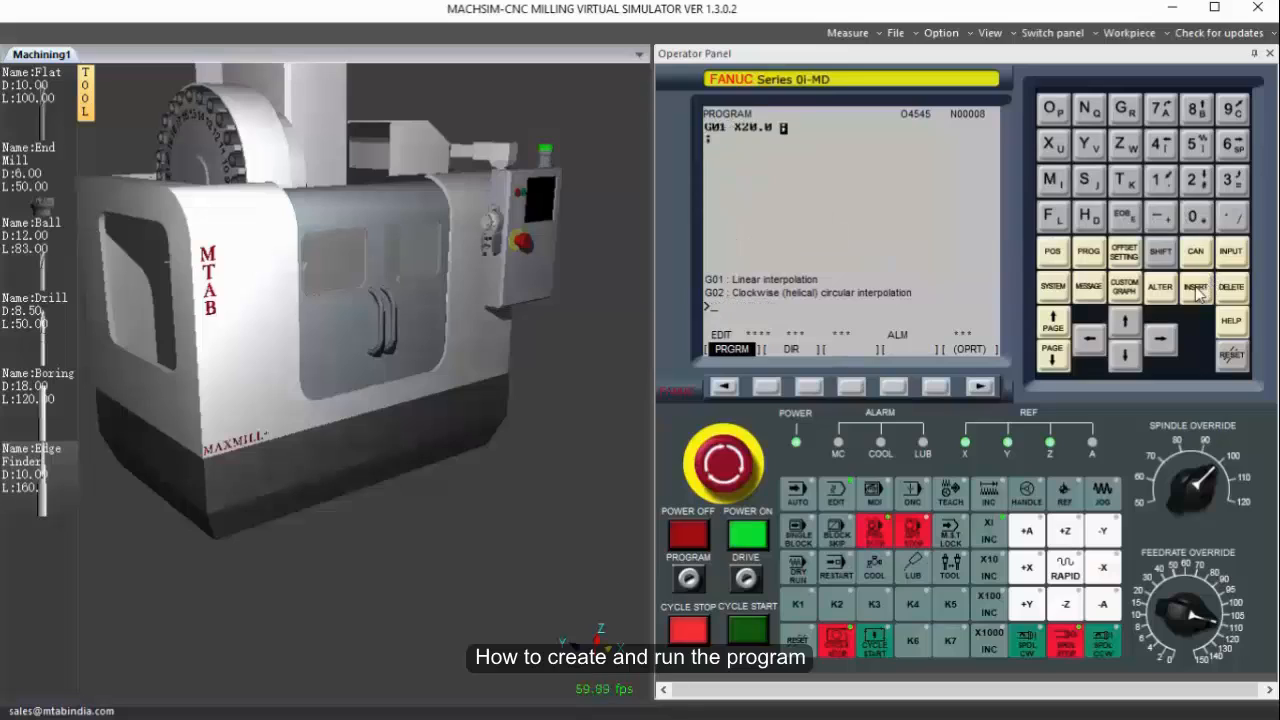
Add the counter-clockwise arc block G03 X30.0 Y-20.0 R10.0 for the second corner.
{"action": "left_click", "coordinate": [1124, 108]}
{"action": "left_click", "coordinate": [1196, 216]}
{"action": "left_click", "coordinate": [1231, 181]}
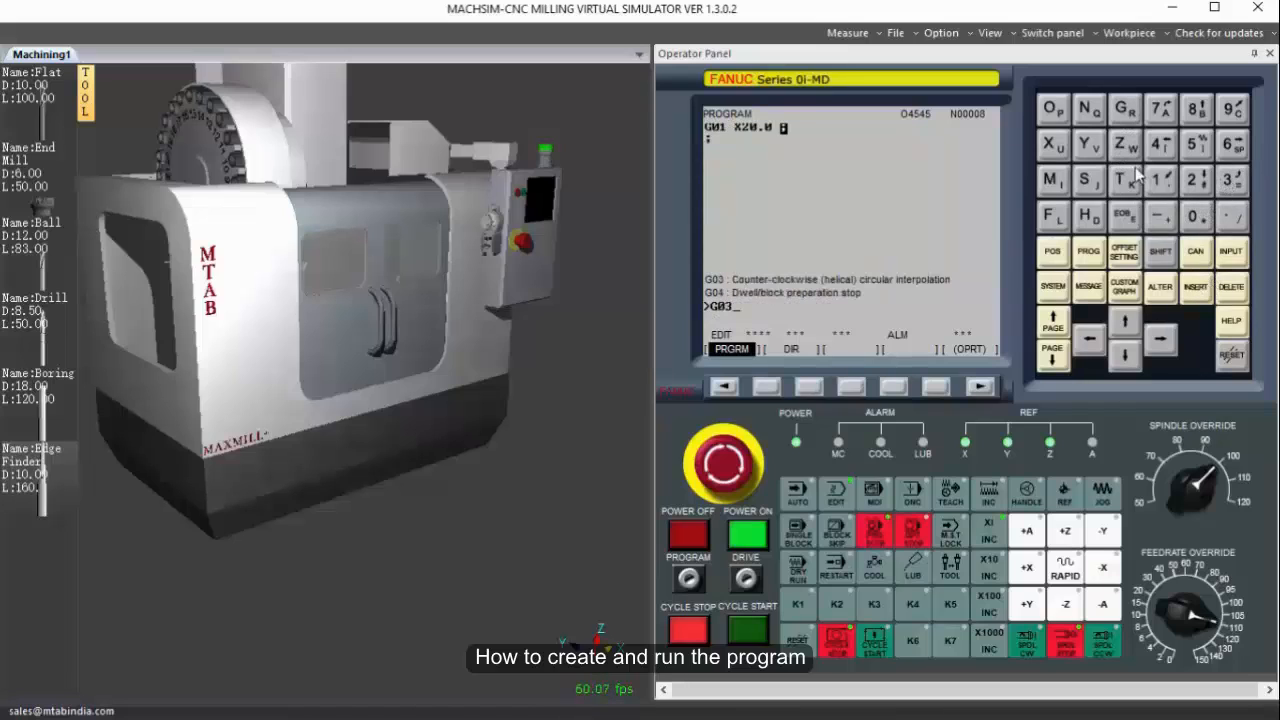
{"action": "left_click", "coordinate": [1055, 146]}
{"action": "left_click", "coordinate": [1231, 181]}
{"action": "left_click", "coordinate": [1196, 216]}
{"action": "left_click", "coordinate": [1233, 216]}
{"action": "left_click", "coordinate": [1196, 216]}
{"action": "left_click", "coordinate": [1091, 144]}
{"action": "left_click", "coordinate": [1160, 216]}
{"action": "left_click", "coordinate": [1196, 181]}
{"action": "left_click", "coordinate": [1196, 216]}
{"action": "left_click", "coordinate": [1233, 216]}
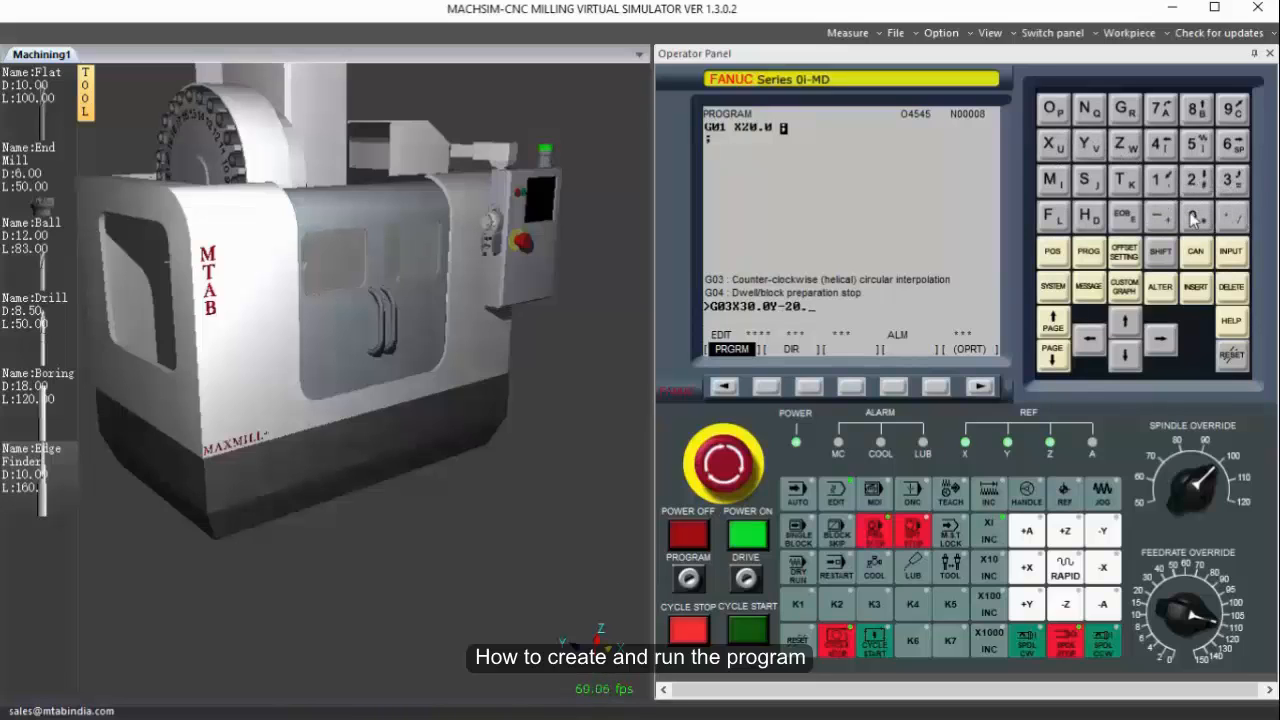
{"action": "left_click", "coordinate": [1196, 216]}
{"action": "left_click", "coordinate": [1160, 251]}
{"action": "left_click", "coordinate": [1125, 108]}
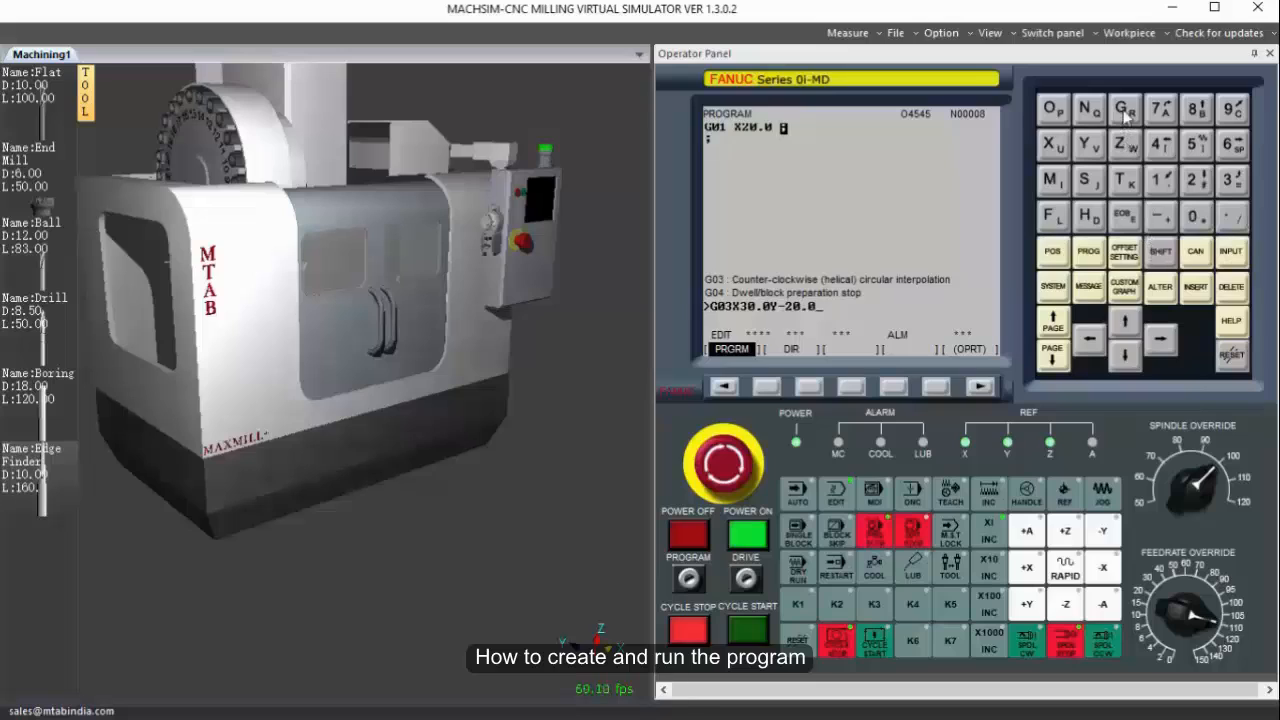
{"action": "left_click", "coordinate": [1160, 181]}
{"action": "left_click", "coordinate": [1196, 216]}
{"action": "left_click", "coordinate": [1196, 216]}
{"action": "left_click", "coordinate": [1125, 216]}
{"action": "left_click", "coordinate": [1197, 288]}
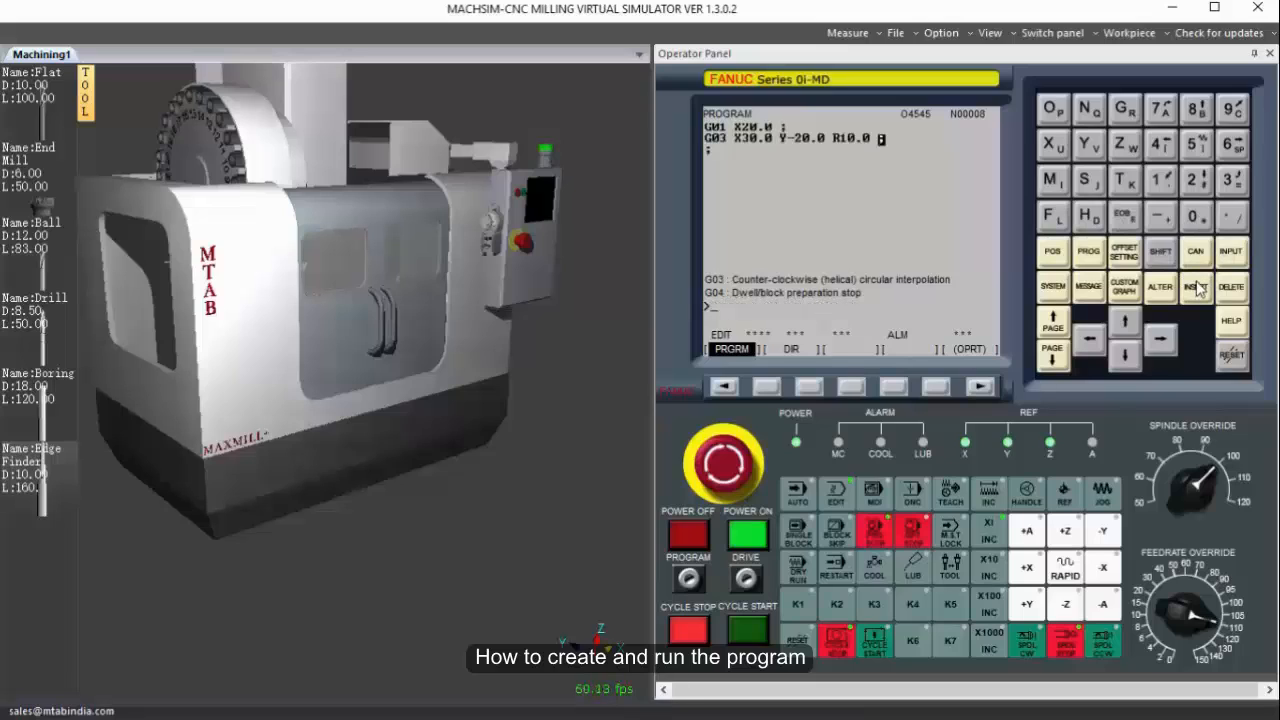
Add the block G01 X30.0 Y0.0 to bring the contour back to its starting point.
{"action": "left_click", "coordinate": [1125, 108]}
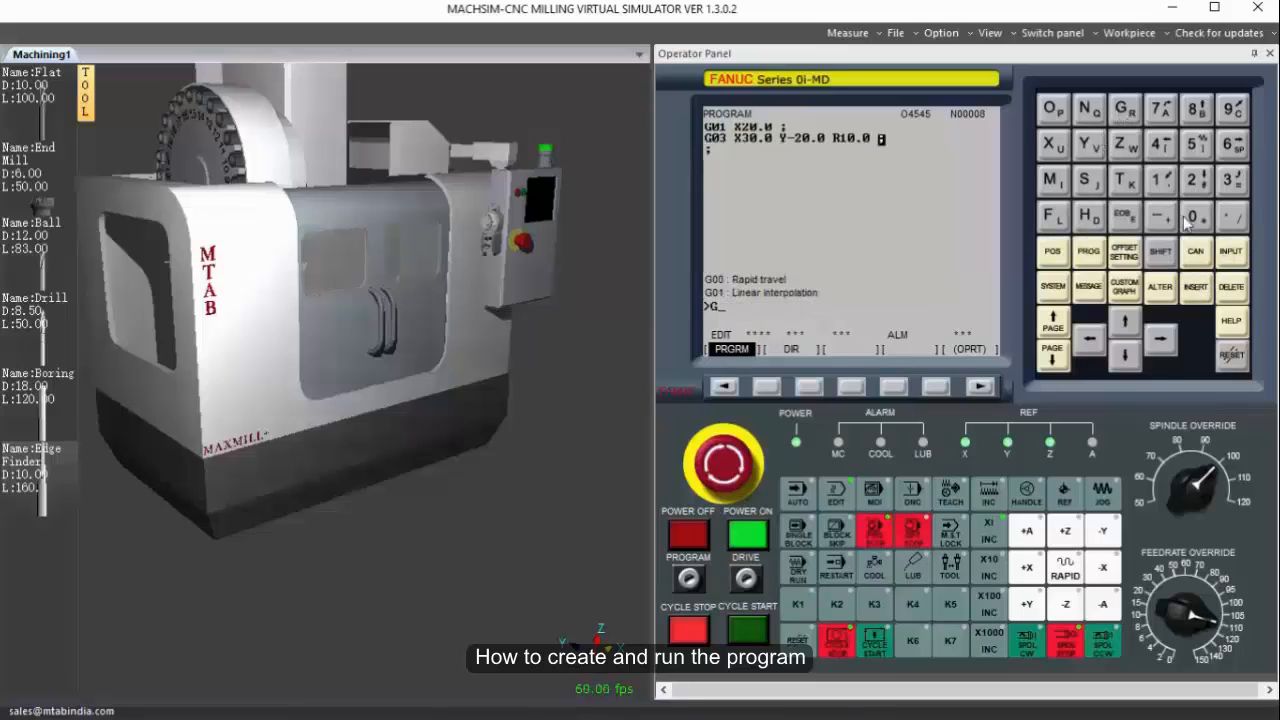
{"action": "left_click", "coordinate": [1196, 216]}
{"action": "left_click", "coordinate": [1160, 180]}
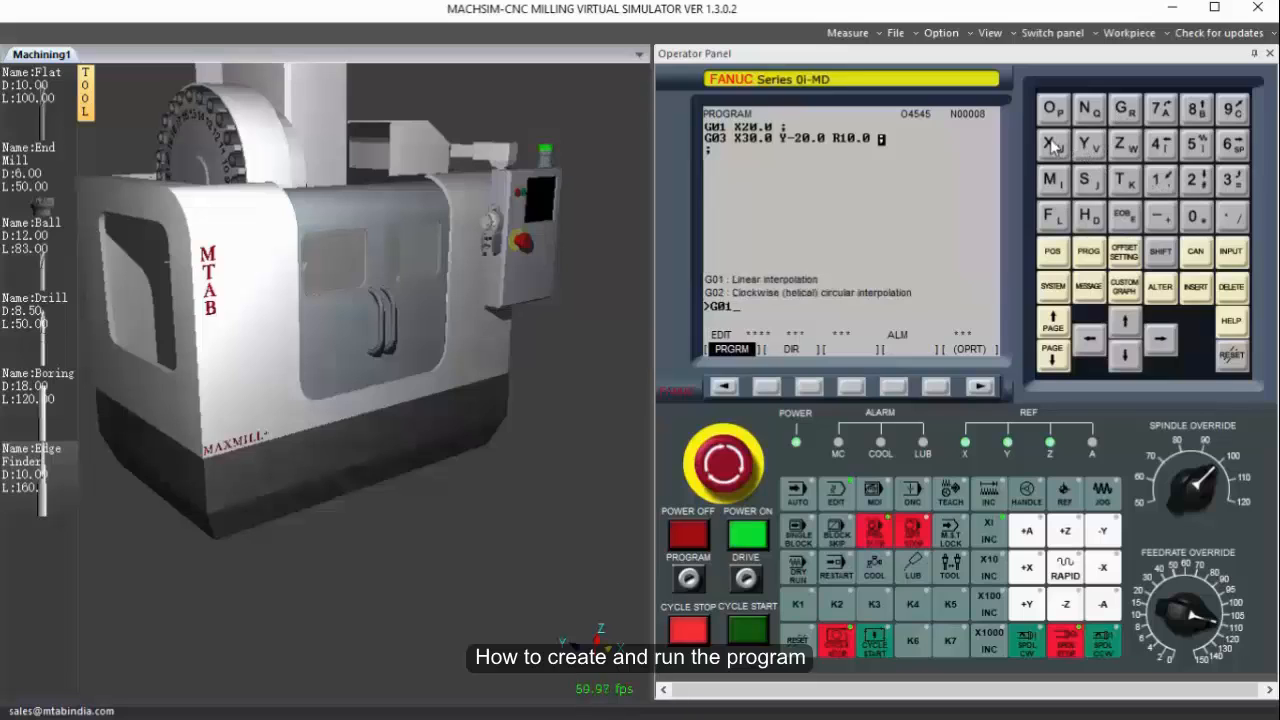
{"action": "left_click", "coordinate": [1232, 180]}
{"action": "left_click", "coordinate": [1196, 216]}
{"action": "left_click", "coordinate": [1232, 216]}
{"action": "left_click", "coordinate": [1196, 216]}
{"action": "left_click", "coordinate": [1088, 144]}
{"action": "left_click", "coordinate": [1196, 216]}
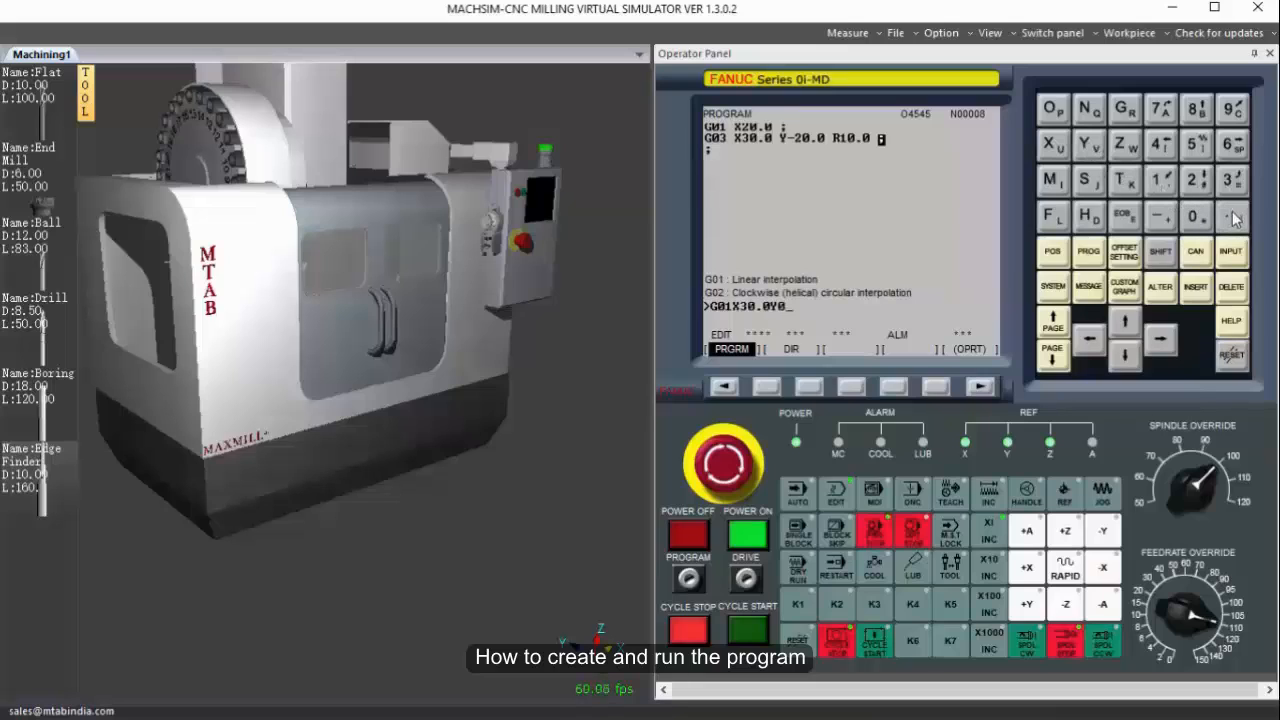
{"action": "left_click", "coordinate": [1232, 216]}
{"action": "left_click", "coordinate": [1207, 222]}
{"action": "left_click", "coordinate": [1126, 216]}
{"action": "left_click", "coordinate": [1196, 287]}
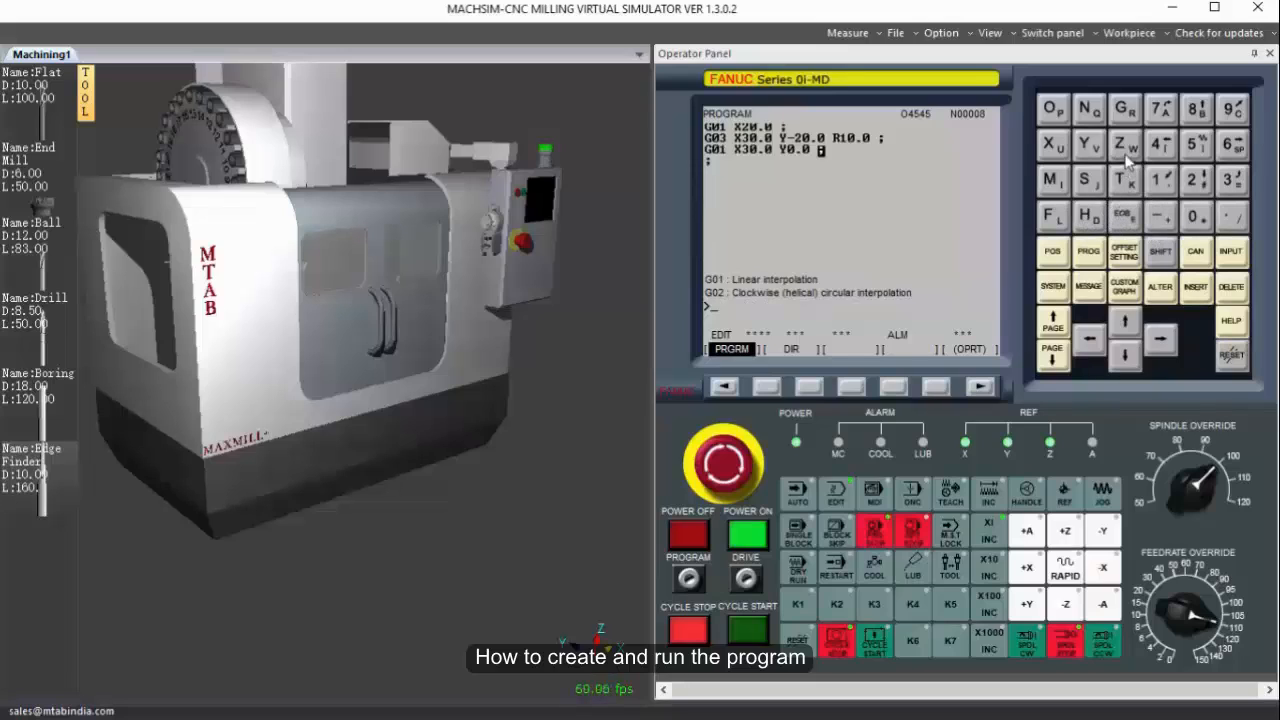
Add the retract block G01 Z5.0 followed by the spindle stop block M05.
{"action": "left_click", "coordinate": [1122, 110]}
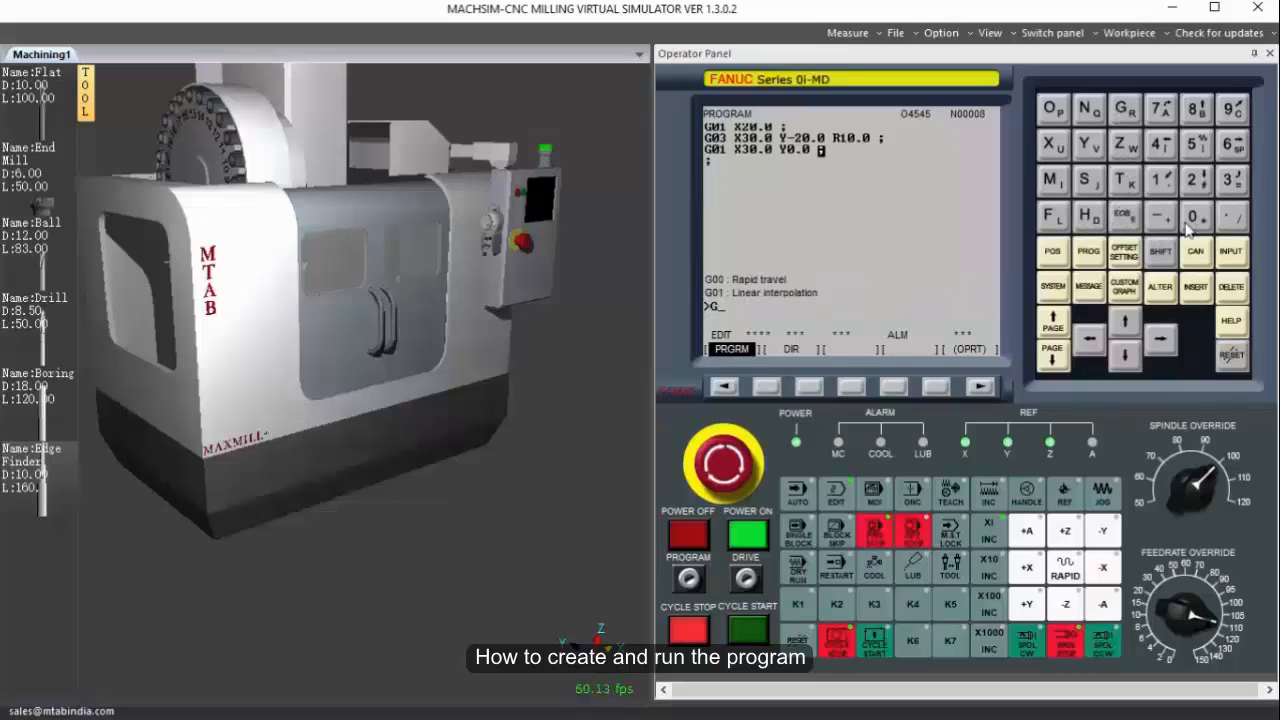
{"action": "left_click", "coordinate": [1158, 181]}
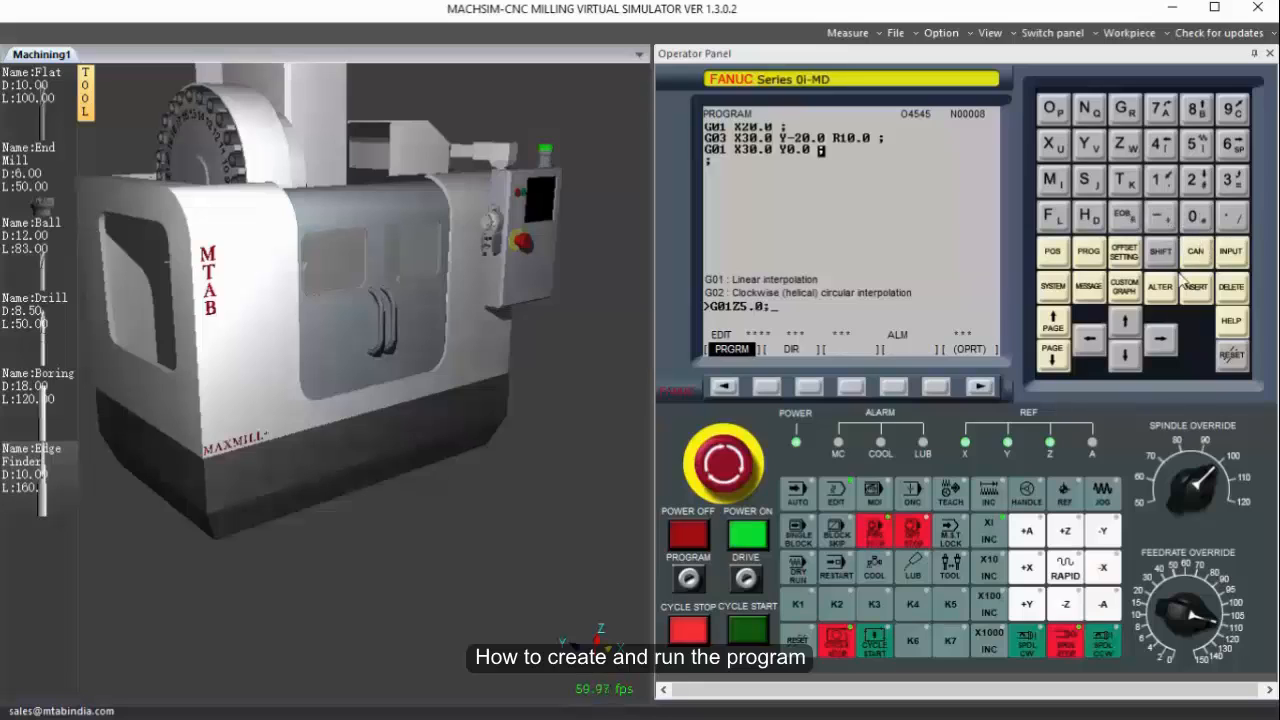
{"action": "left_click", "coordinate": [1186, 282]}
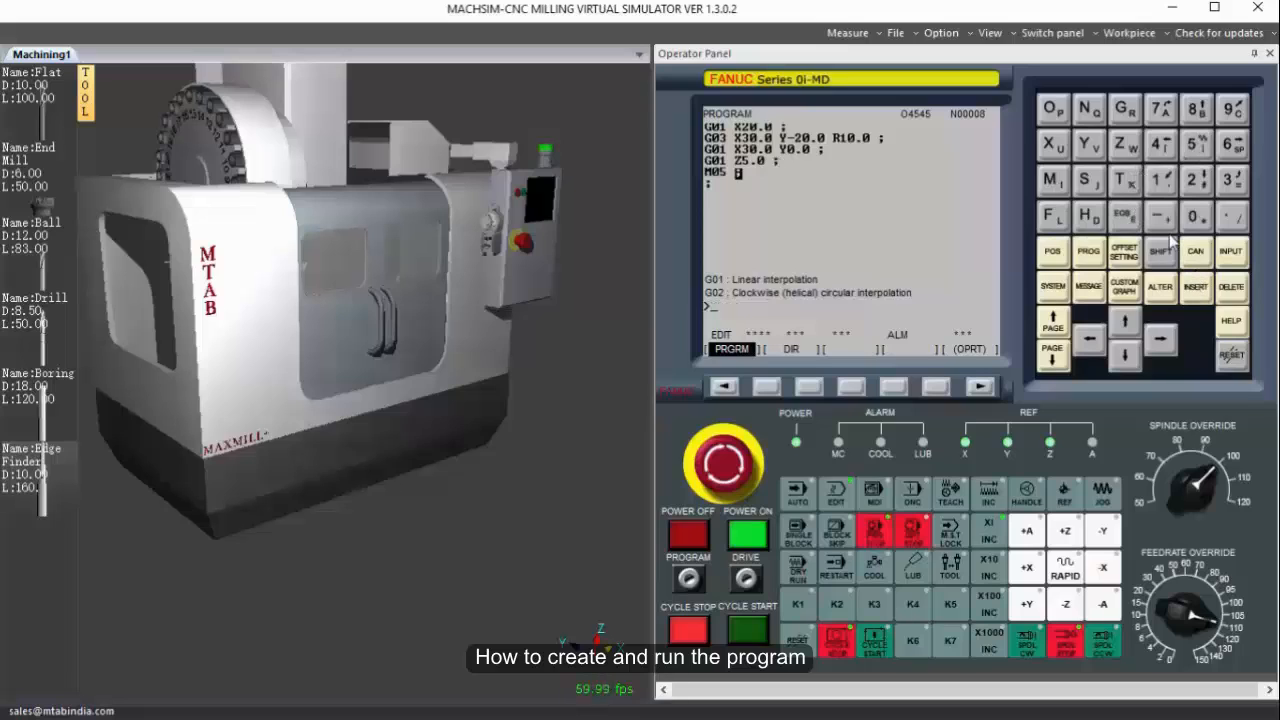
Add the rapid retract block G00 Z50.0 and the program end M30, and return to the start of the program.
{"action": "left_click", "coordinate": [1122, 110]}
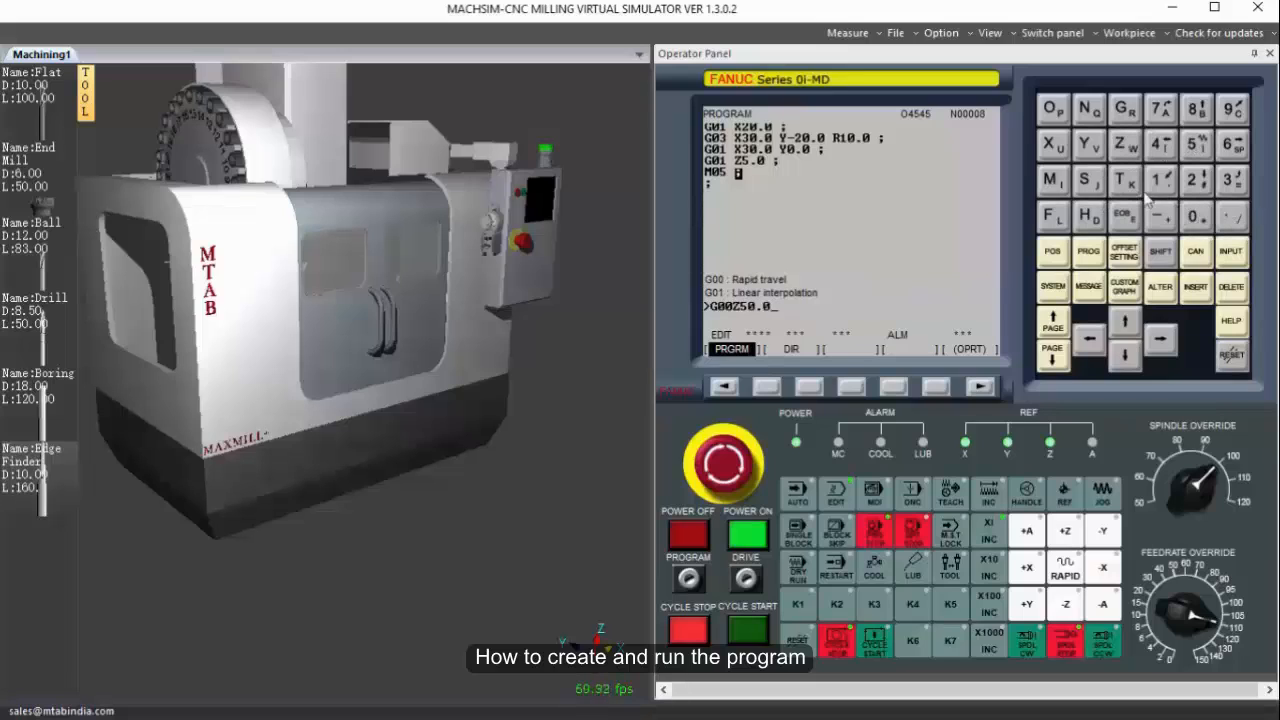
{"action": "left_click", "coordinate": [1195, 287]}
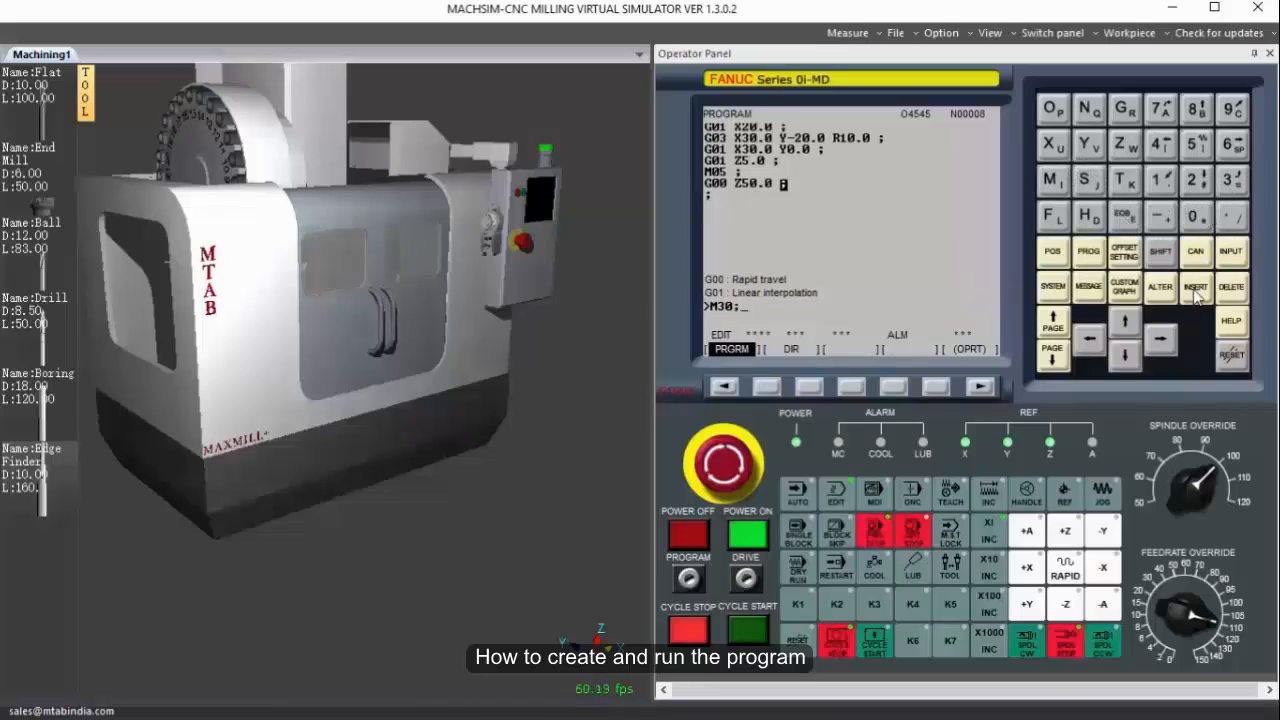
{"action": "left_click", "coordinate": [1236, 368]}
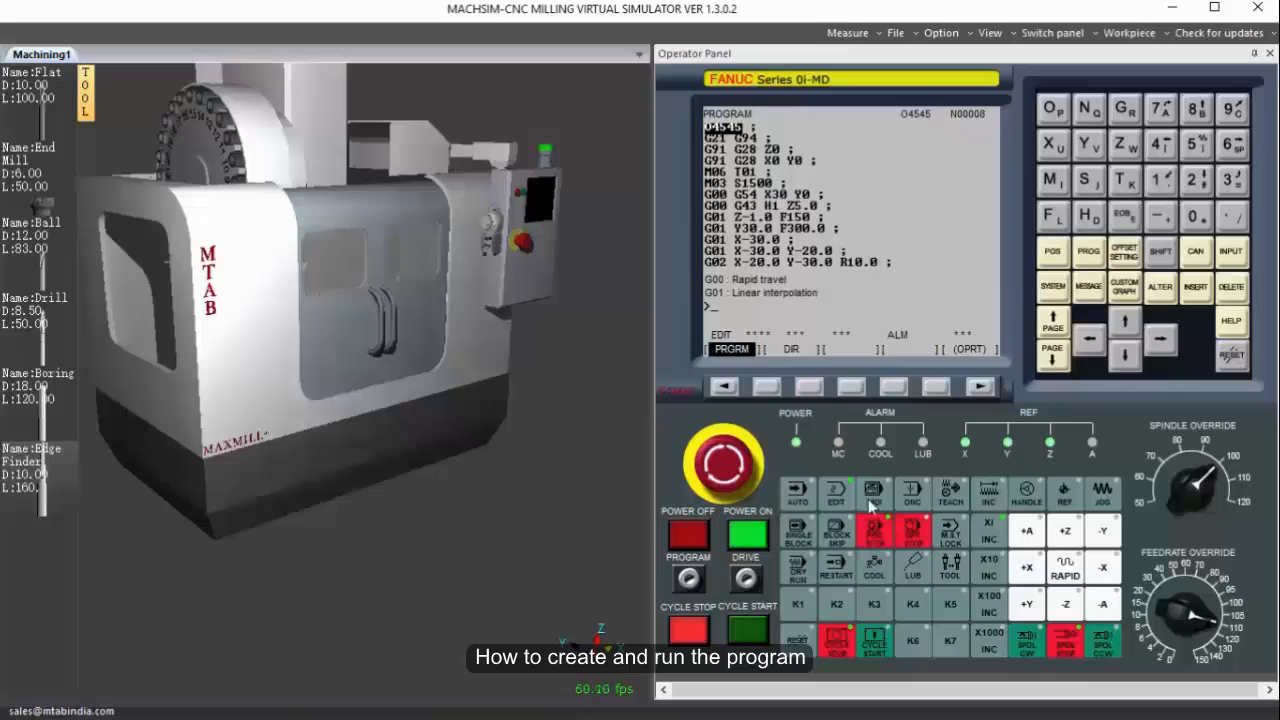
Save the workpiece in the Documents folder as 1.wp.
{"action": "left_click", "coordinate": [898, 34]}
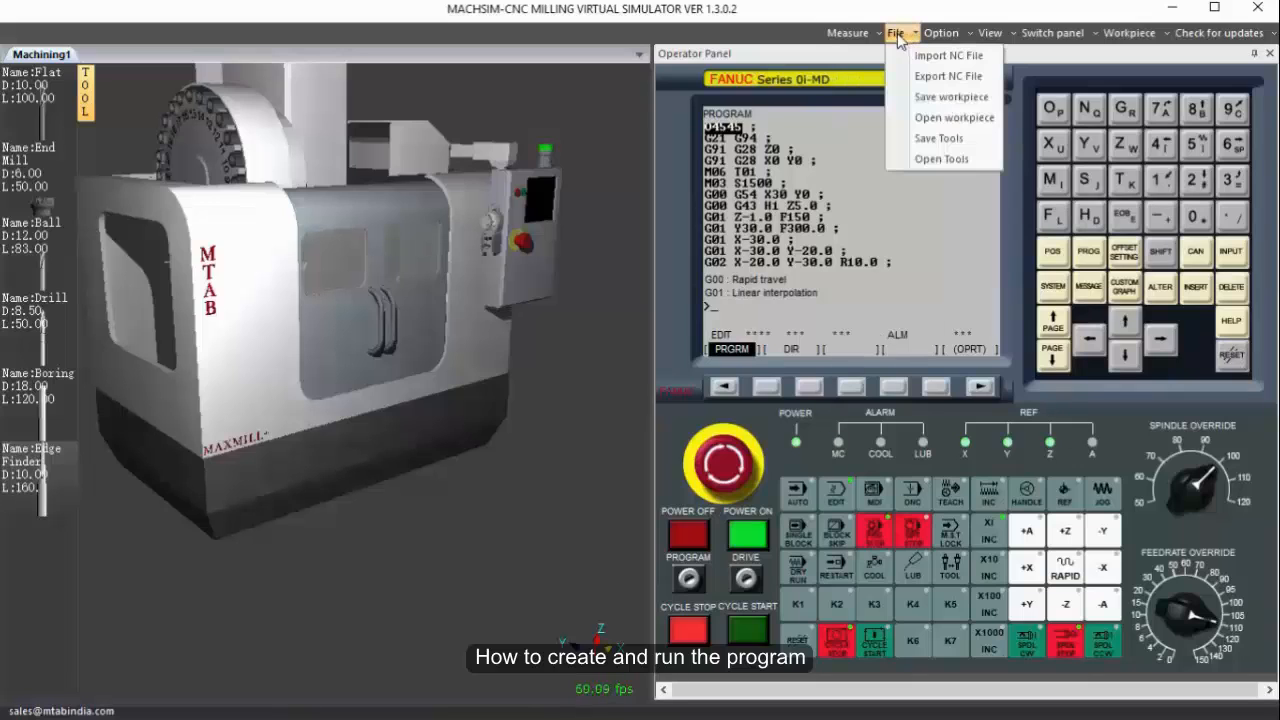
{"action": "left_click", "coordinate": [940, 100]}
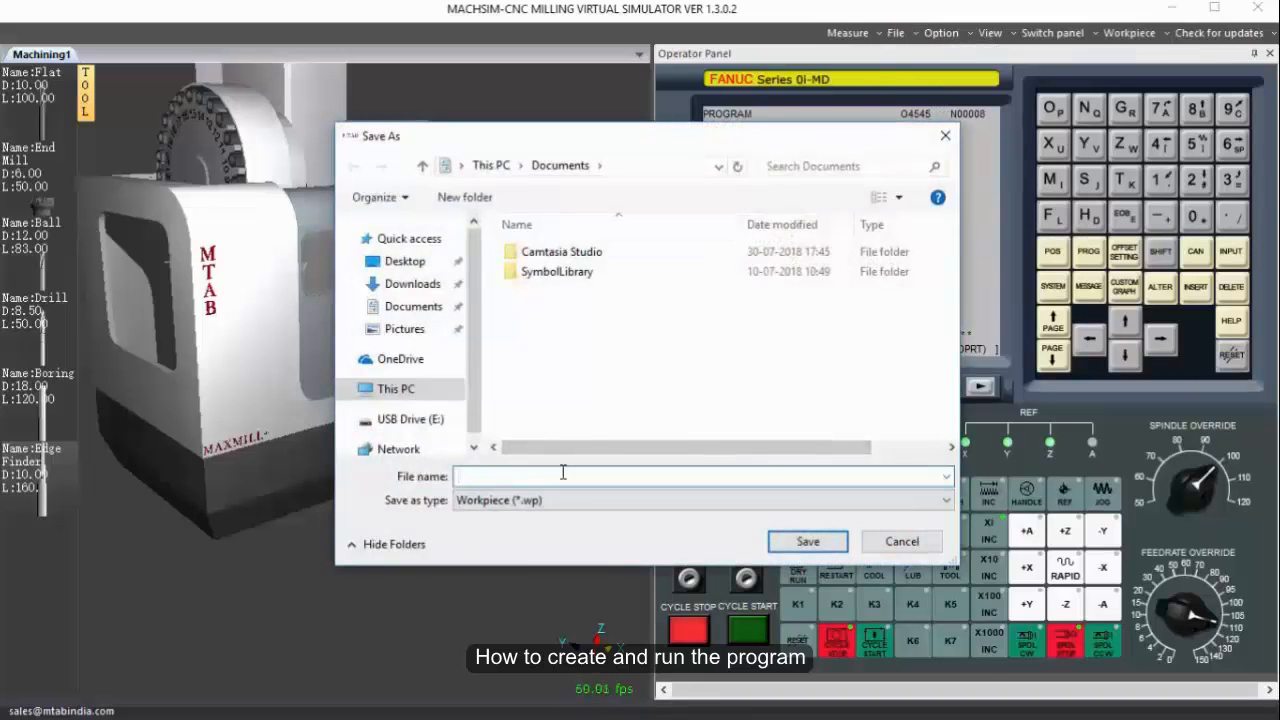
{"action": "left_click", "coordinate": [808, 541]}
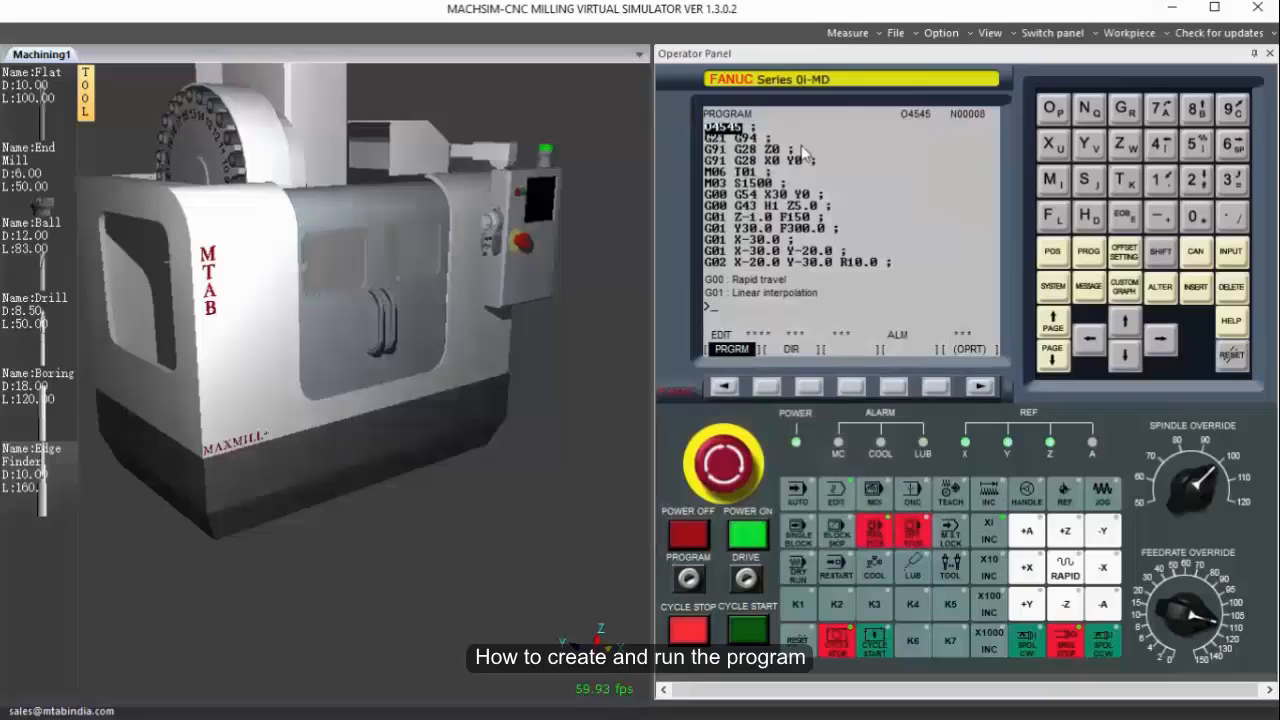
Save the tool set in the Documents folder under the file name 1 as a Tools (*.tls) file.
{"action": "left_click", "coordinate": [906, 34]}
{"action": "left_click", "coordinate": [929, 142]}
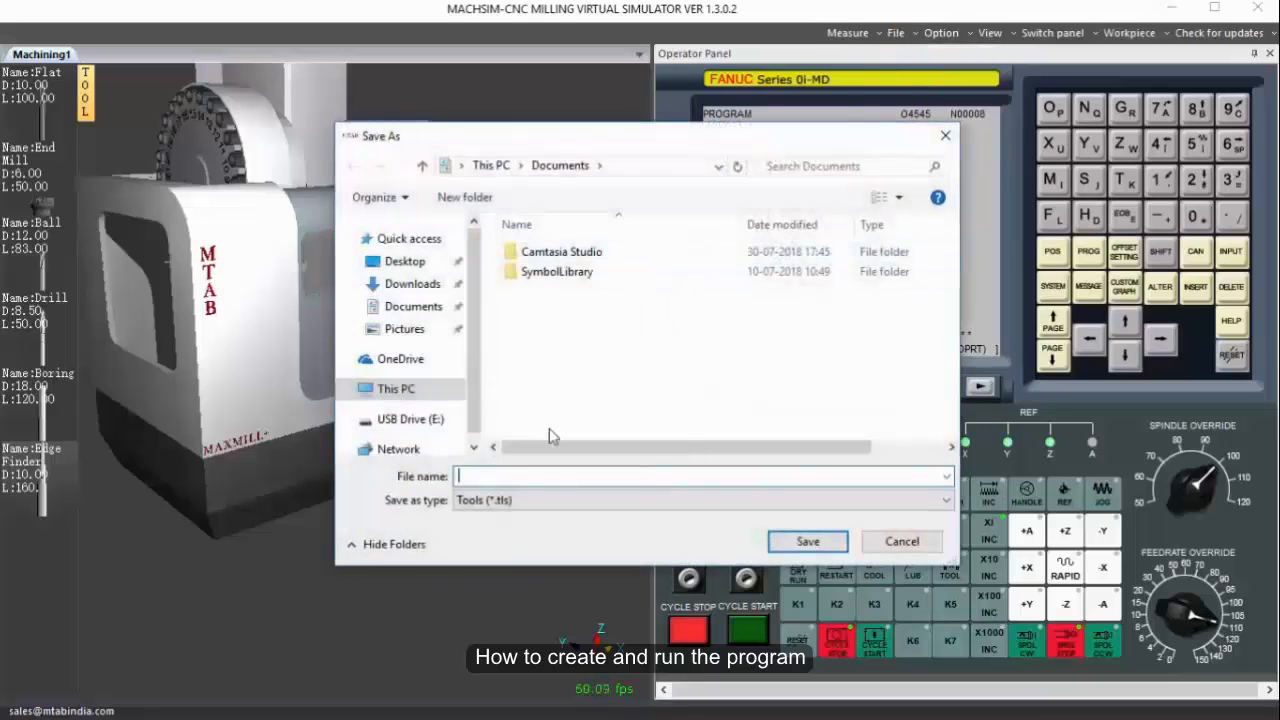
{"action": "type", "text": "1"}
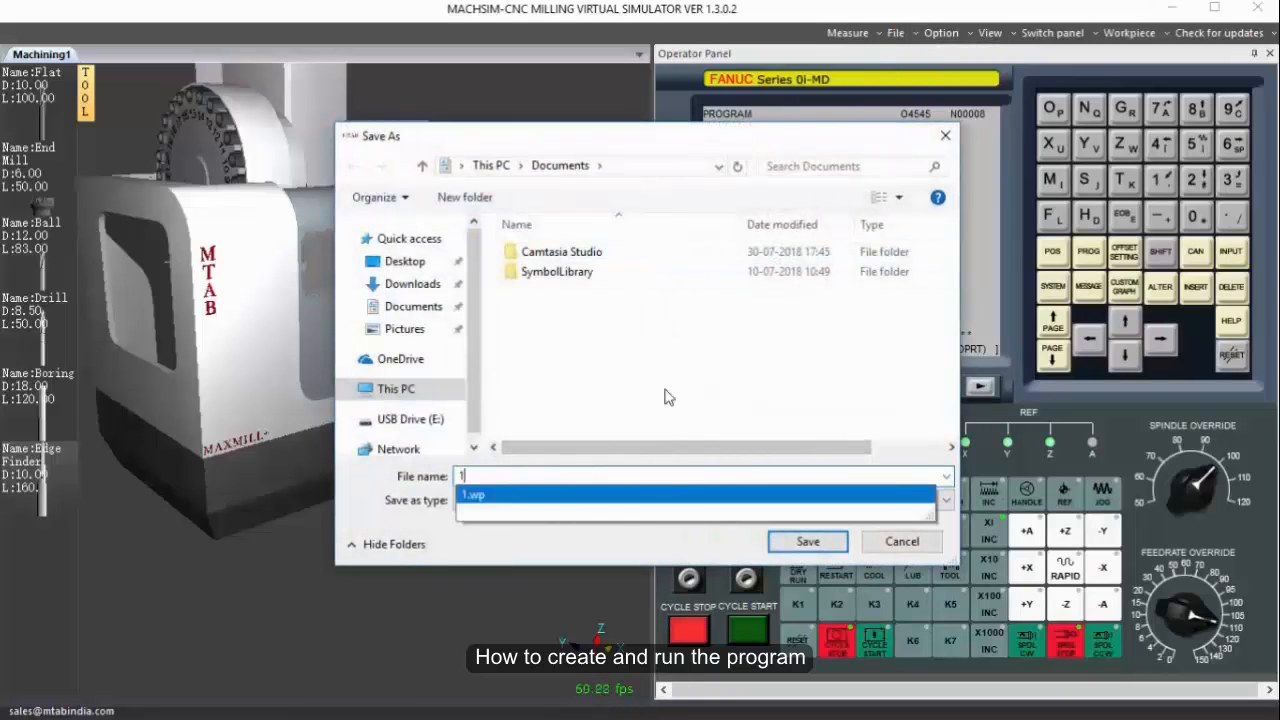
{"action": "left_click", "coordinate": [800, 540]}
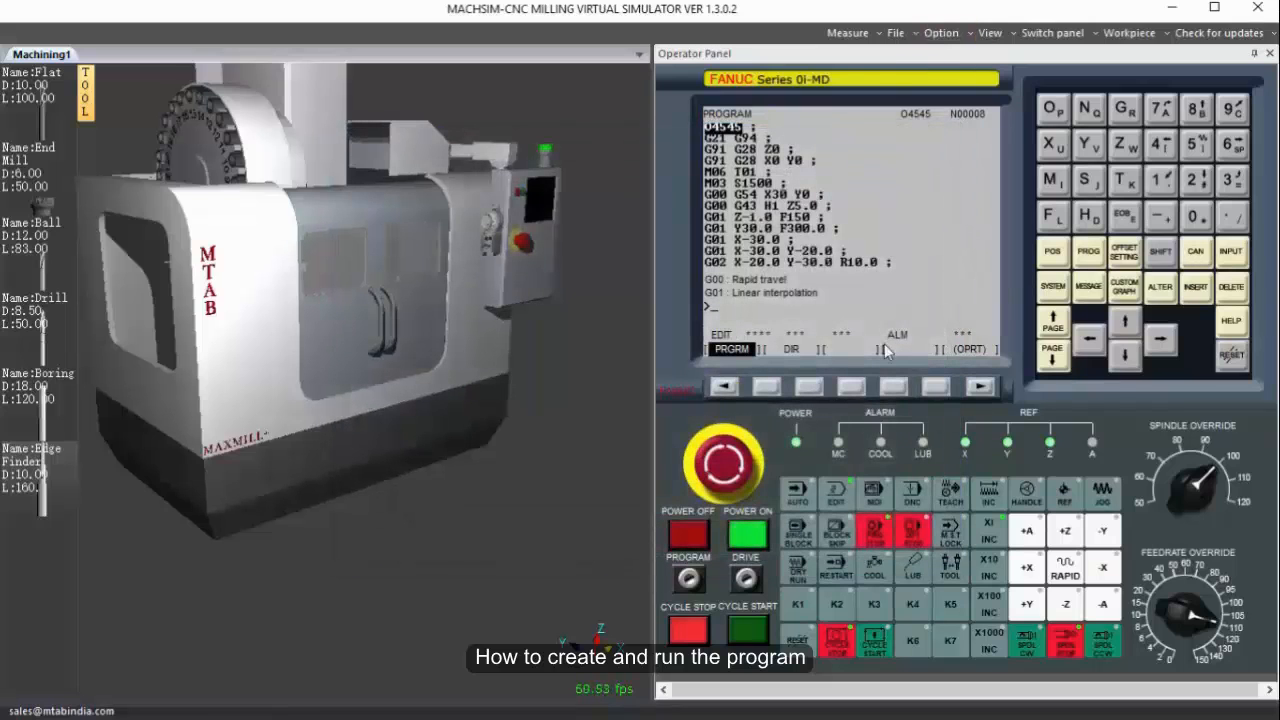
Switch the control to AUTO mode, bring up the program check display for O4545 and reset the control.
{"action": "left_click", "coordinate": [798, 494]}
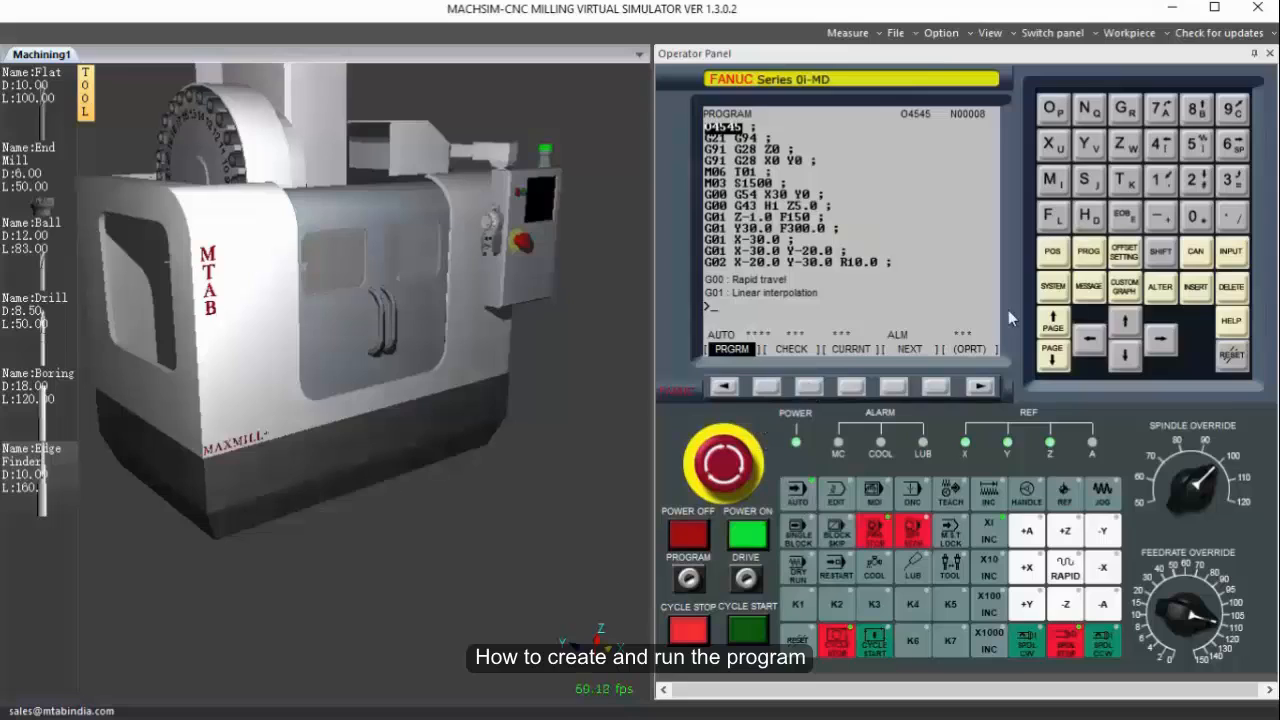
{"action": "left_click", "coordinate": [812, 388]}
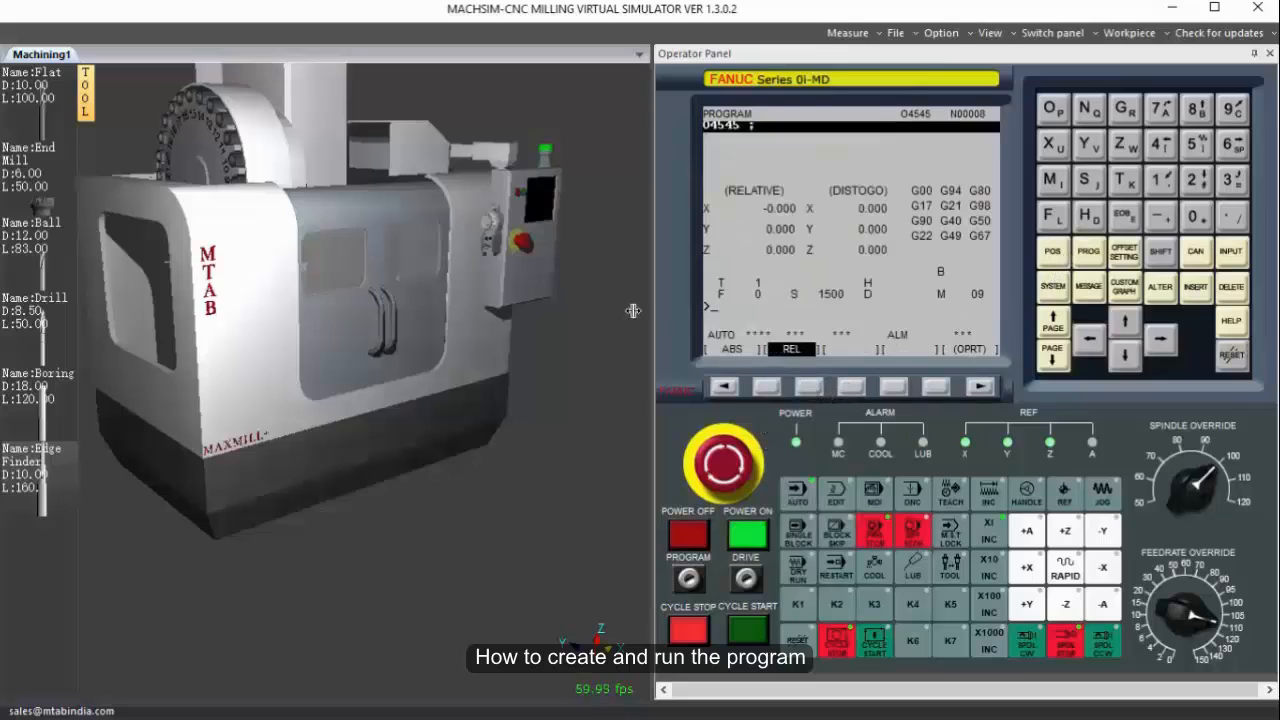
{"action": "left_click", "coordinate": [1230, 356]}
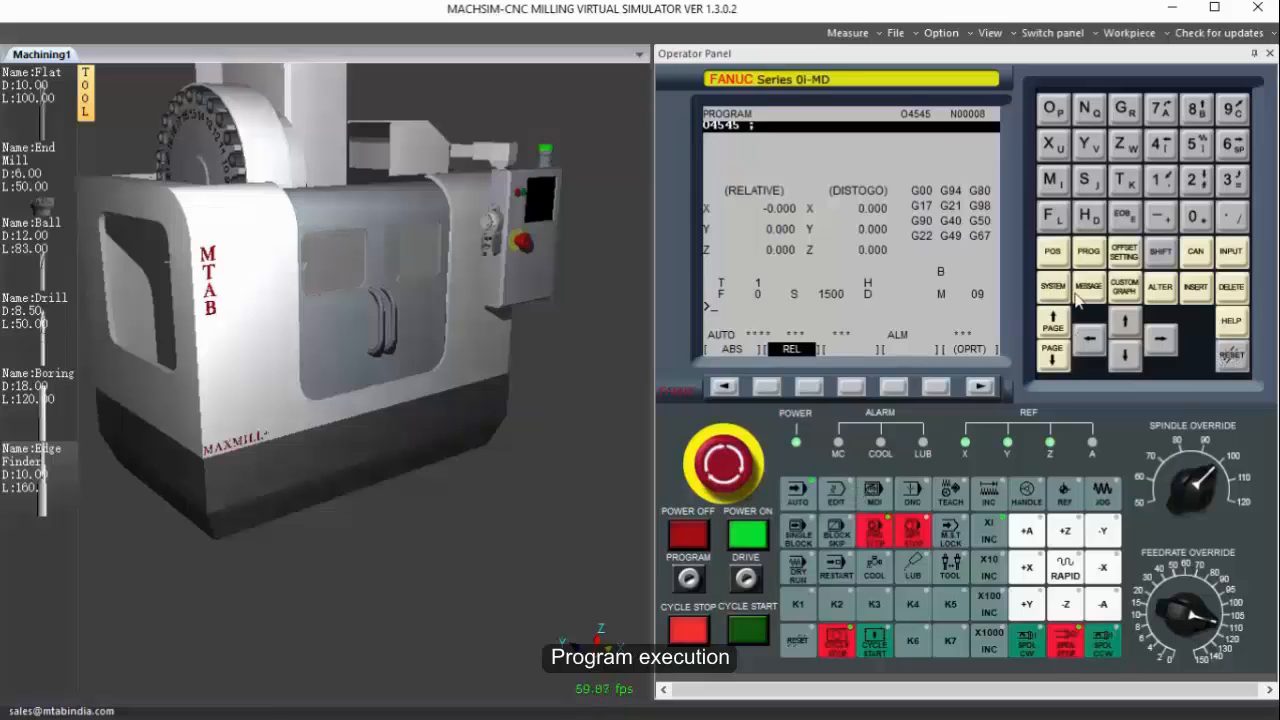
Hide the machine housing to expose the clamped workpiece and start the automatic cycle of program O4545.
{"action": "right_click", "coordinate": [344, 308]}
{"action": "left_click", "coordinate": [358, 440]}
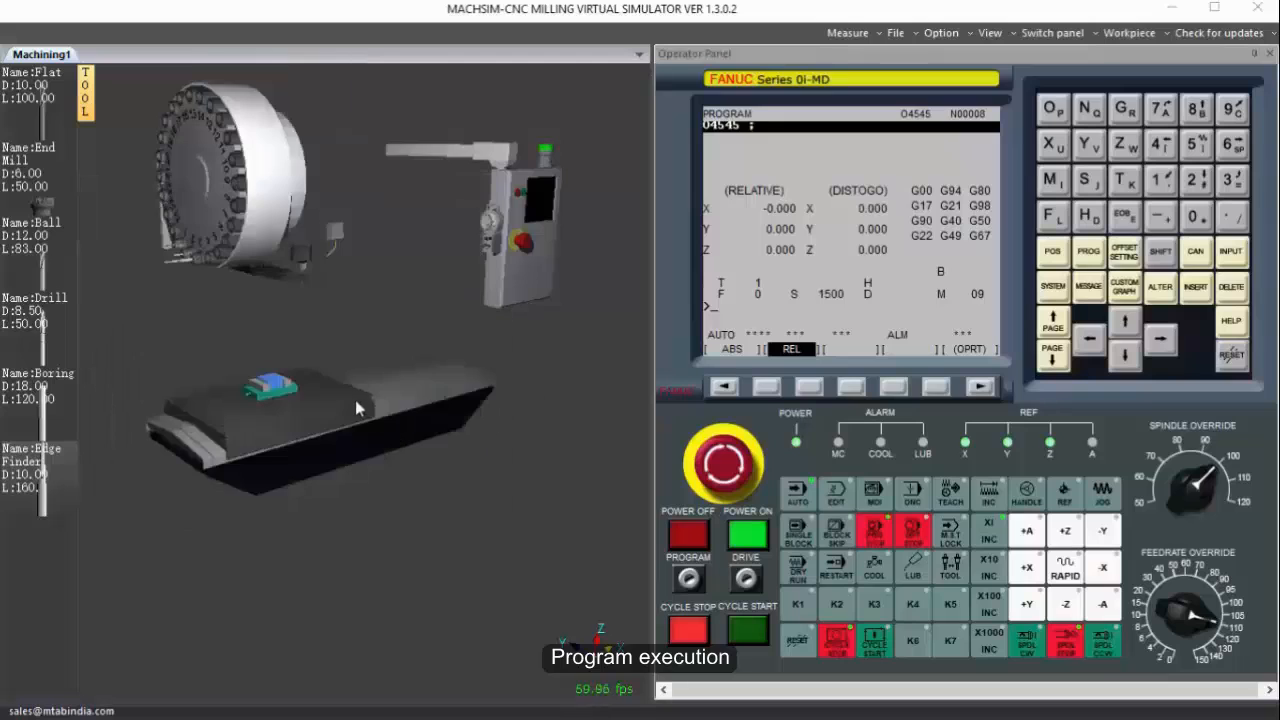
{"action": "scroll", "coordinate": [273, 398], "scroll_direction": "up", "scroll_amount": 5}
{"action": "middle_click_drag", "start_coordinate": [289, 374], "coordinate": [305, 388]}
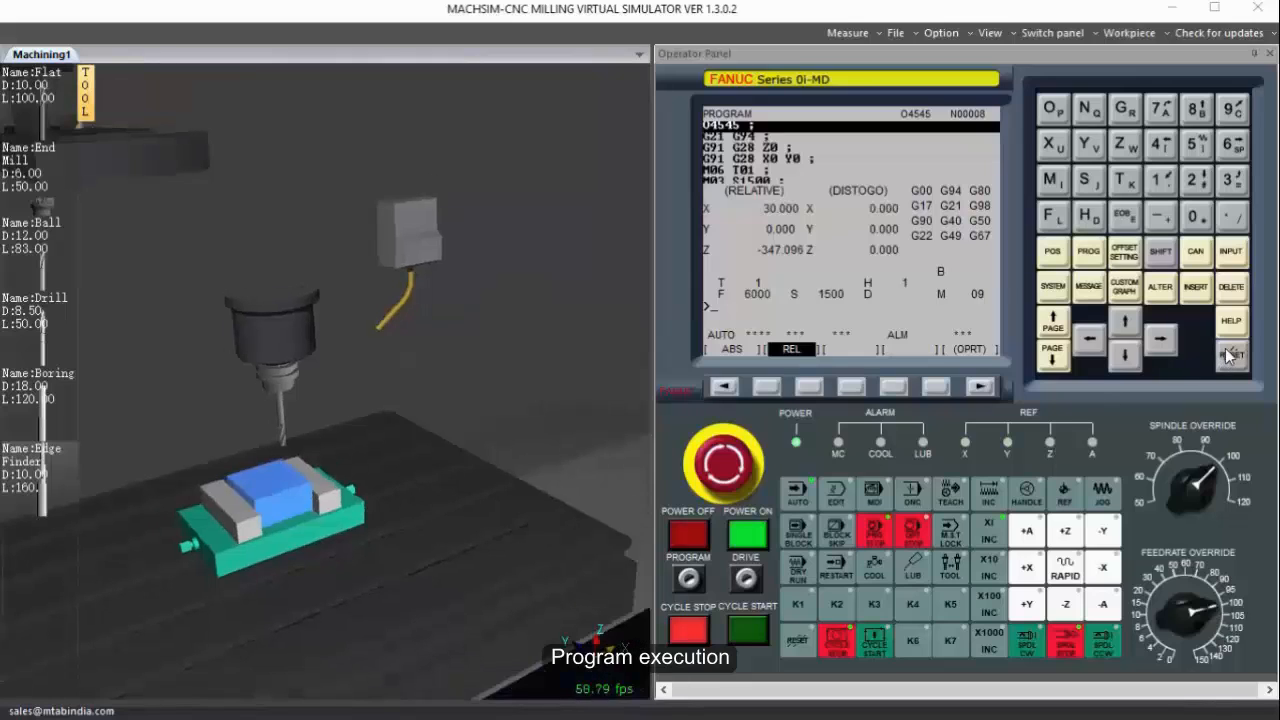
{"action": "left_click", "coordinate": [760, 628]}
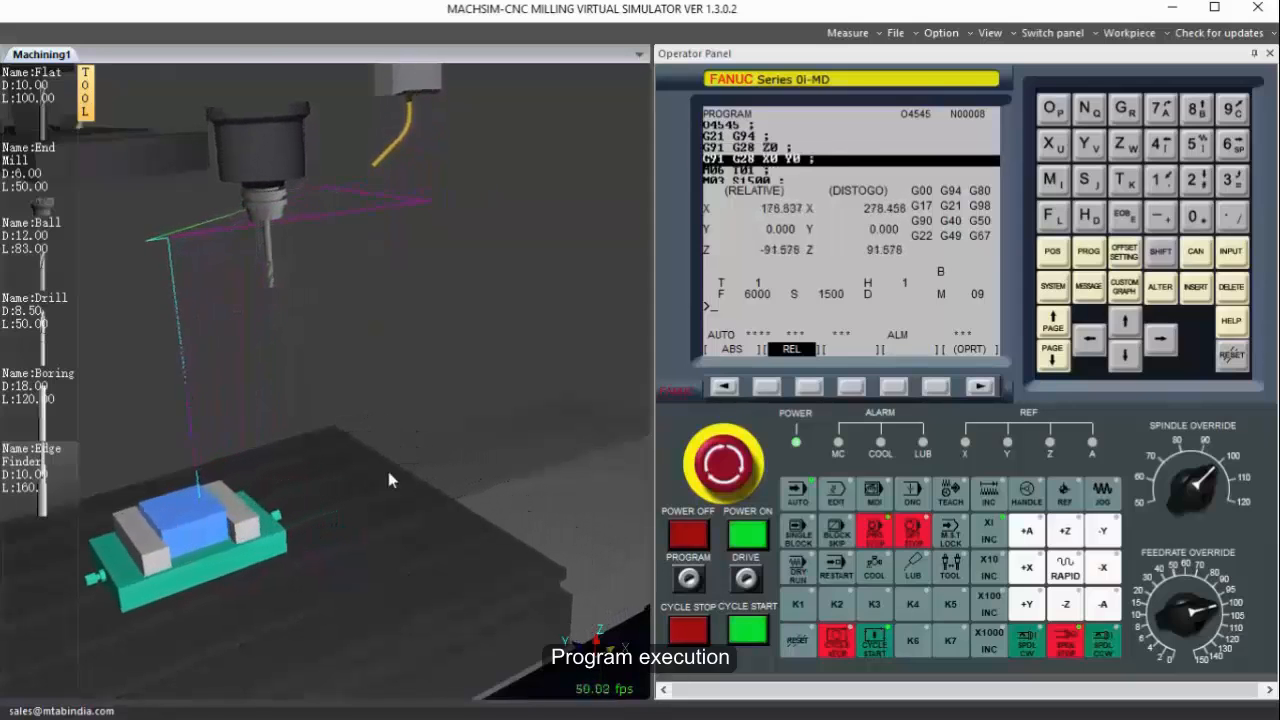
Turn on the coolant while the tool approaches the workpiece.
{"action": "scroll", "coordinate": [350, 474], "scroll_direction": "down", "scroll_amount": 5}
{"action": "scroll", "coordinate": [312, 463], "scroll_direction": "down", "scroll_amount": 1}
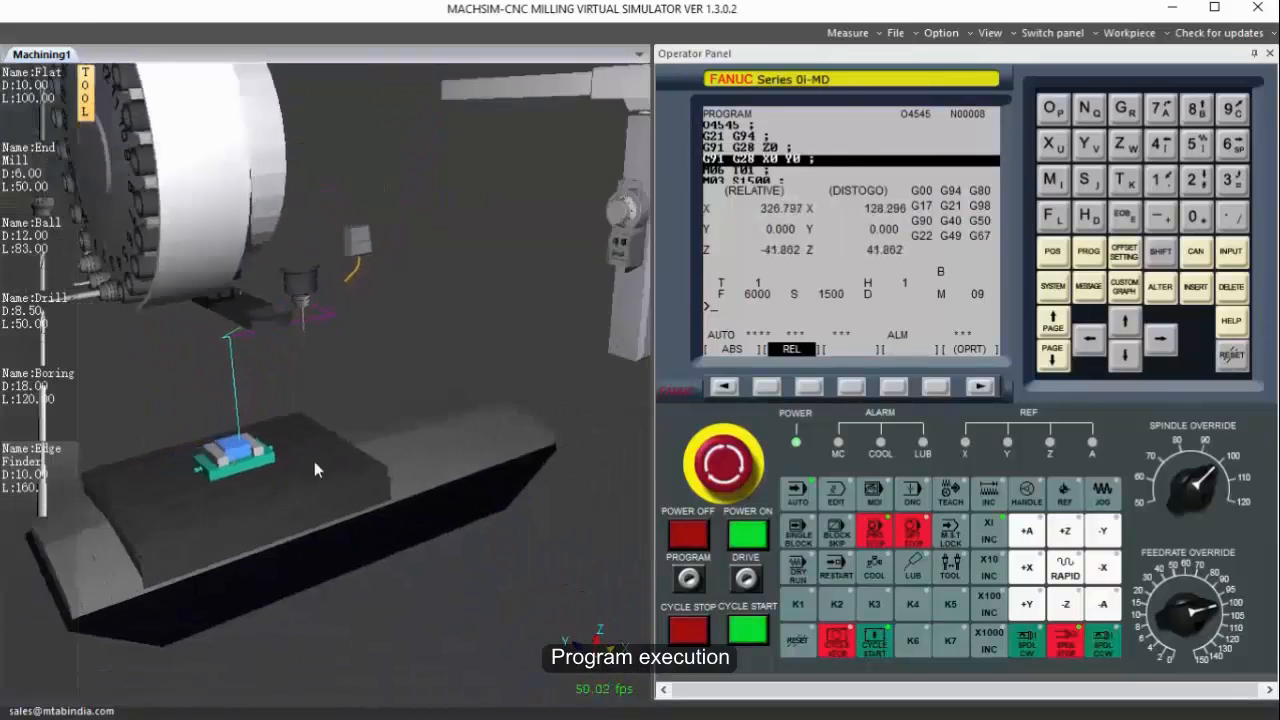
{"action": "middle_click_drag", "start_coordinate": [314, 463], "coordinate": [331, 459]}
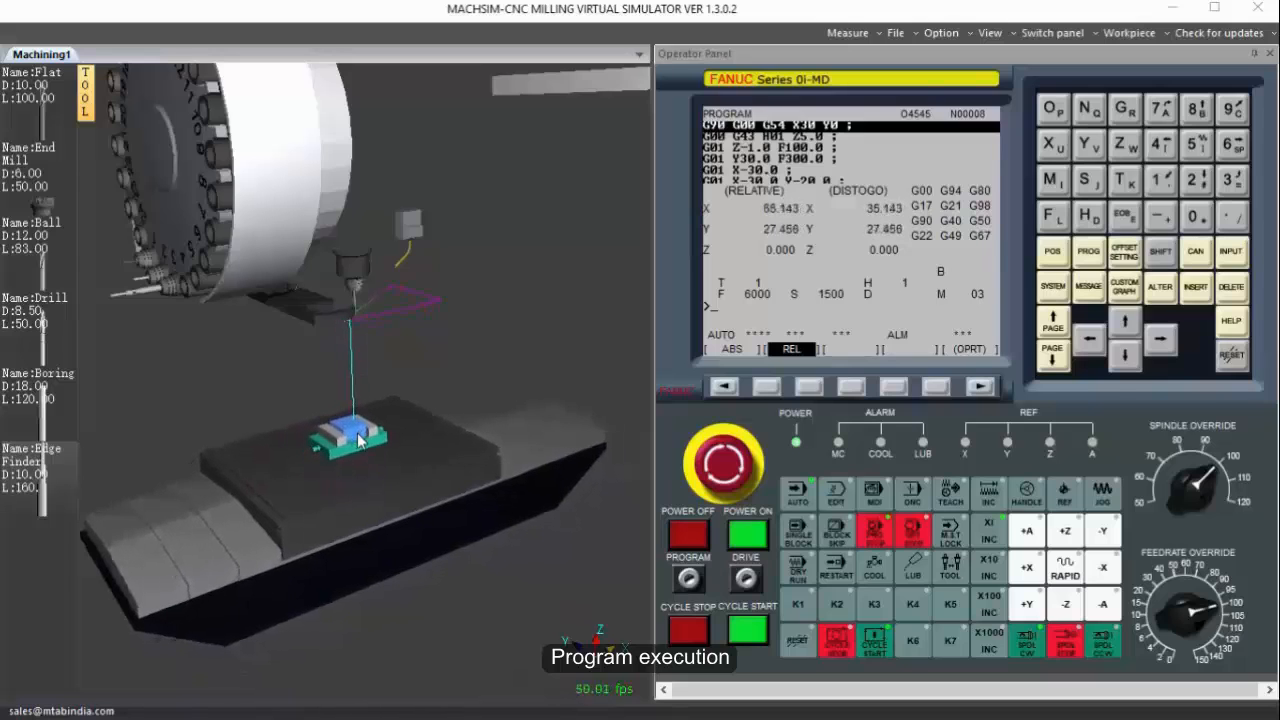
{"action": "scroll", "coordinate": [360, 439], "scroll_direction": "up", "scroll_amount": 2}
{"action": "scroll", "coordinate": [357, 433], "scroll_direction": "up", "scroll_amount": 5}
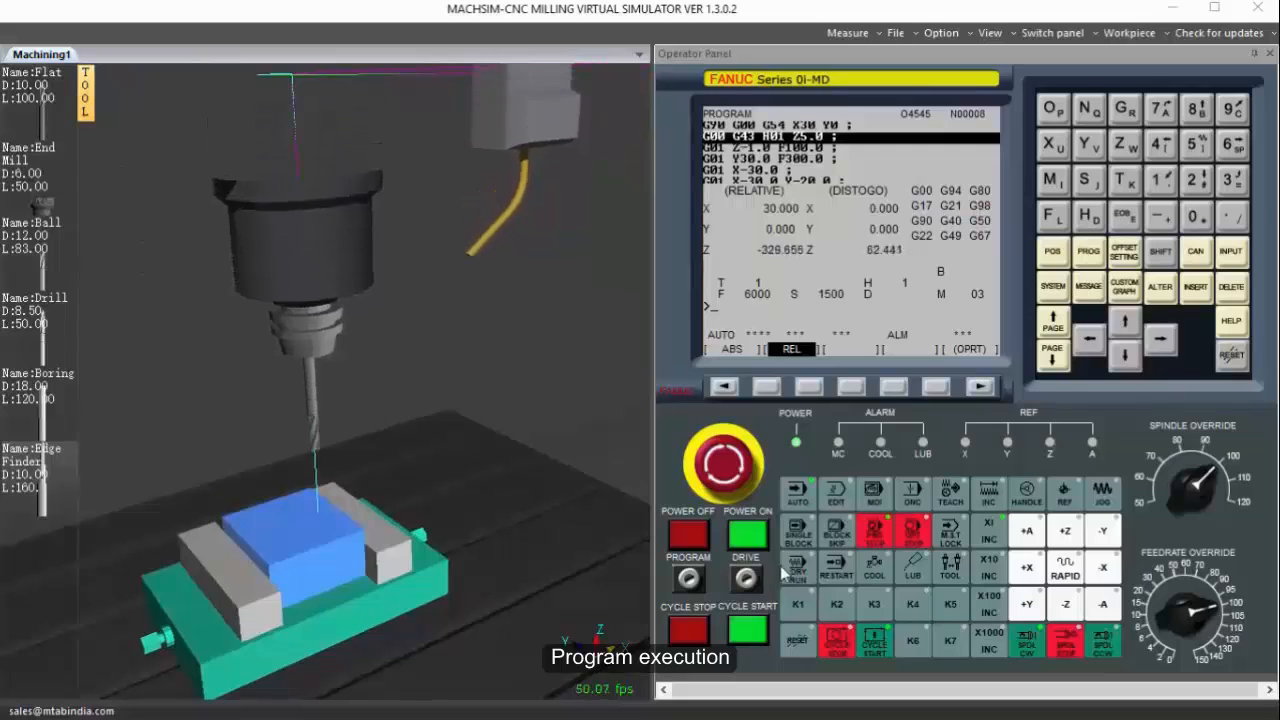
{"action": "left_click", "coordinate": [878, 566]}
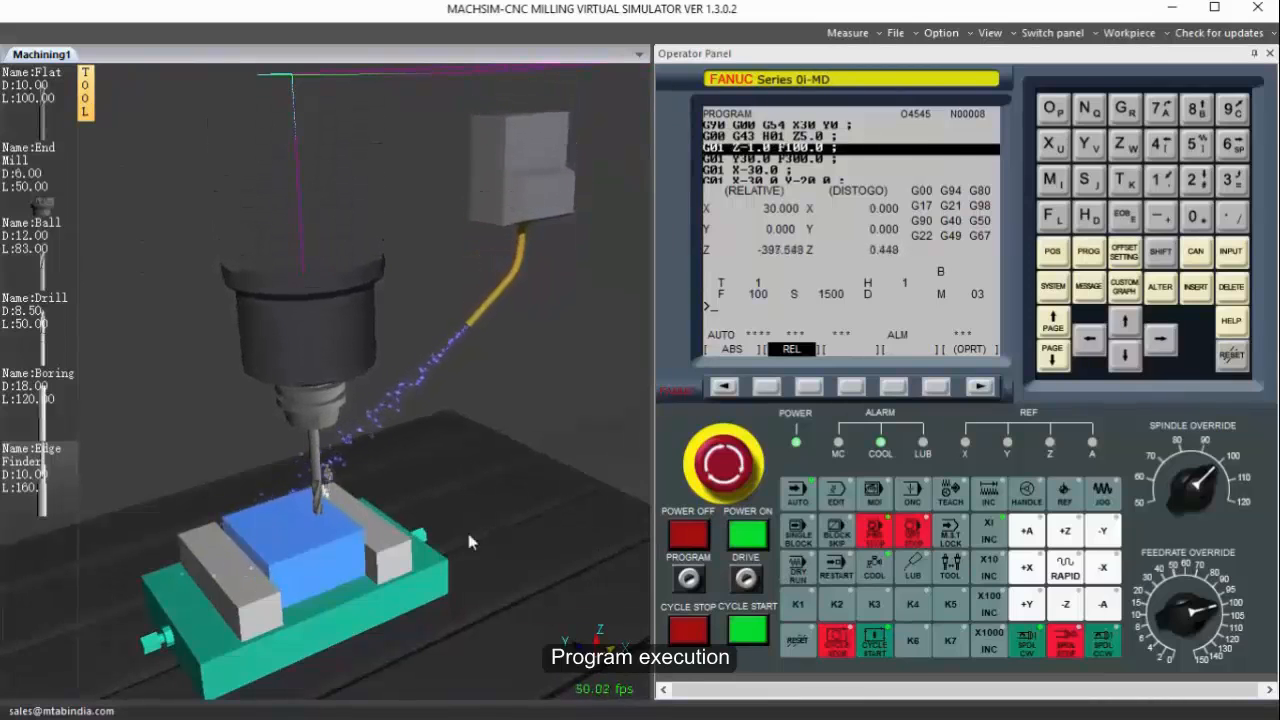
Examine the tool cutting the contour into the workpiece up close through to the end of the program.
{"action": "scroll", "coordinate": [336, 510], "scroll_direction": "up", "scroll_amount": 5}
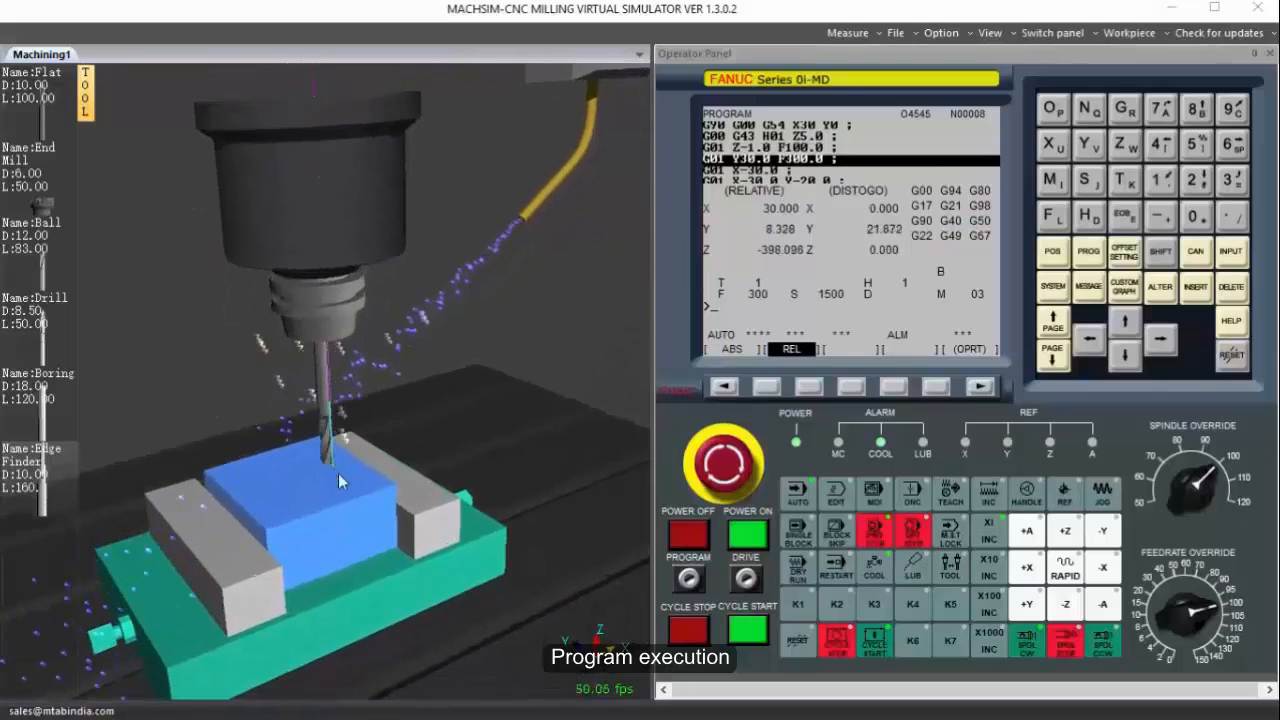
{"action": "scroll", "coordinate": [338, 473], "scroll_direction": "up", "scroll_amount": 5}
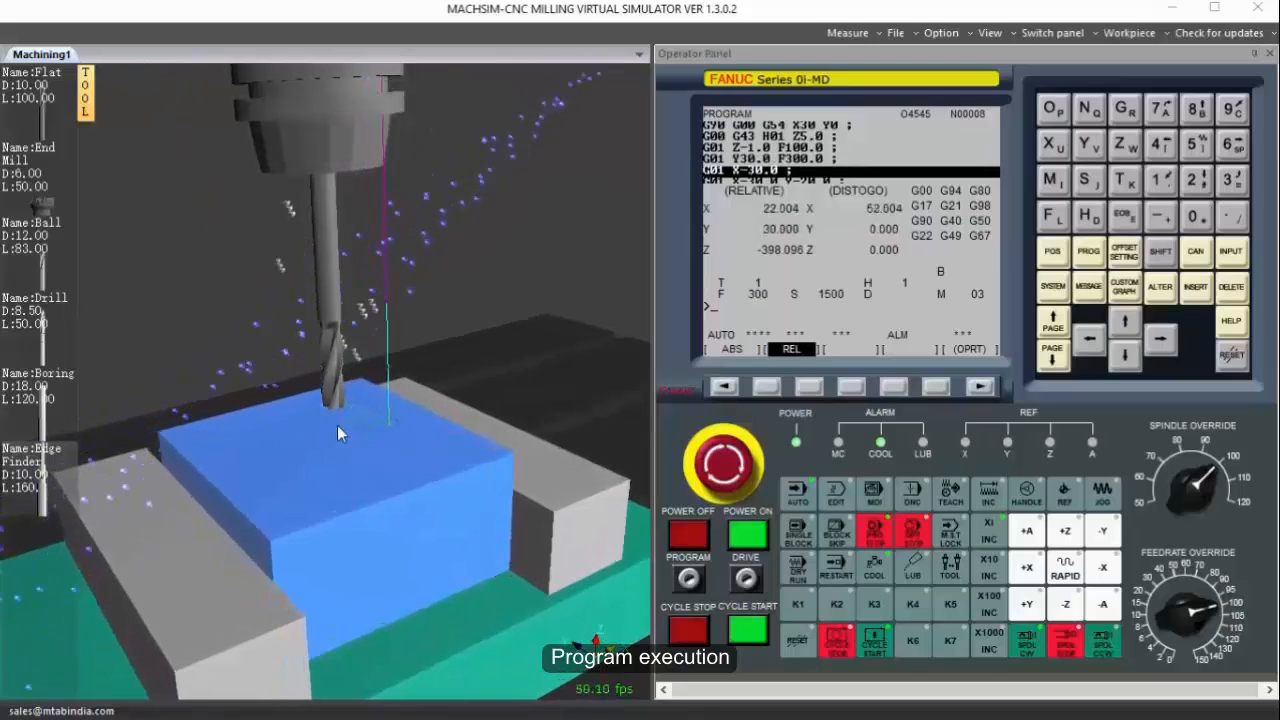
{"action": "middle_click_drag", "start_coordinate": [411, 470], "coordinate": [386, 474]}
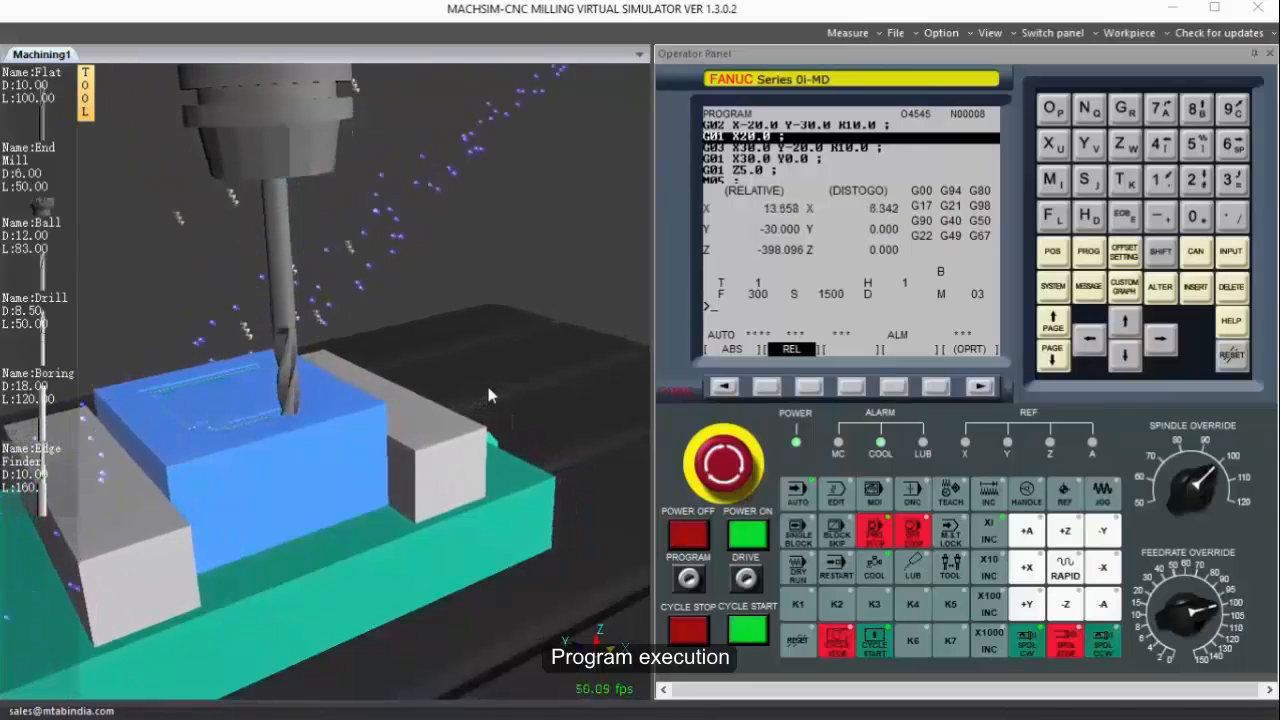
{"action": "middle_click_drag", "start_coordinate": [312, 385], "coordinate": [341, 393]}
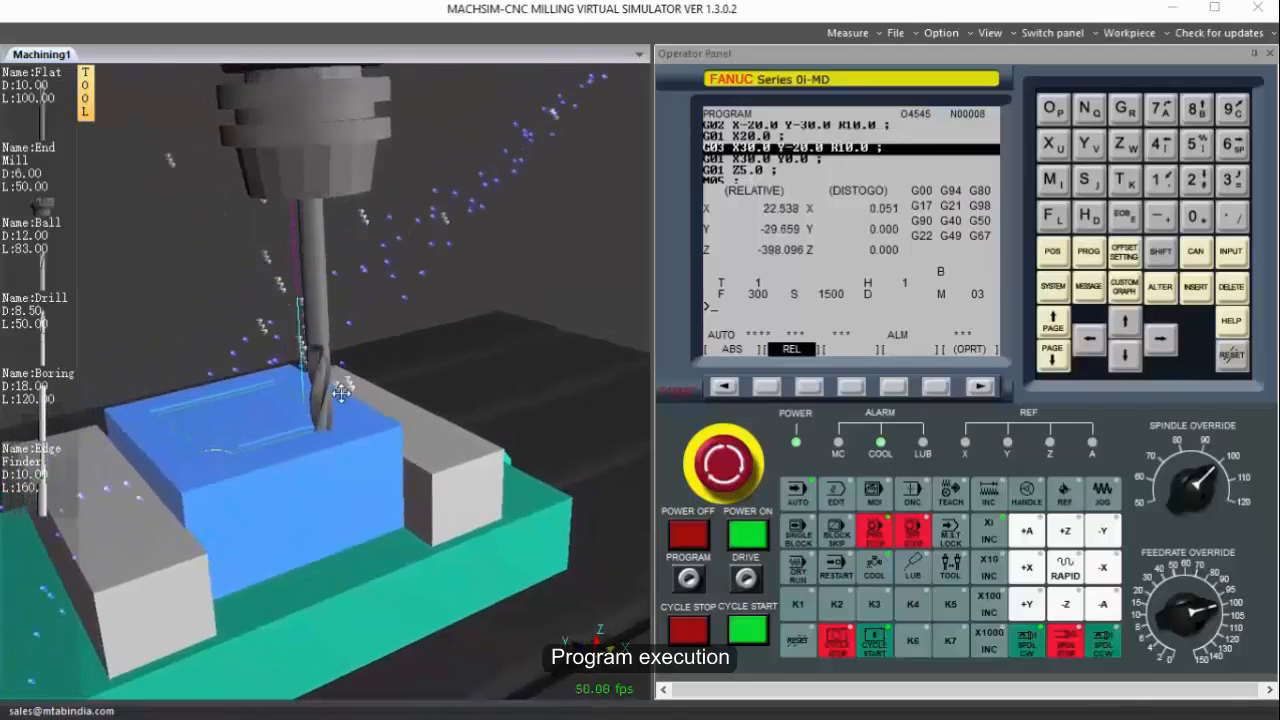
{"action": "left_click_drag", "start_coordinate": [341, 393], "coordinate": [363, 514]}
{"action": "scroll", "coordinate": [248, 369], "scroll_direction": "up", "scroll_amount": 3}
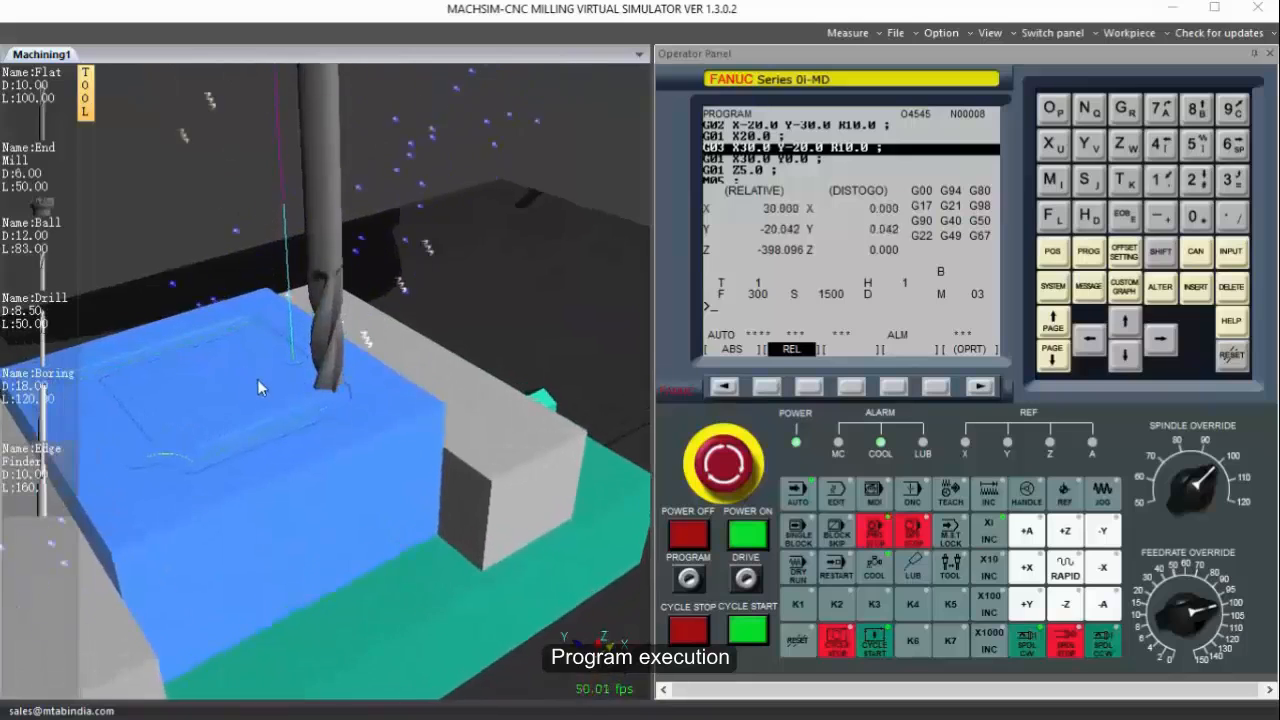
{"action": "scroll", "coordinate": [306, 429], "scroll_direction": "up", "scroll_amount": 3}
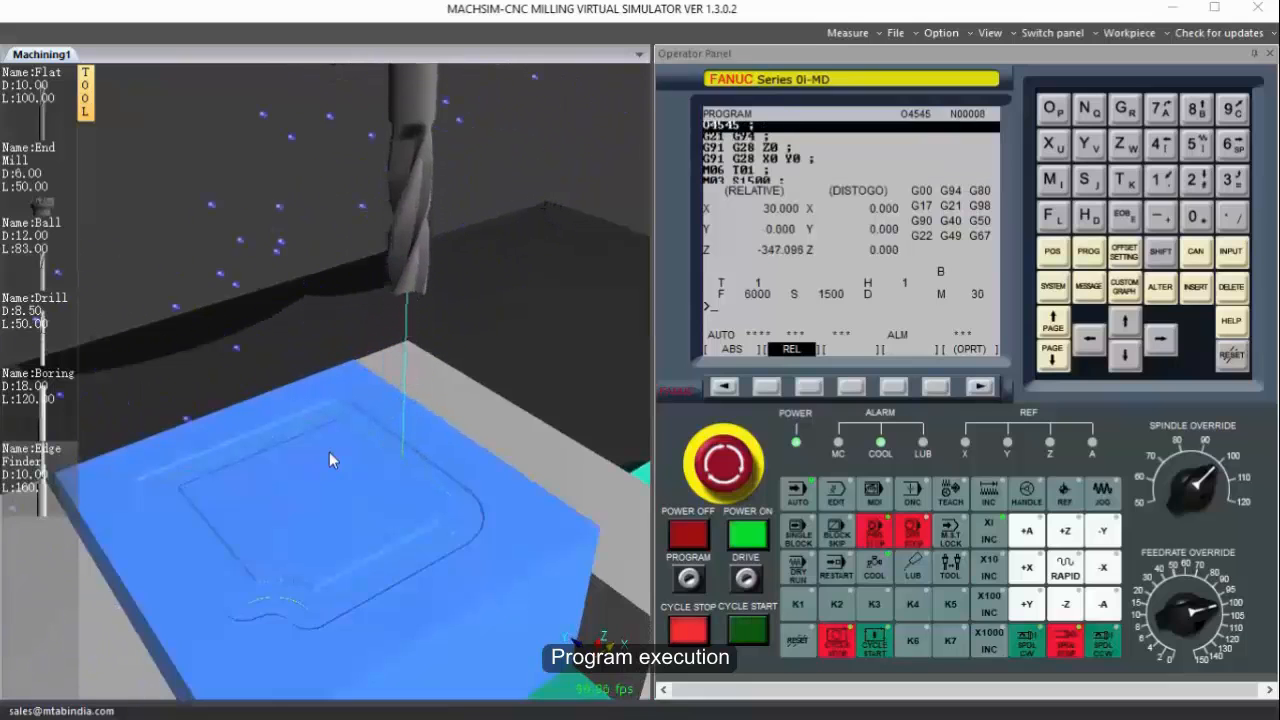
{"action": "scroll", "coordinate": [329, 452], "scroll_direction": "down", "scroll_amount": 6}
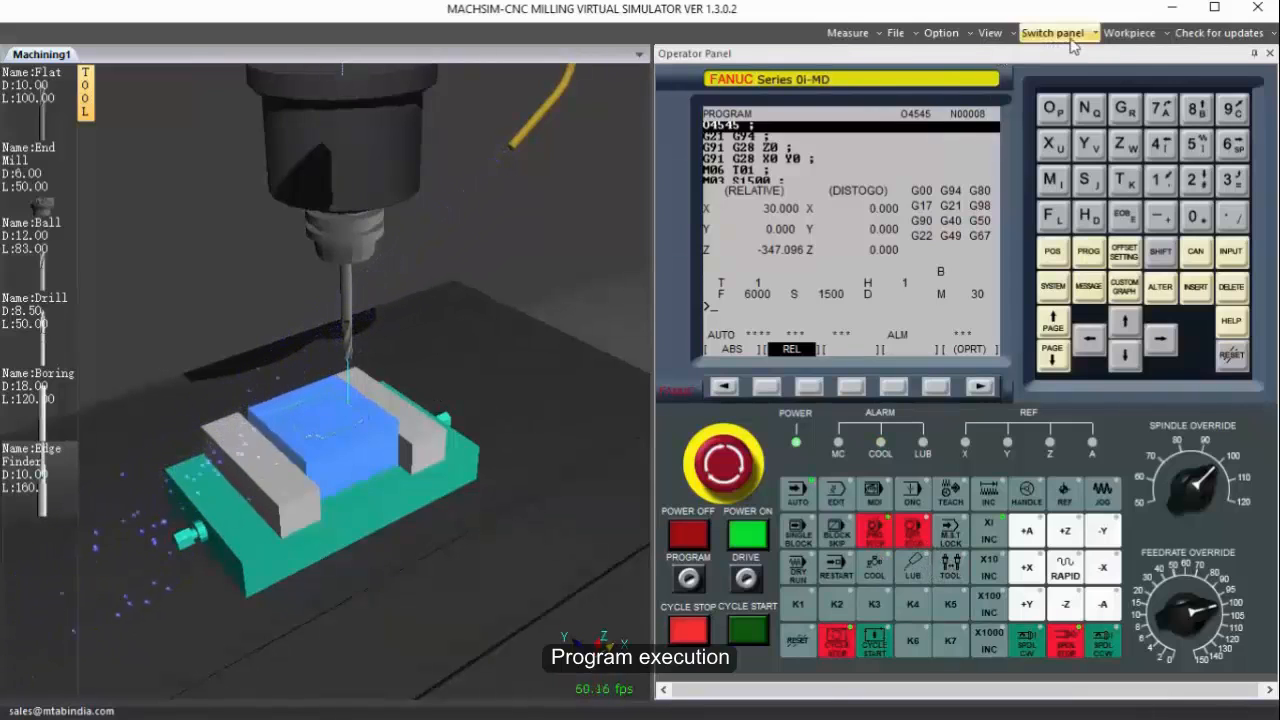
Measure the milled contour's overall outer width and height on the workpiece's top face.
{"action": "left_click", "coordinate": [848, 33]}
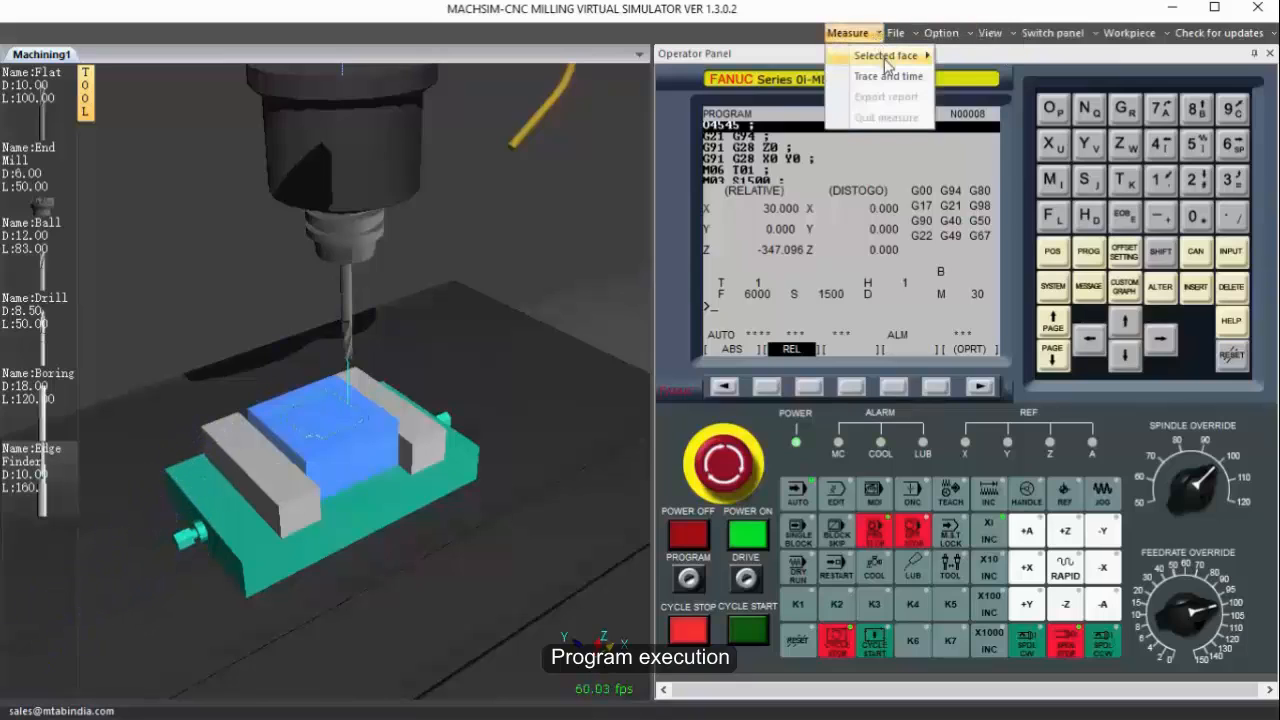
{"action": "mouse_move", "coordinate": [886, 60]}
{"action": "left_click", "coordinate": [978, 56]}
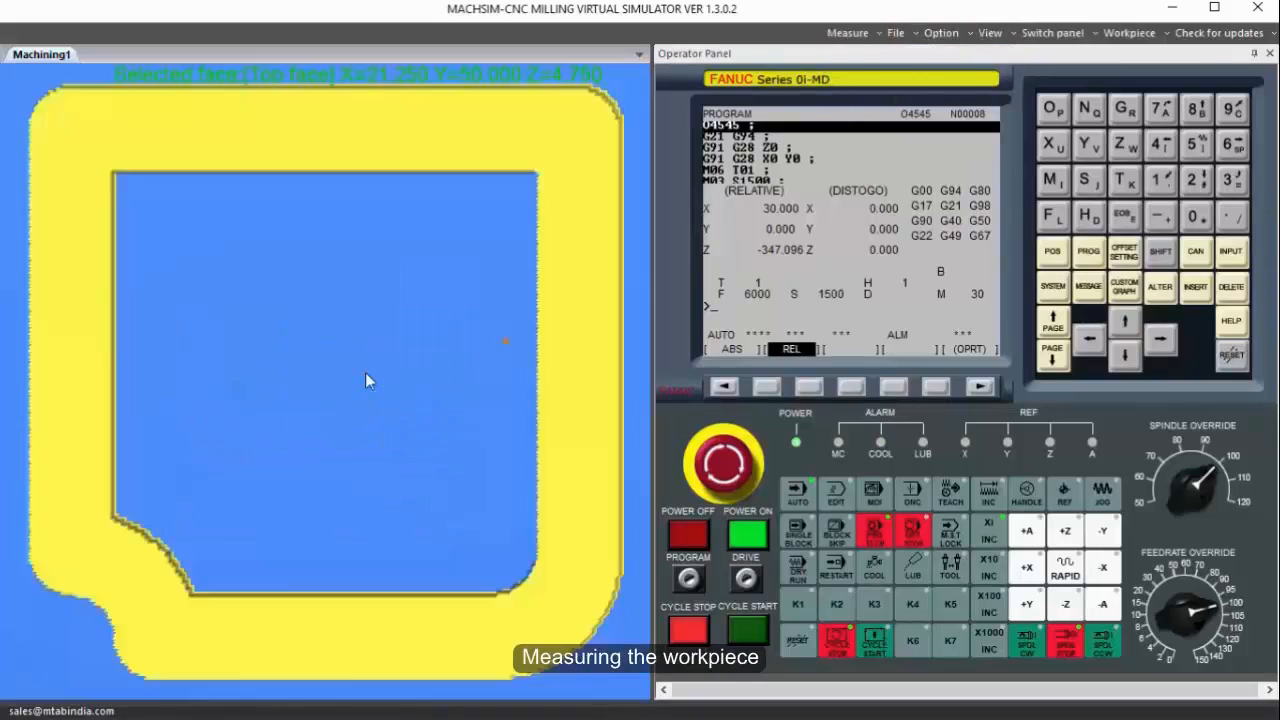
{"action": "scroll", "coordinate": [365, 380], "scroll_direction": "up", "scroll_amount": 2}
{"action": "scroll", "coordinate": [365, 380], "scroll_direction": "down", "scroll_amount": 3}
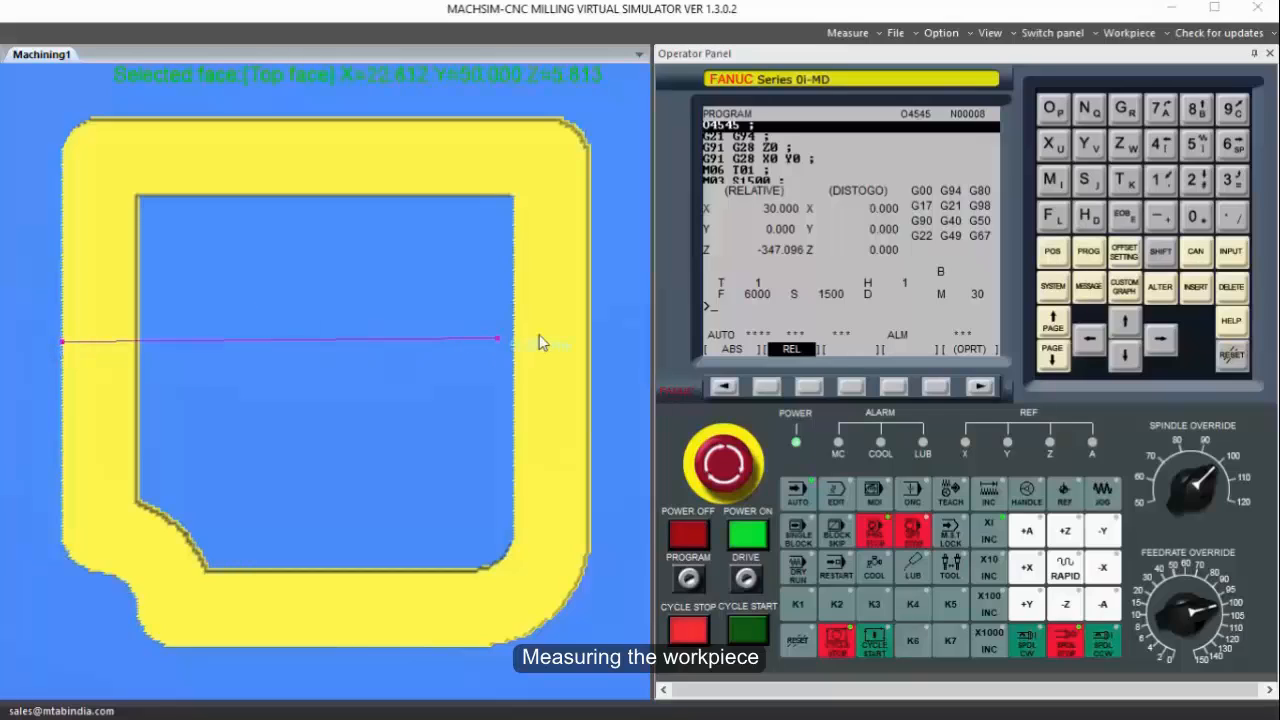
{"action": "left_click", "coordinate": [588, 347]}
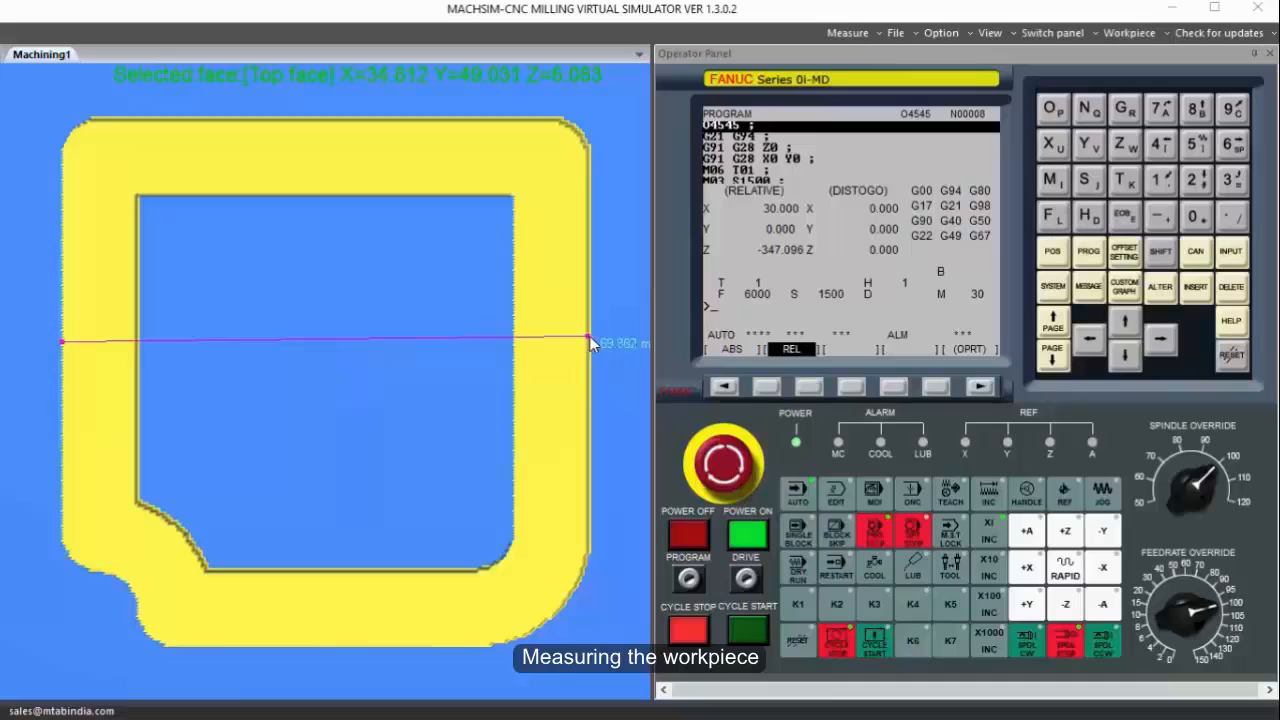
{"action": "left_click", "coordinate": [589, 336]}
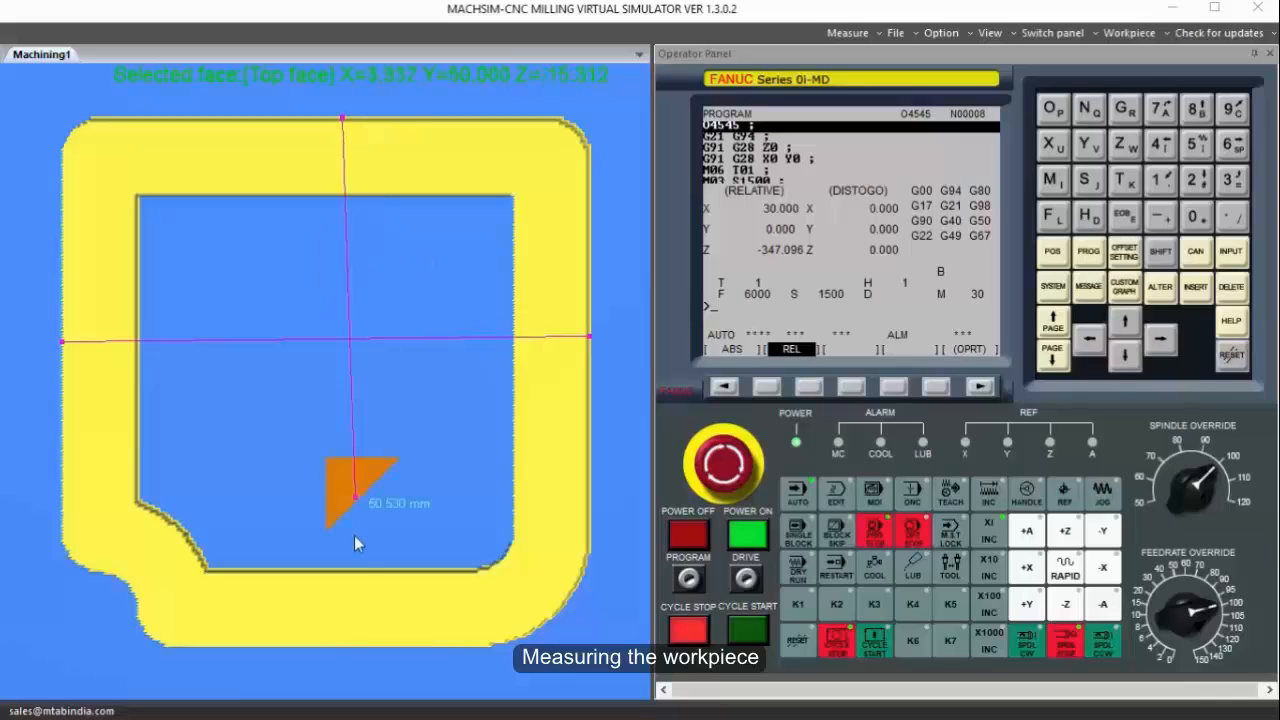
{"action": "left_click", "coordinate": [341, 647]}
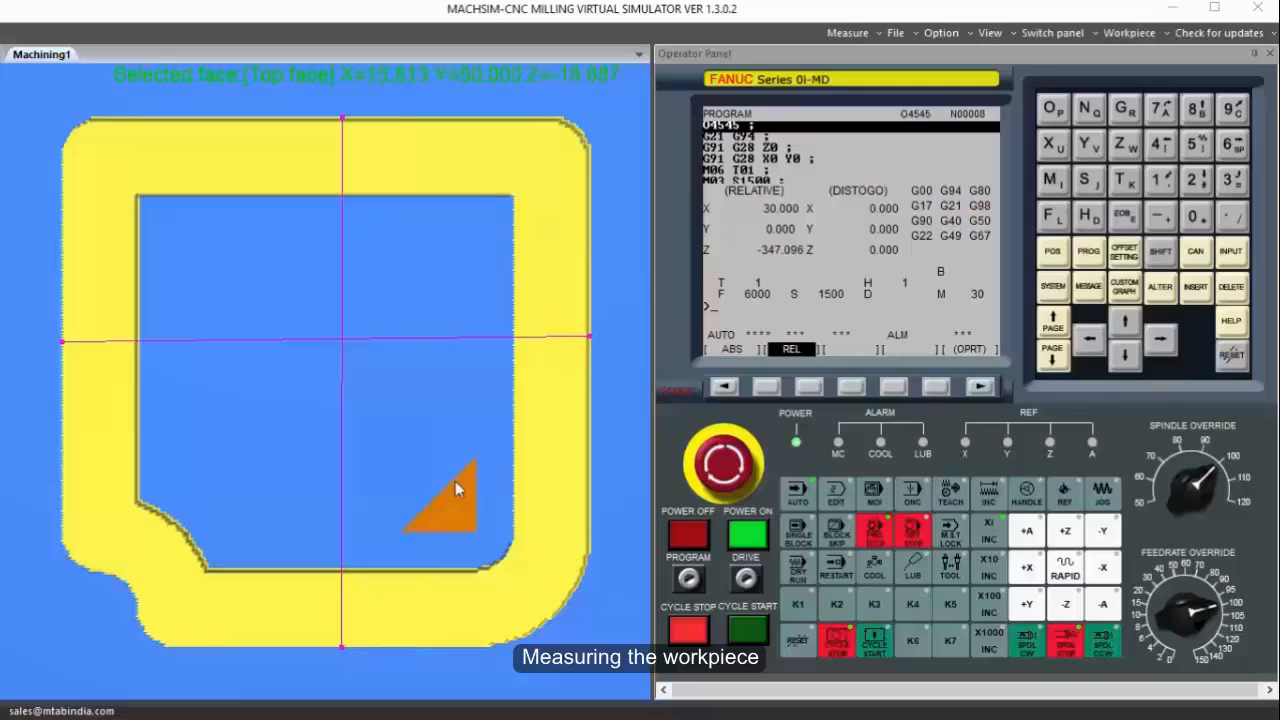